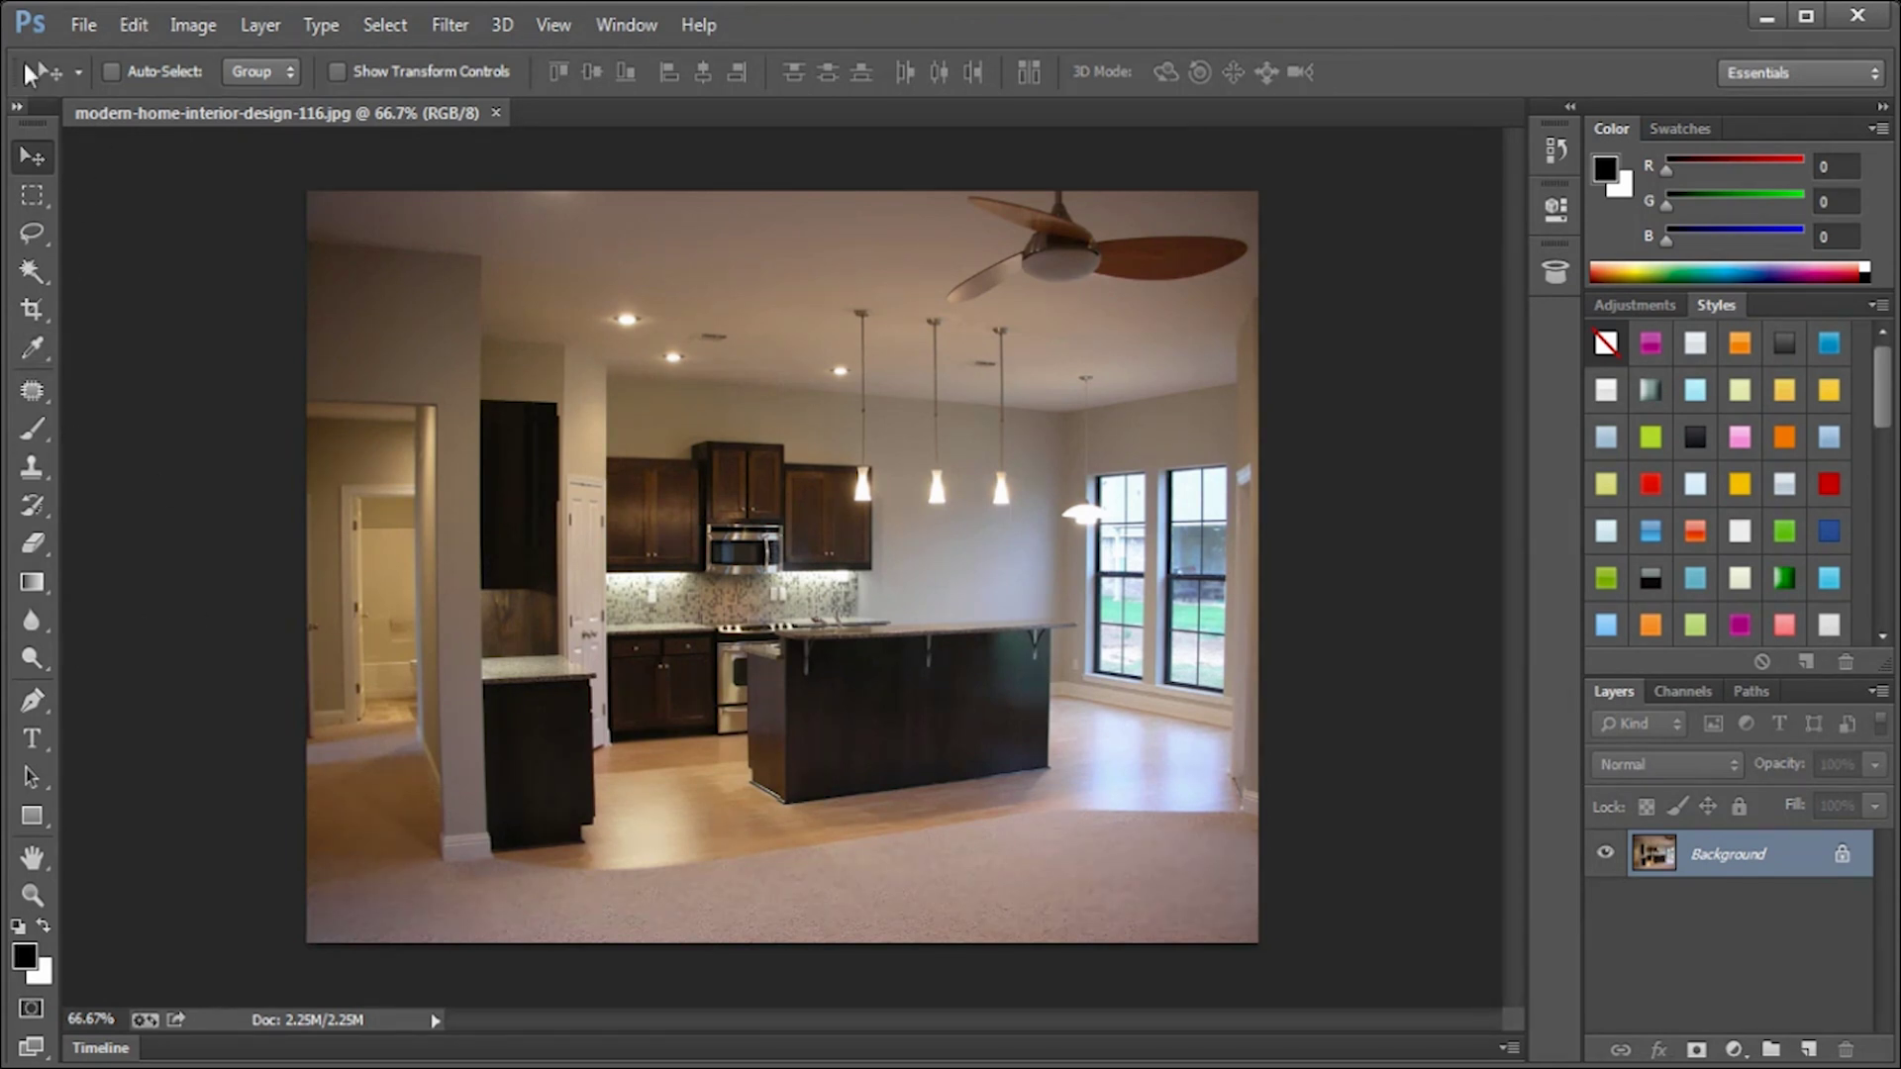
Step: Replace the 'home interior' query with 'transparent png' and preview the palm tree silhouette
left_click(85, 24)
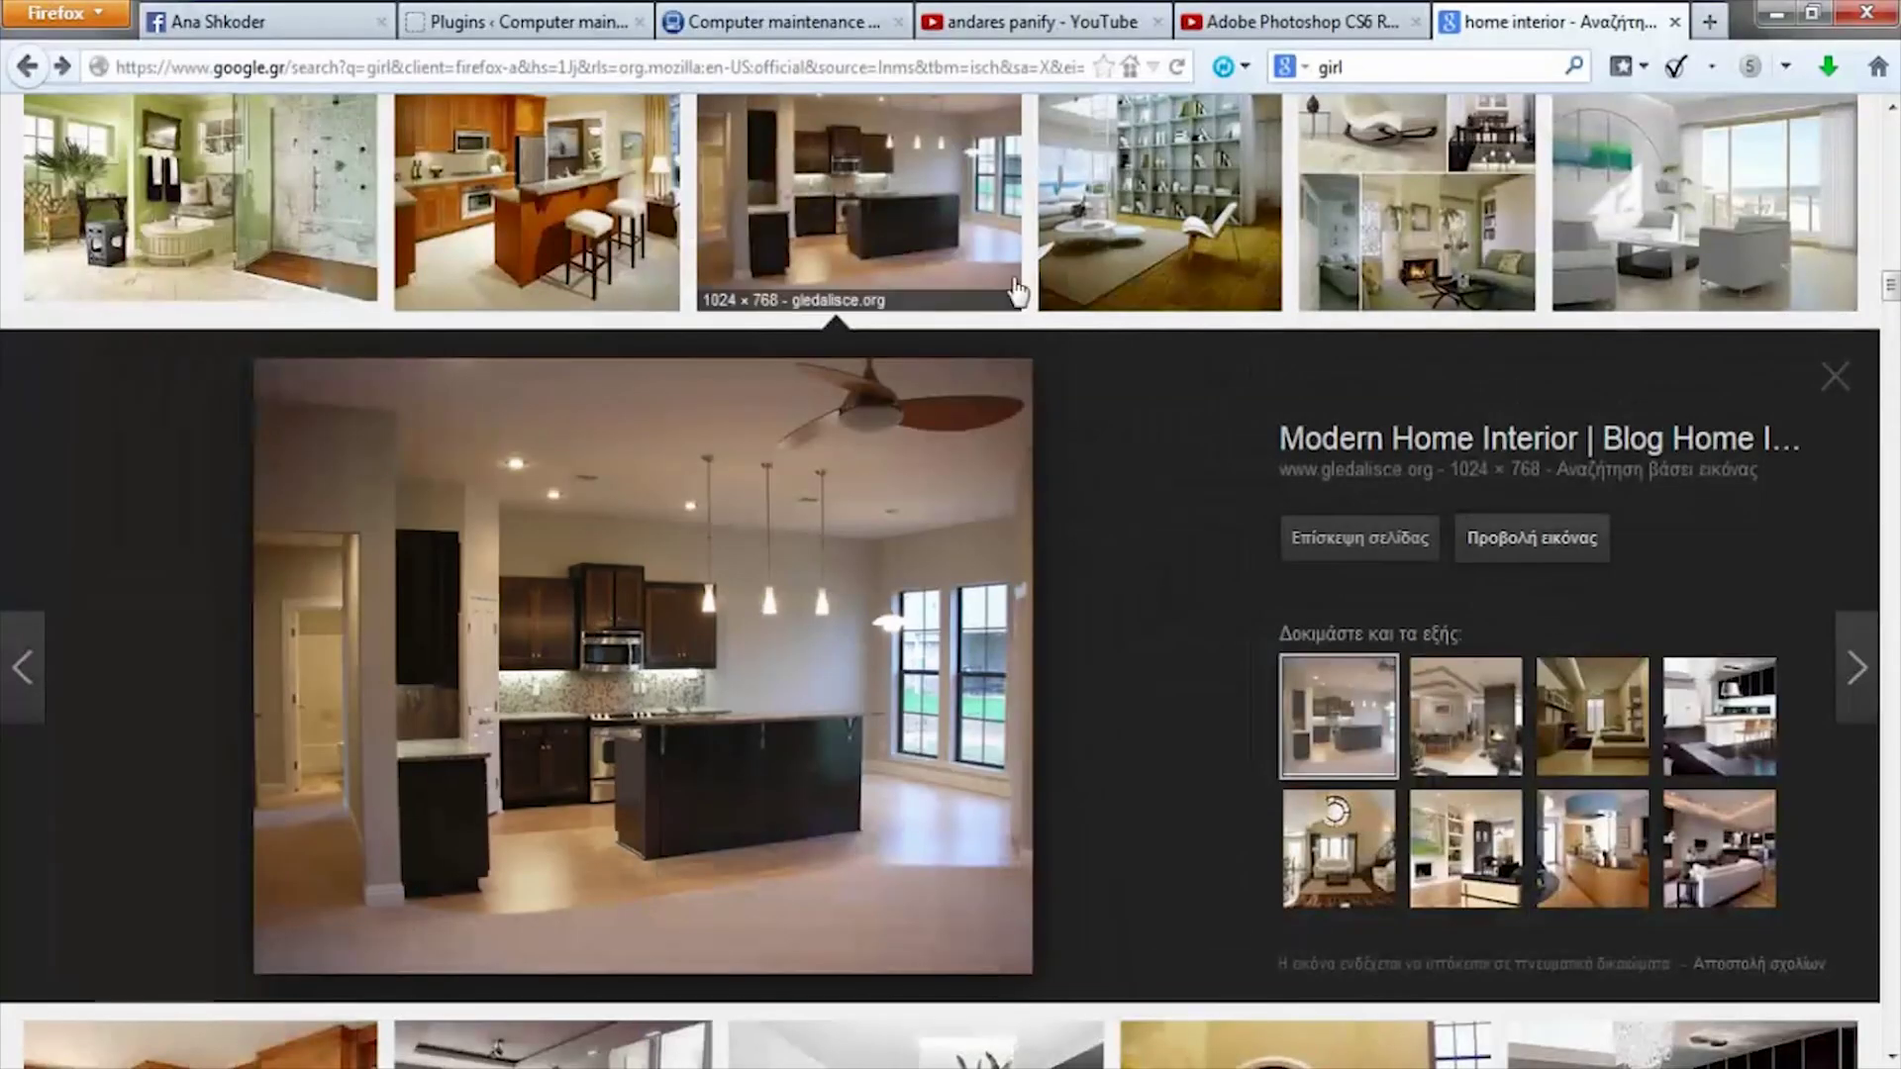
scroll(1082, 184, "up", 5)
scroll(1080, 179, "up", 5)
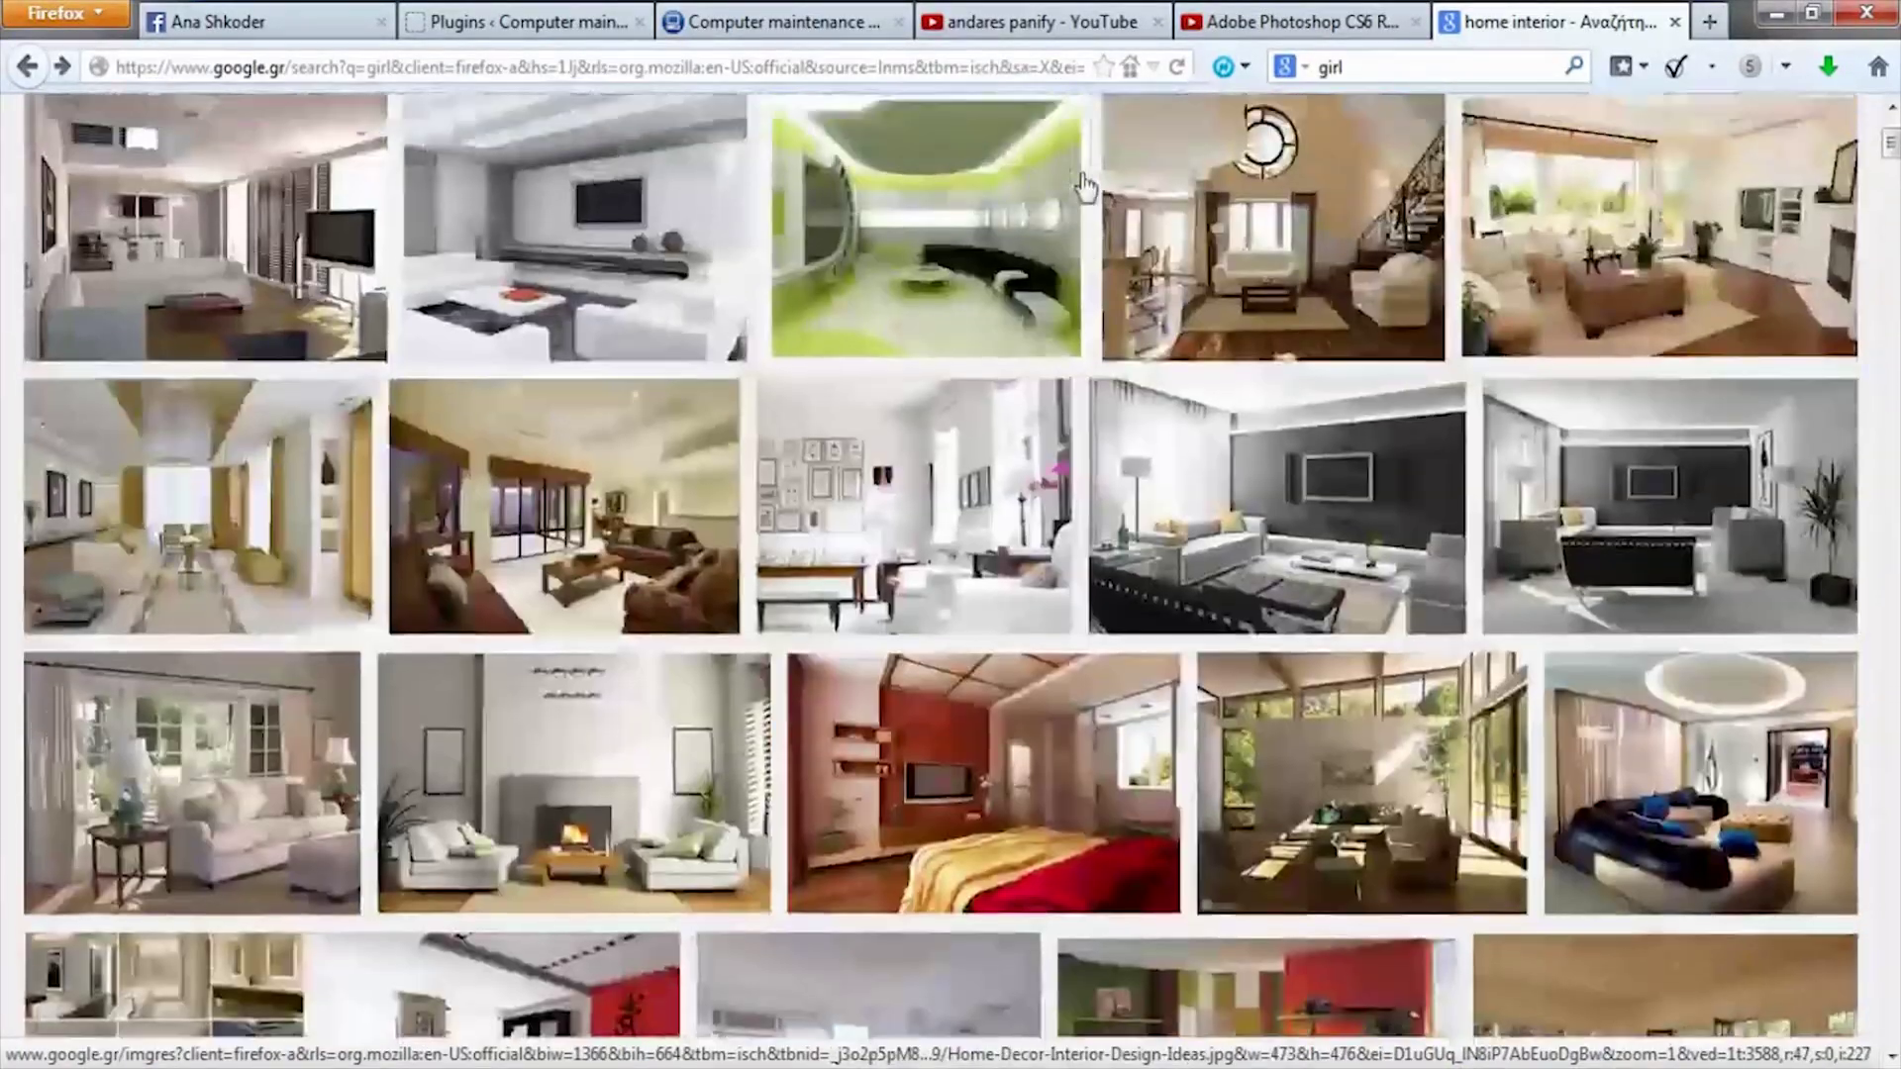
scroll(1076, 175, "up", 3)
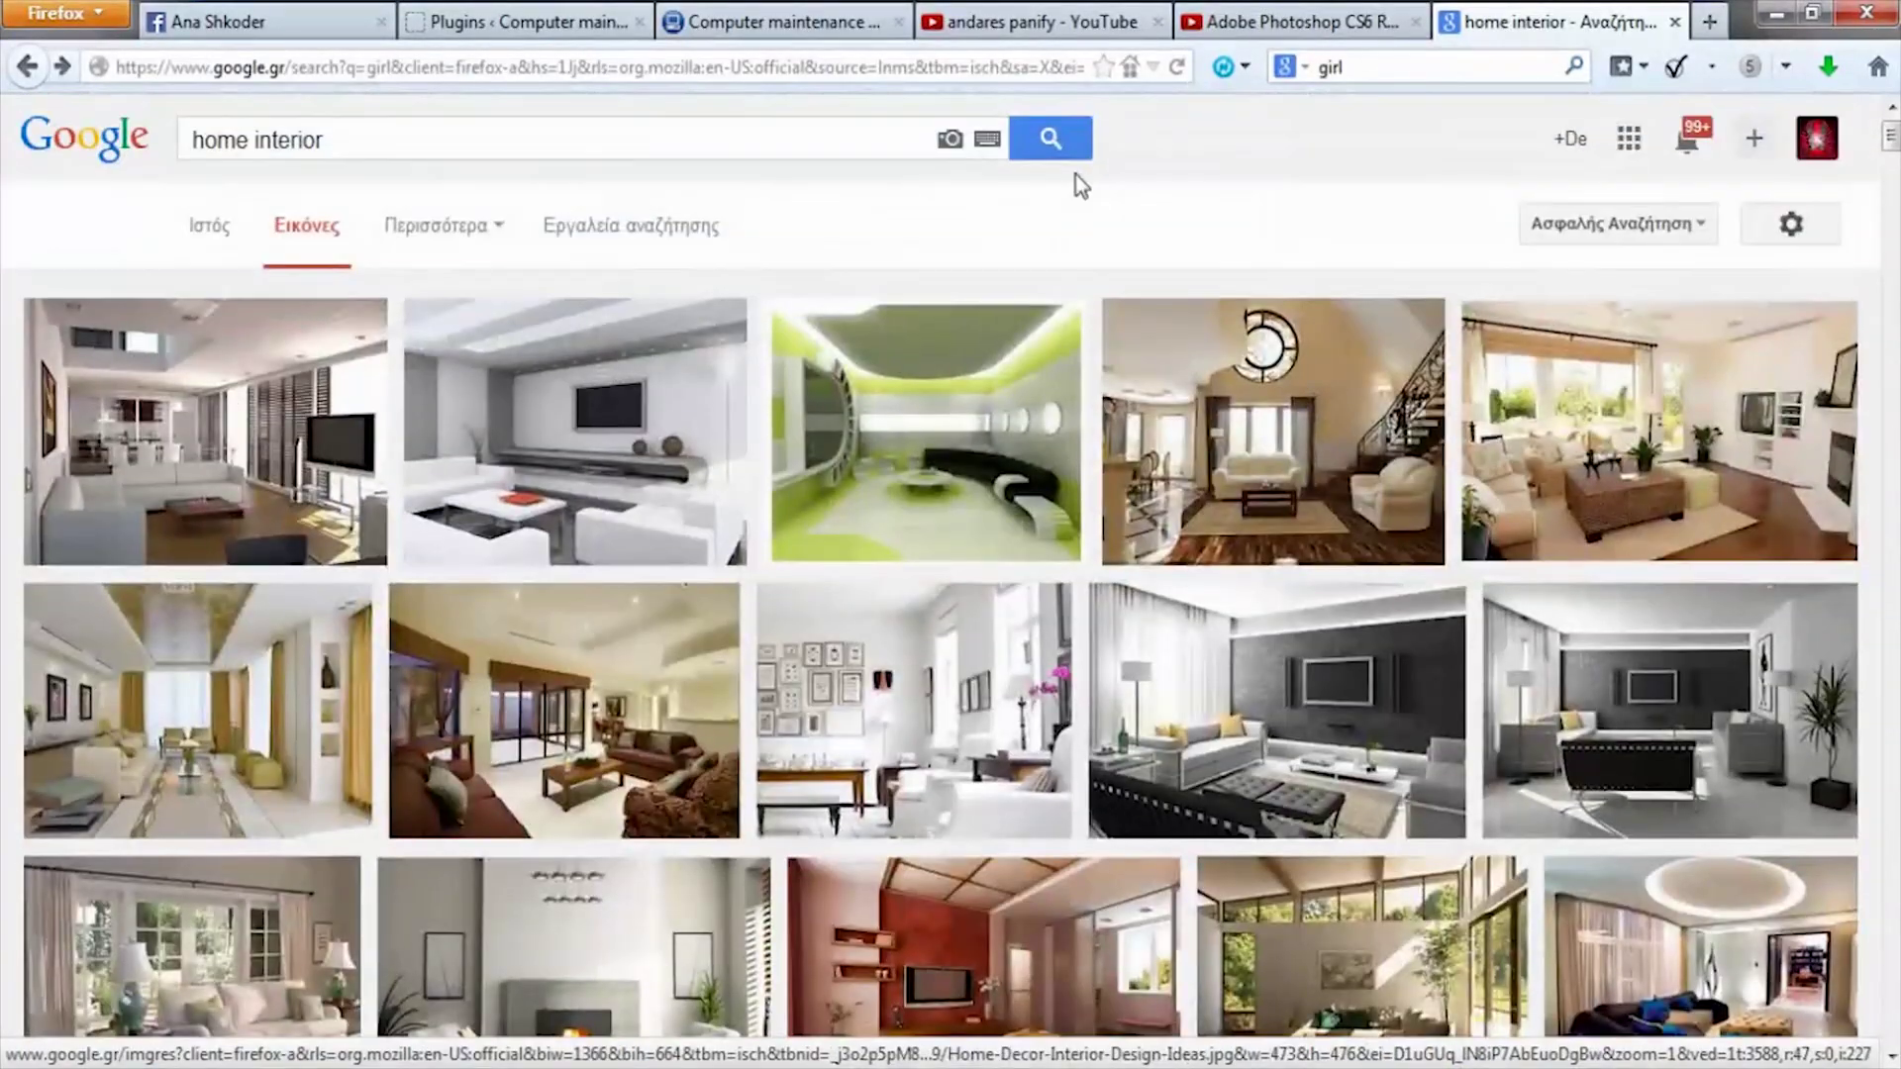
triple_click(392, 148)
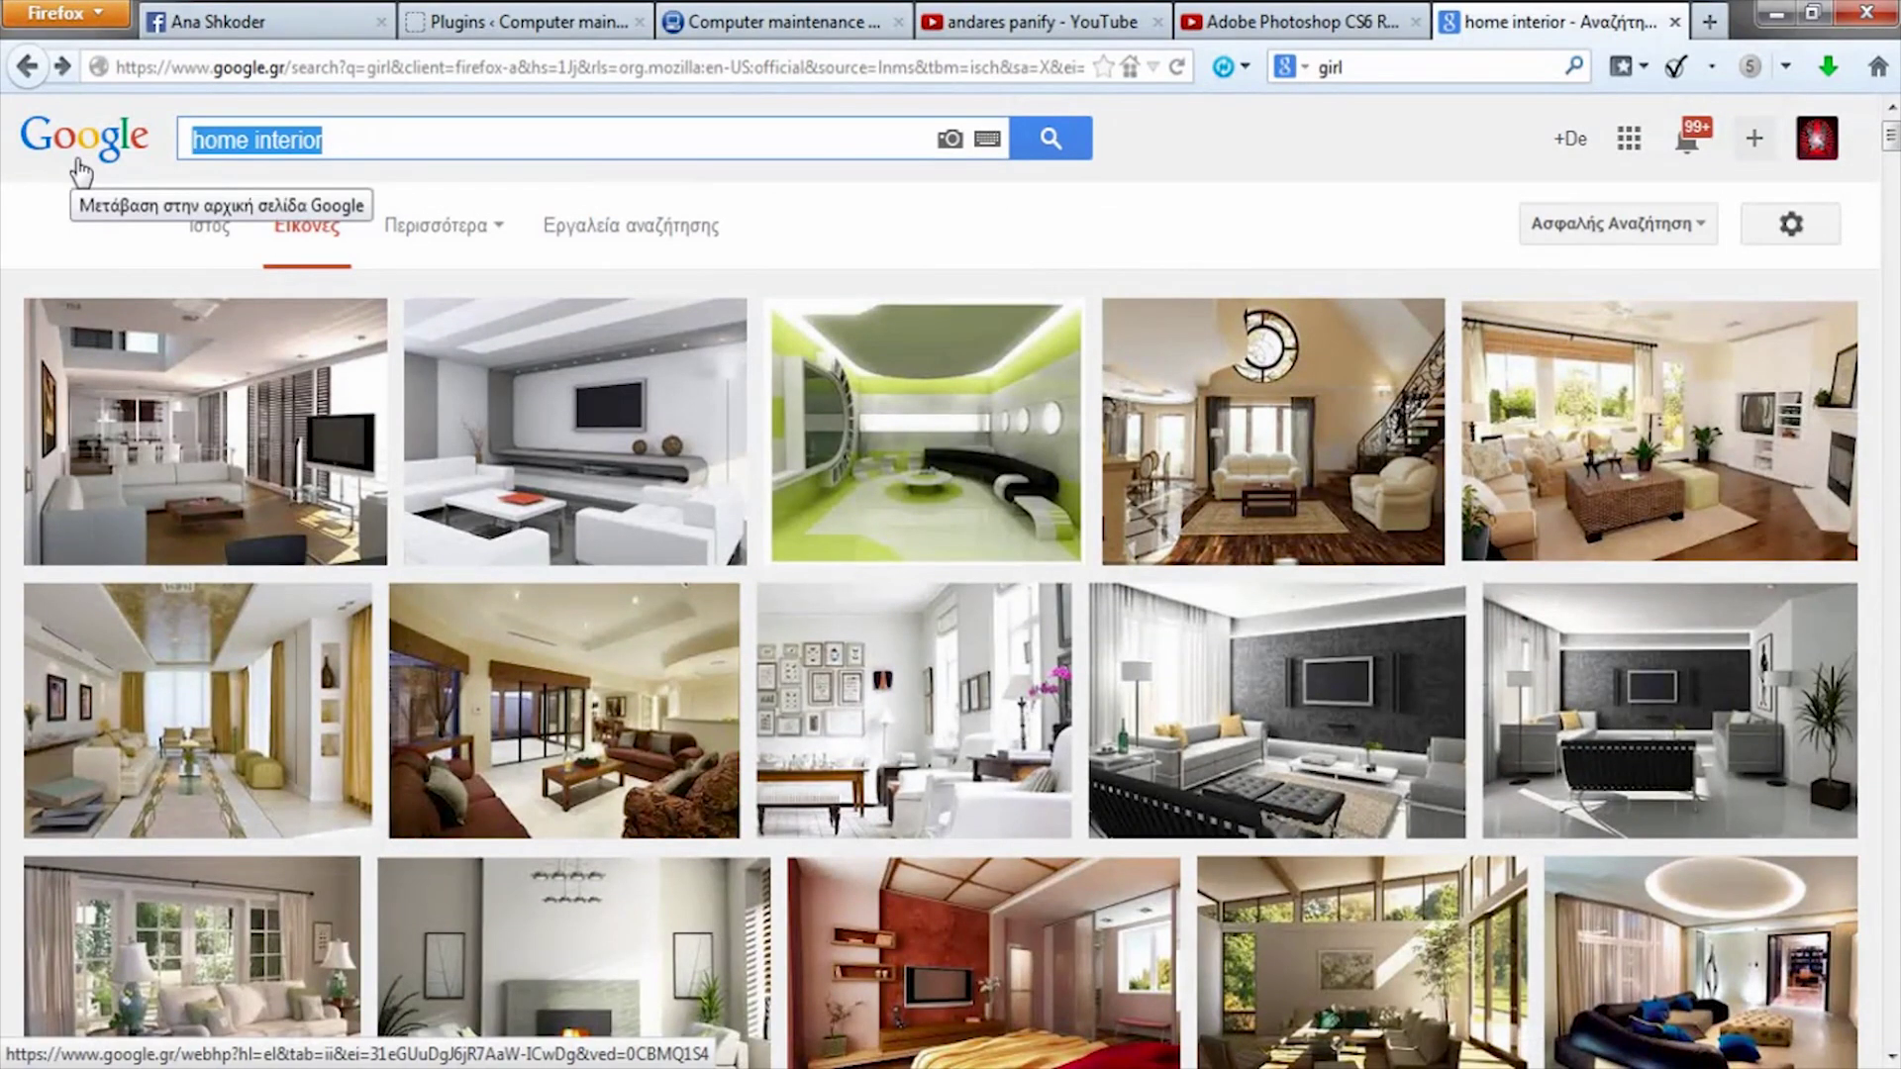
type("tra")
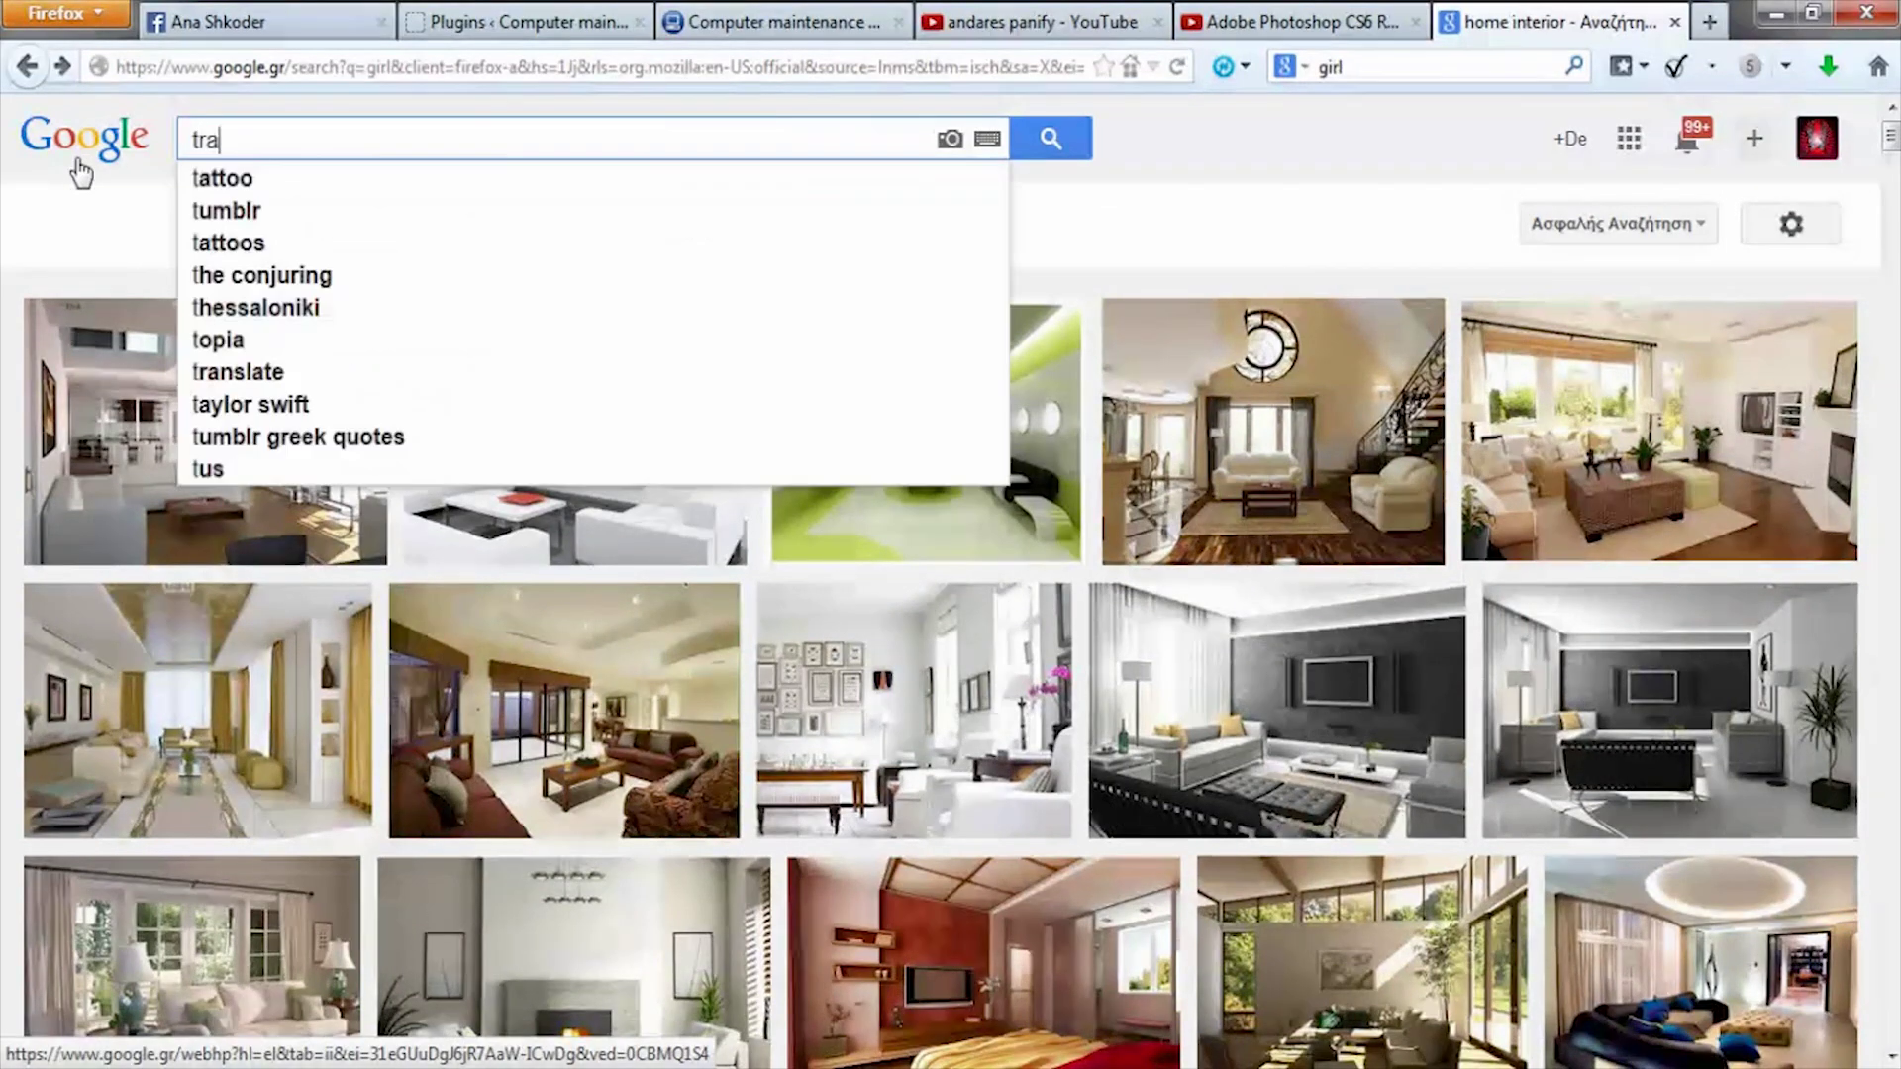
type("bs=")
key("BackSpace")
key("BackSpace")
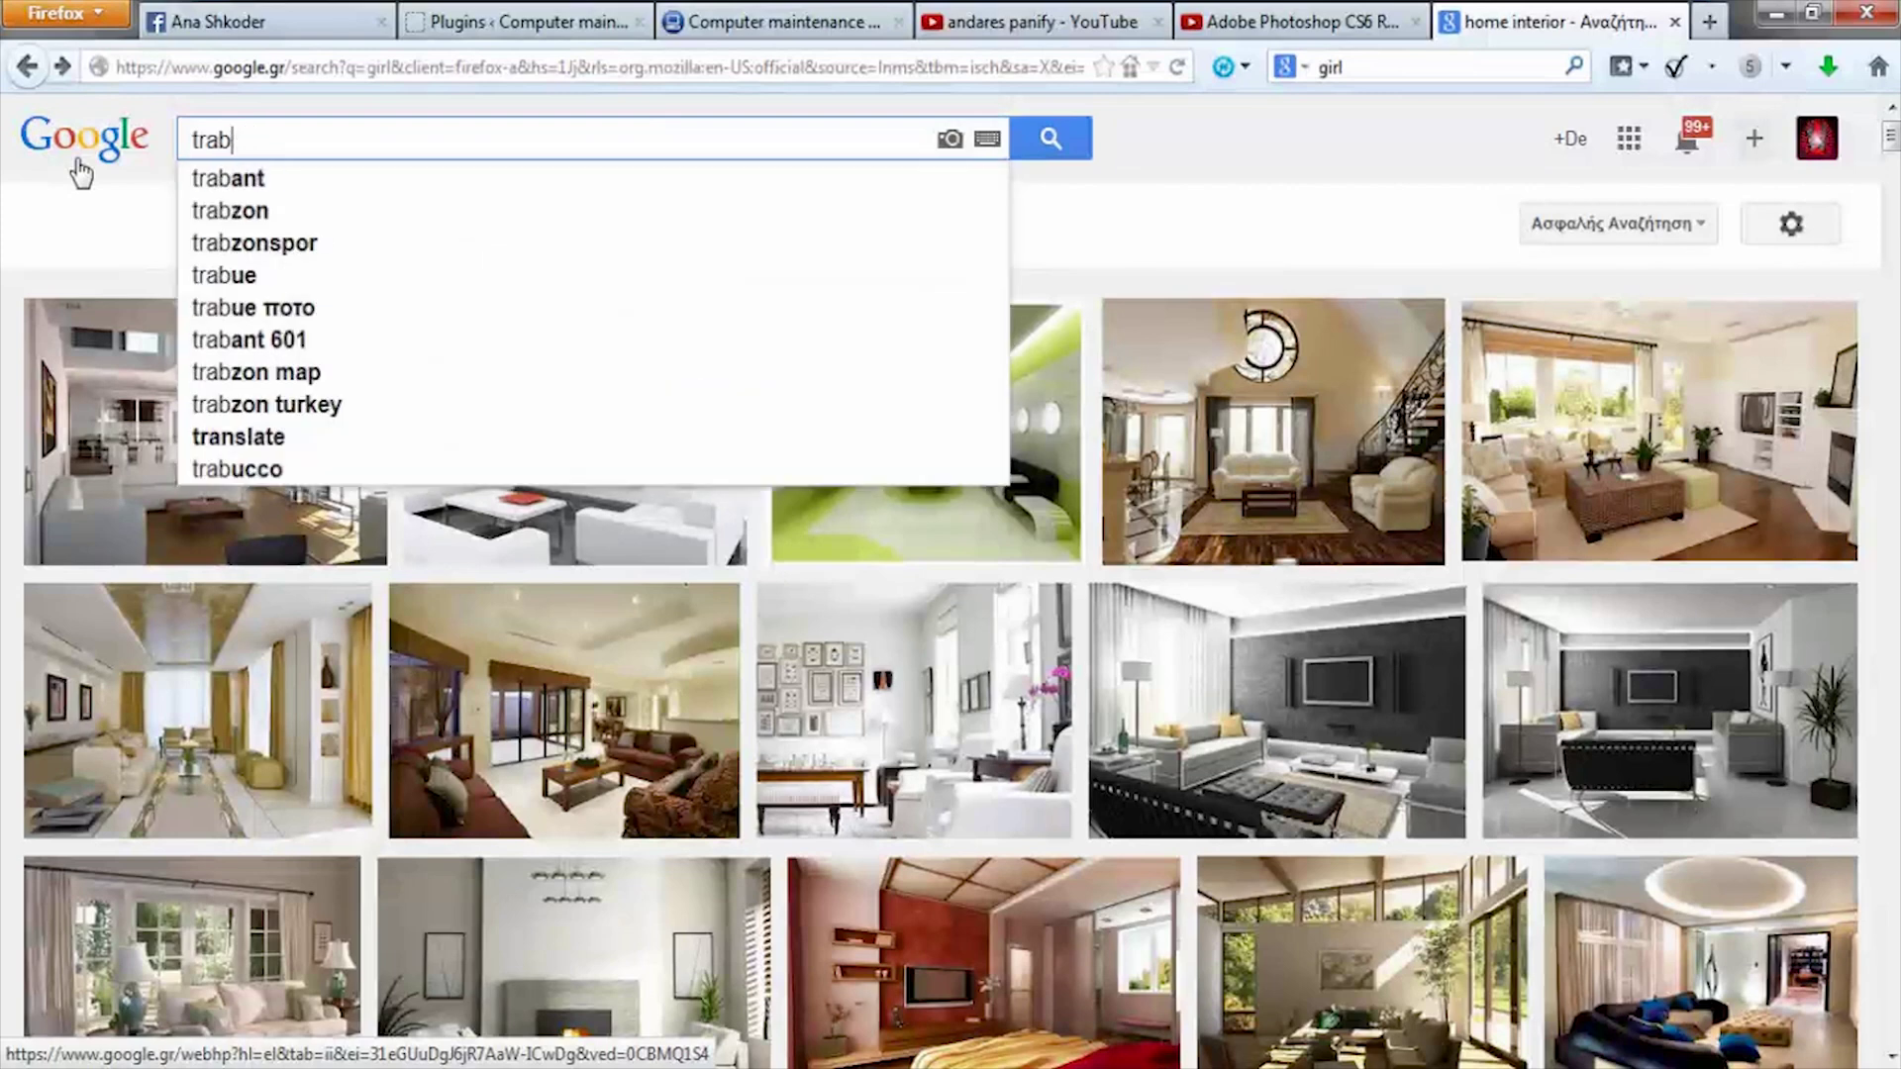
key("BackSpace")
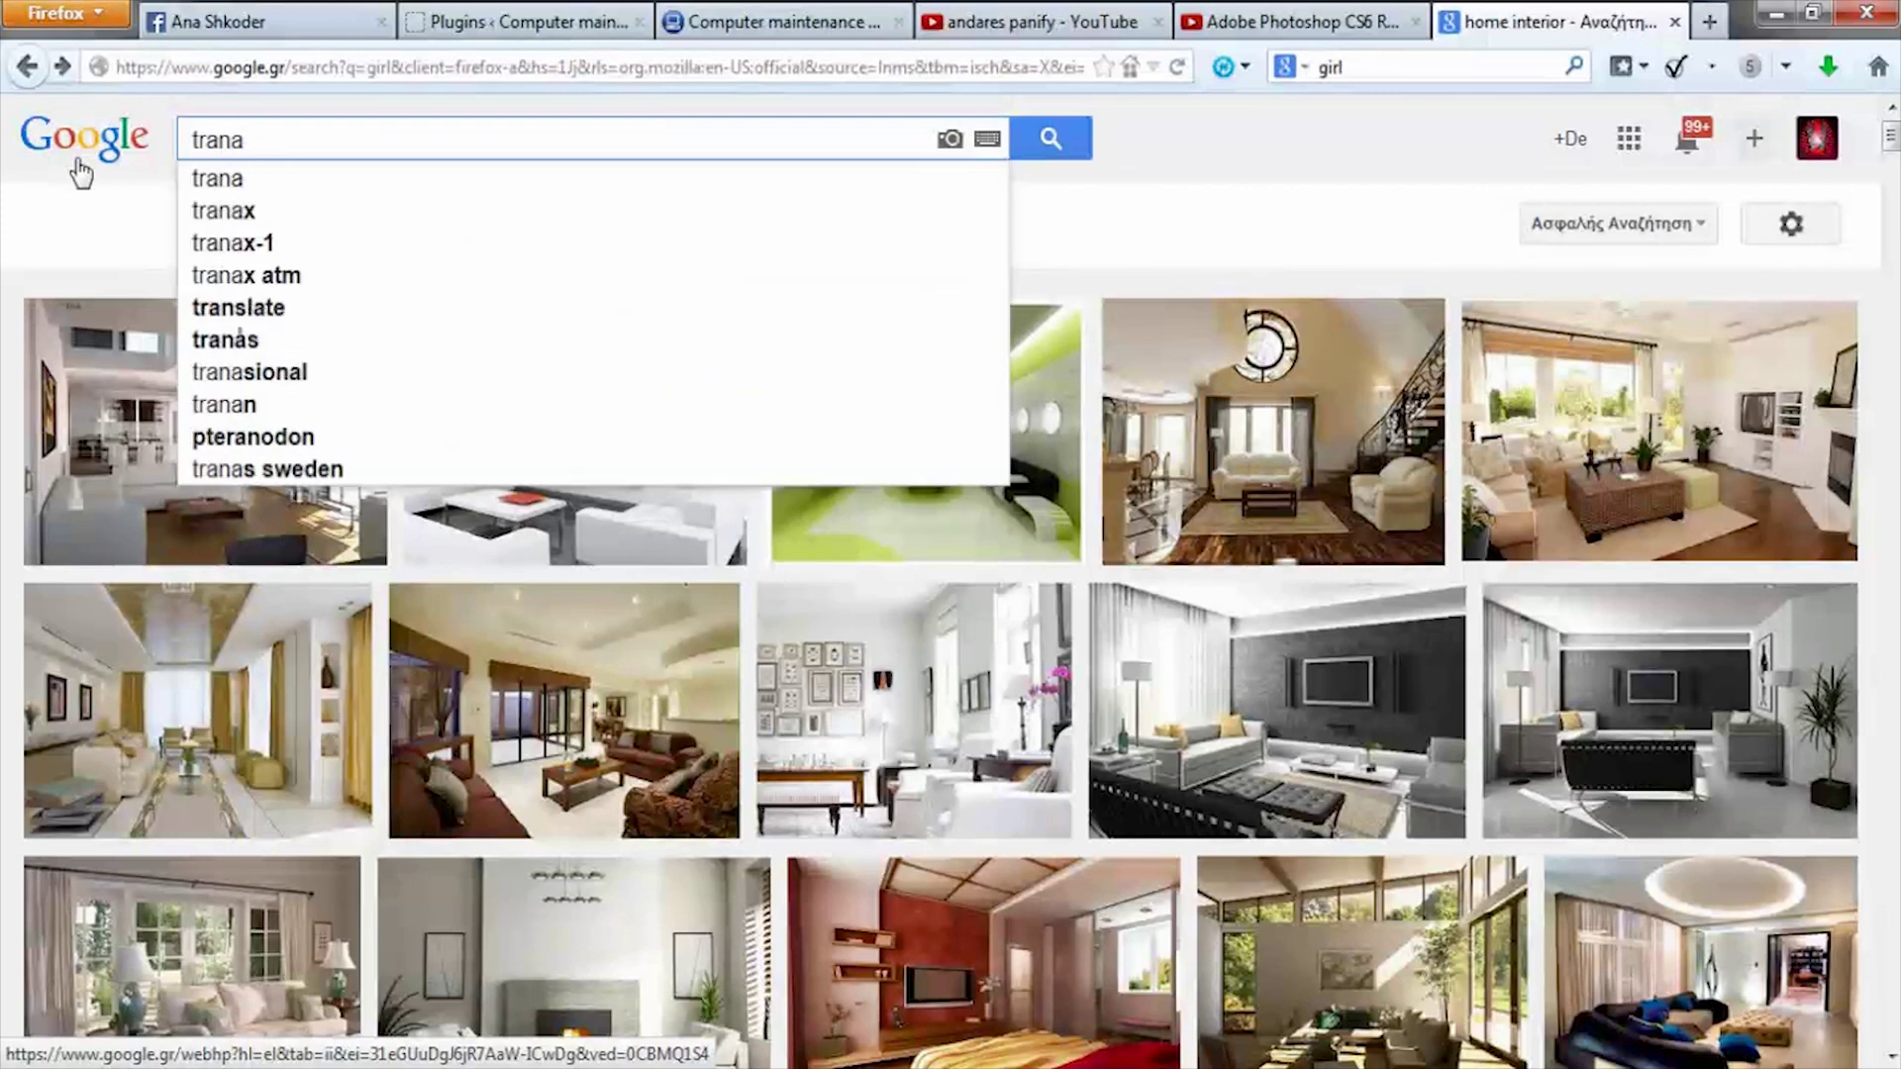
type("sparent")
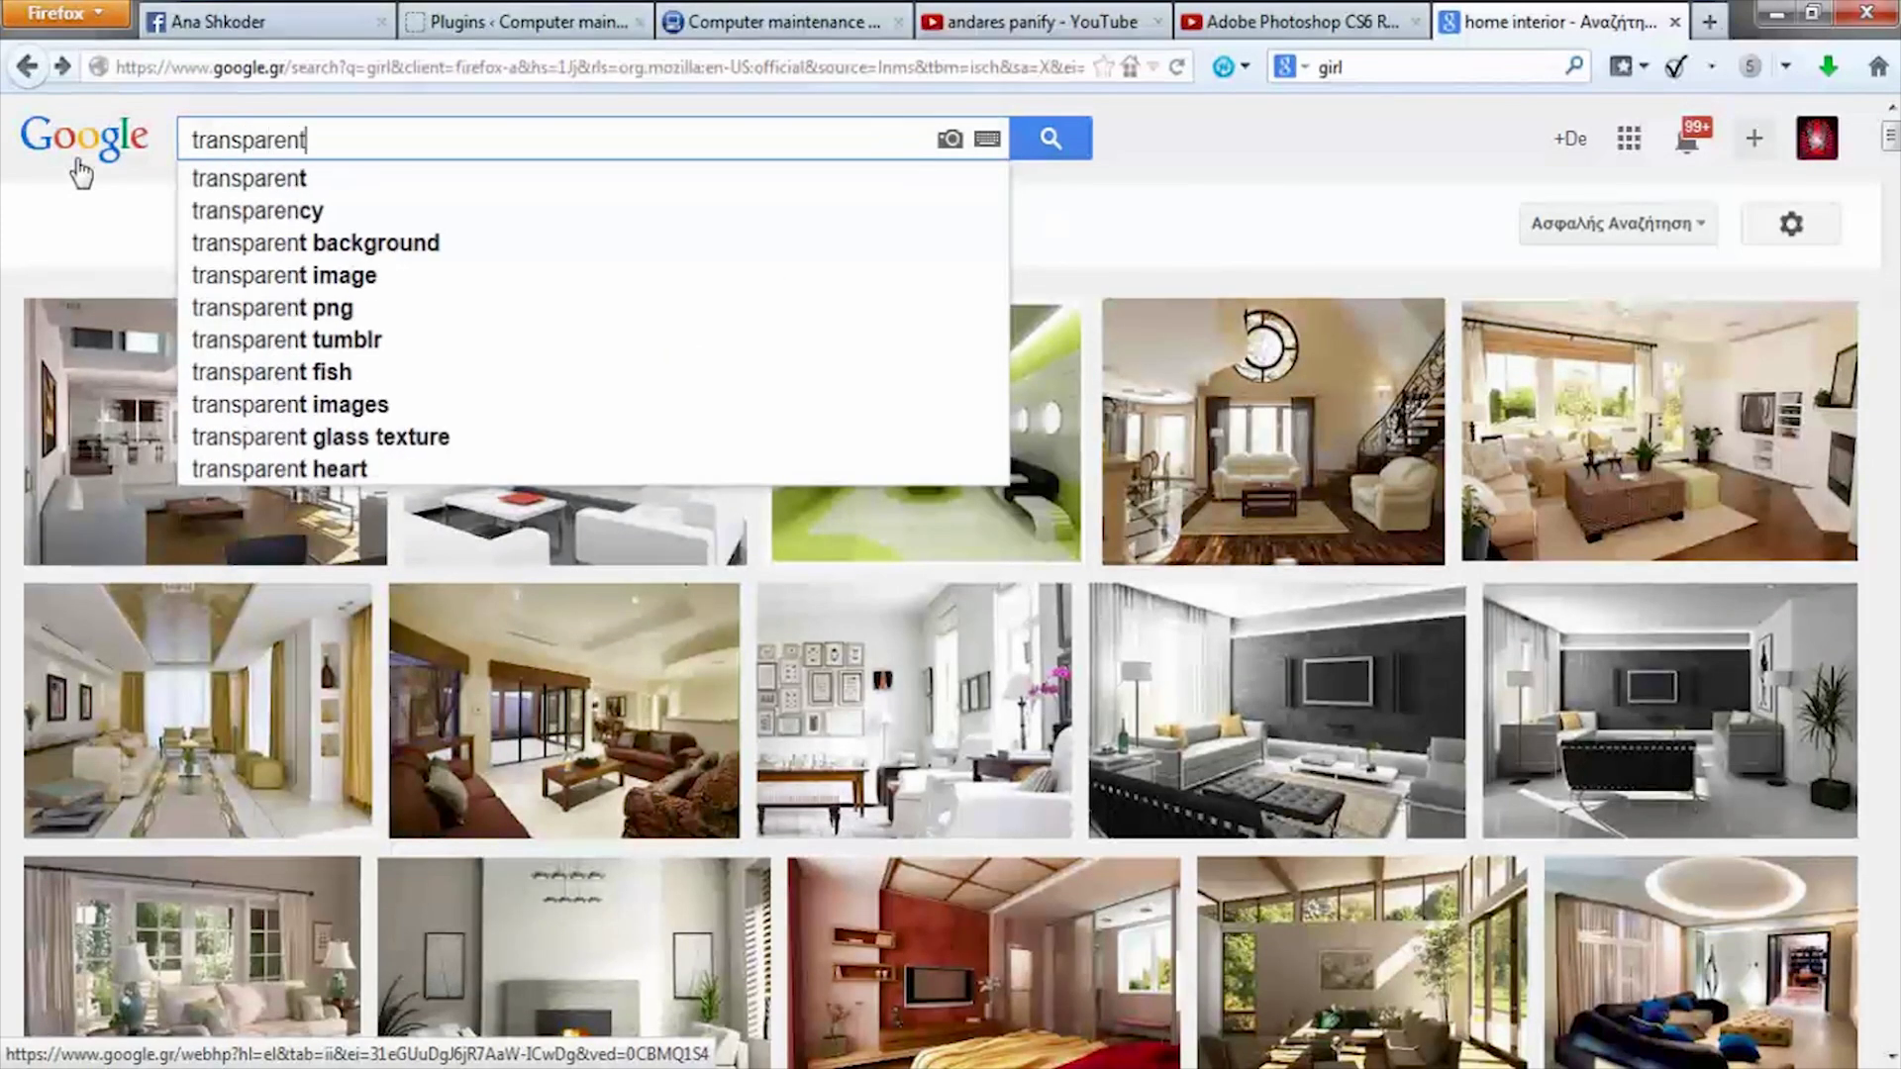
type(" png")
key("Return")
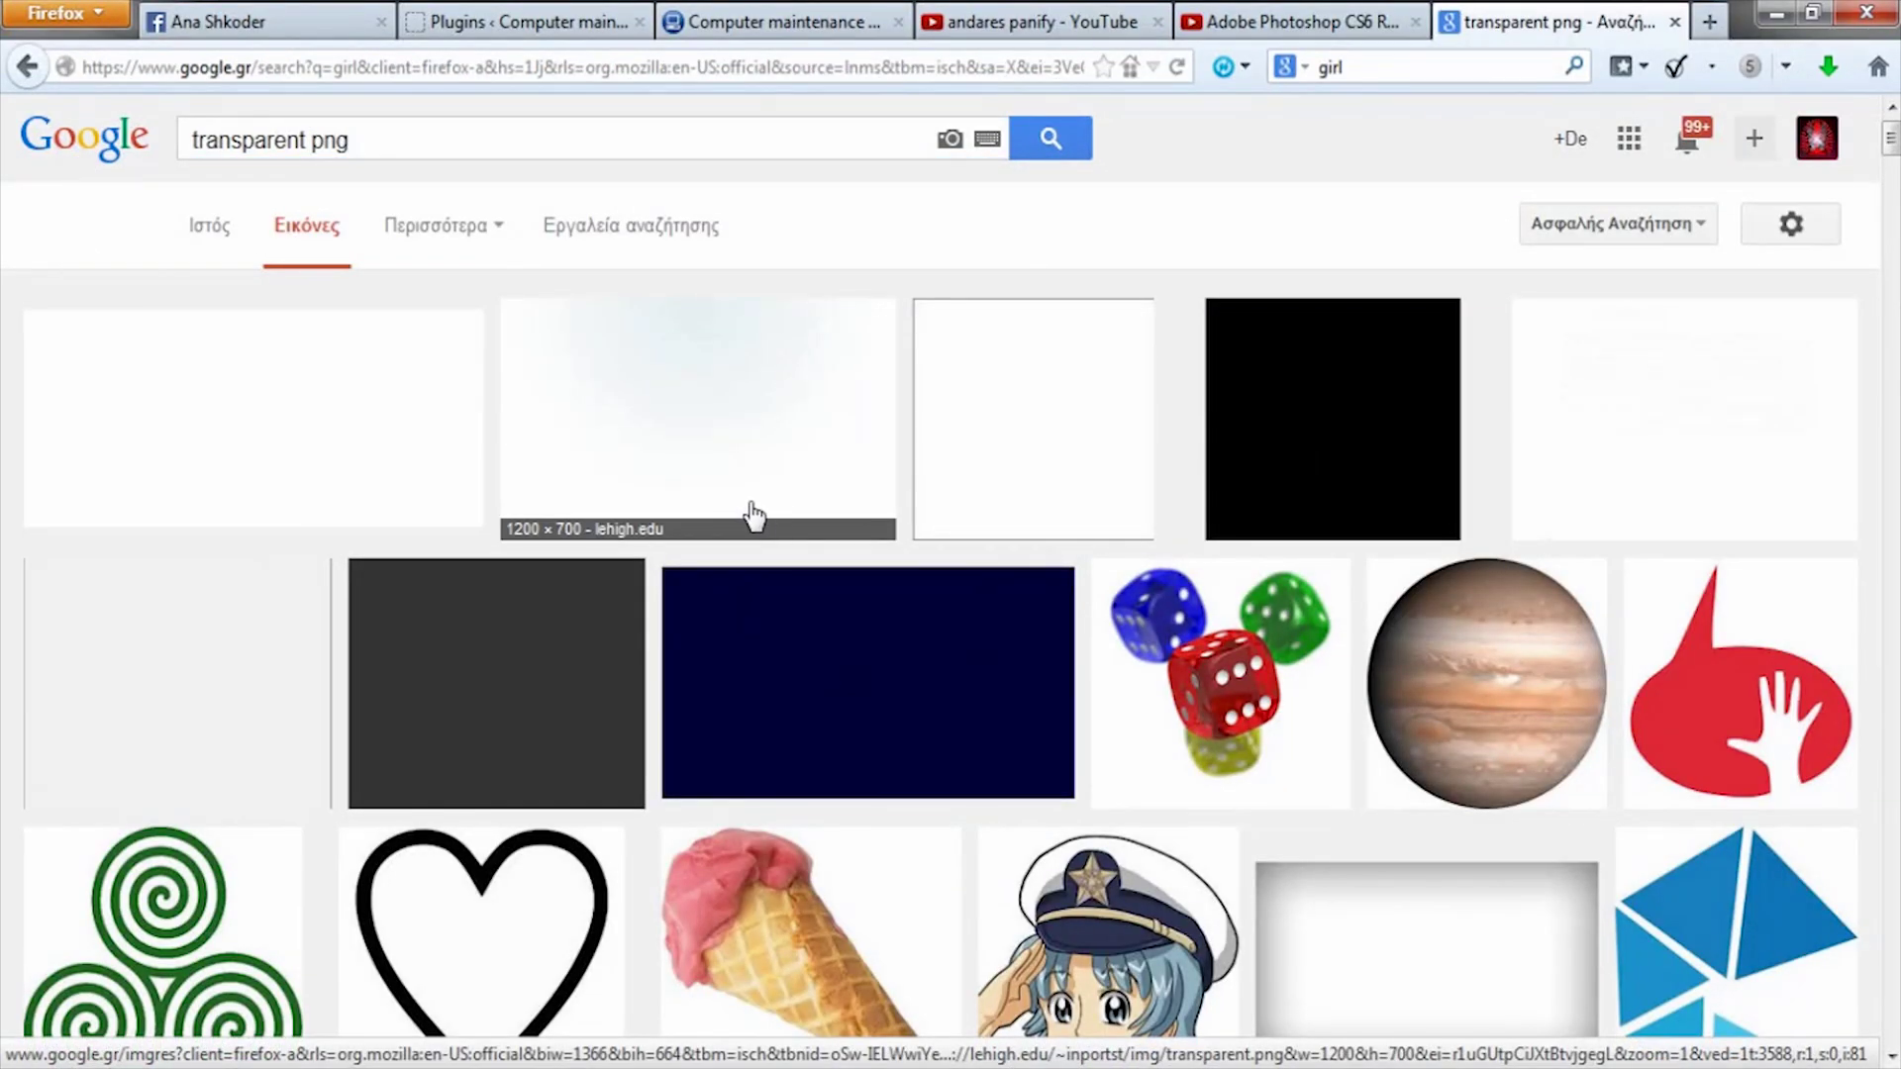
scroll(605, 515, "down", 3)
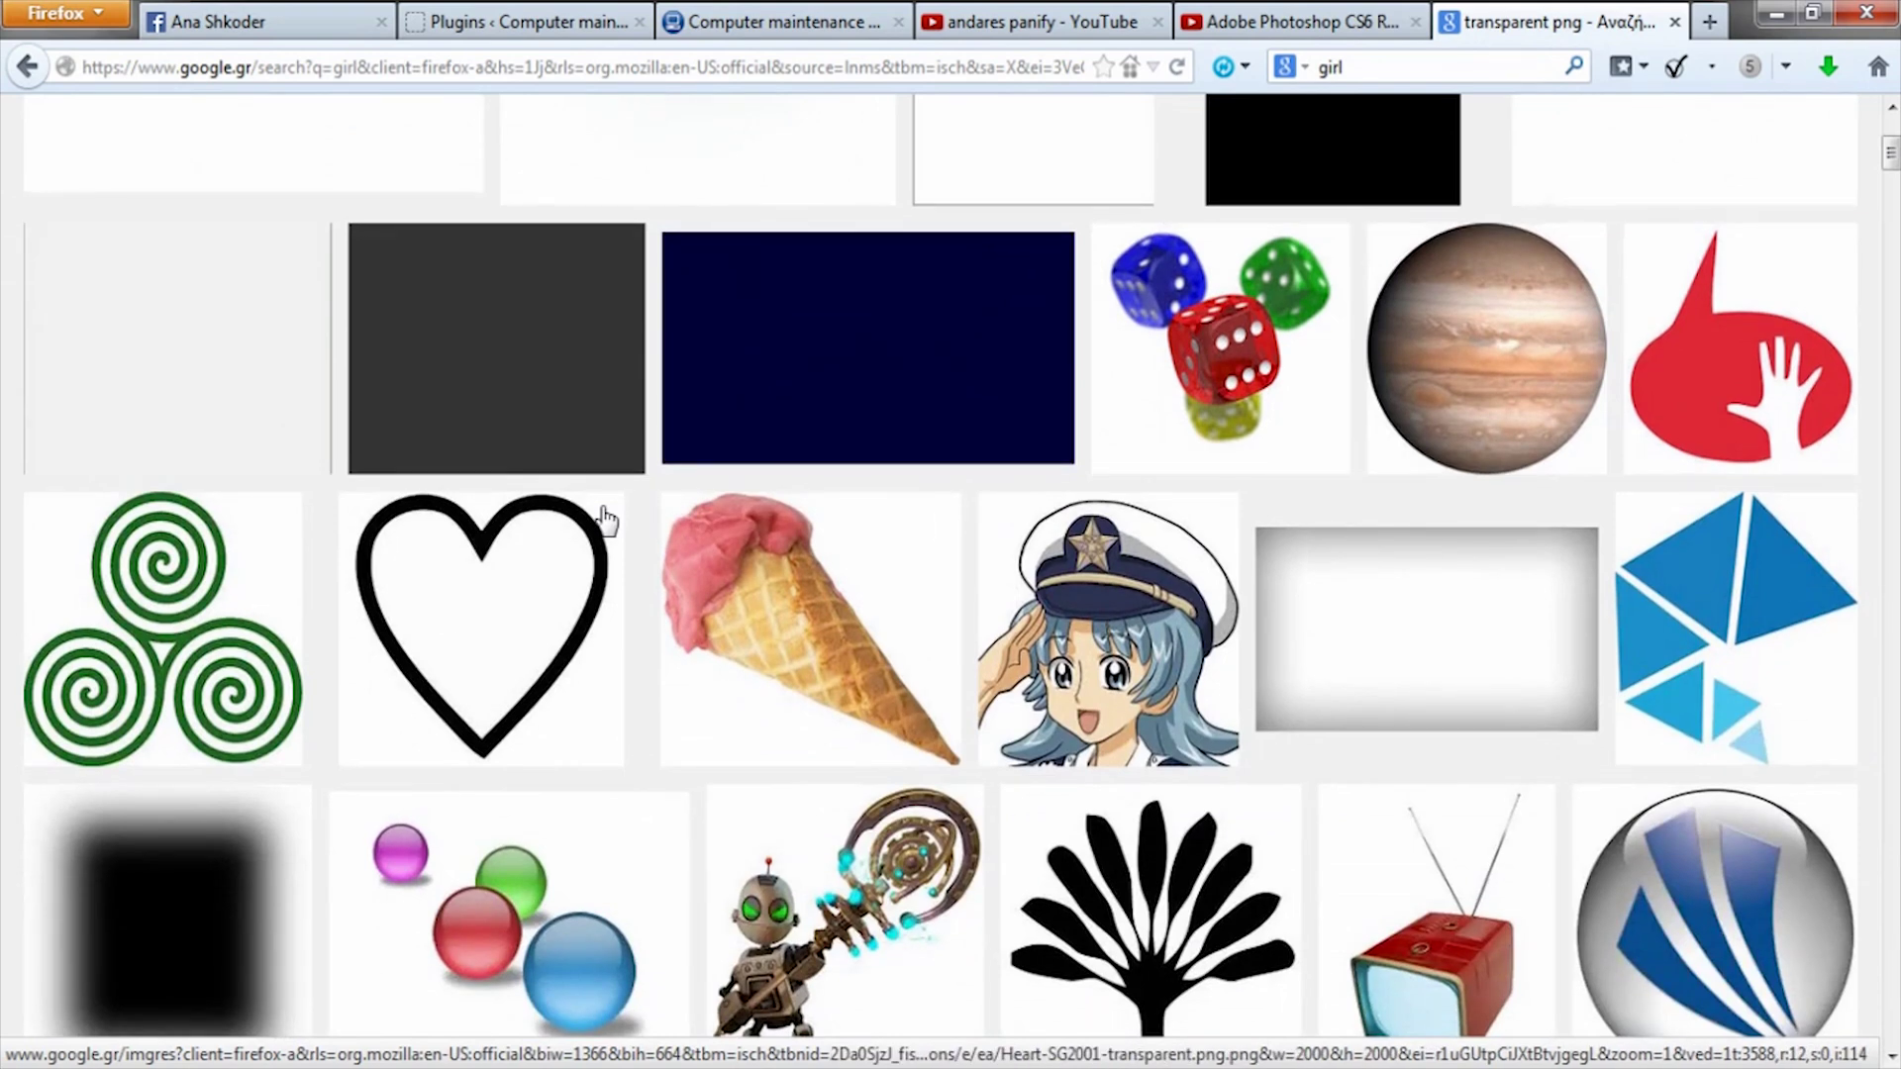
scroll(604, 516, "down", 2)
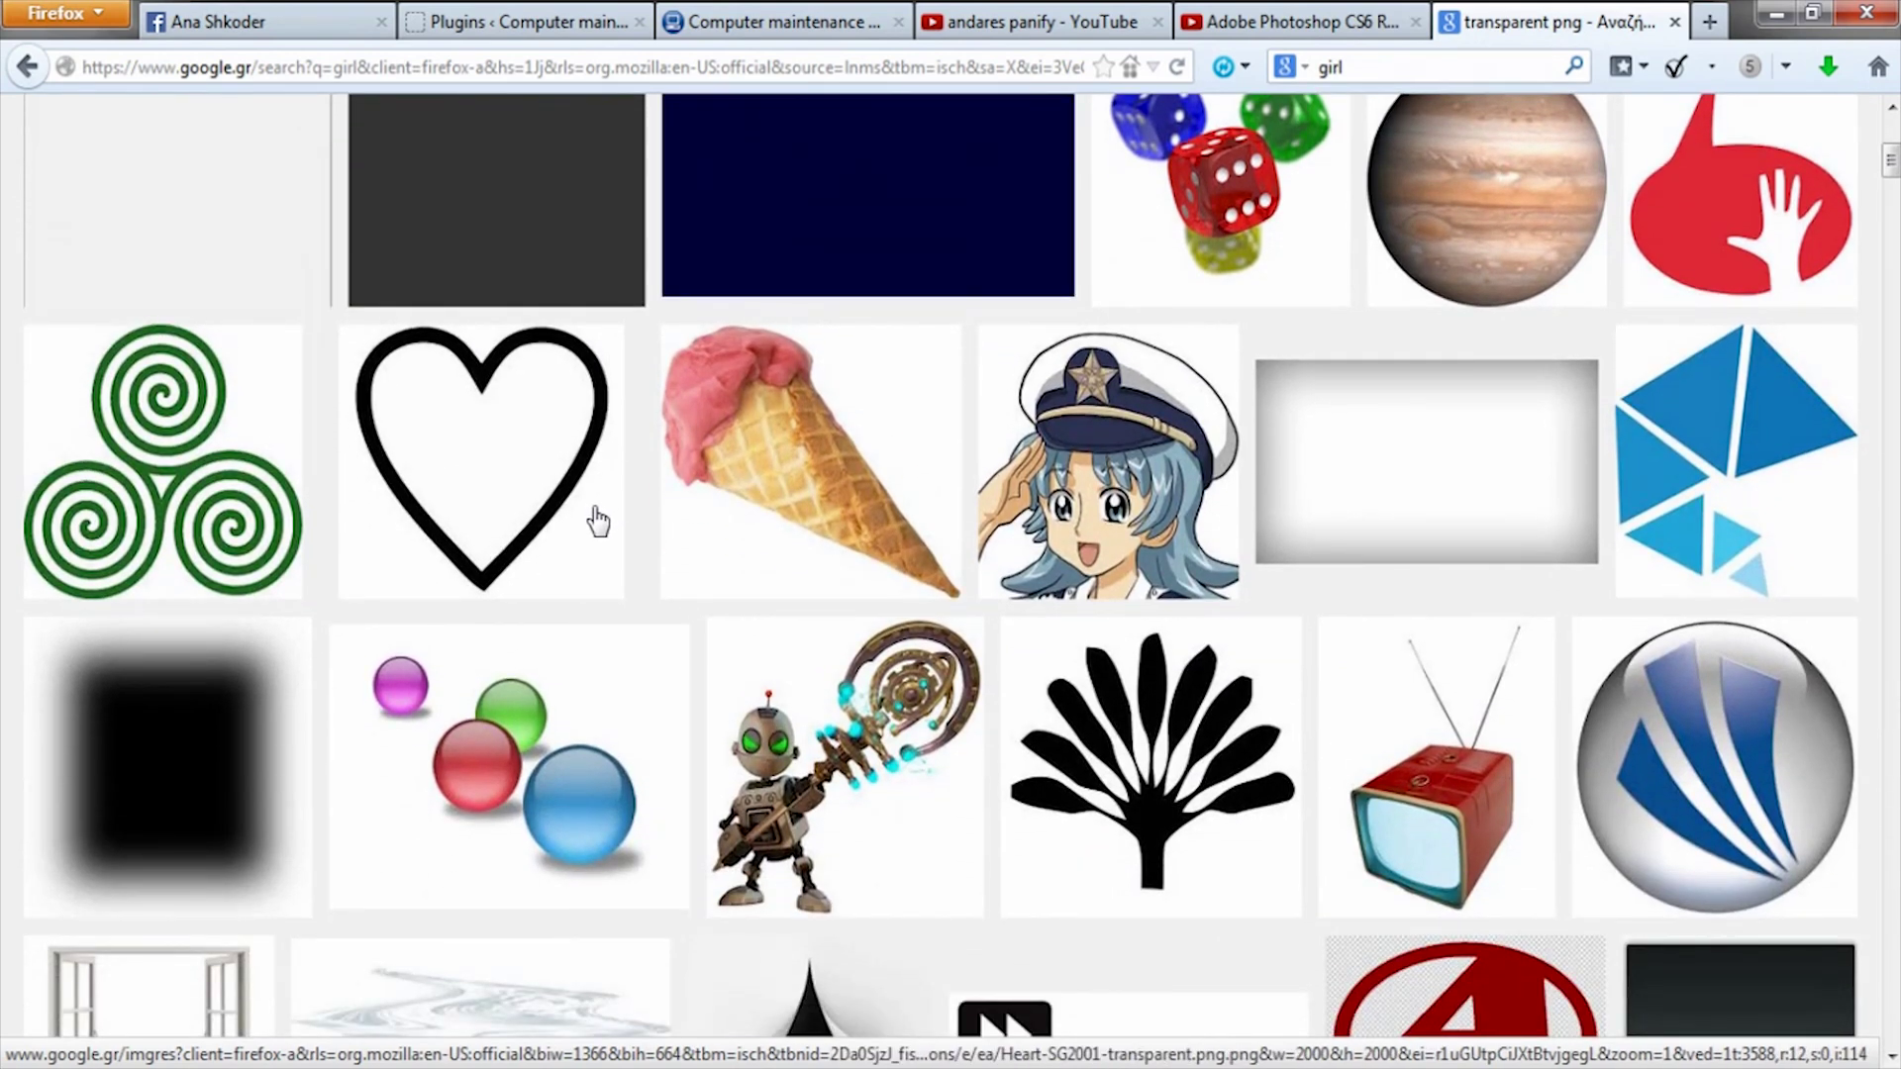
scroll(597, 520, "up", 3)
scroll(849, 437, "down", 1)
scroll(1297, 562, "down", 2)
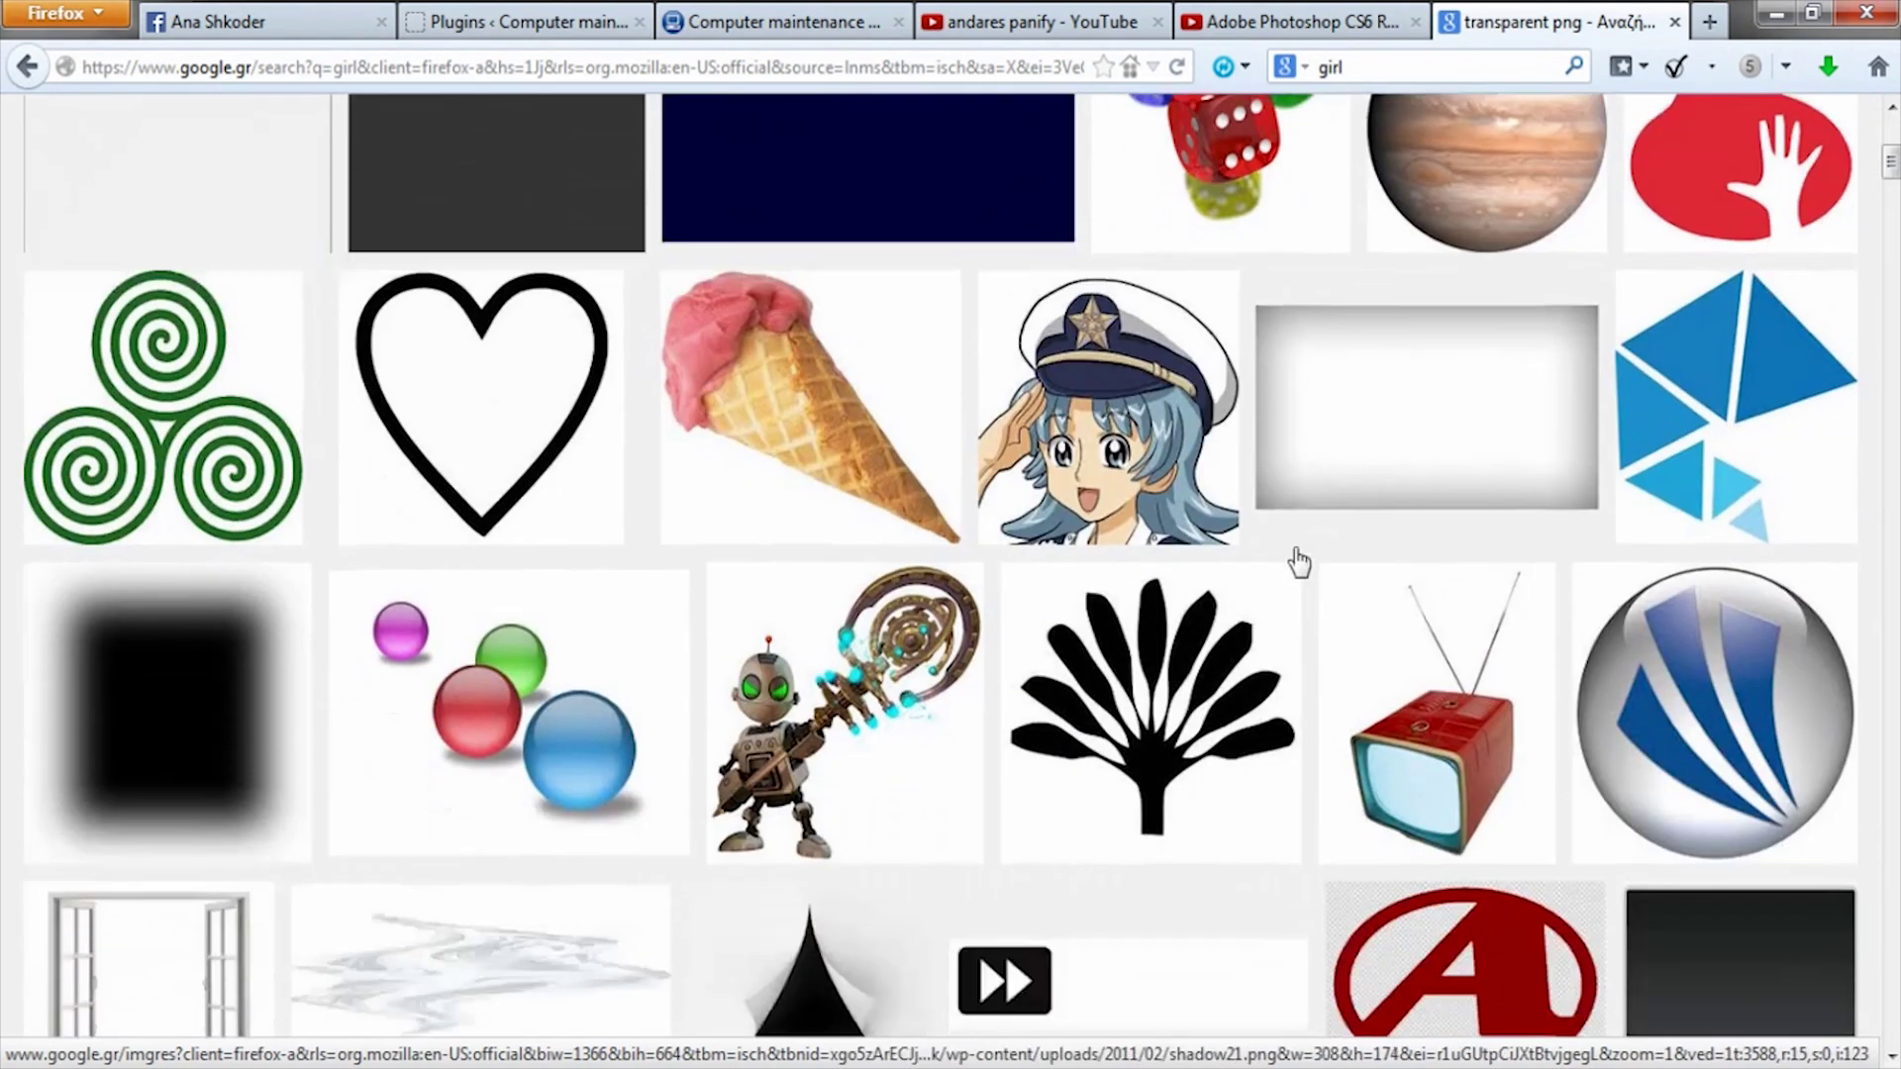
left_click(1233, 643)
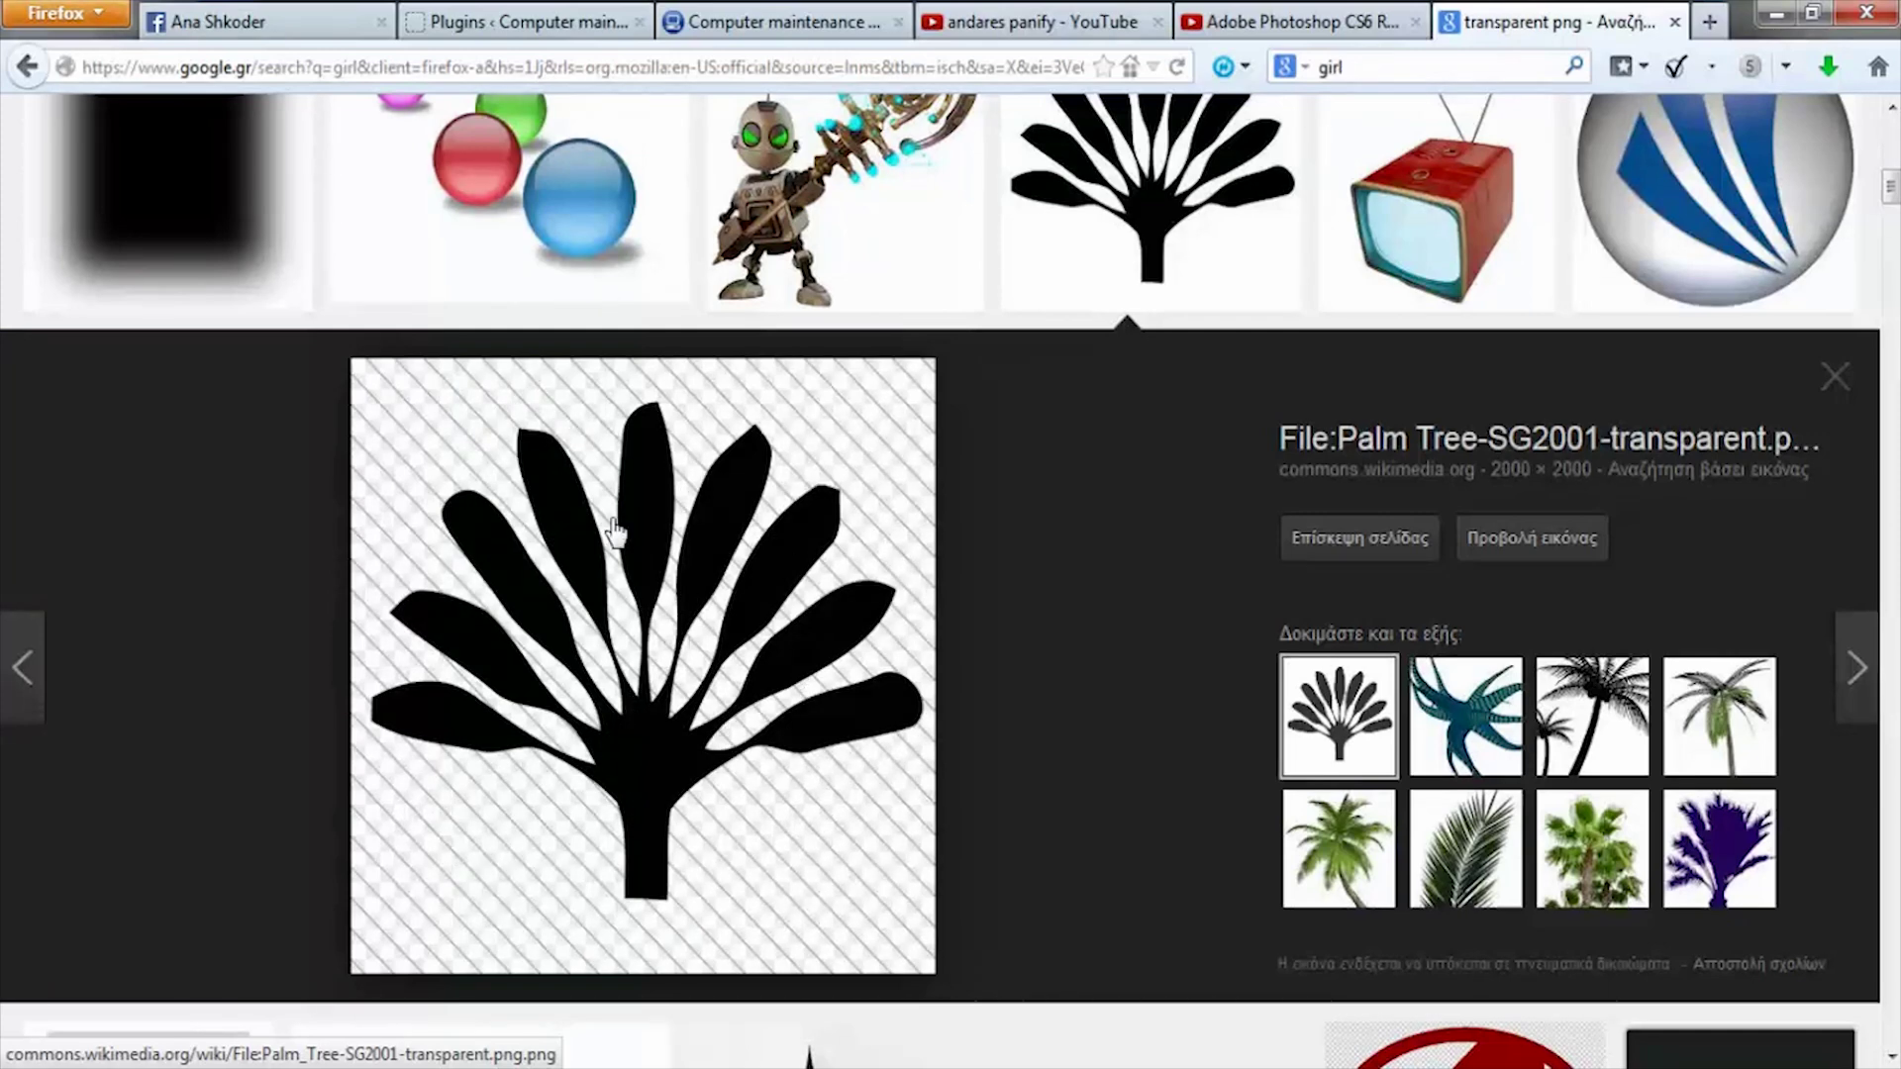
left_click(1836, 377)
Step: Open the woman photo from the Desktop, then make the kitchen document active again
left_click(1776, 13)
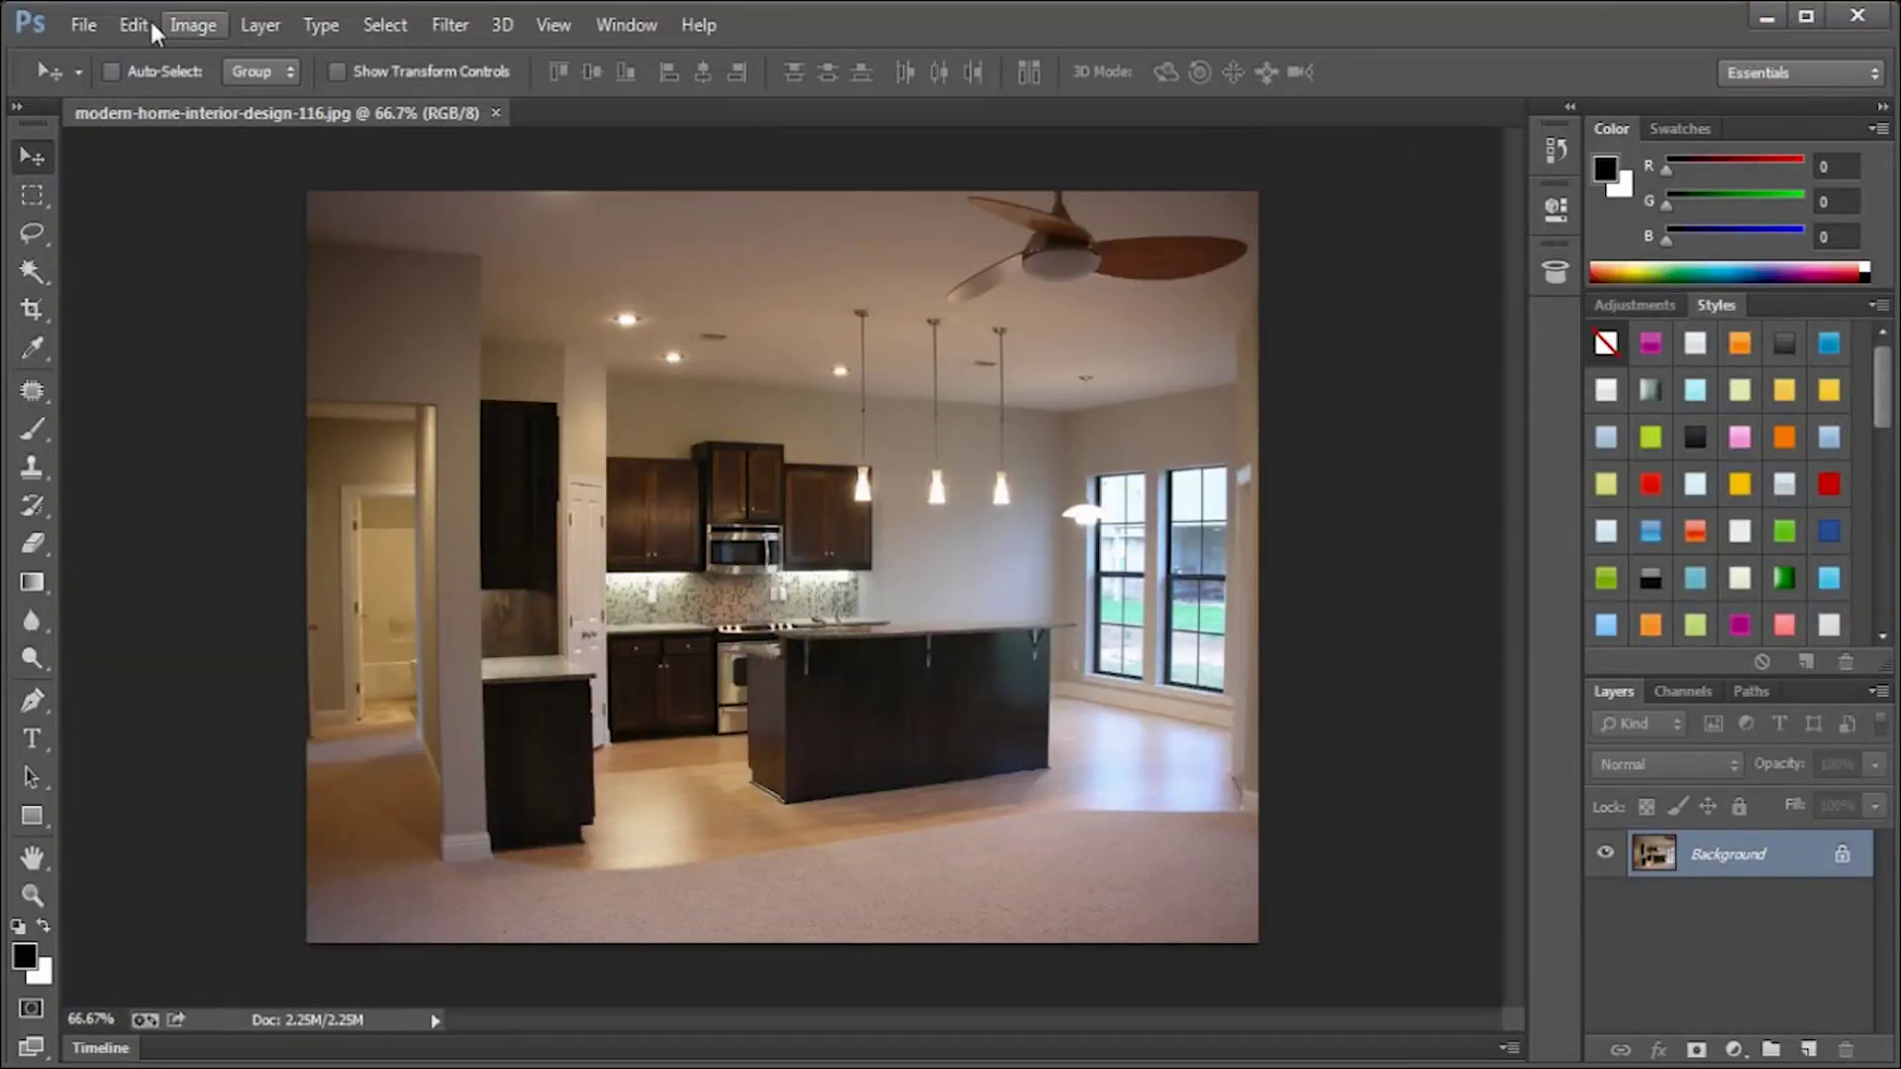
left_click(71, 21)
left_click(98, 86)
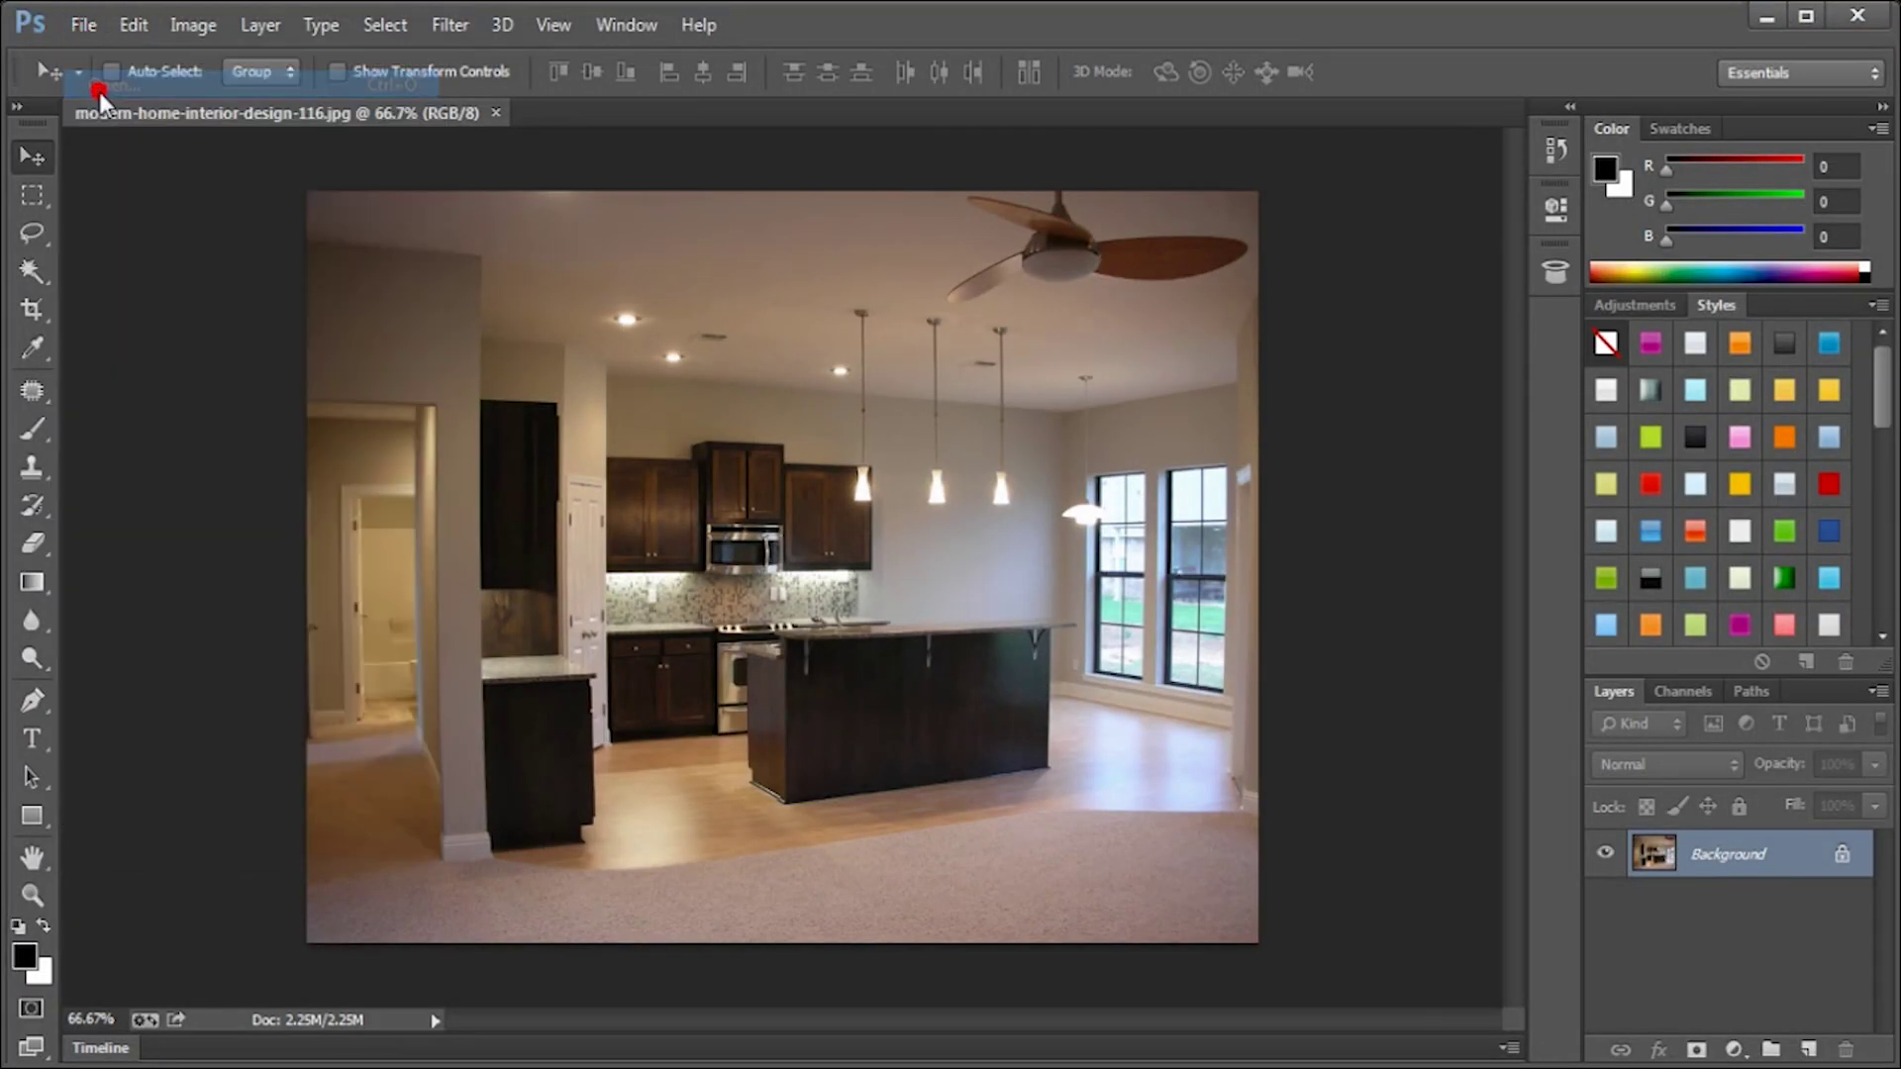
left_click_drag(966, 201, 952, 414)
left_click(275, 354)
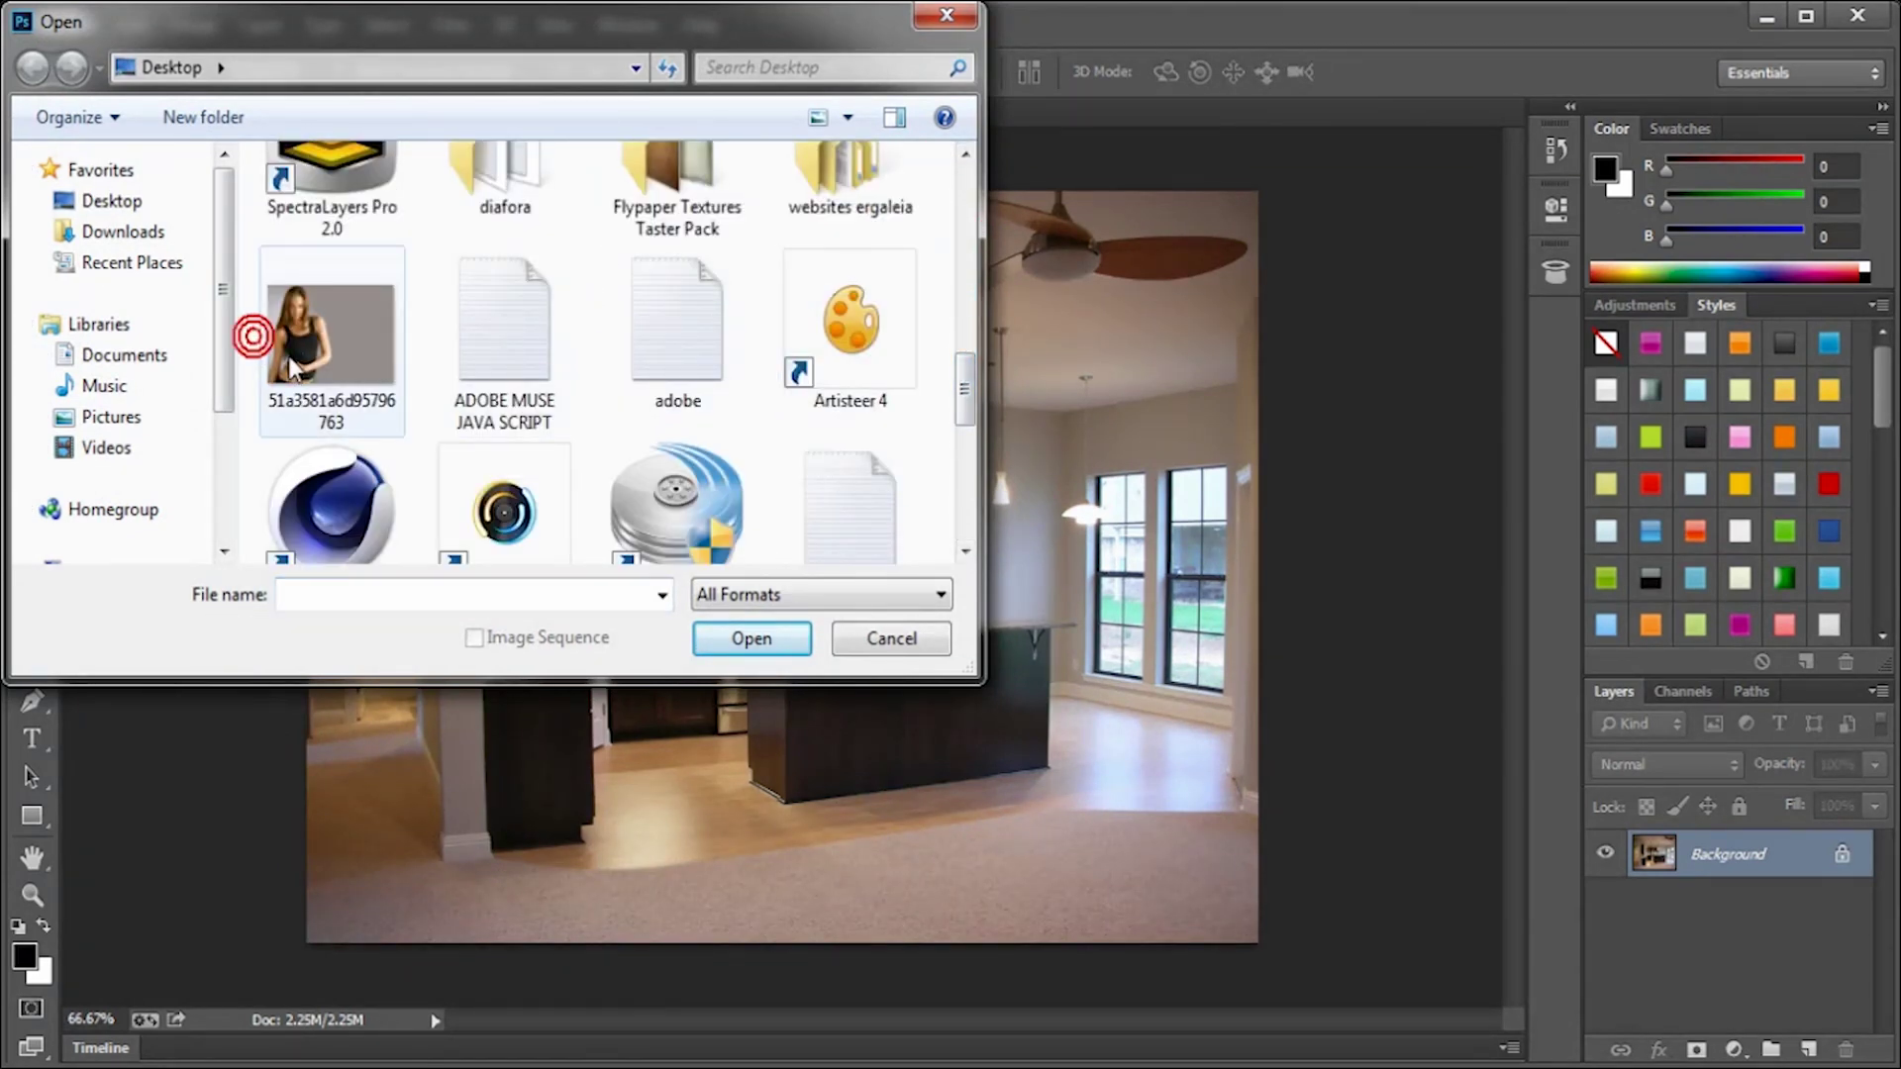
left_click(755, 638)
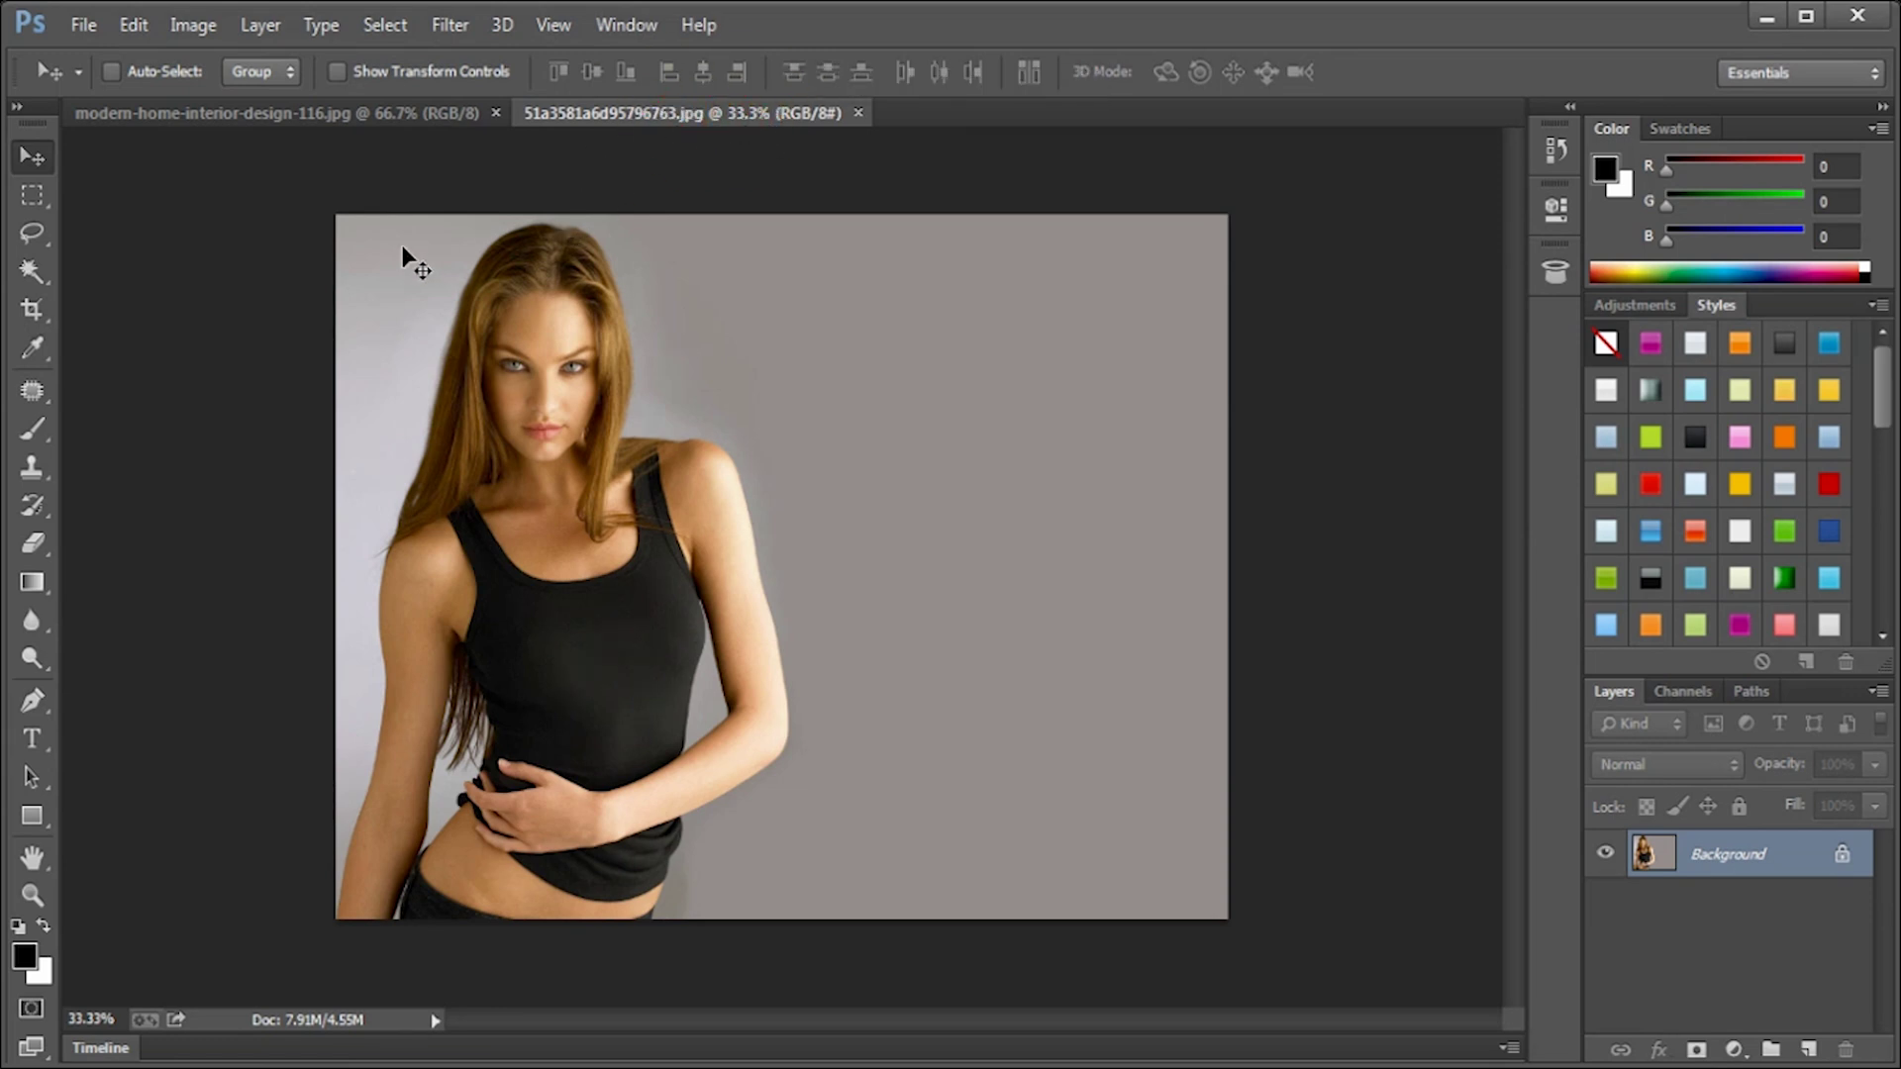
left_click(411, 114)
Step: Float the woman and kitchen documents as separate windows, woman on the left, kitchen on the right
left_click(562, 111)
left_click(462, 114)
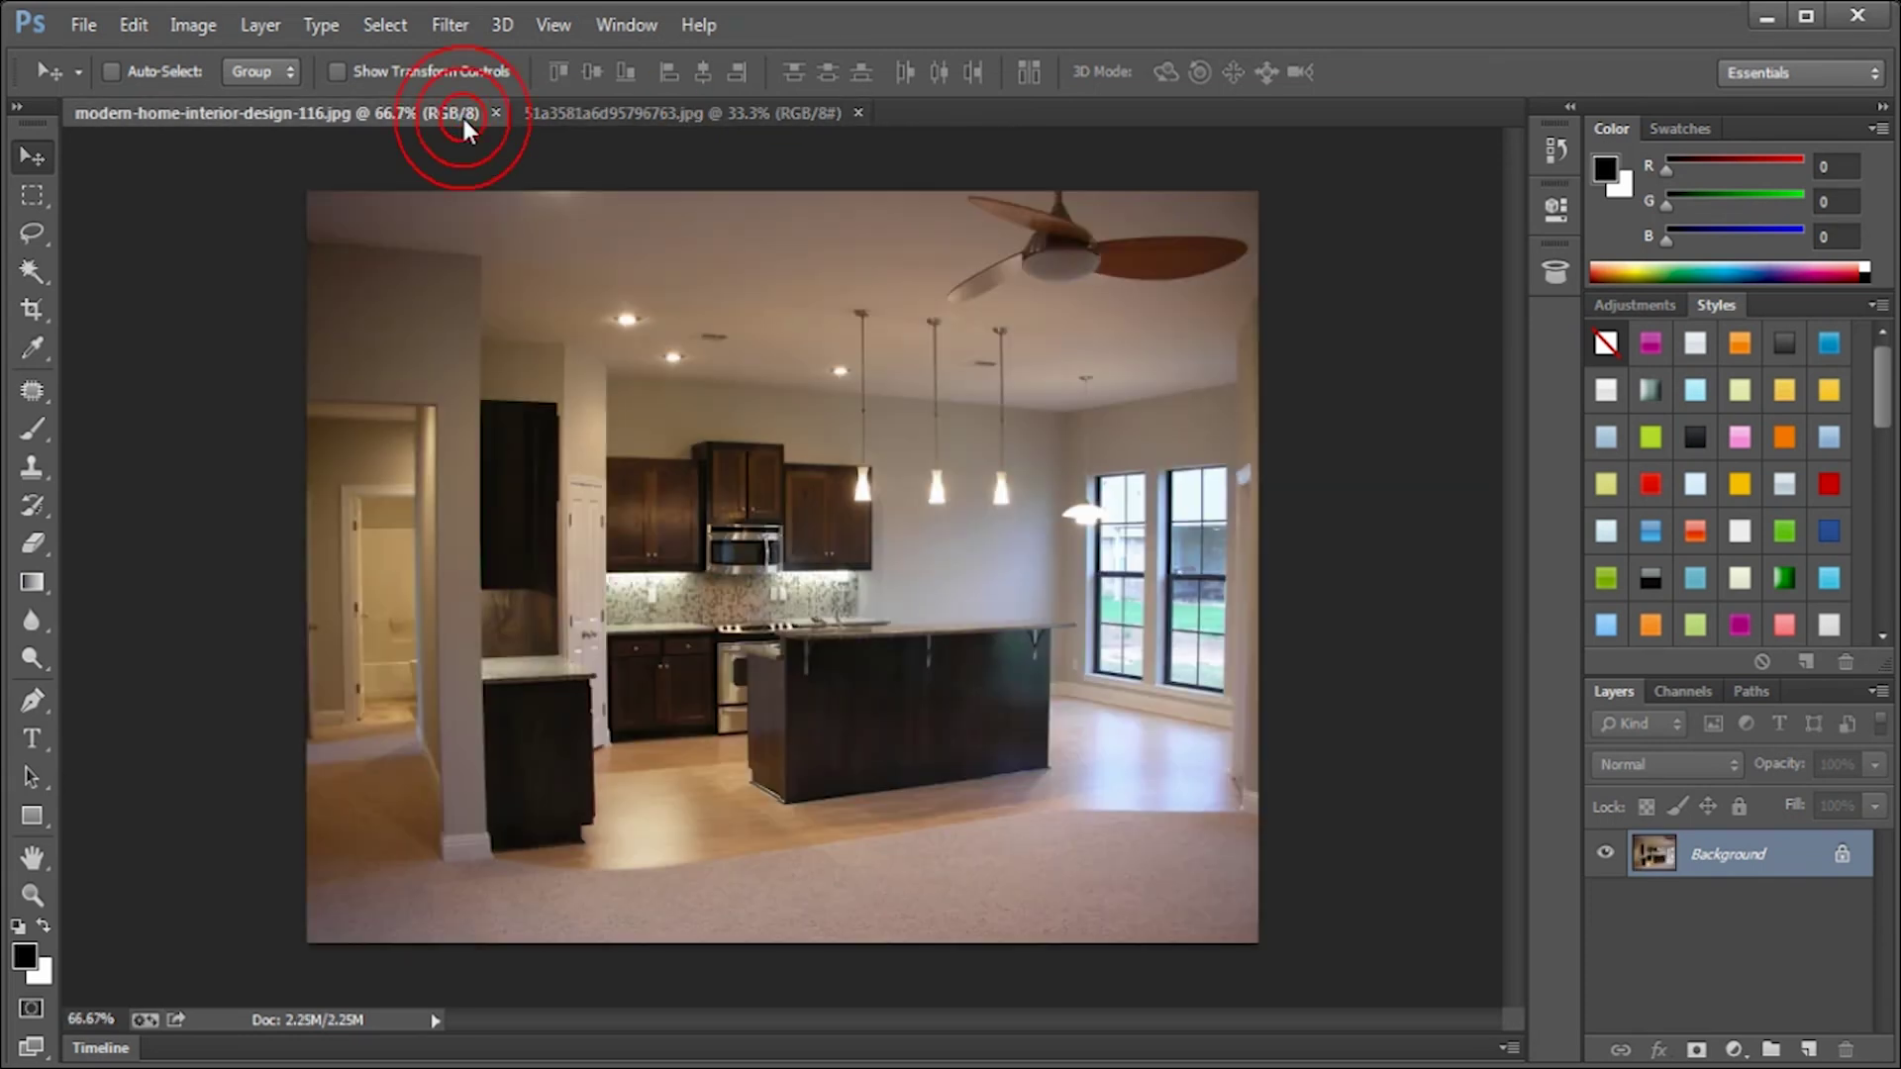
mouse_move(480, 106)
left_mouse_down()
mouse_move(168, 104)
mouse_move(447, 133)
mouse_move(650, 188)
left_mouse_up()
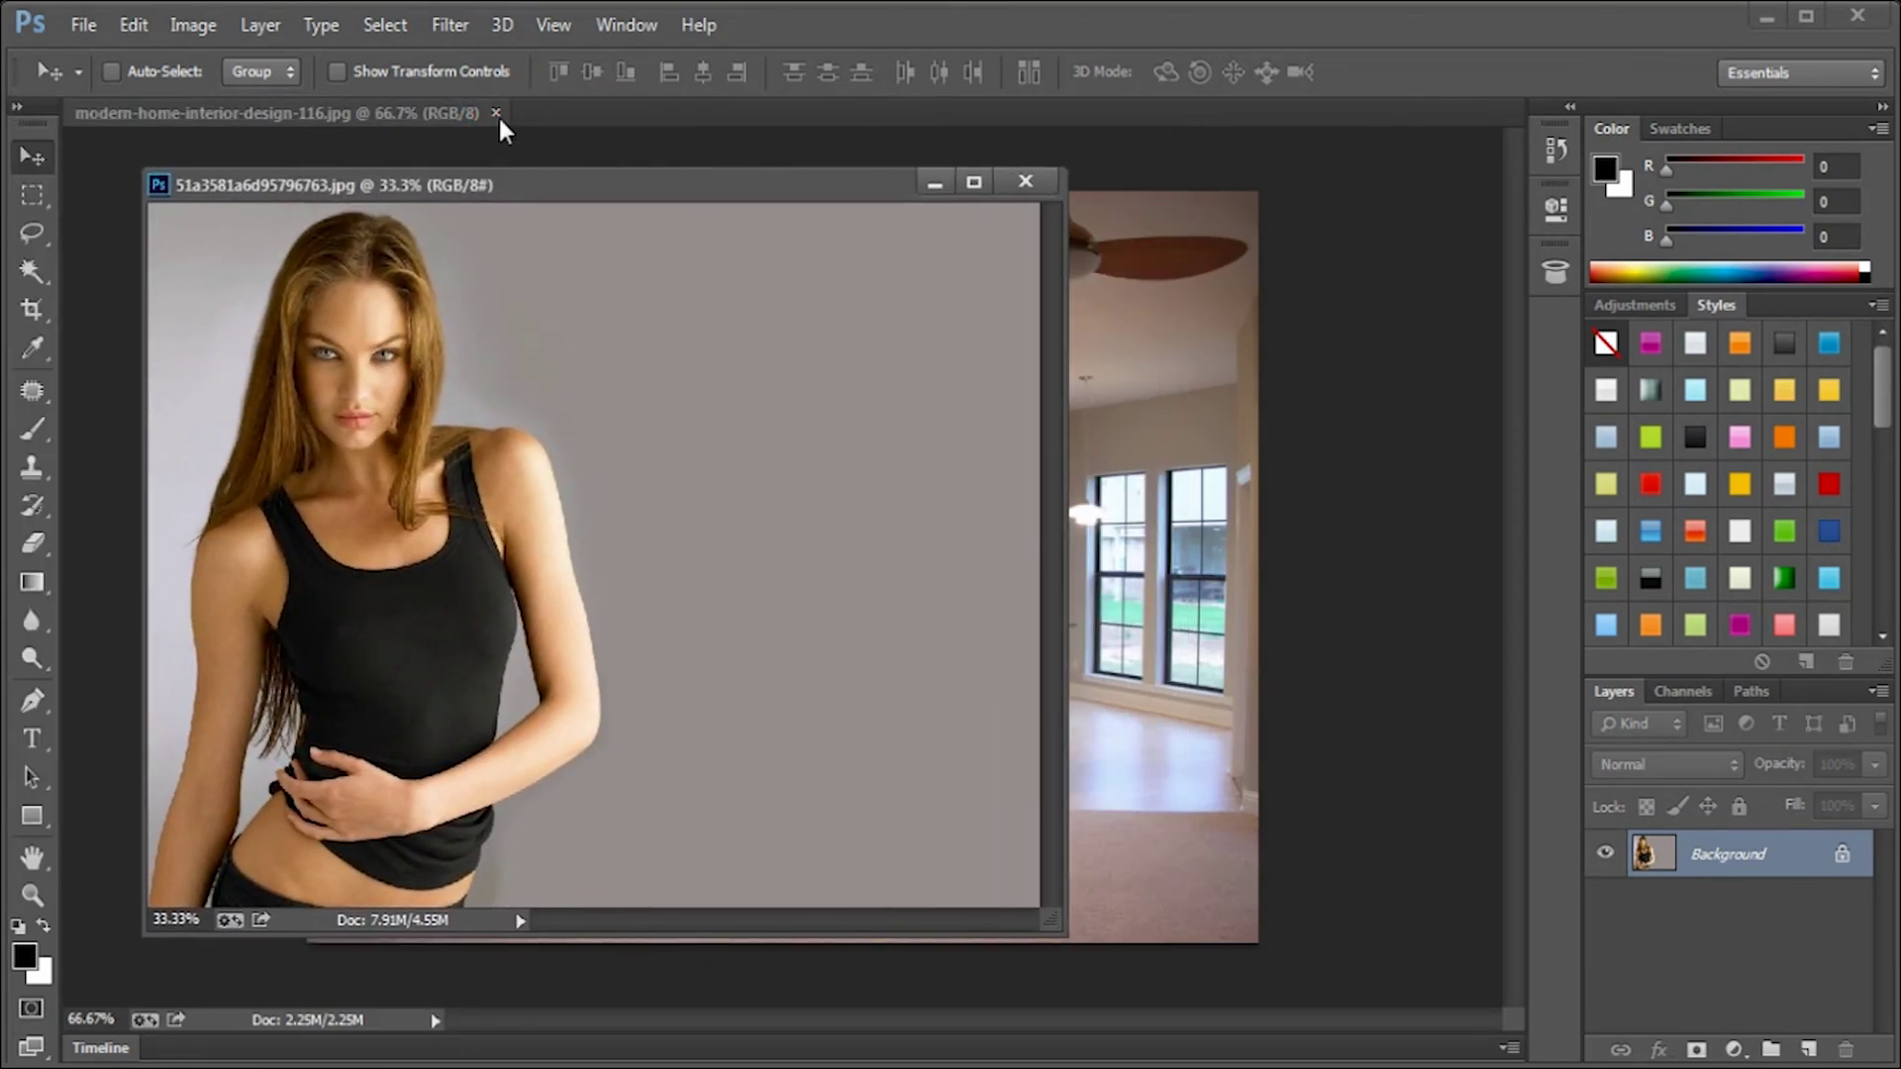
mouse_move(444, 104)
left_mouse_down()
mouse_move(824, 171)
mouse_move(1200, 177)
left_mouse_up()
mouse_move(664, 184)
left_mouse_down()
mouse_move(618, 104)
mouse_move(645, 193)
left_mouse_up()
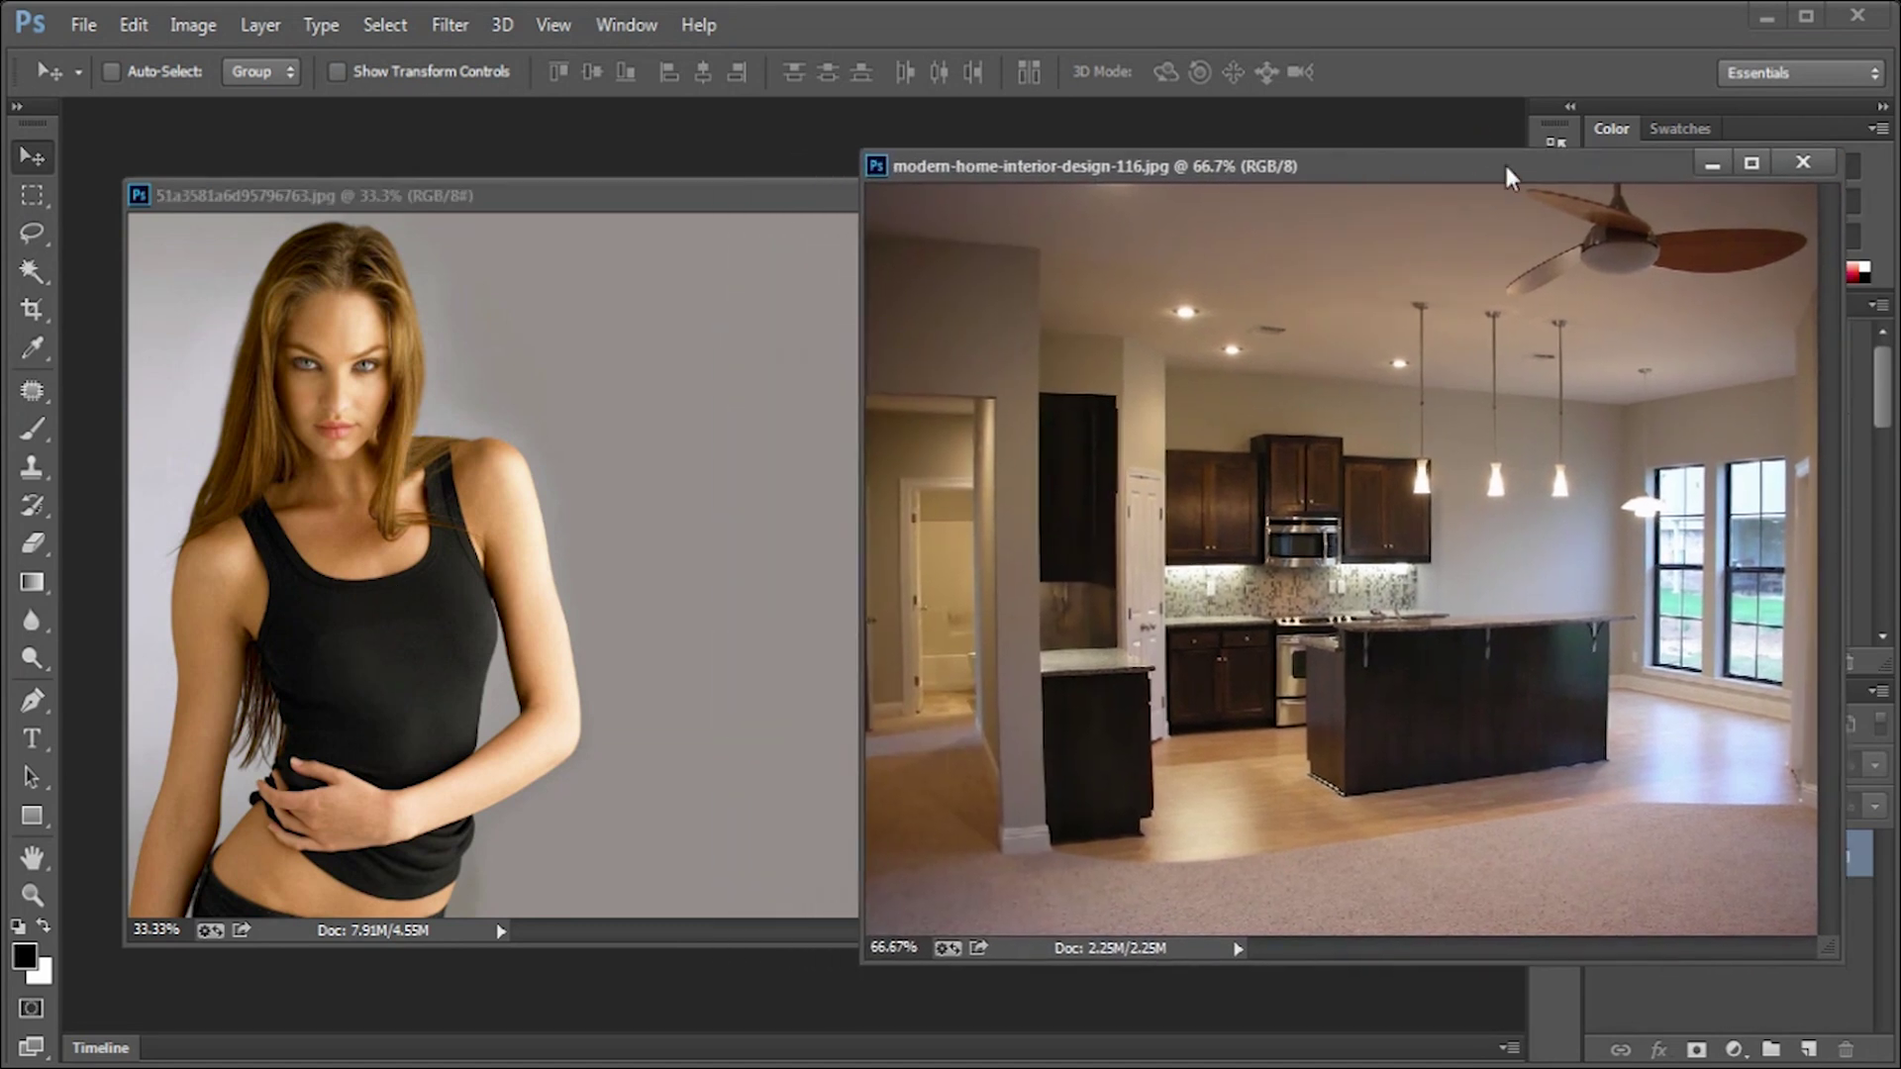
left_click_drag(1436, 174, 1531, 145)
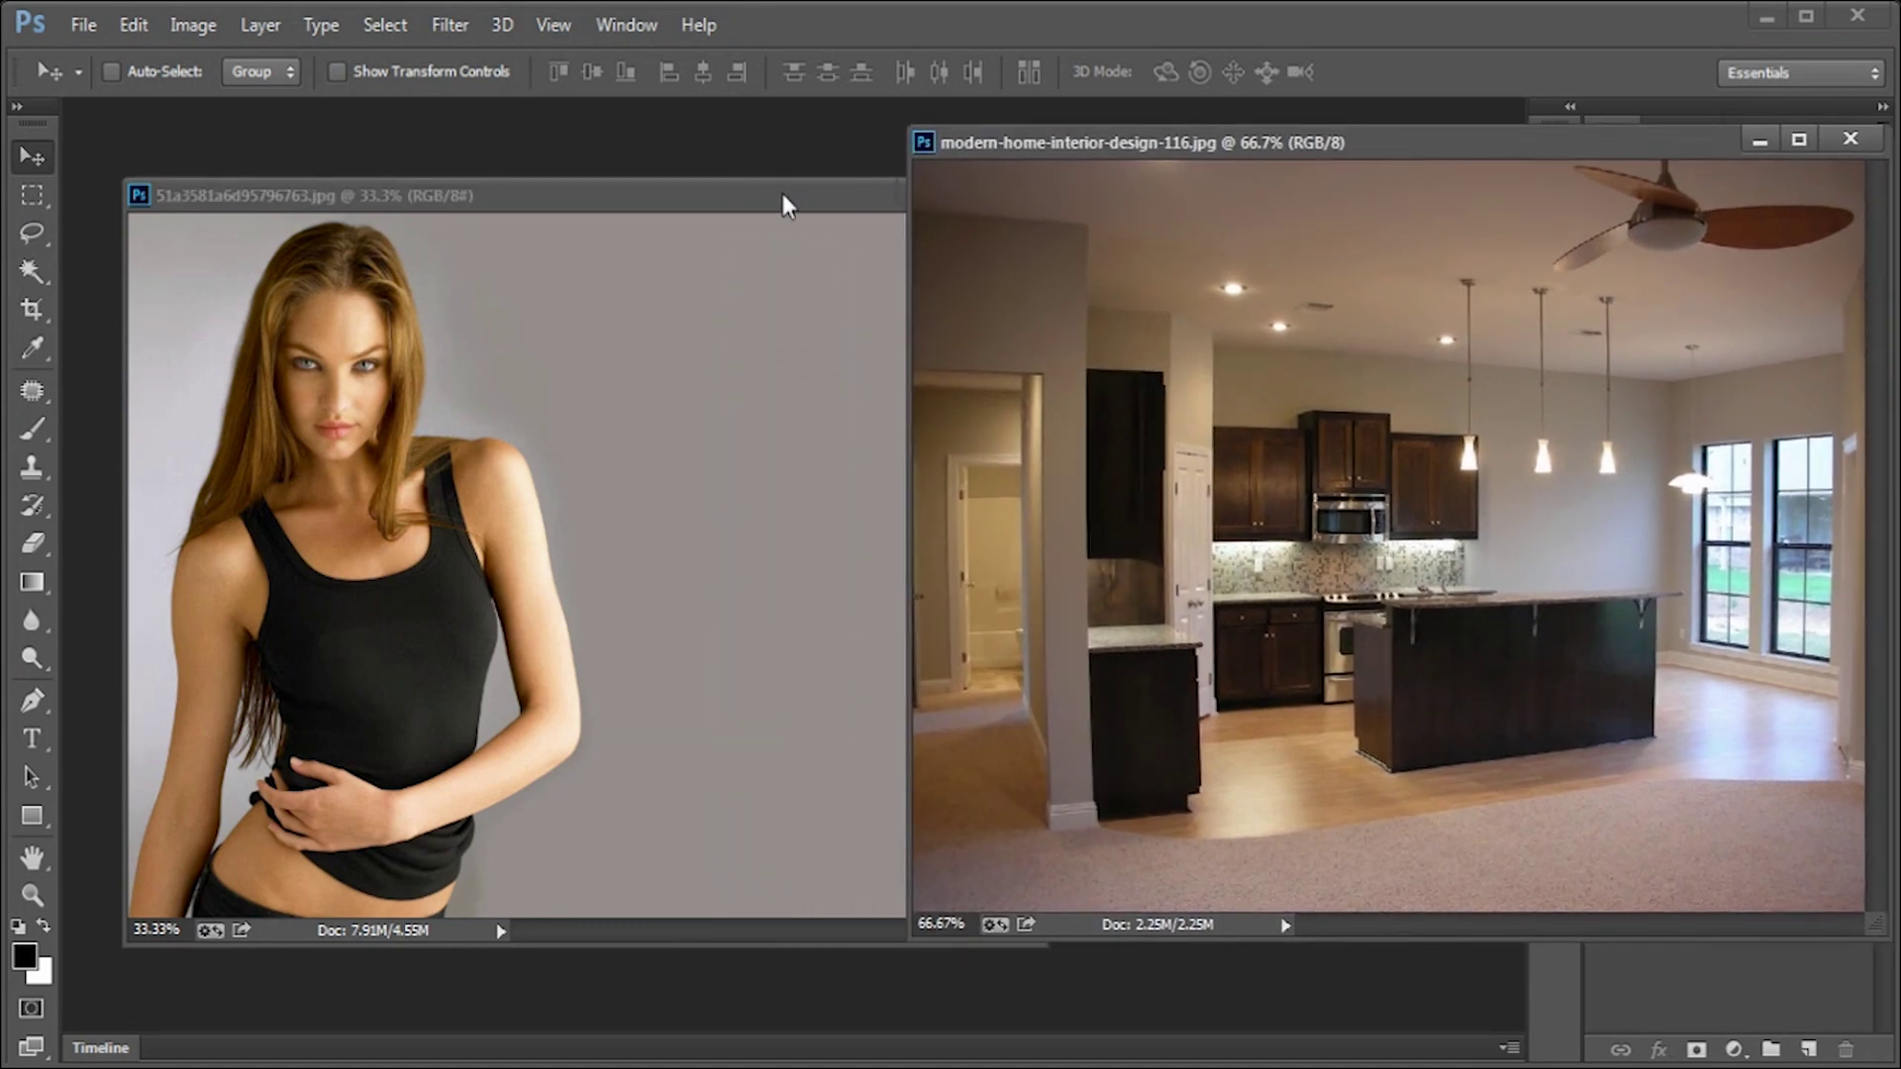
left_click_drag(783, 204, 742, 206)
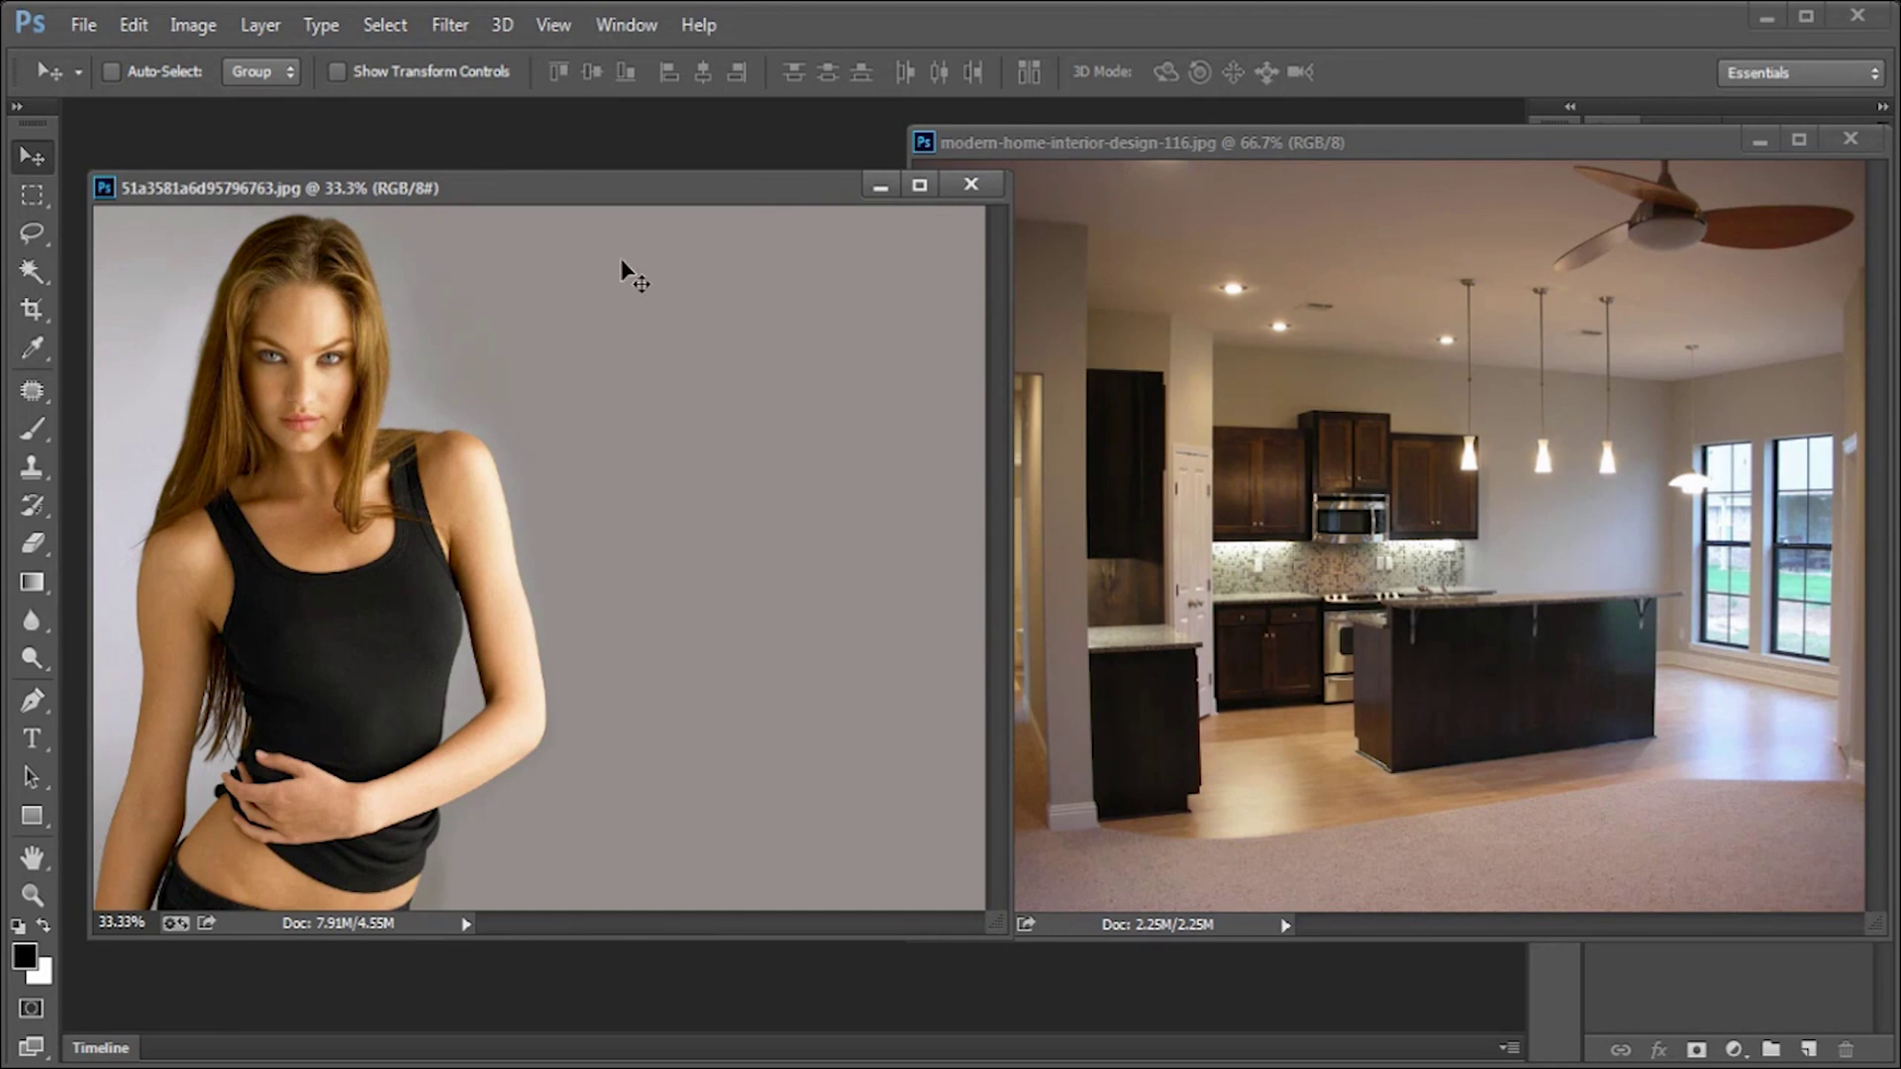
left_click(32, 269)
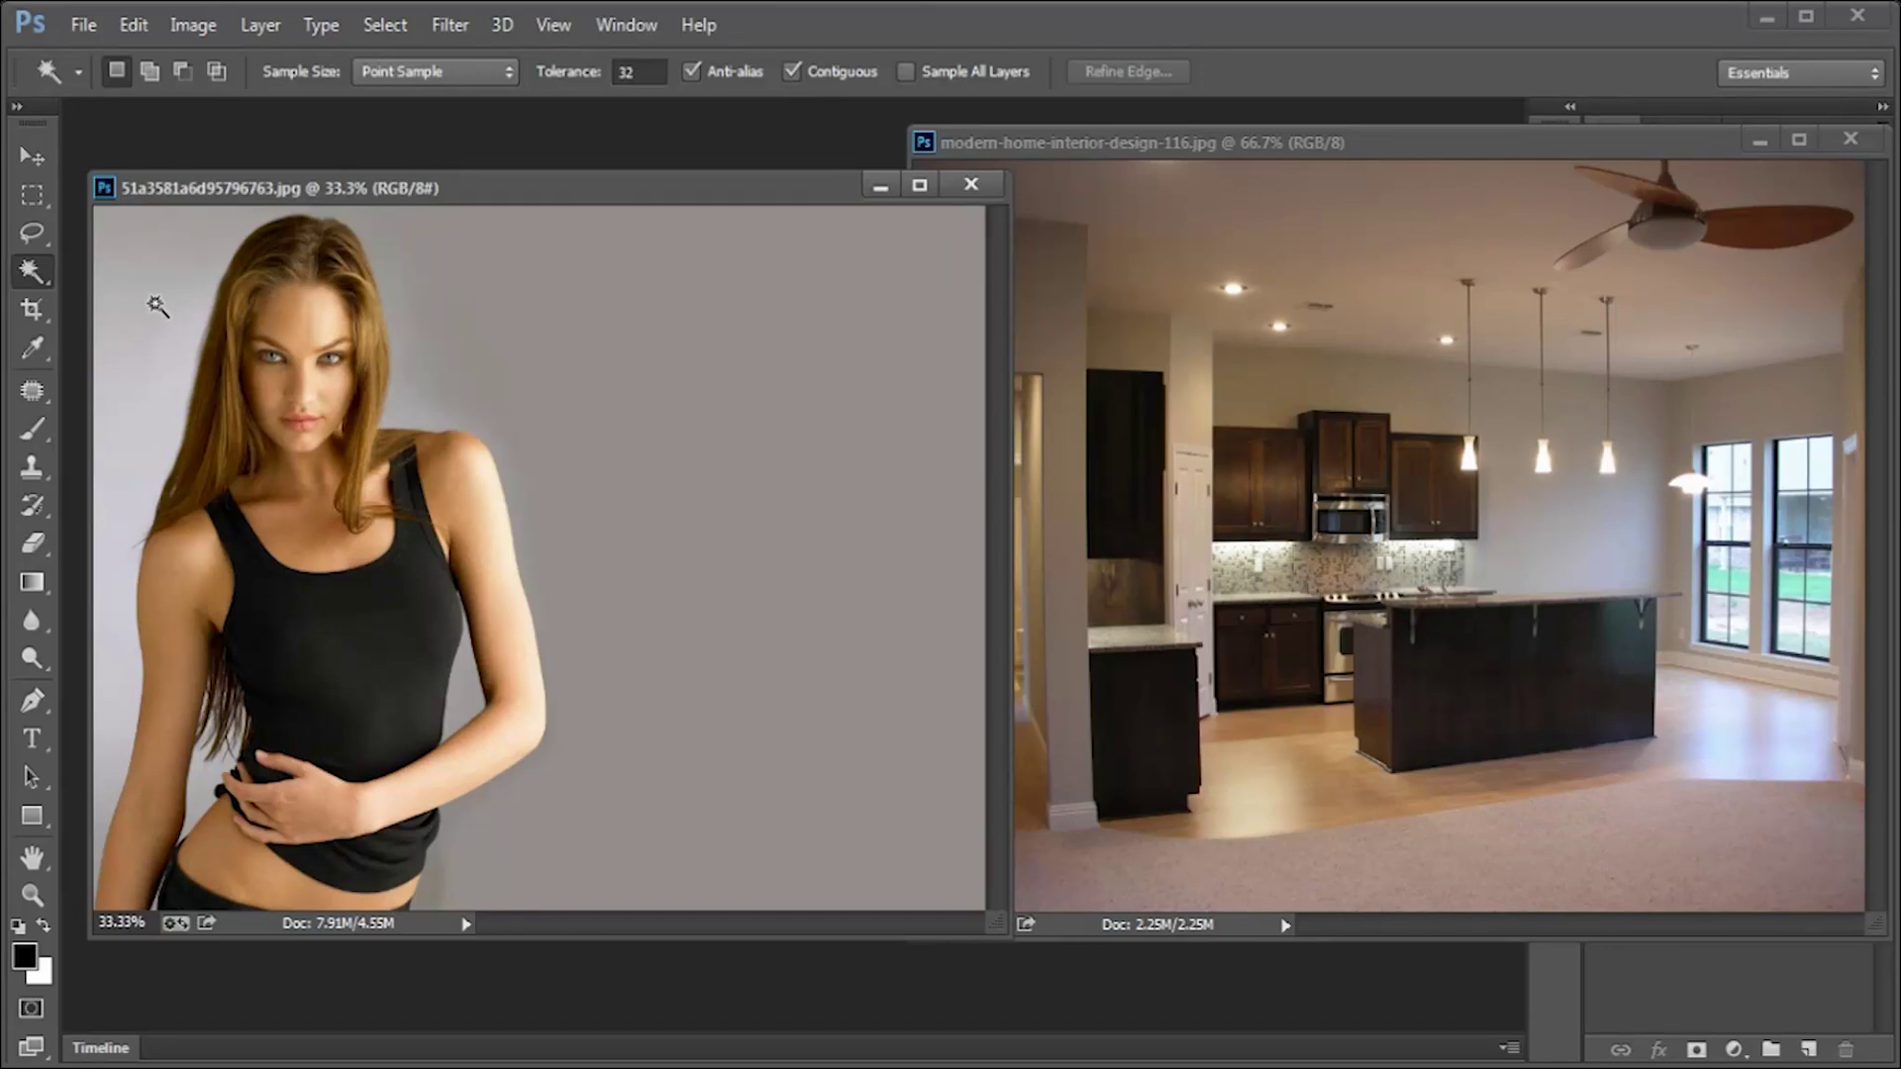
Step: Magic-wand-select the grey background left of the woman, between arm and torso, and on the right
right_click(38, 258)
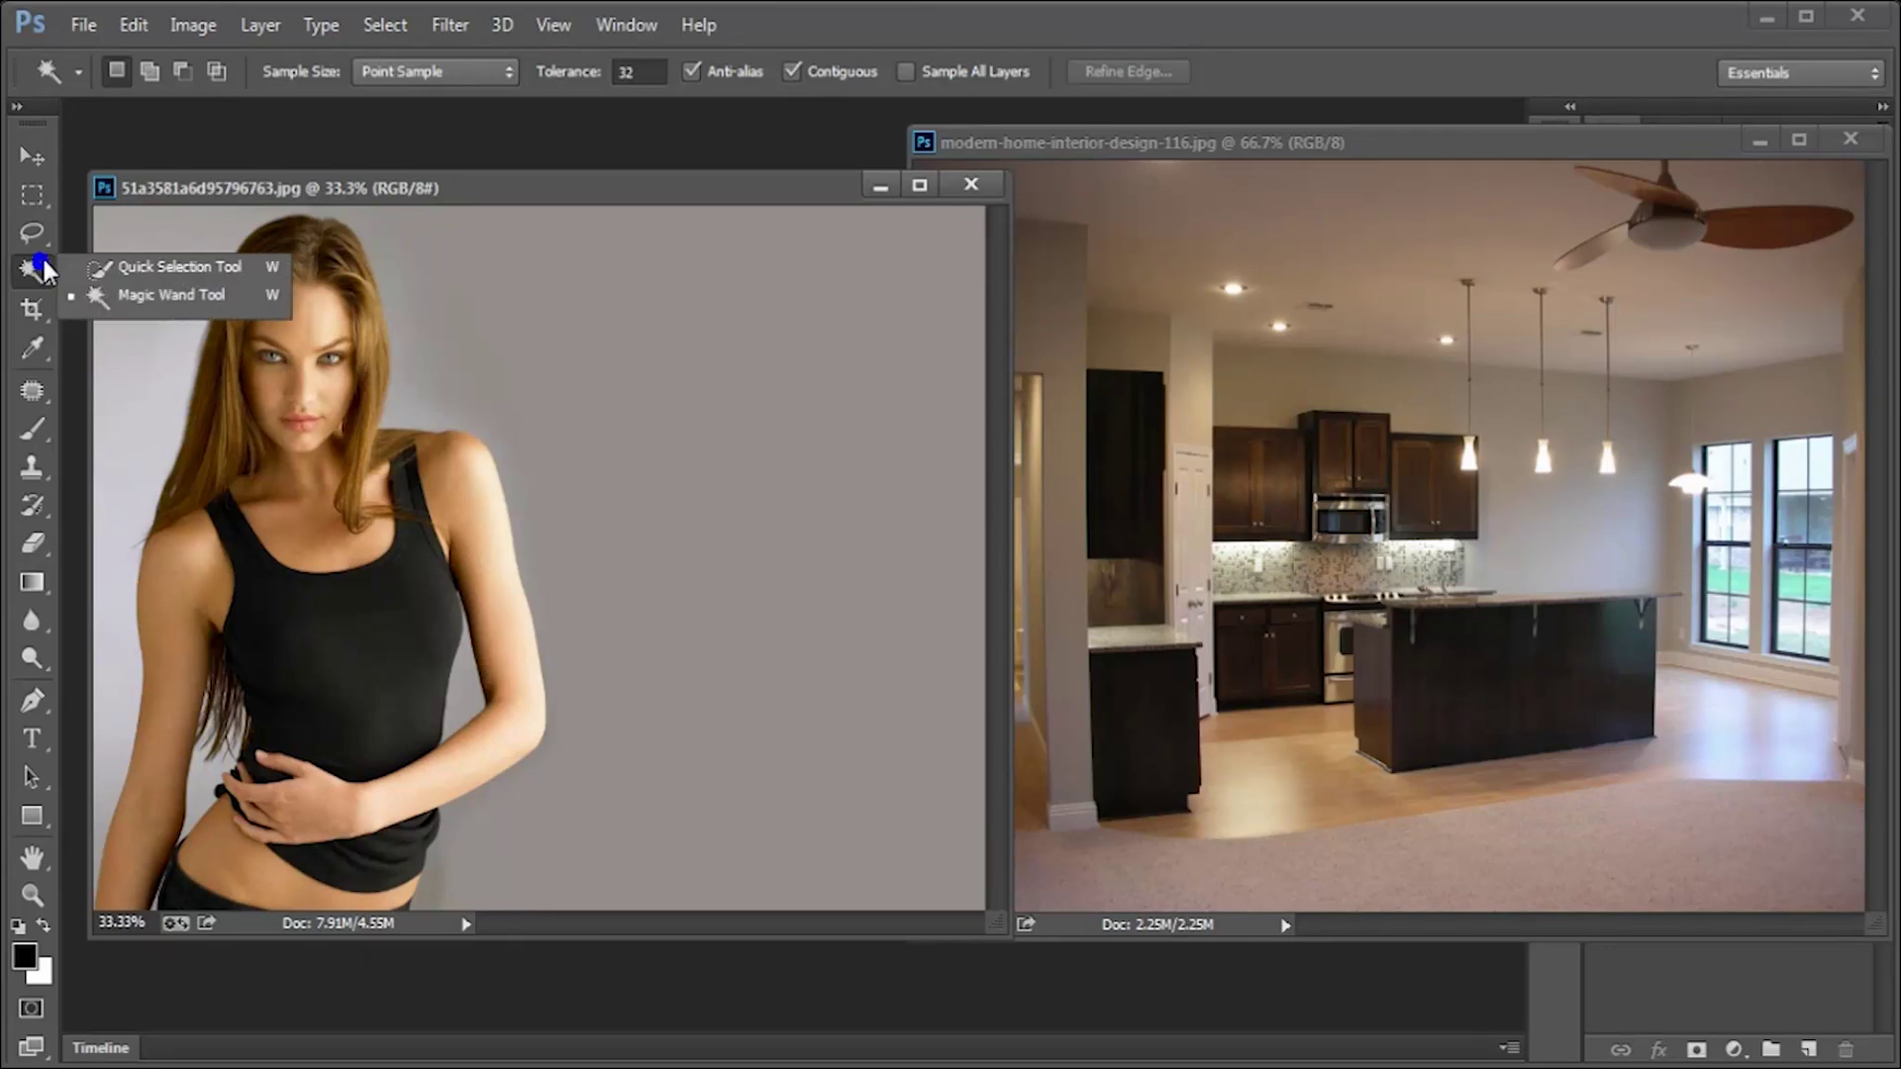
left_click(127, 295)
left_click(149, 311, "shift")
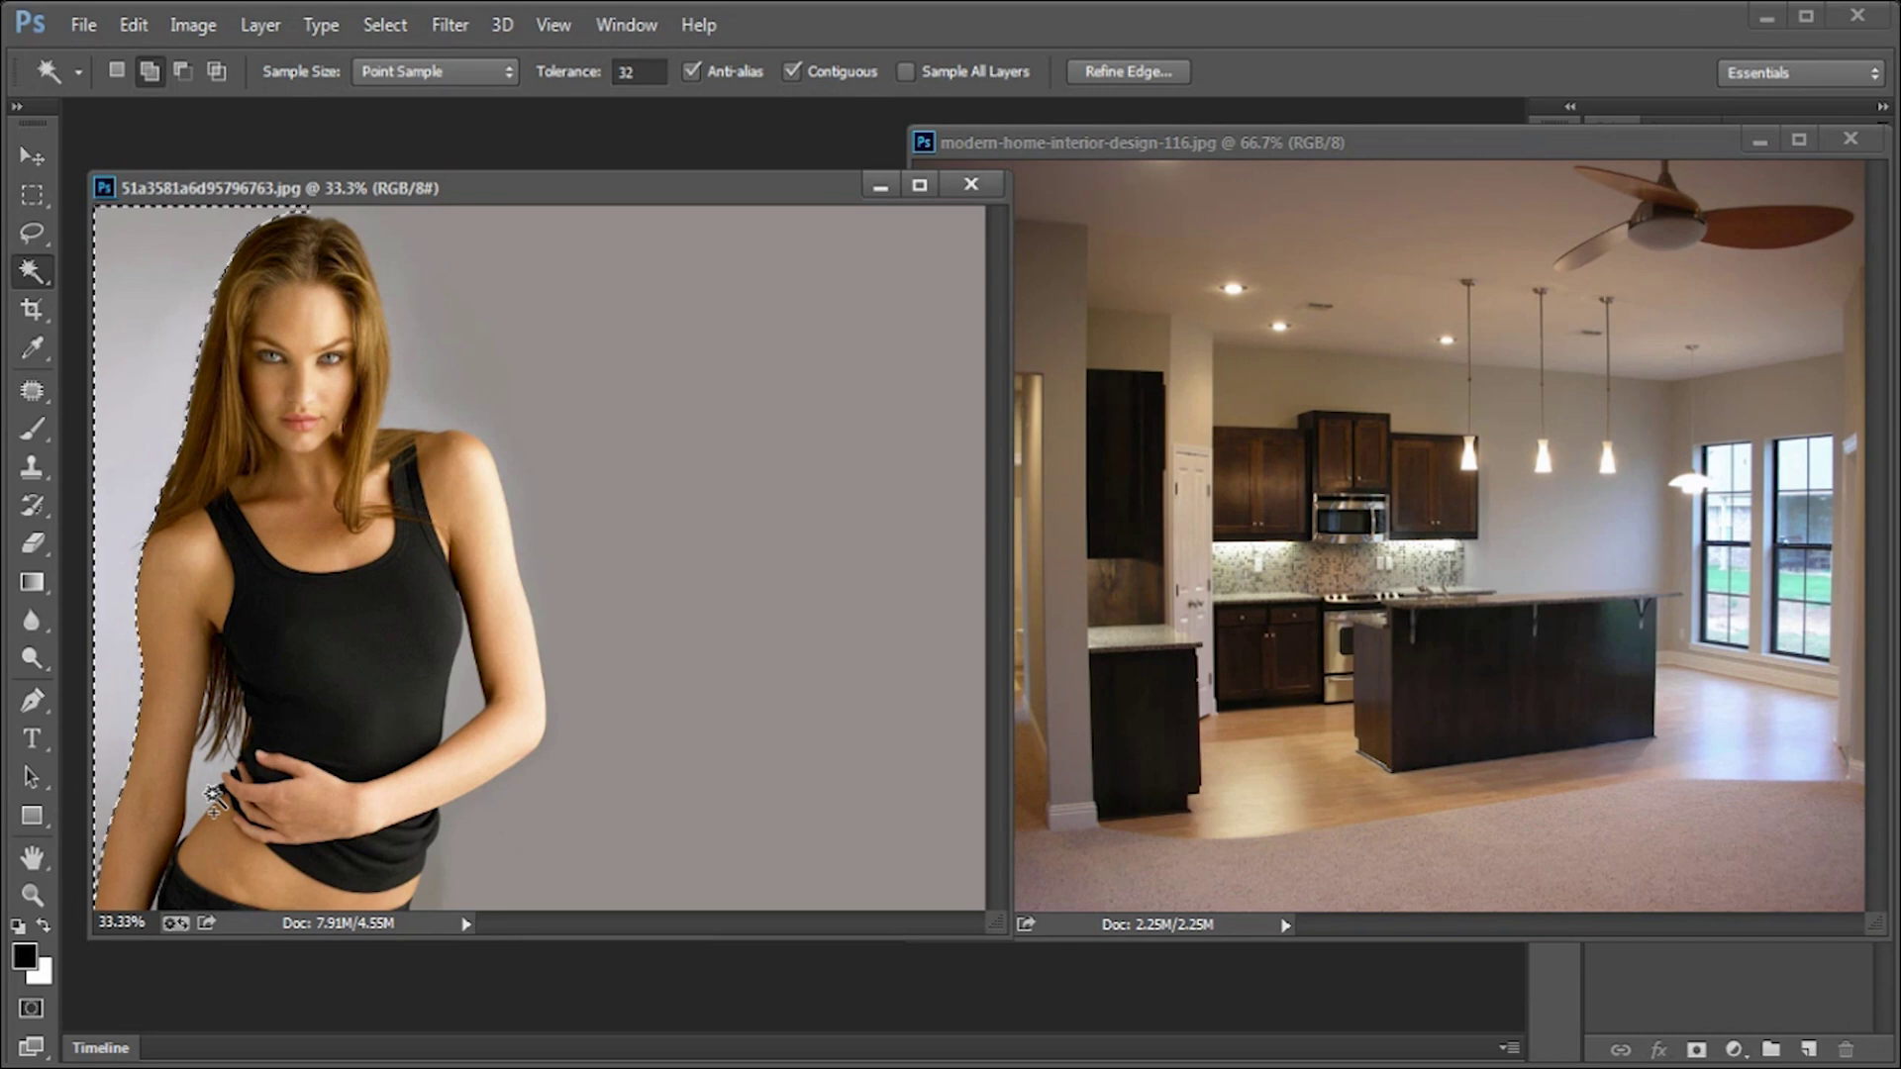
left_click(475, 711)
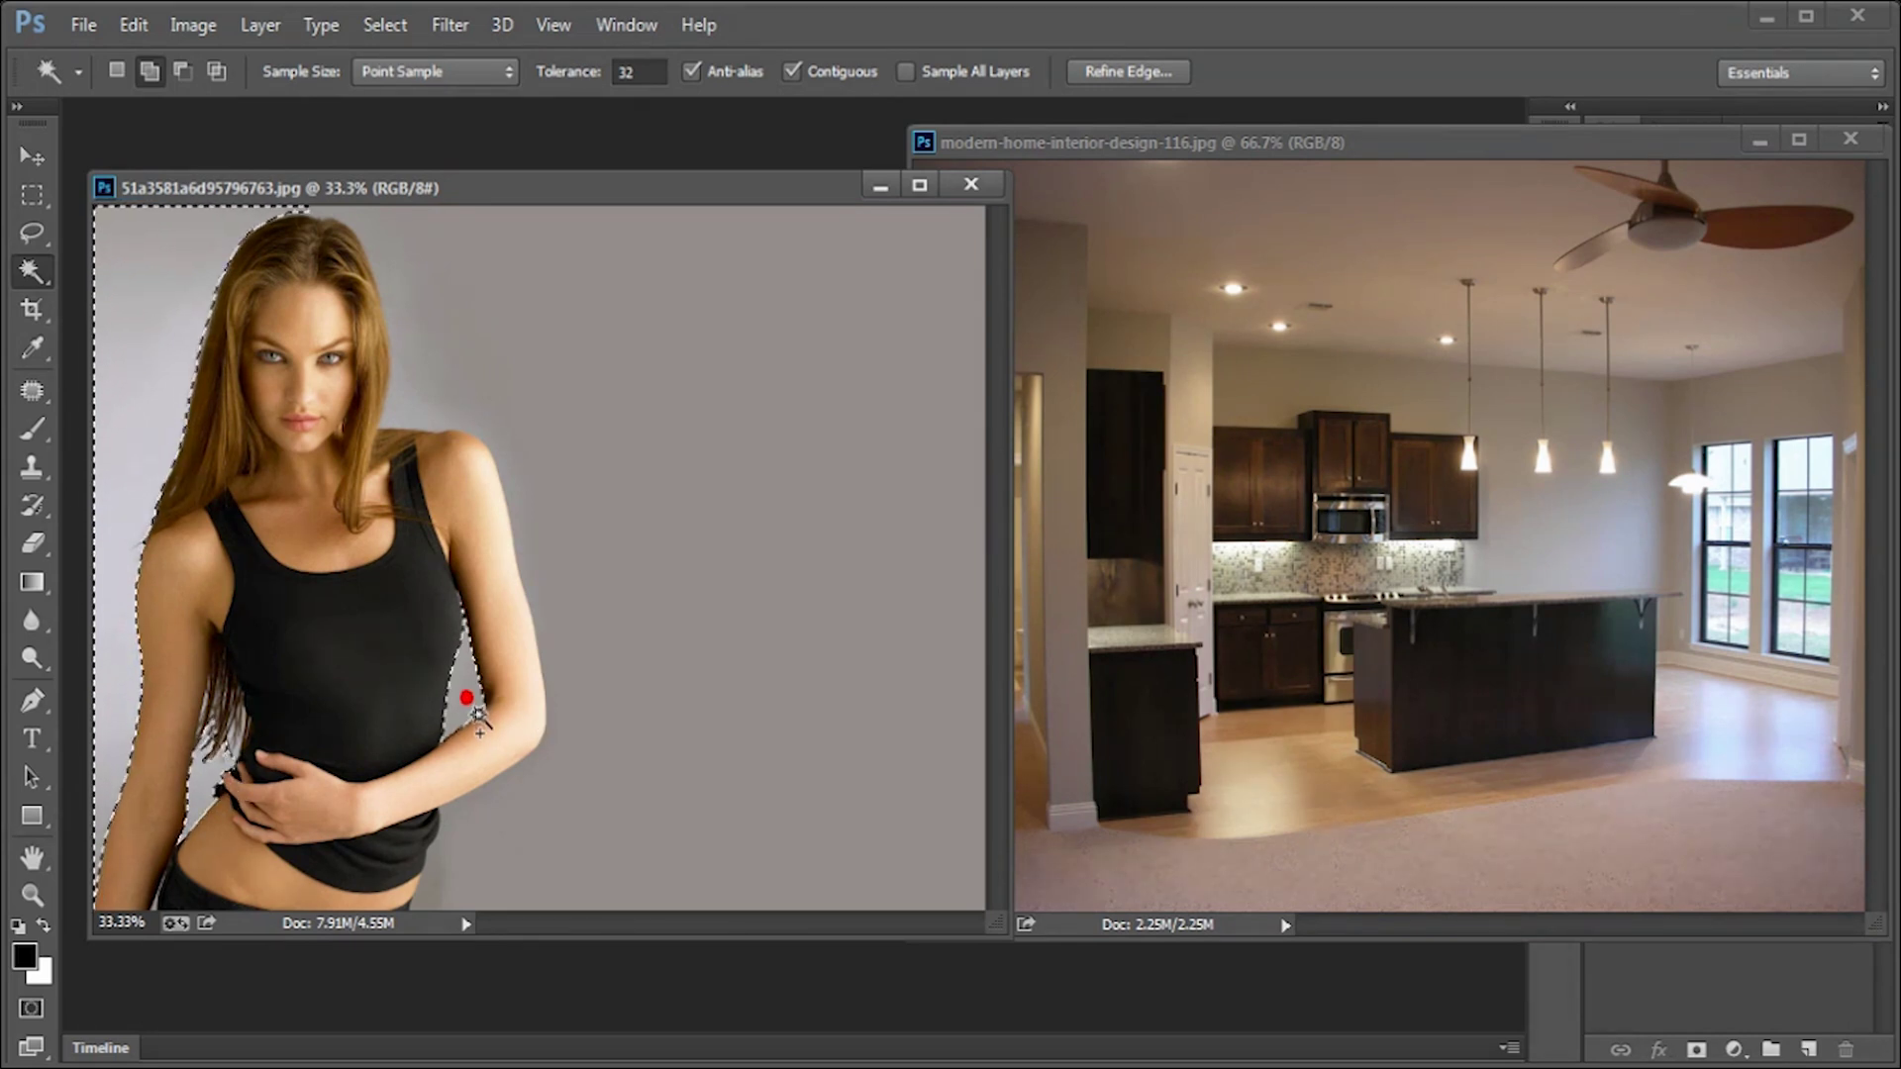
left_click(476, 832)
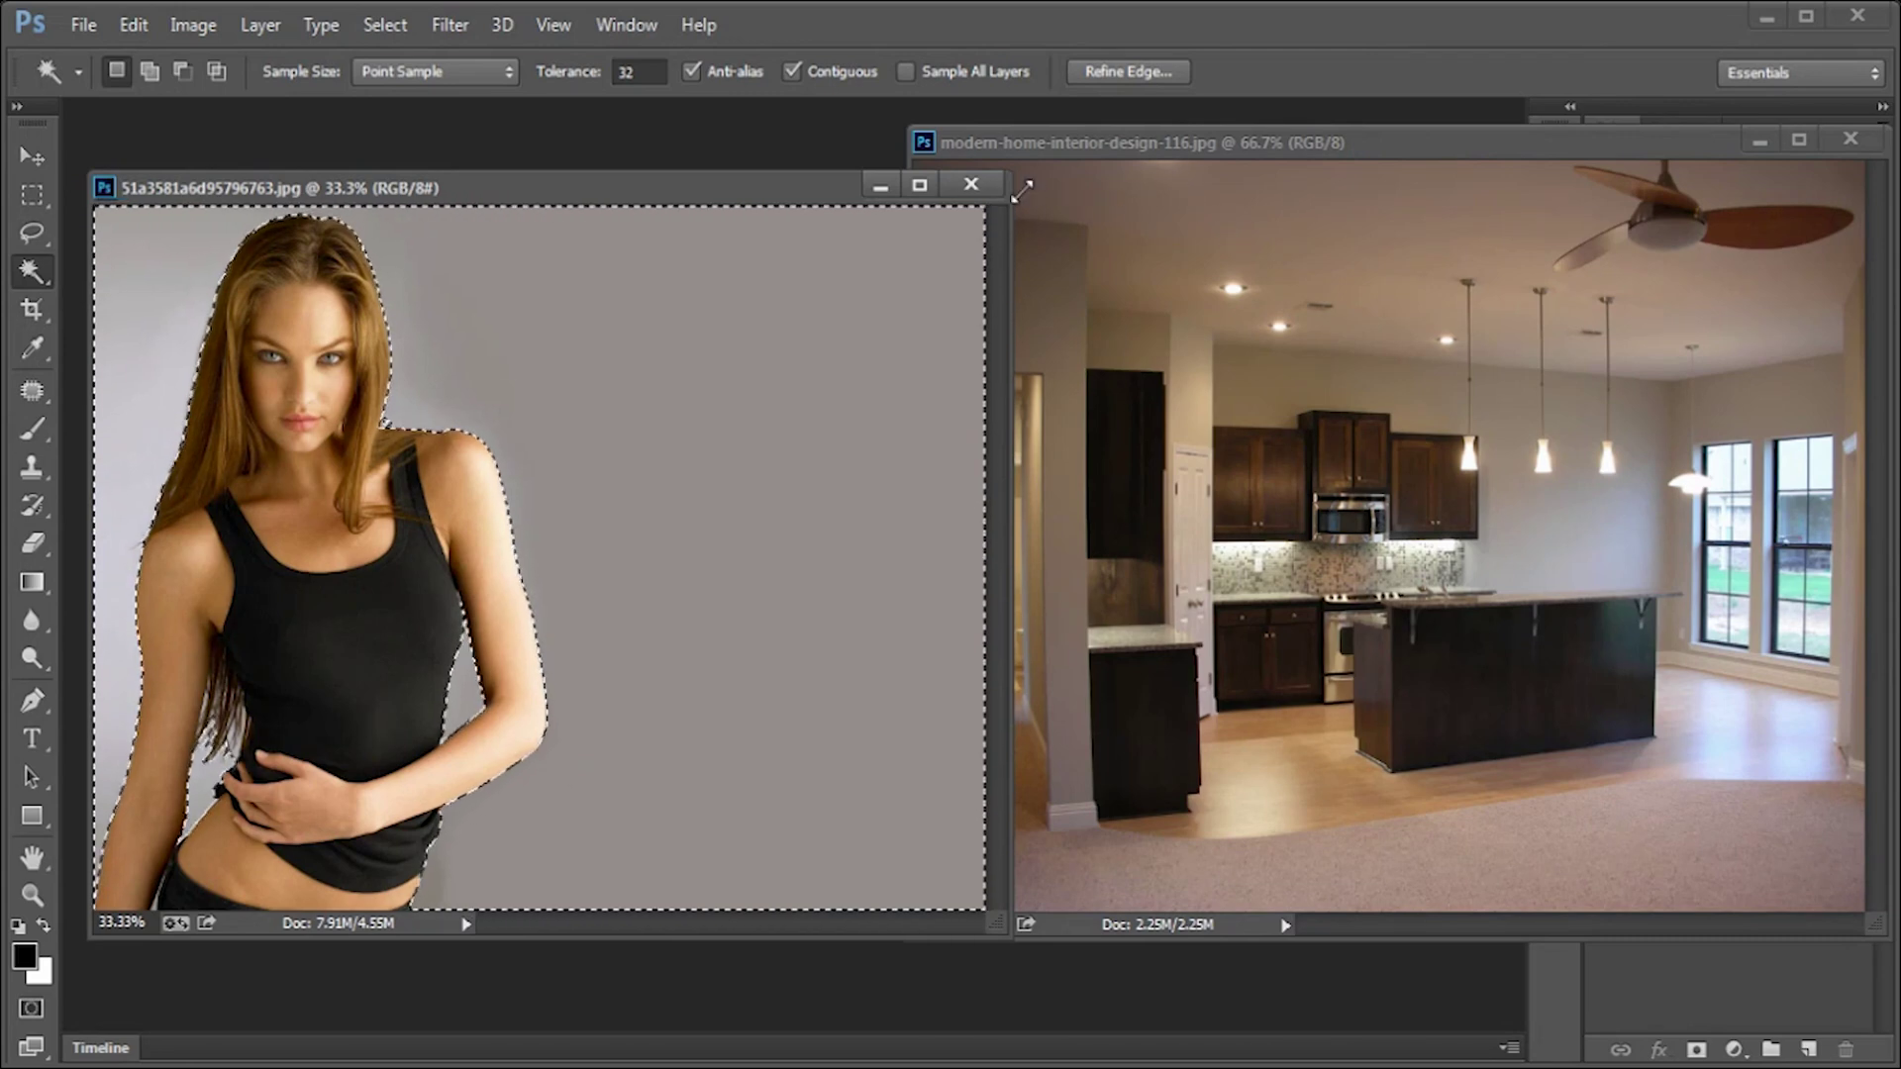
left_click_drag(1009, 178, 1158, 121)
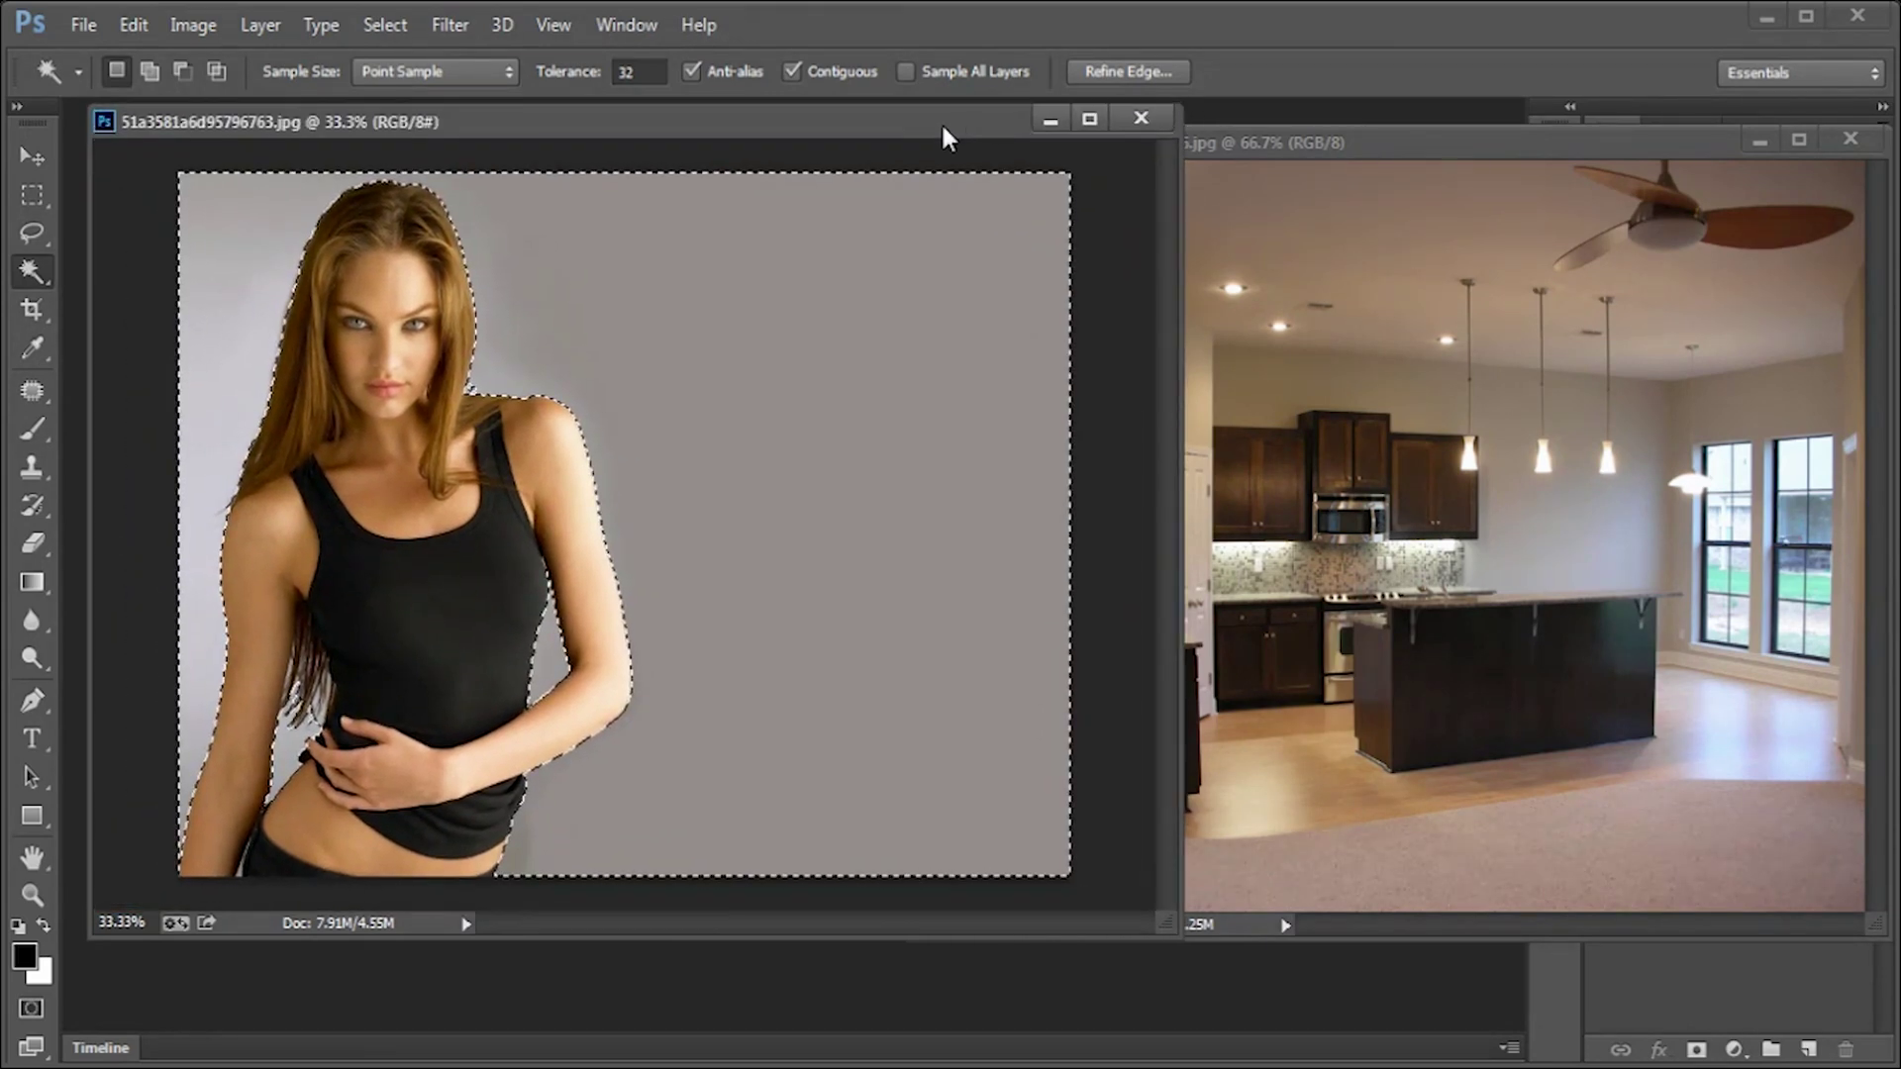
Step: Dock the kitchen photo as a tab and float the woman photo window in front of it
mouse_move(900, 124)
left_mouse_down()
mouse_move(1048, 170)
mouse_move(998, 181)
left_mouse_up()
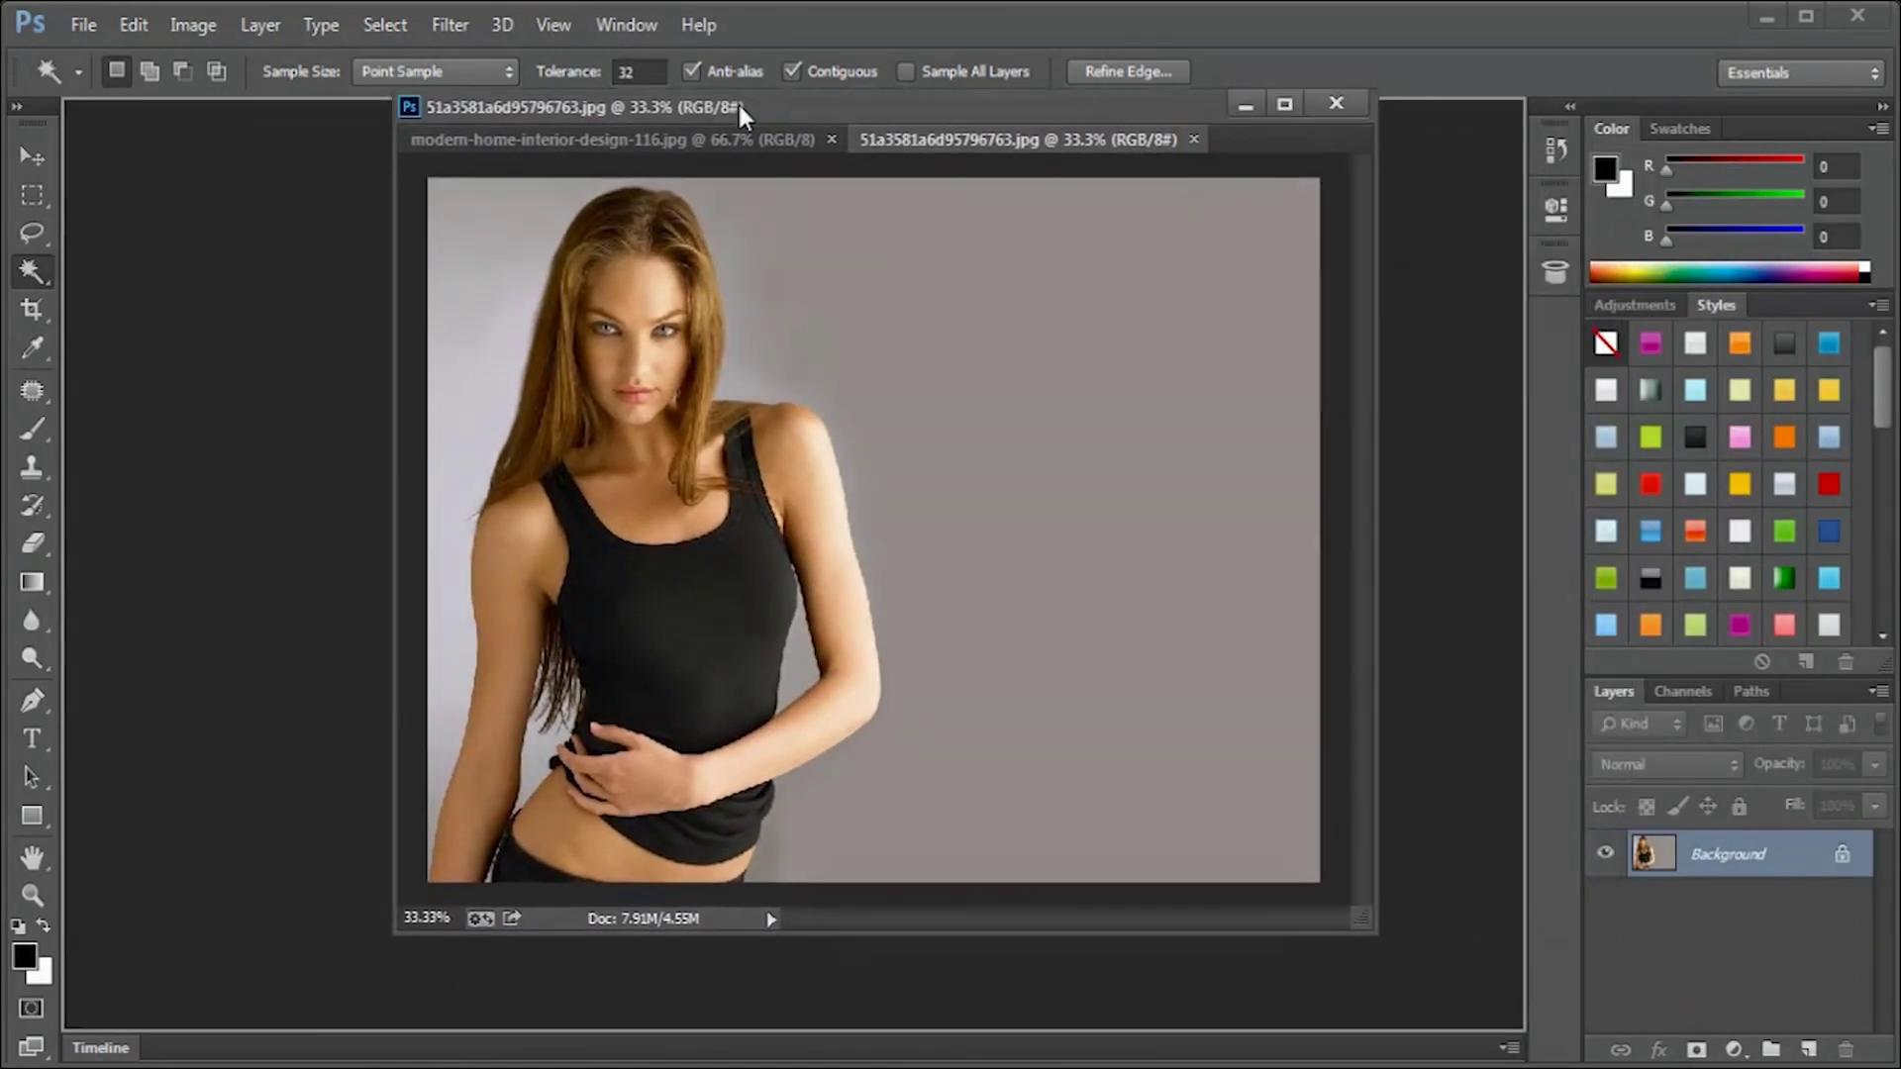
left_click_drag(1305, 147, 739, 105)
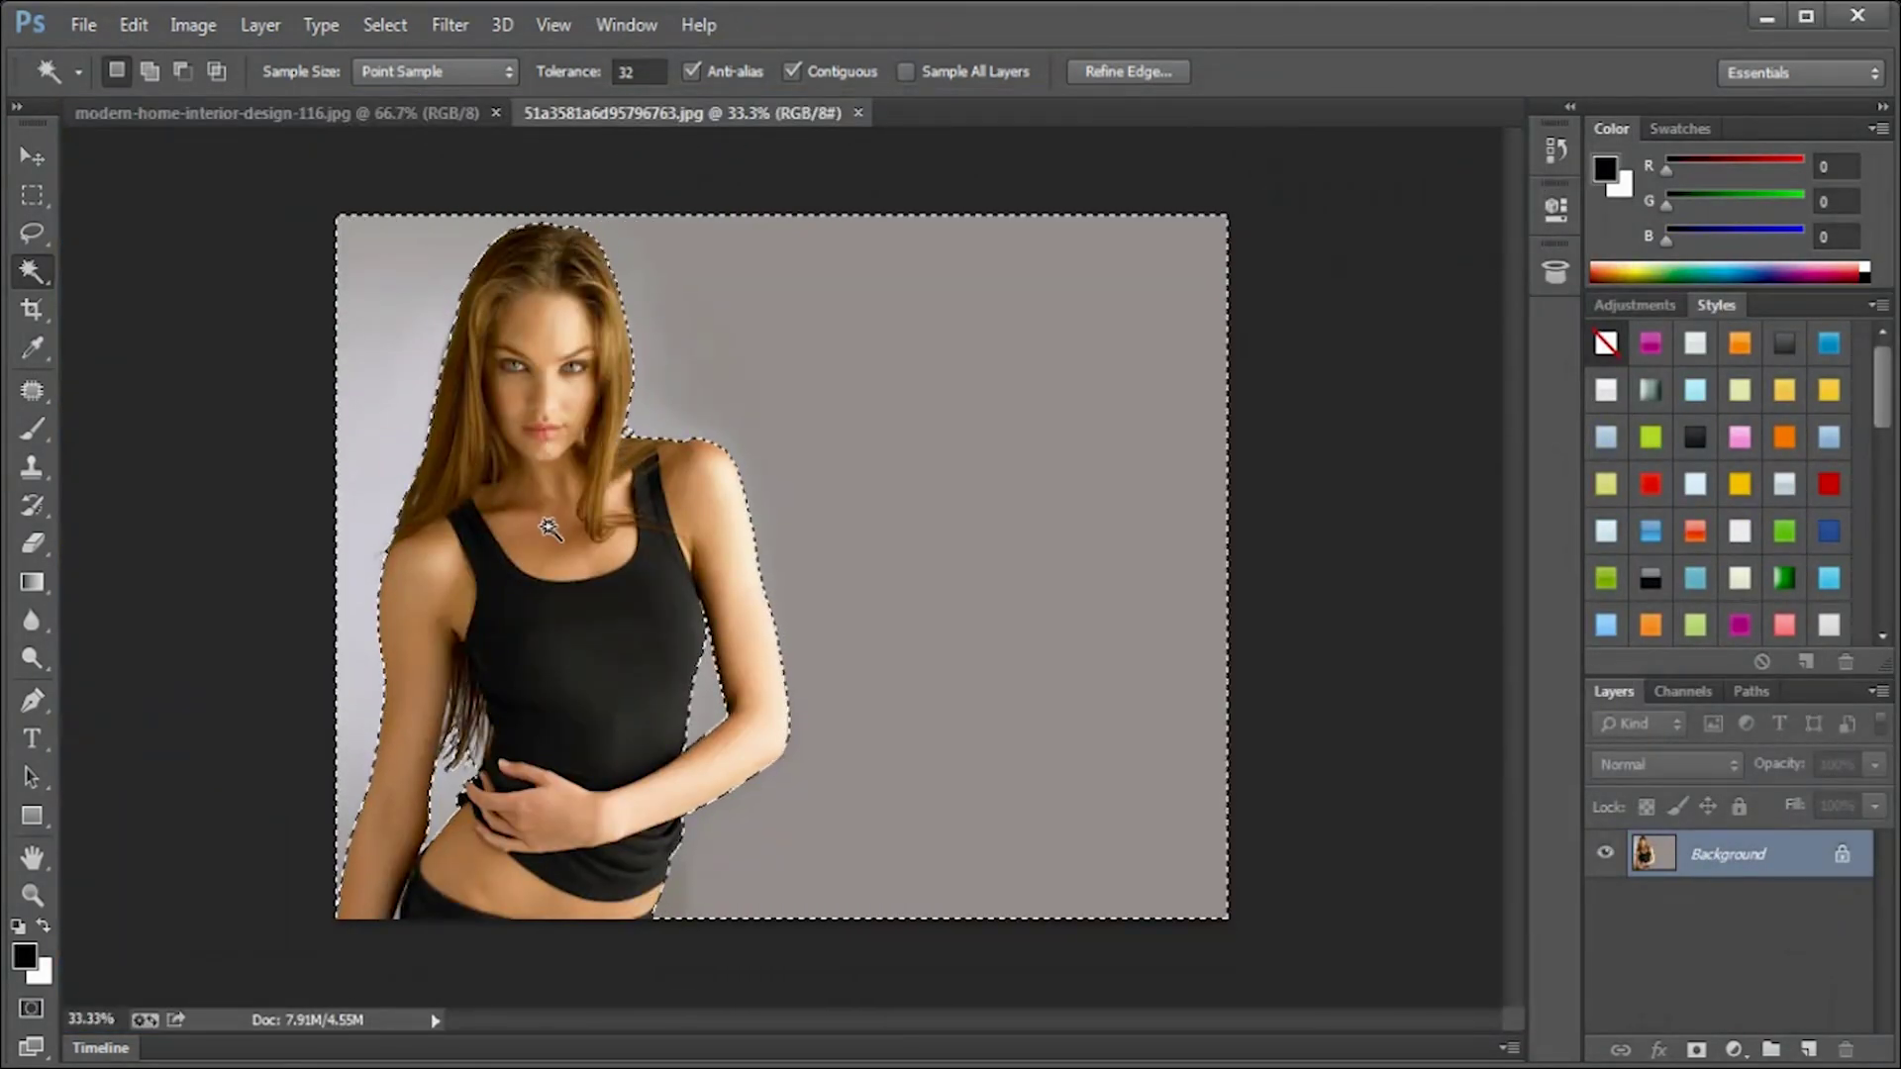
key("ctrl+0")
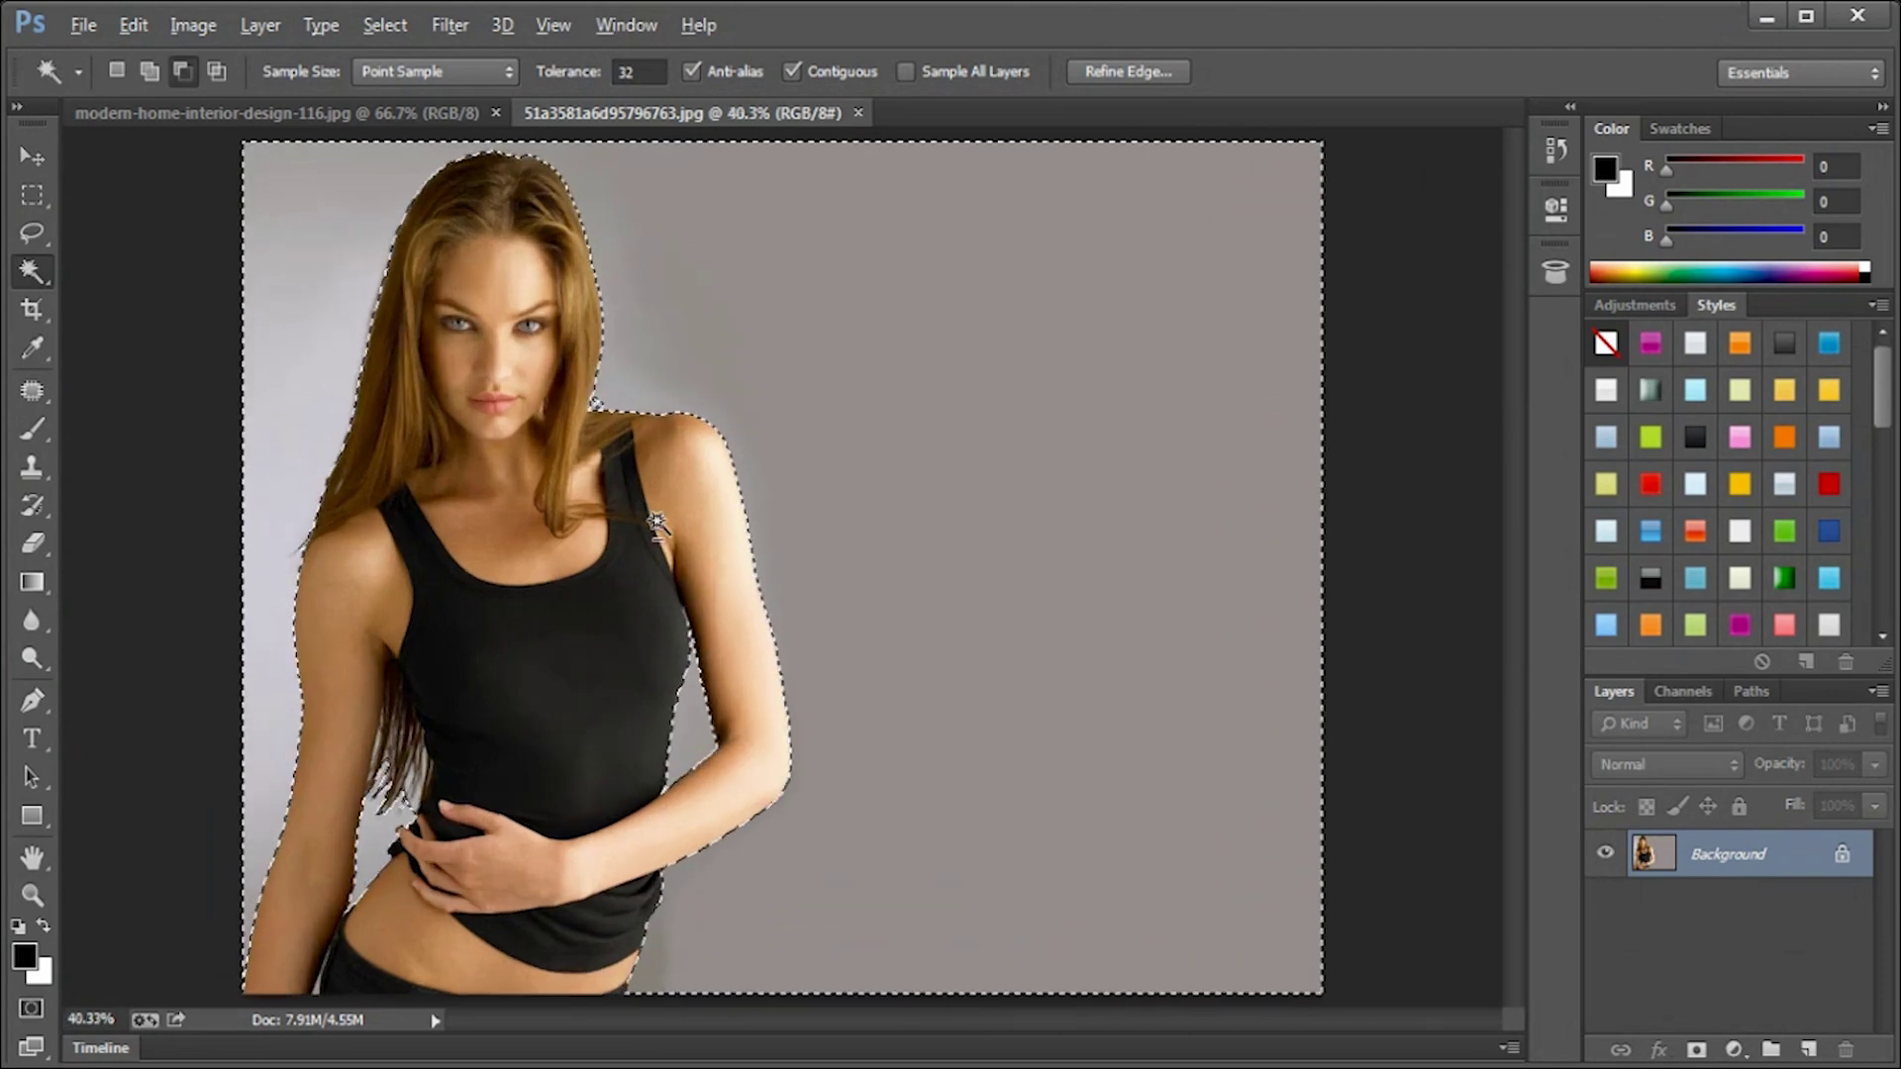
mouse_move(296, 118)
left_mouse_down()
mouse_move(342, 174)
mouse_move(703, 96)
left_mouse_up()
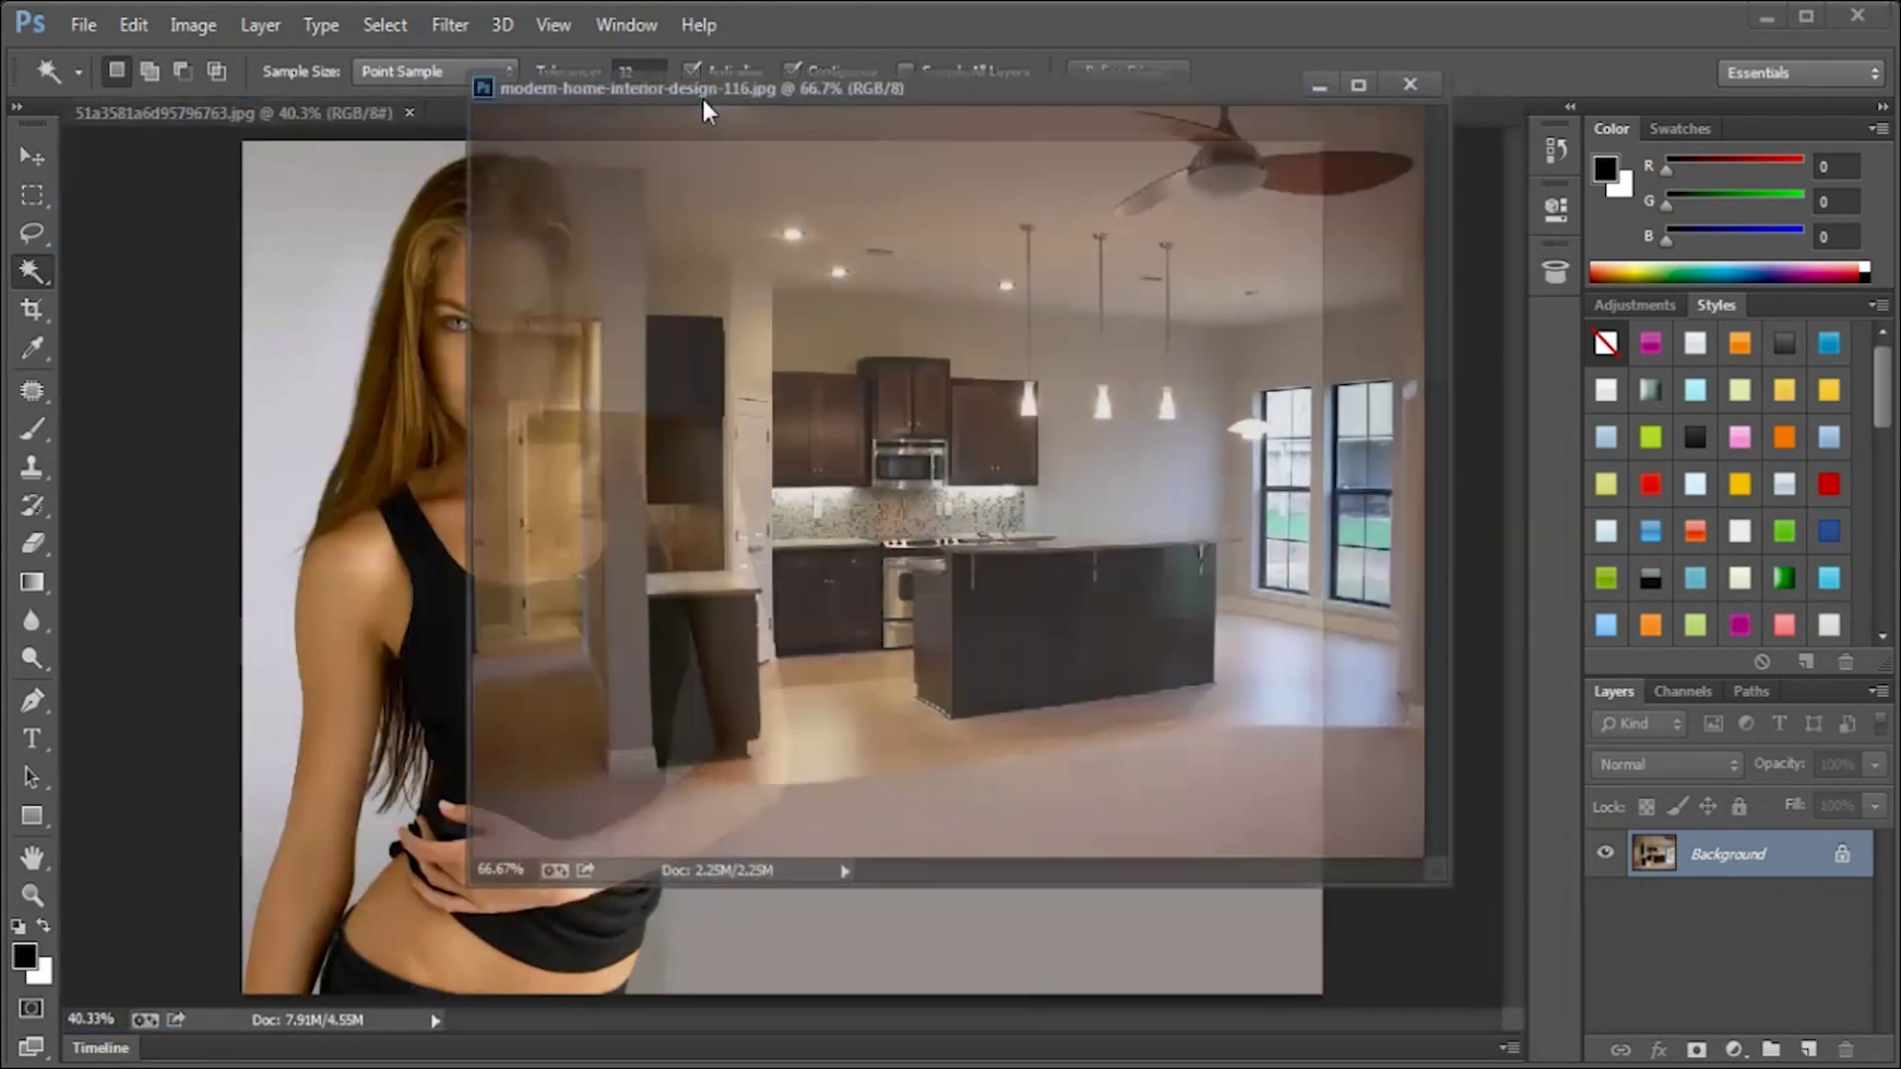
left_click_drag(924, 97, 929, 134)
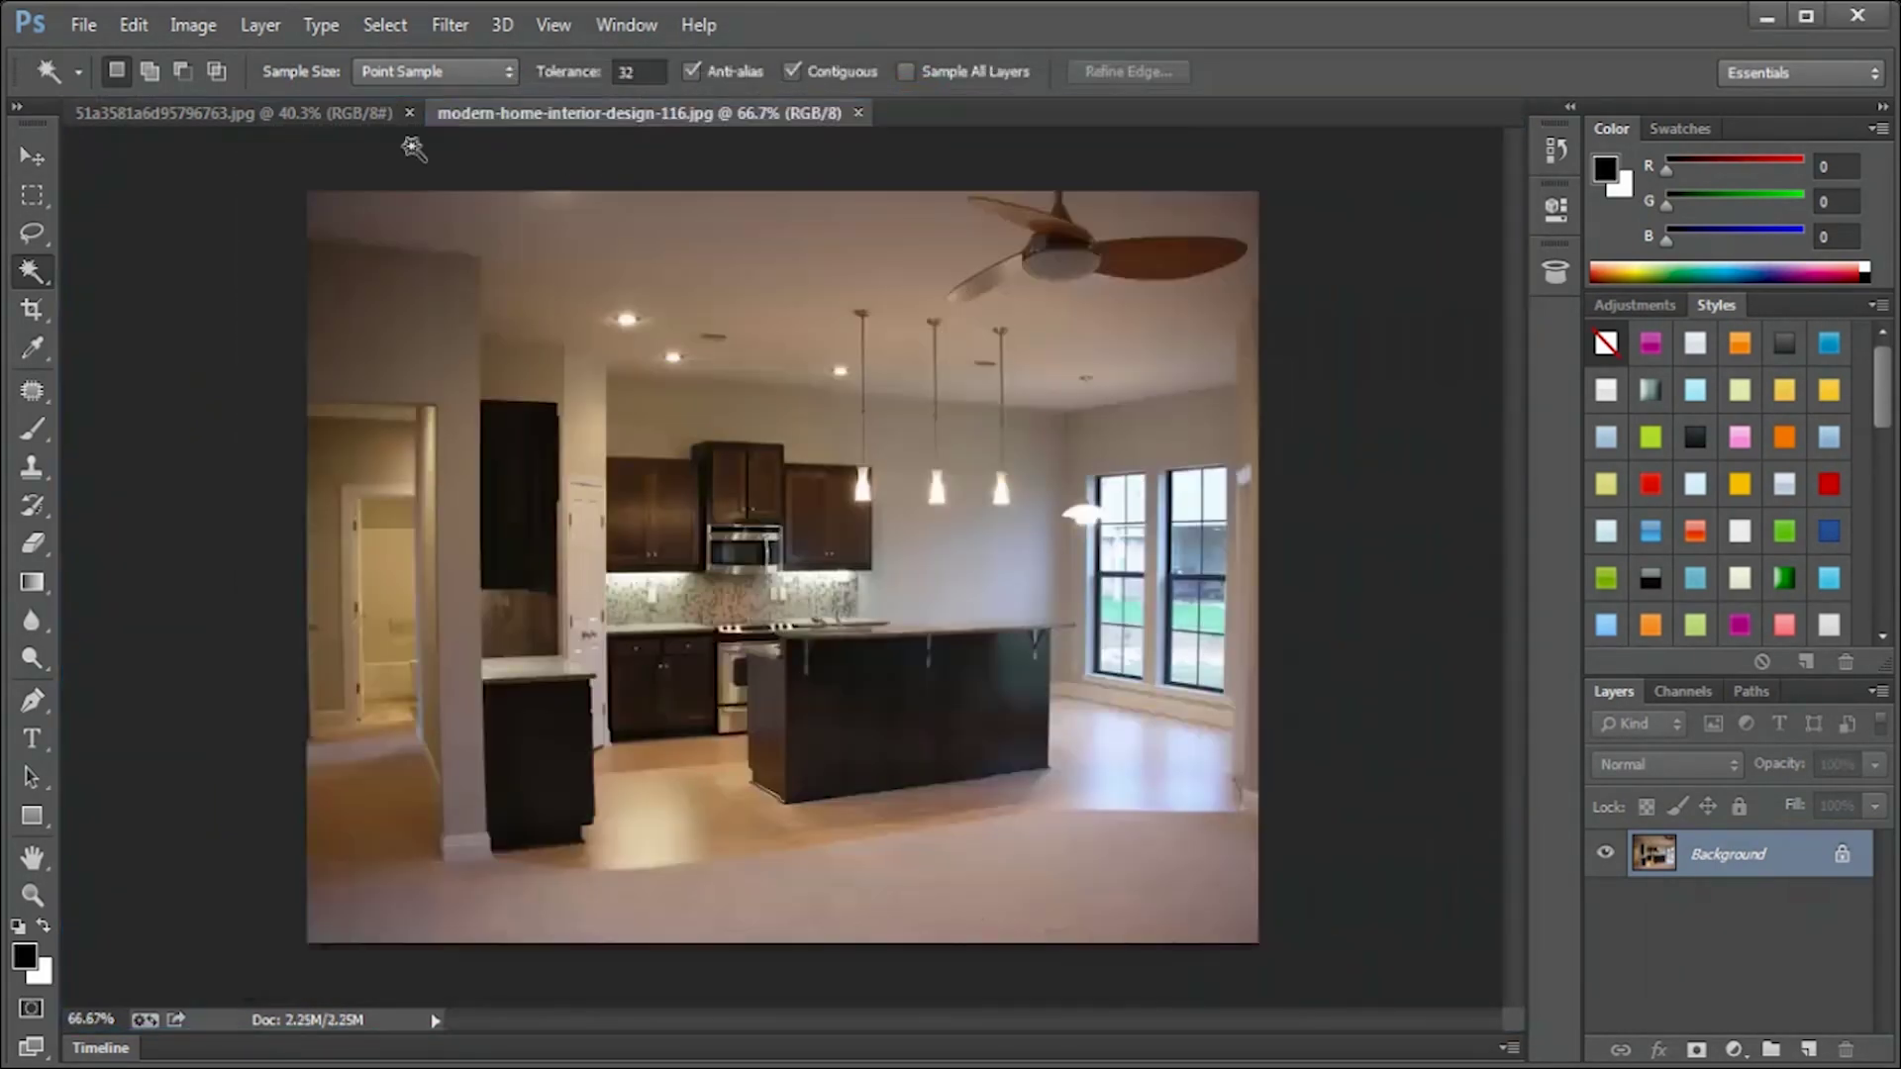
mouse_move(394, 115)
left_mouse_down()
mouse_move(398, 257)
mouse_move(556, 154)
left_mouse_up()
left_click(624, 225)
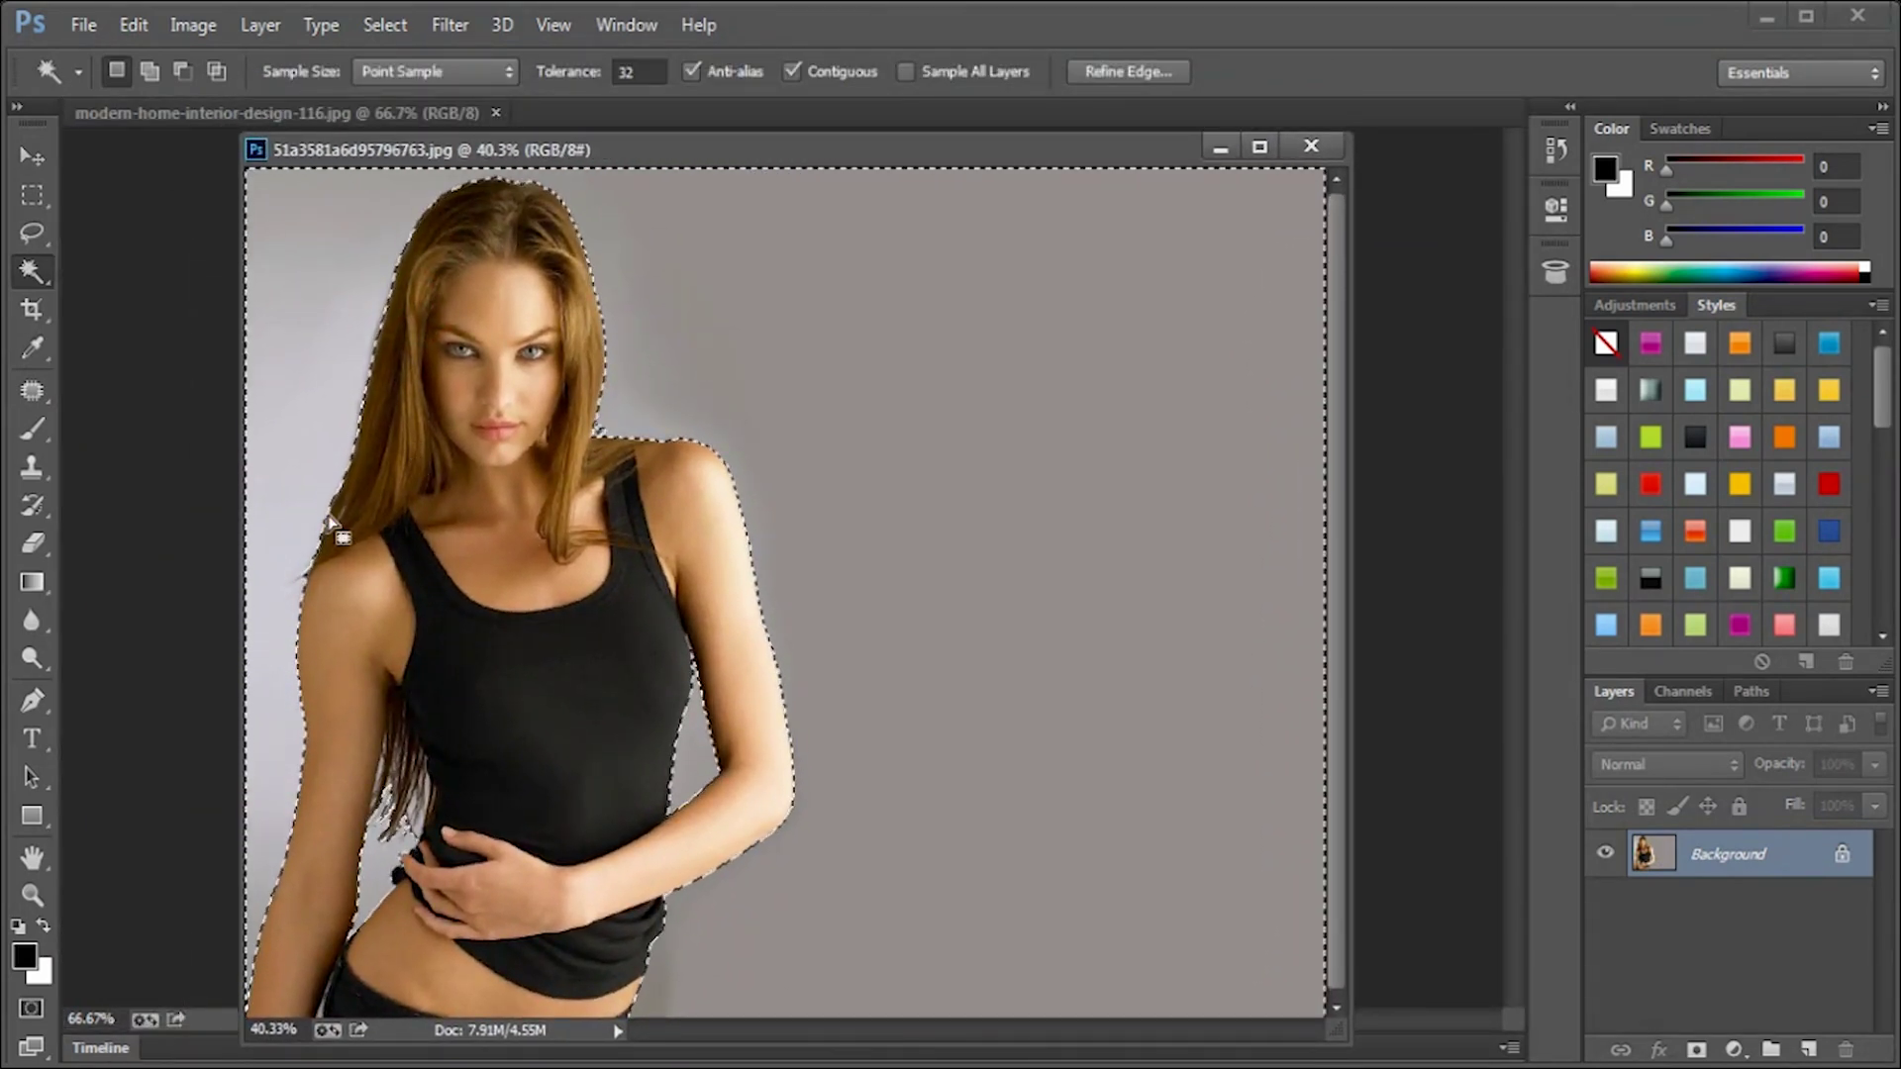
Step: Invert the selection so it covers the woman instead of the background
left_click(392, 30)
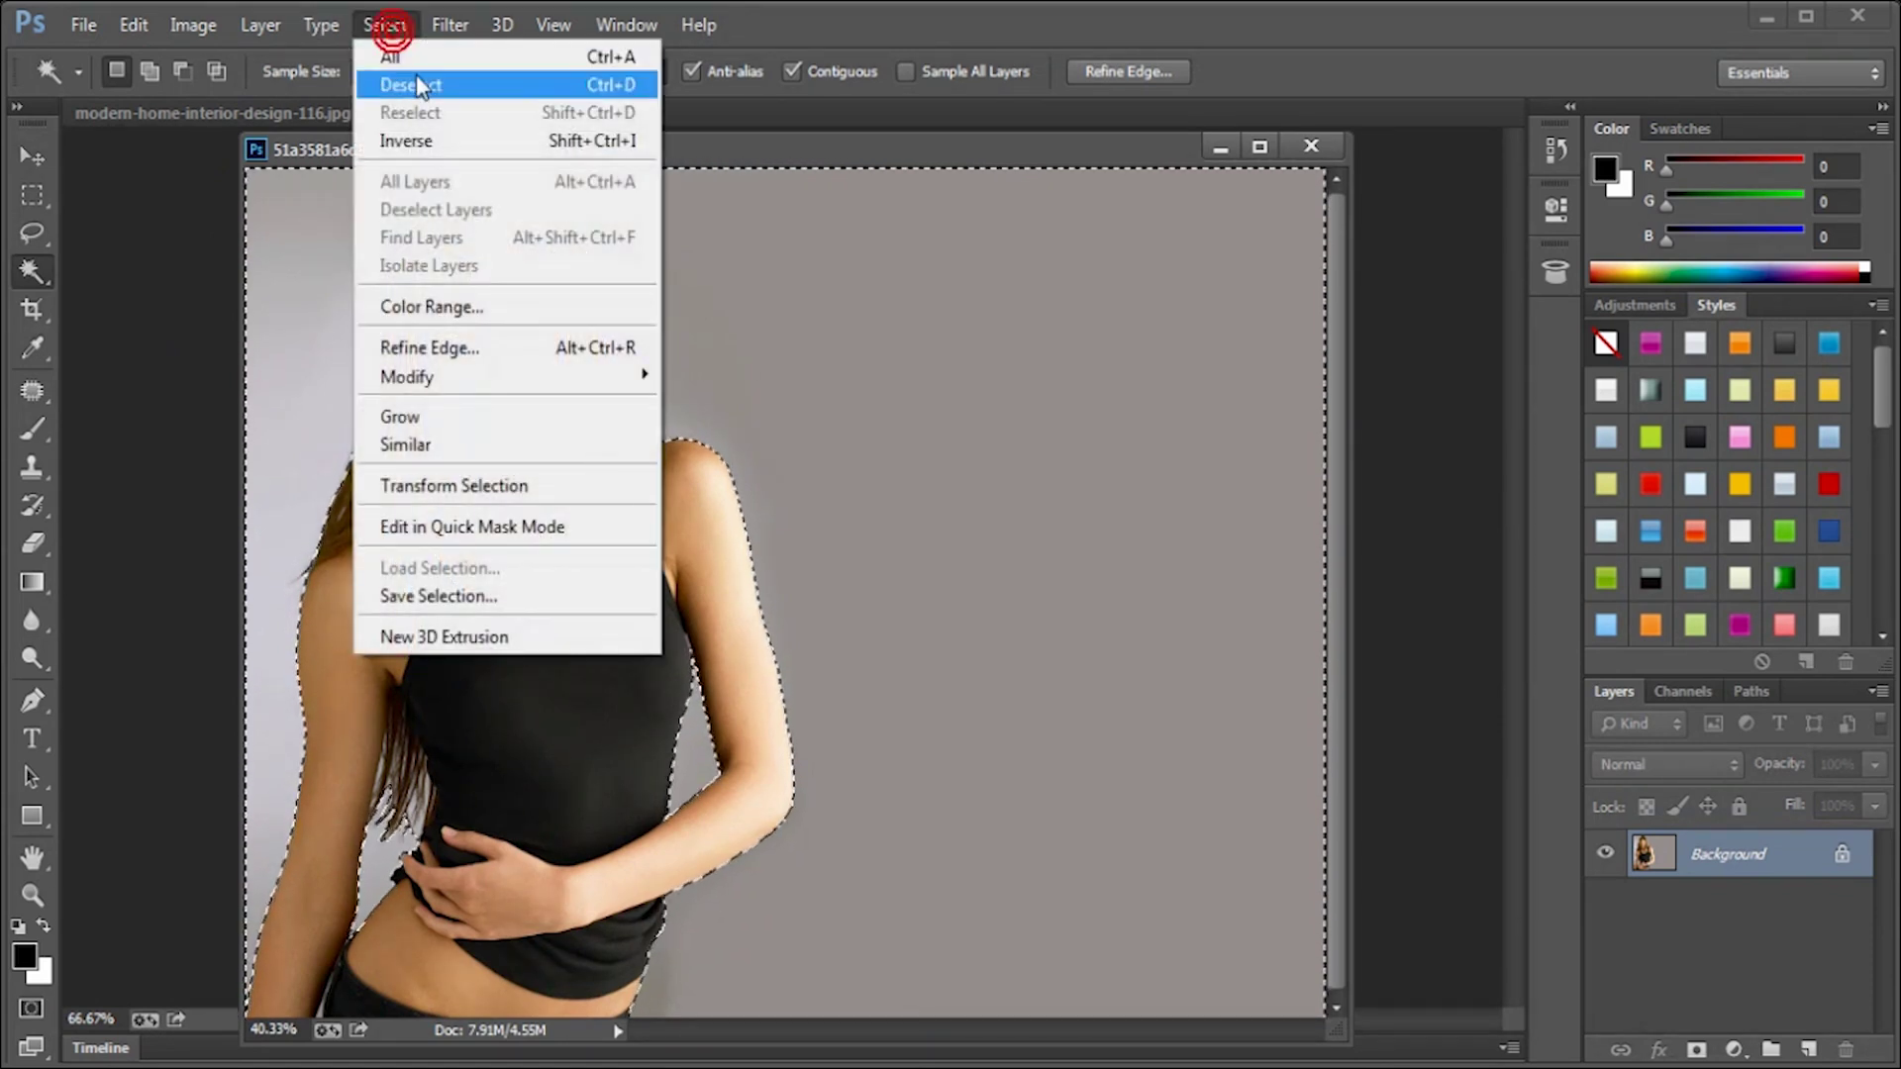
left_click(417, 140)
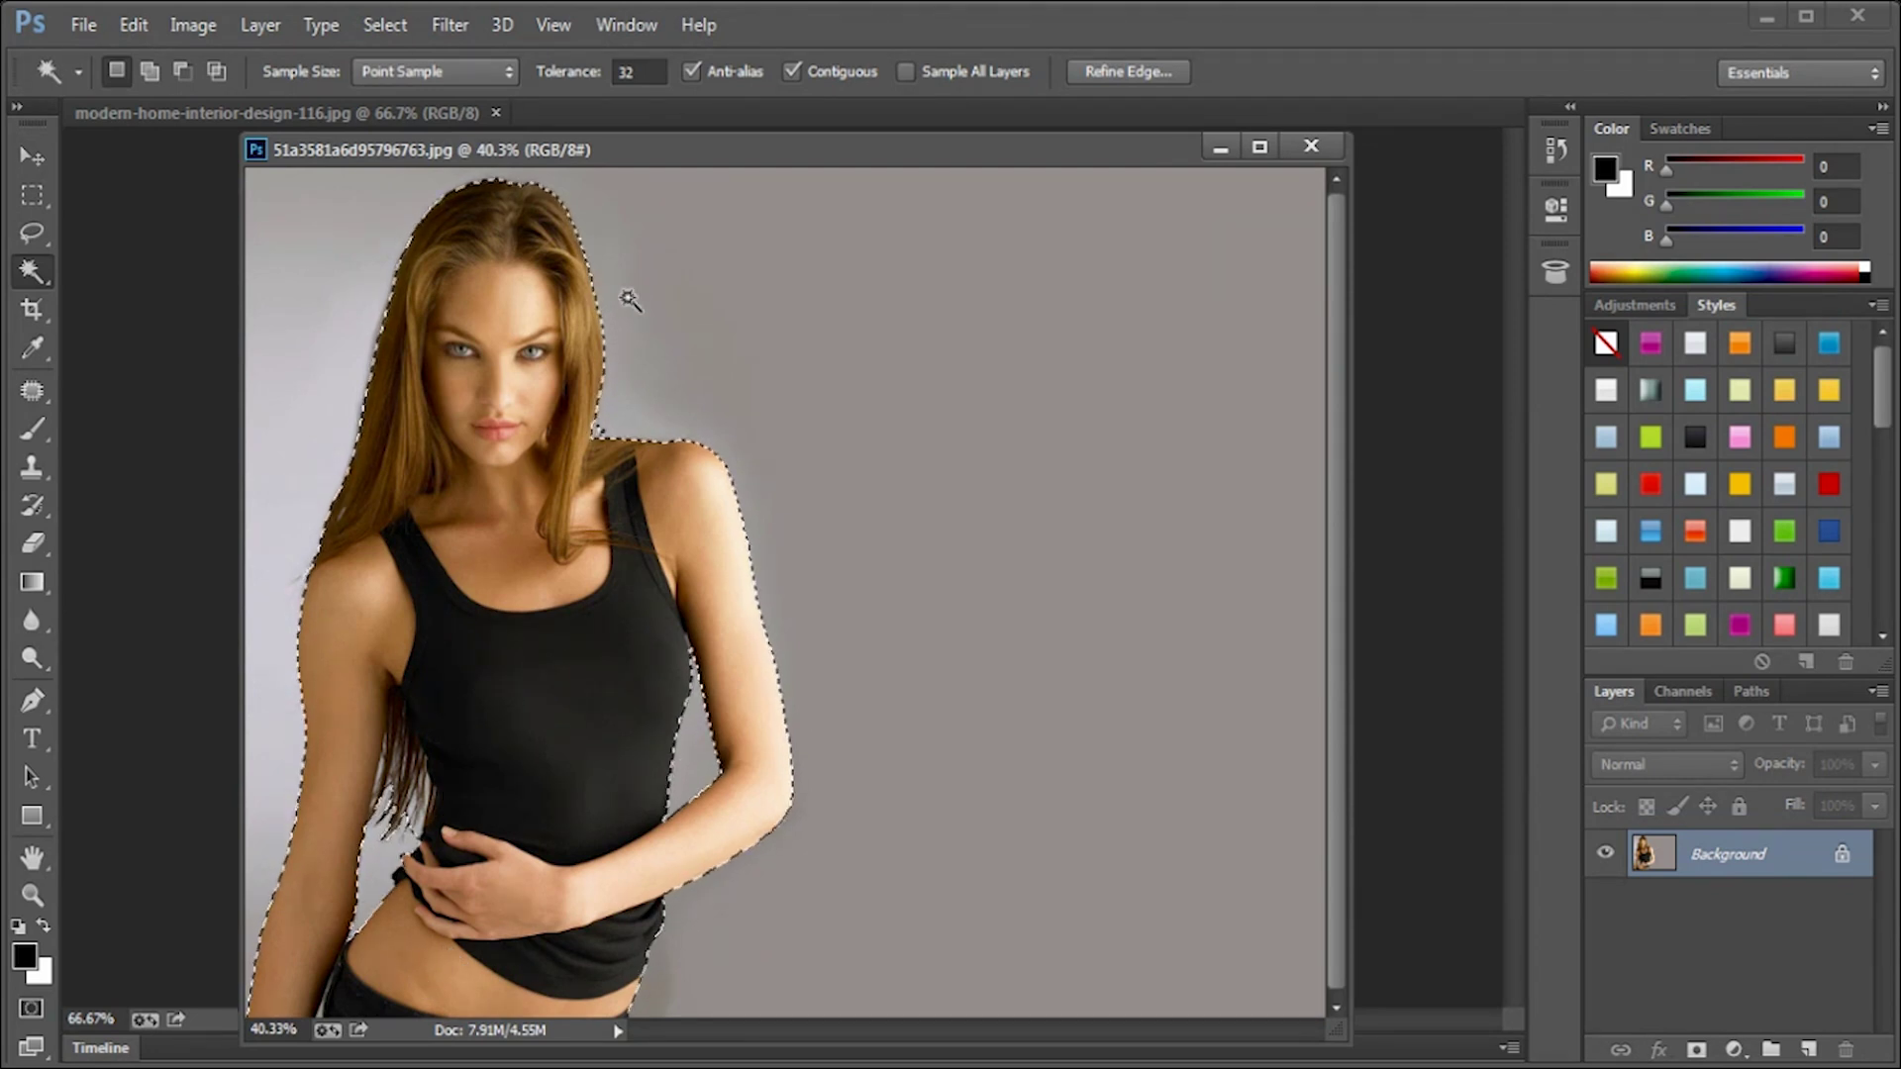
left_click_drag(771, 155, 772, 145)
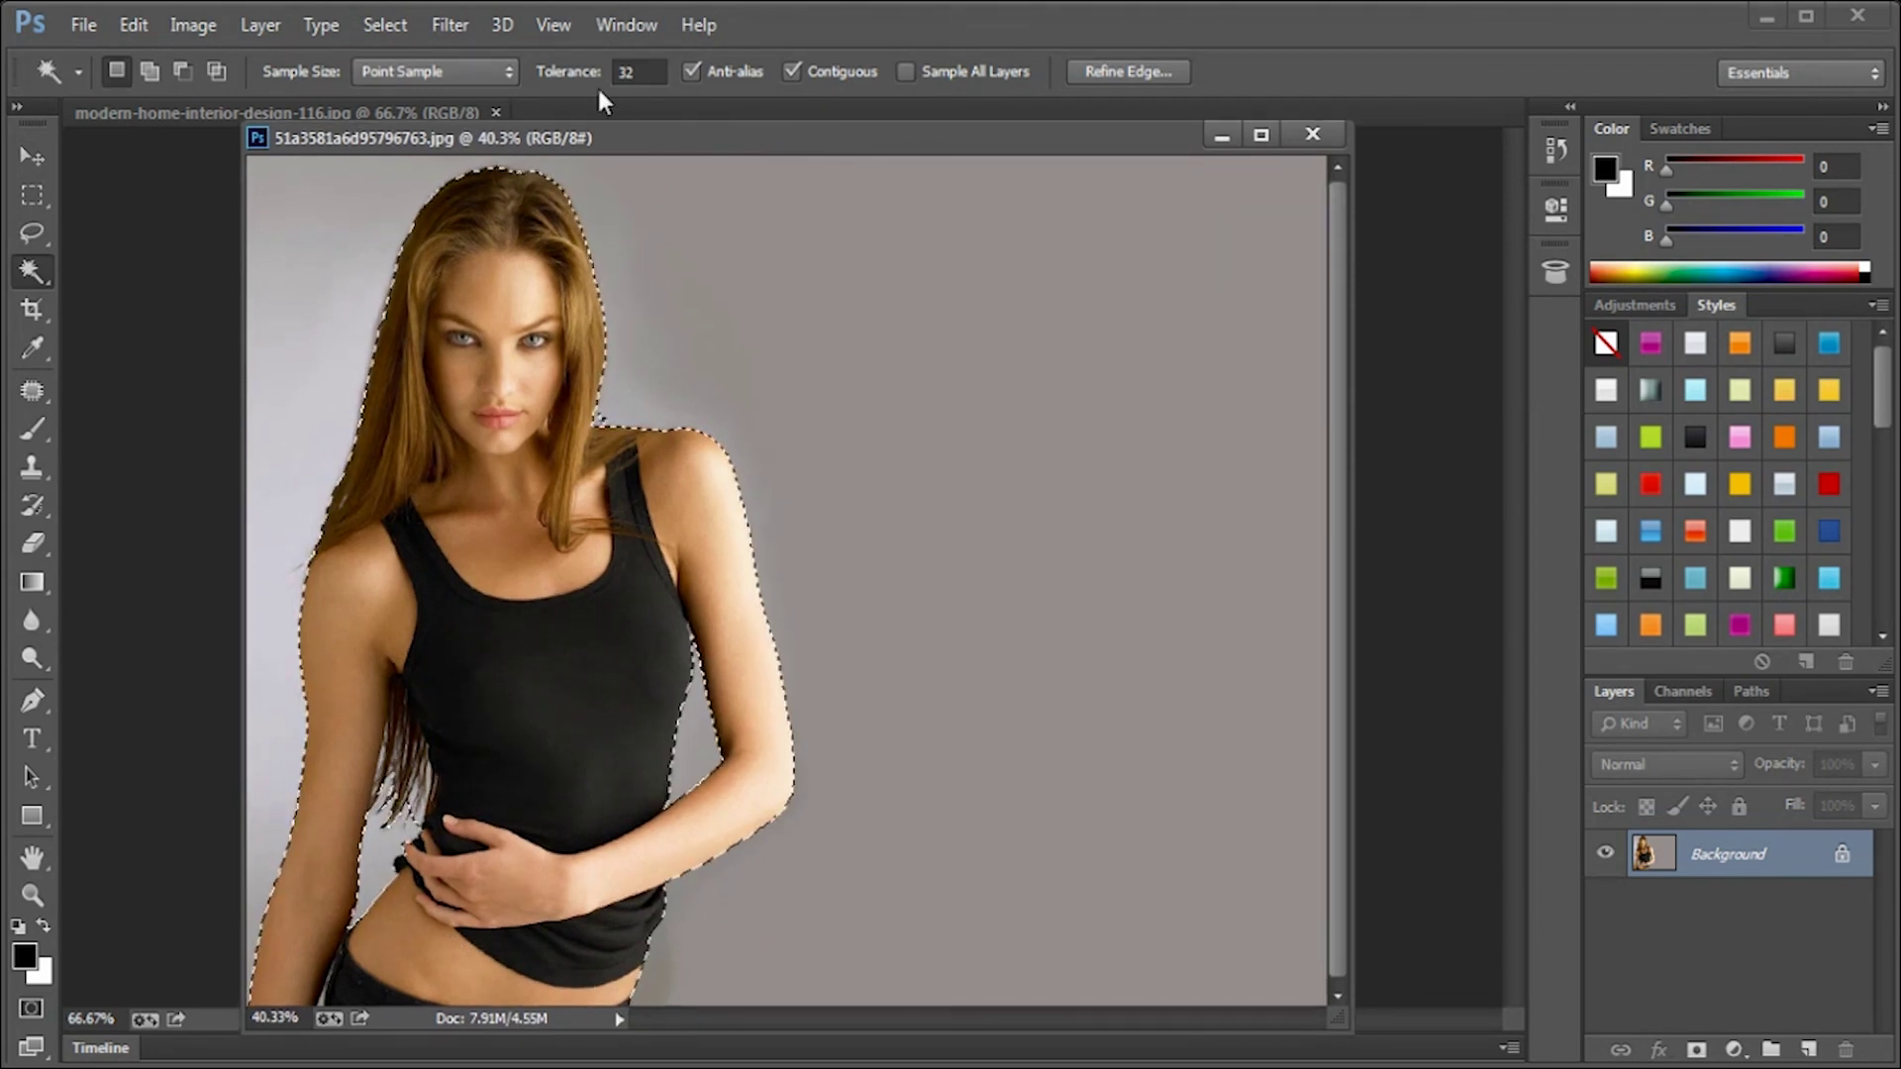
Step: Smooth the woman's selection outline with Select > Modify > Smooth
left_click(381, 26)
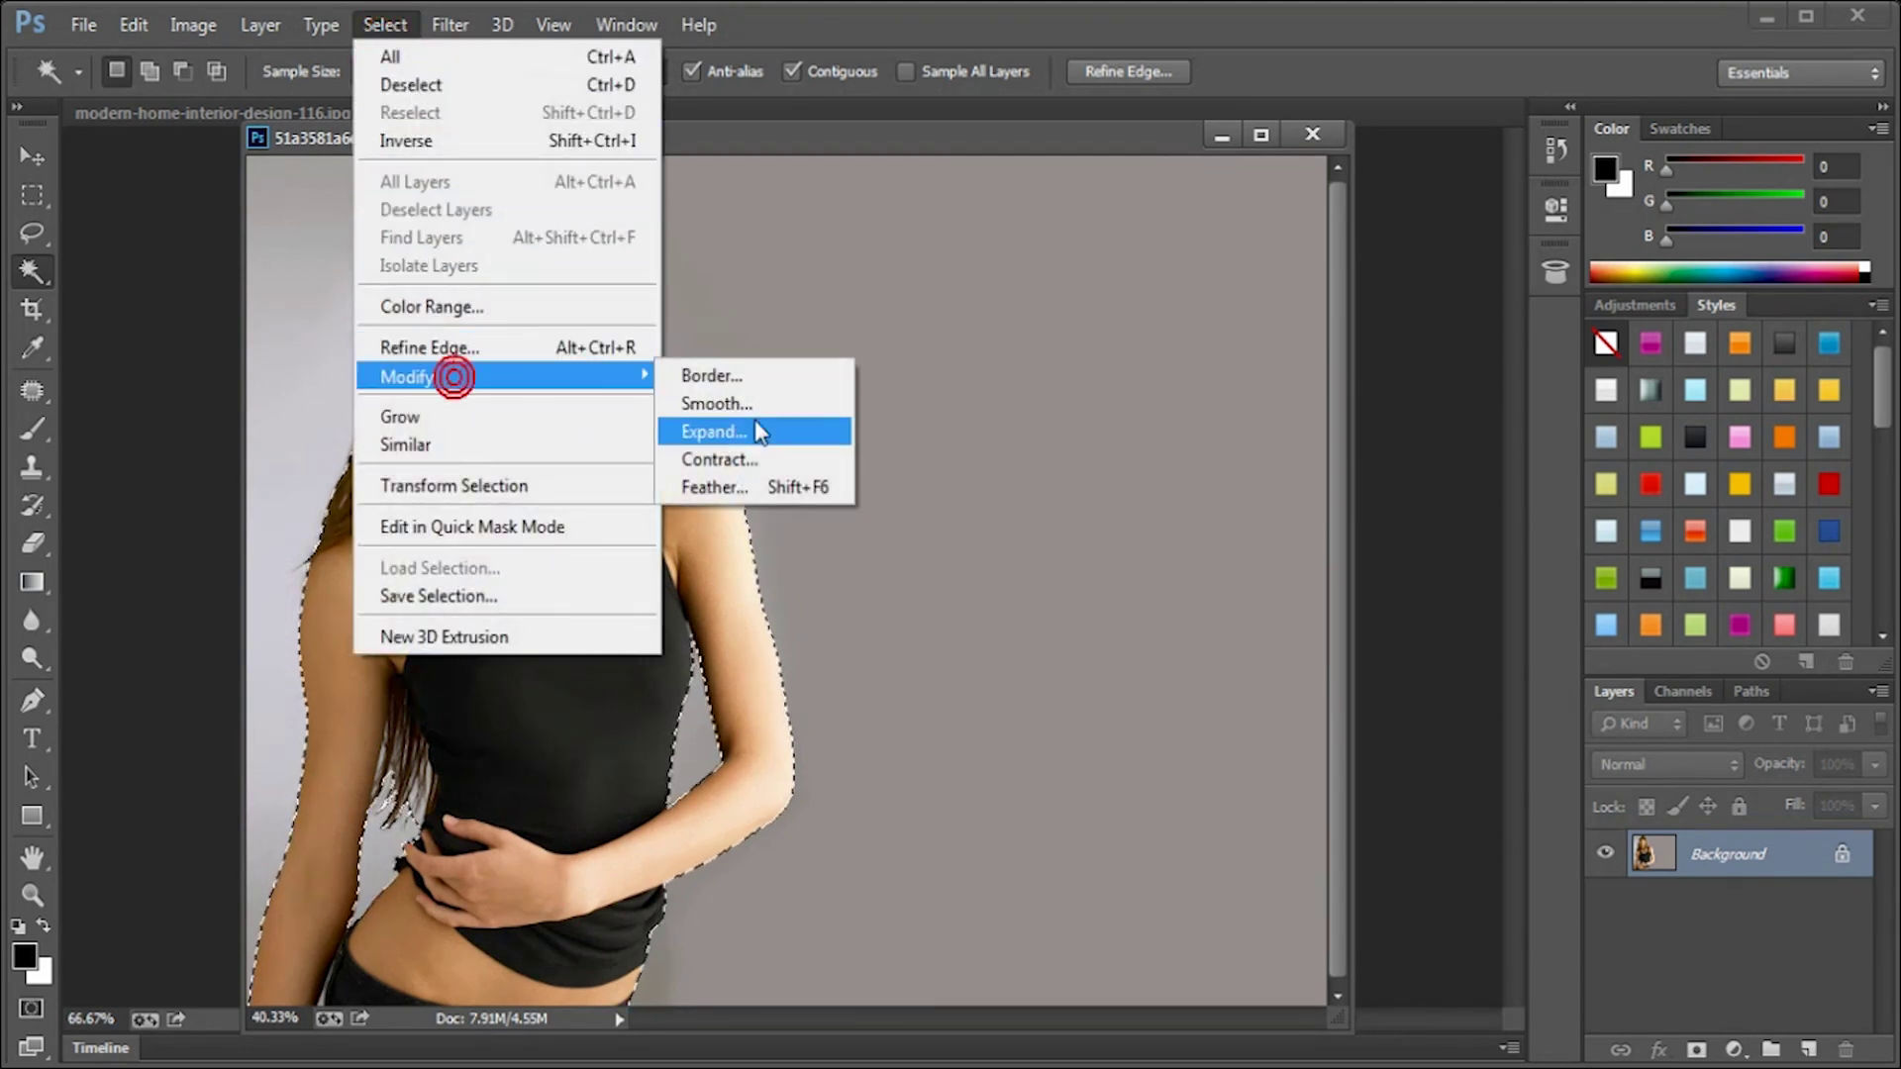
left_click(735, 405)
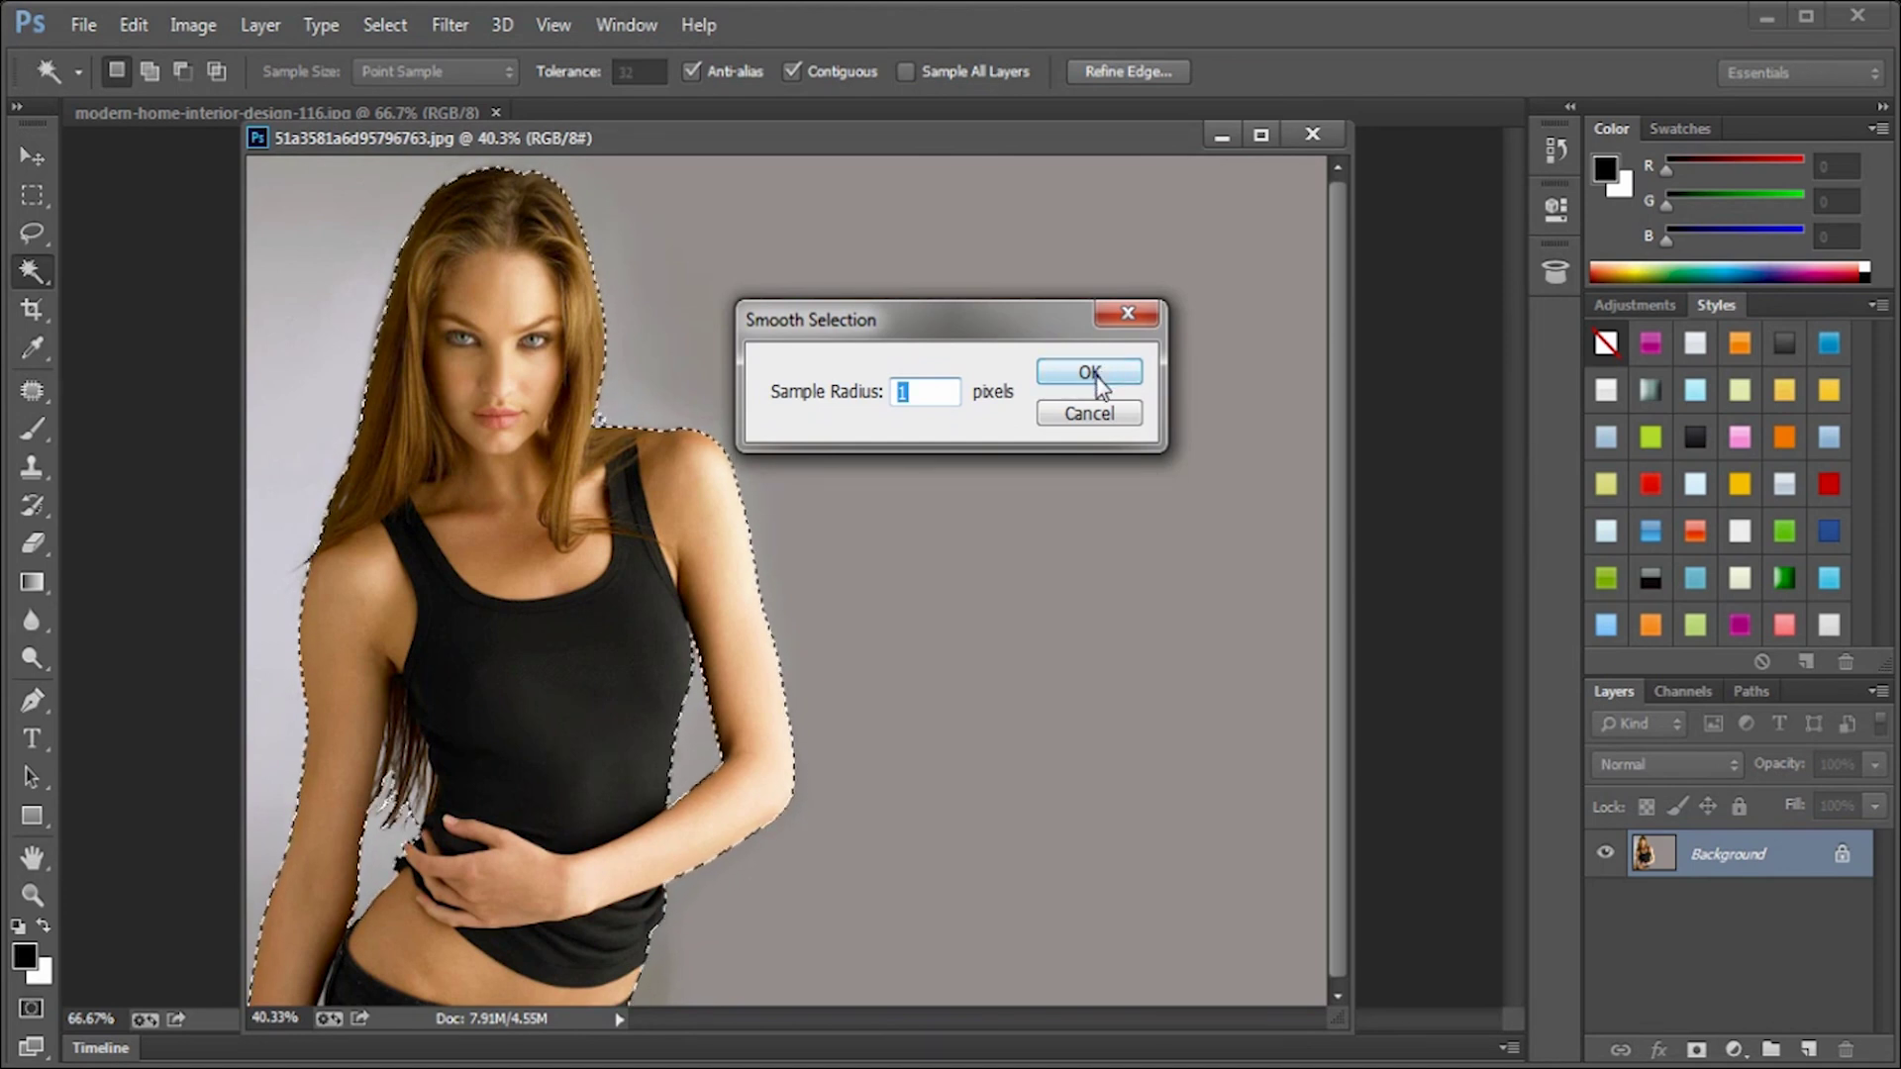
left_click(1095, 379)
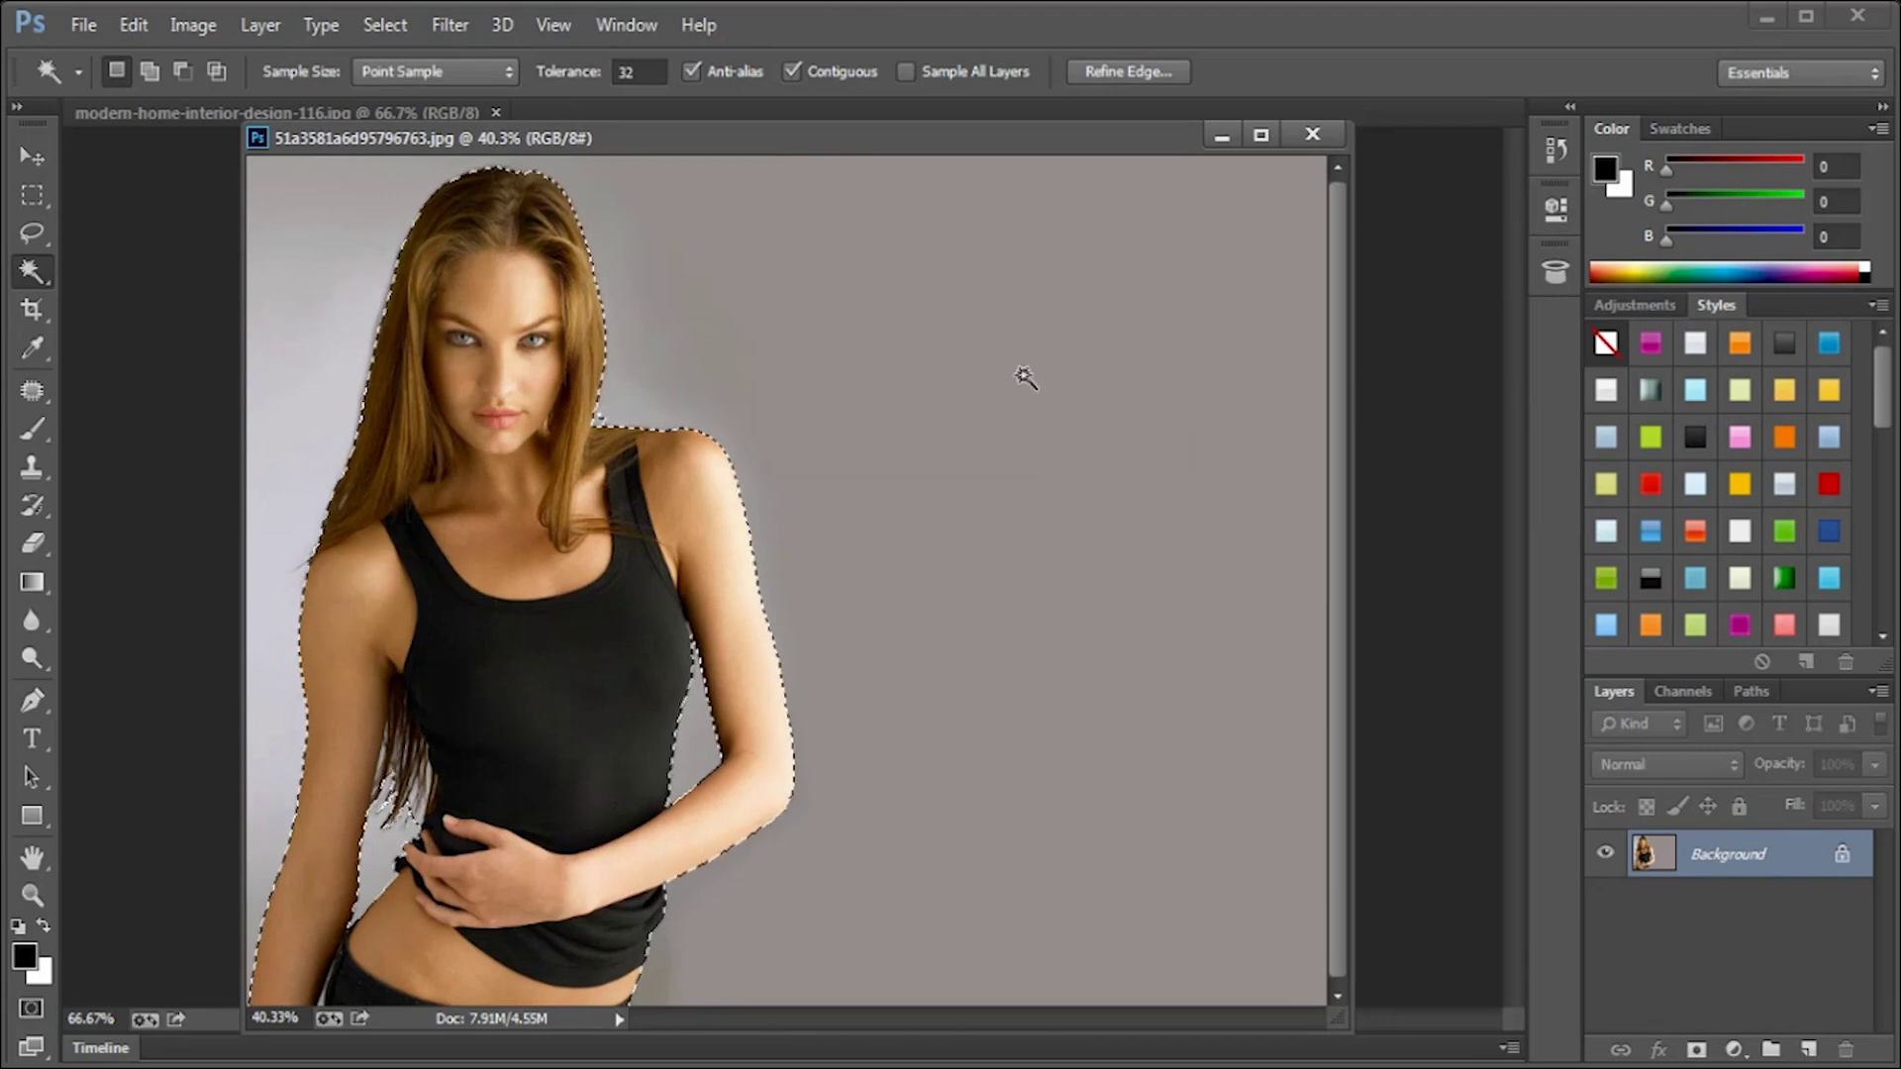
left_click(1098, 74)
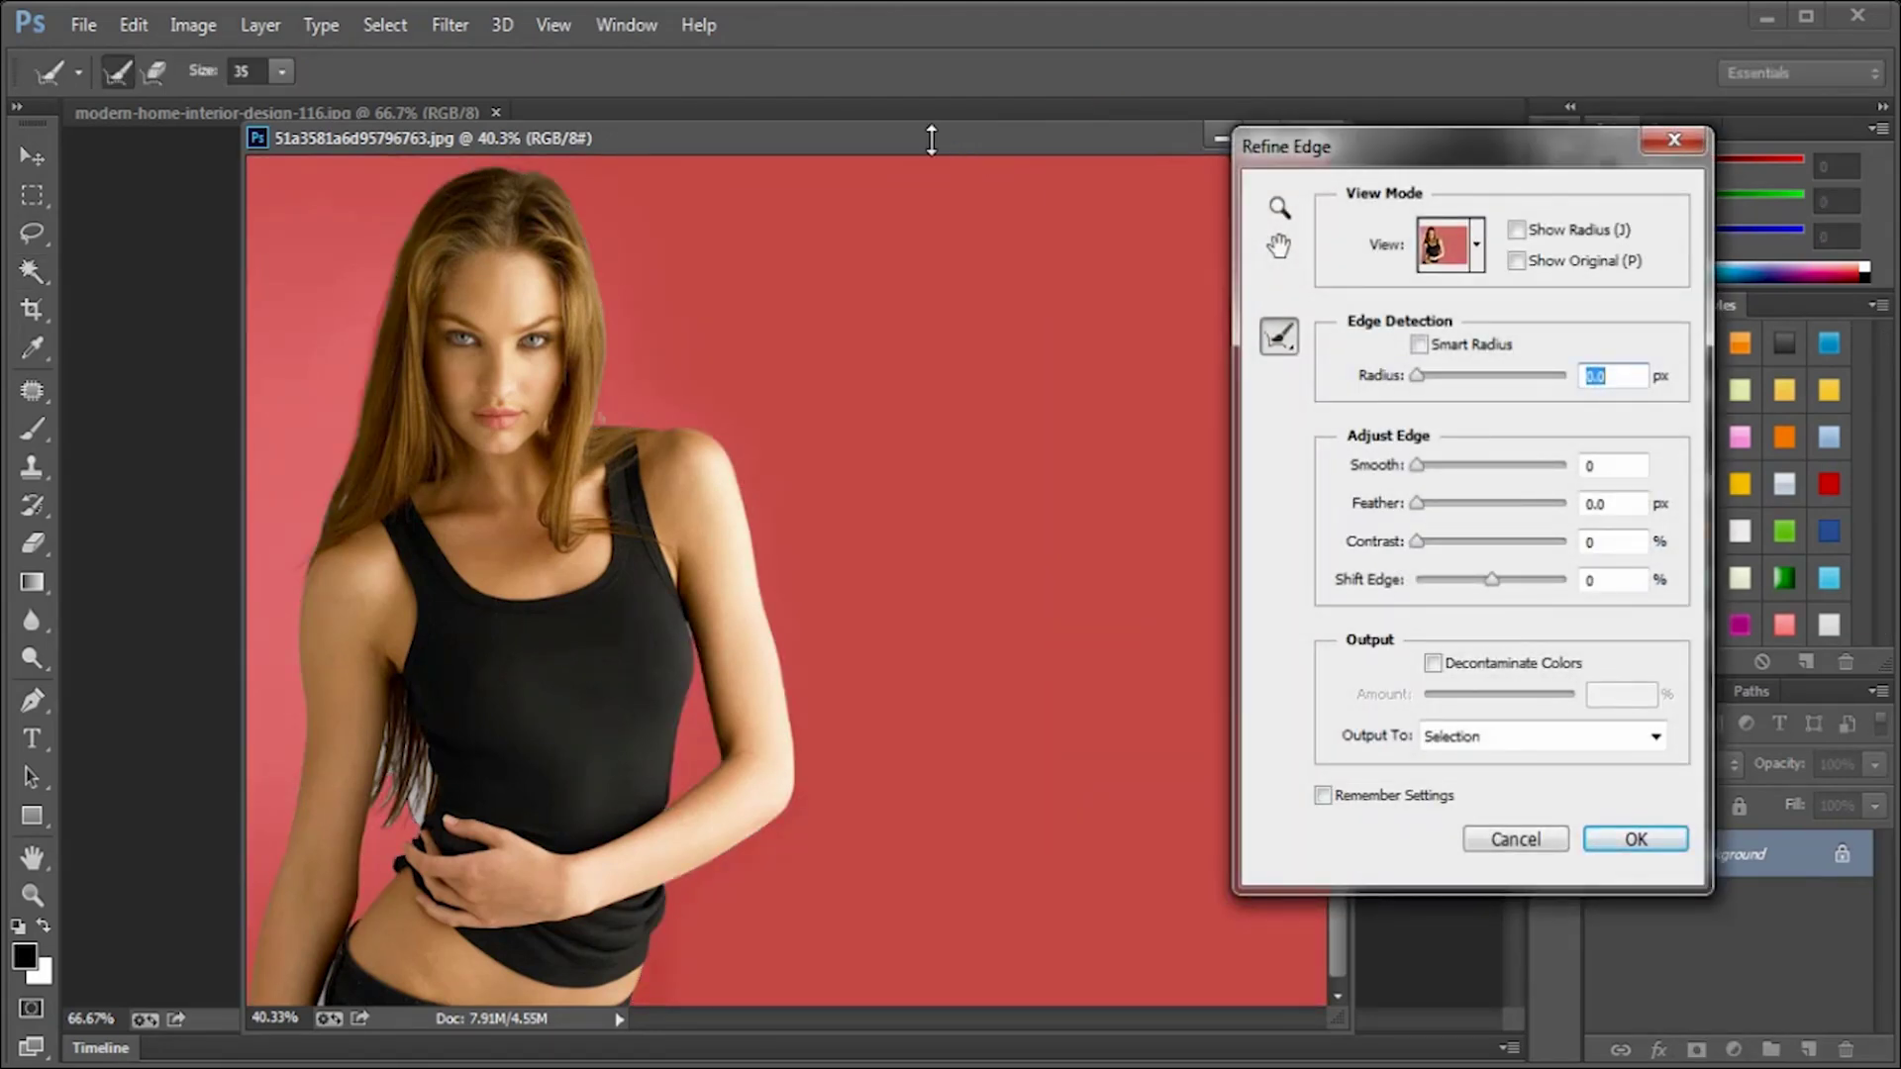
Step: Enable Smart Radius and set the Refine Edge radius to 6.8 px
left_click_drag(932, 138, 807, 118)
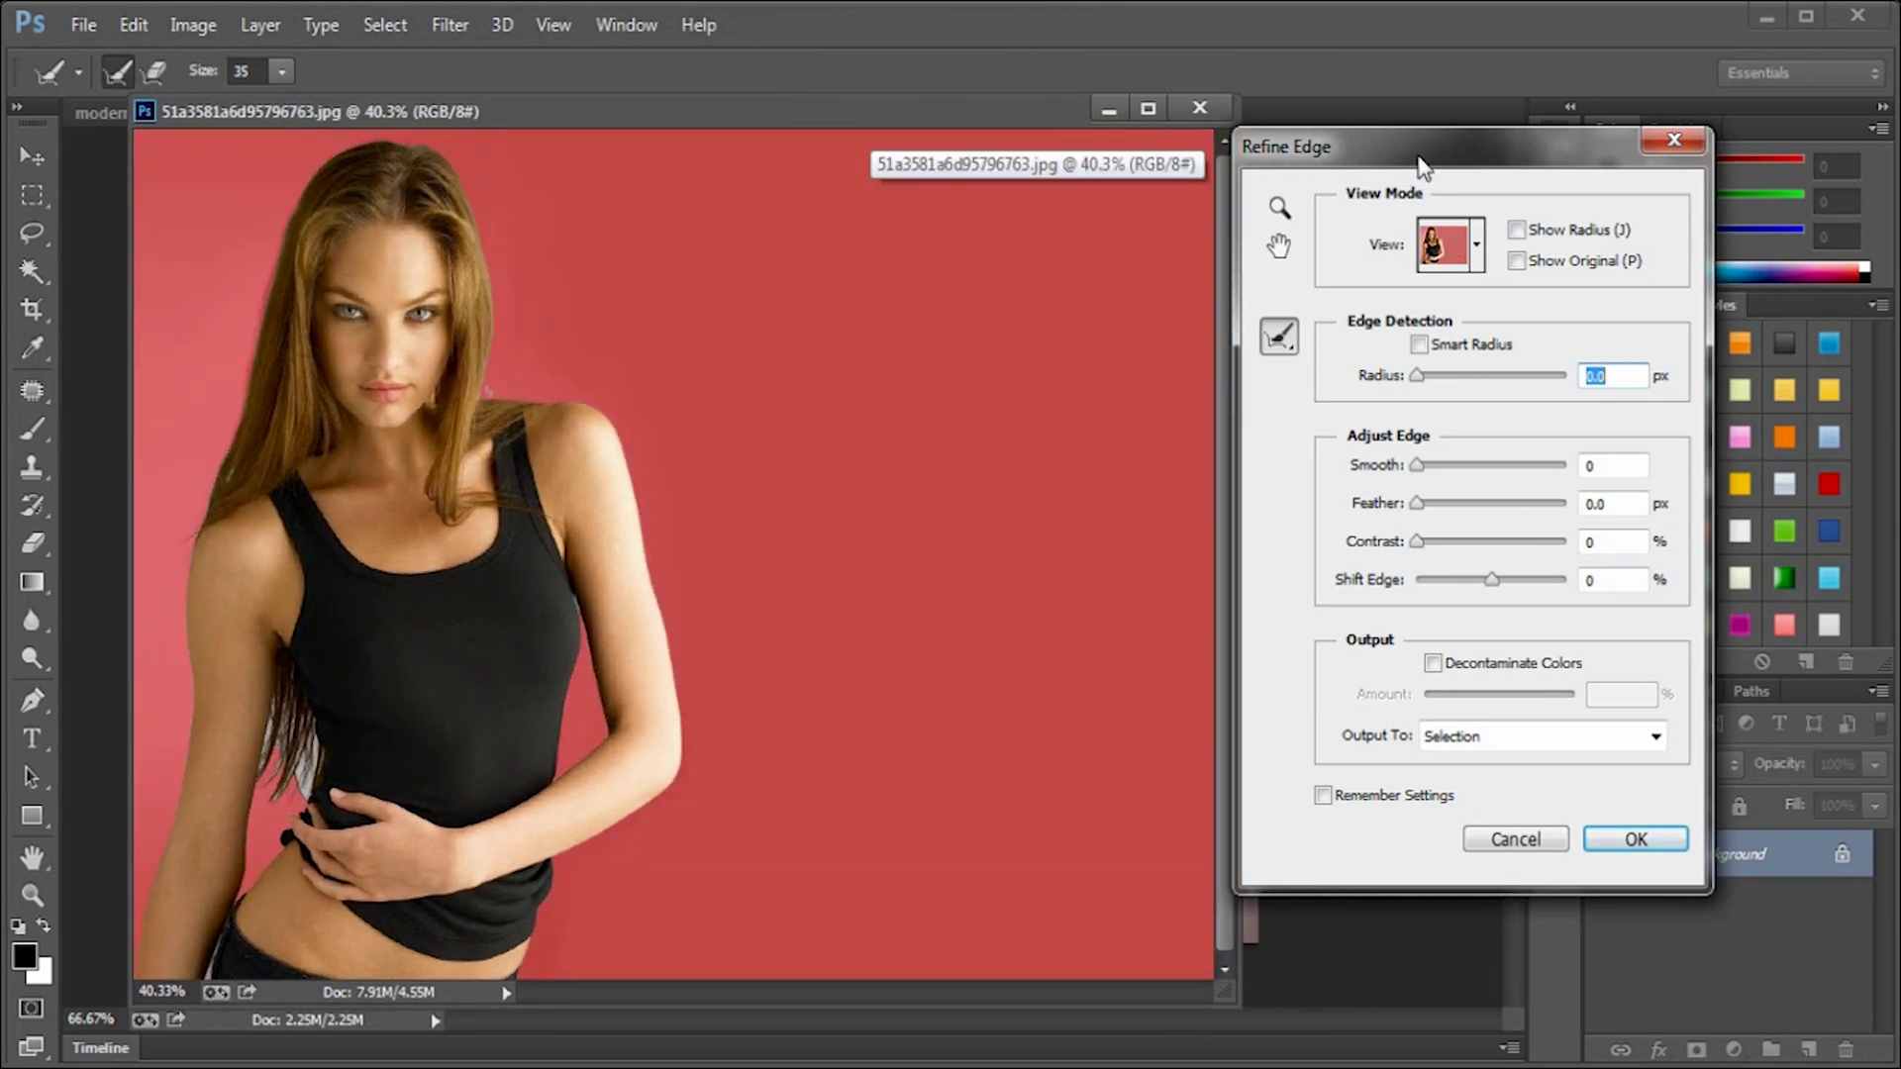
left_click_drag(1422, 168, 1495, 191)
left_click(1493, 369)
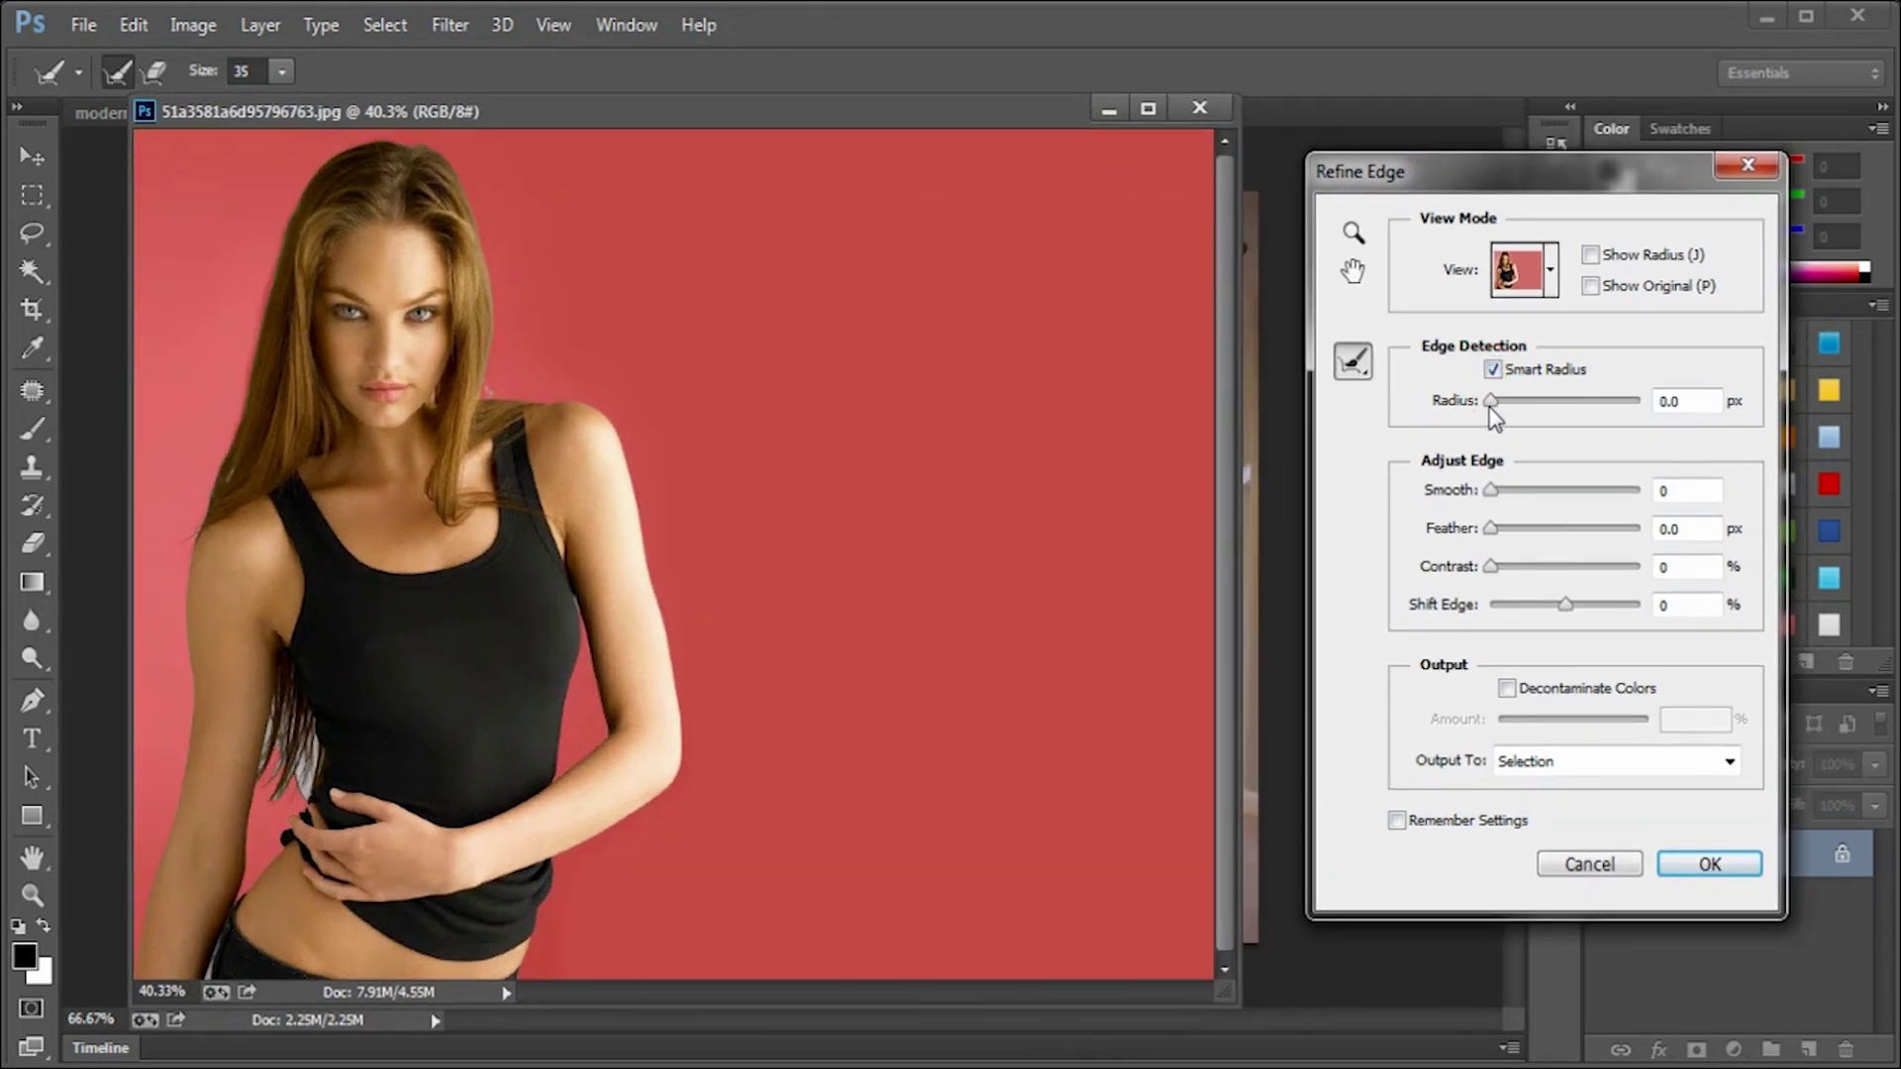
left_click_drag(1492, 403, 1526, 408)
left_click_drag(1525, 399, 1536, 412)
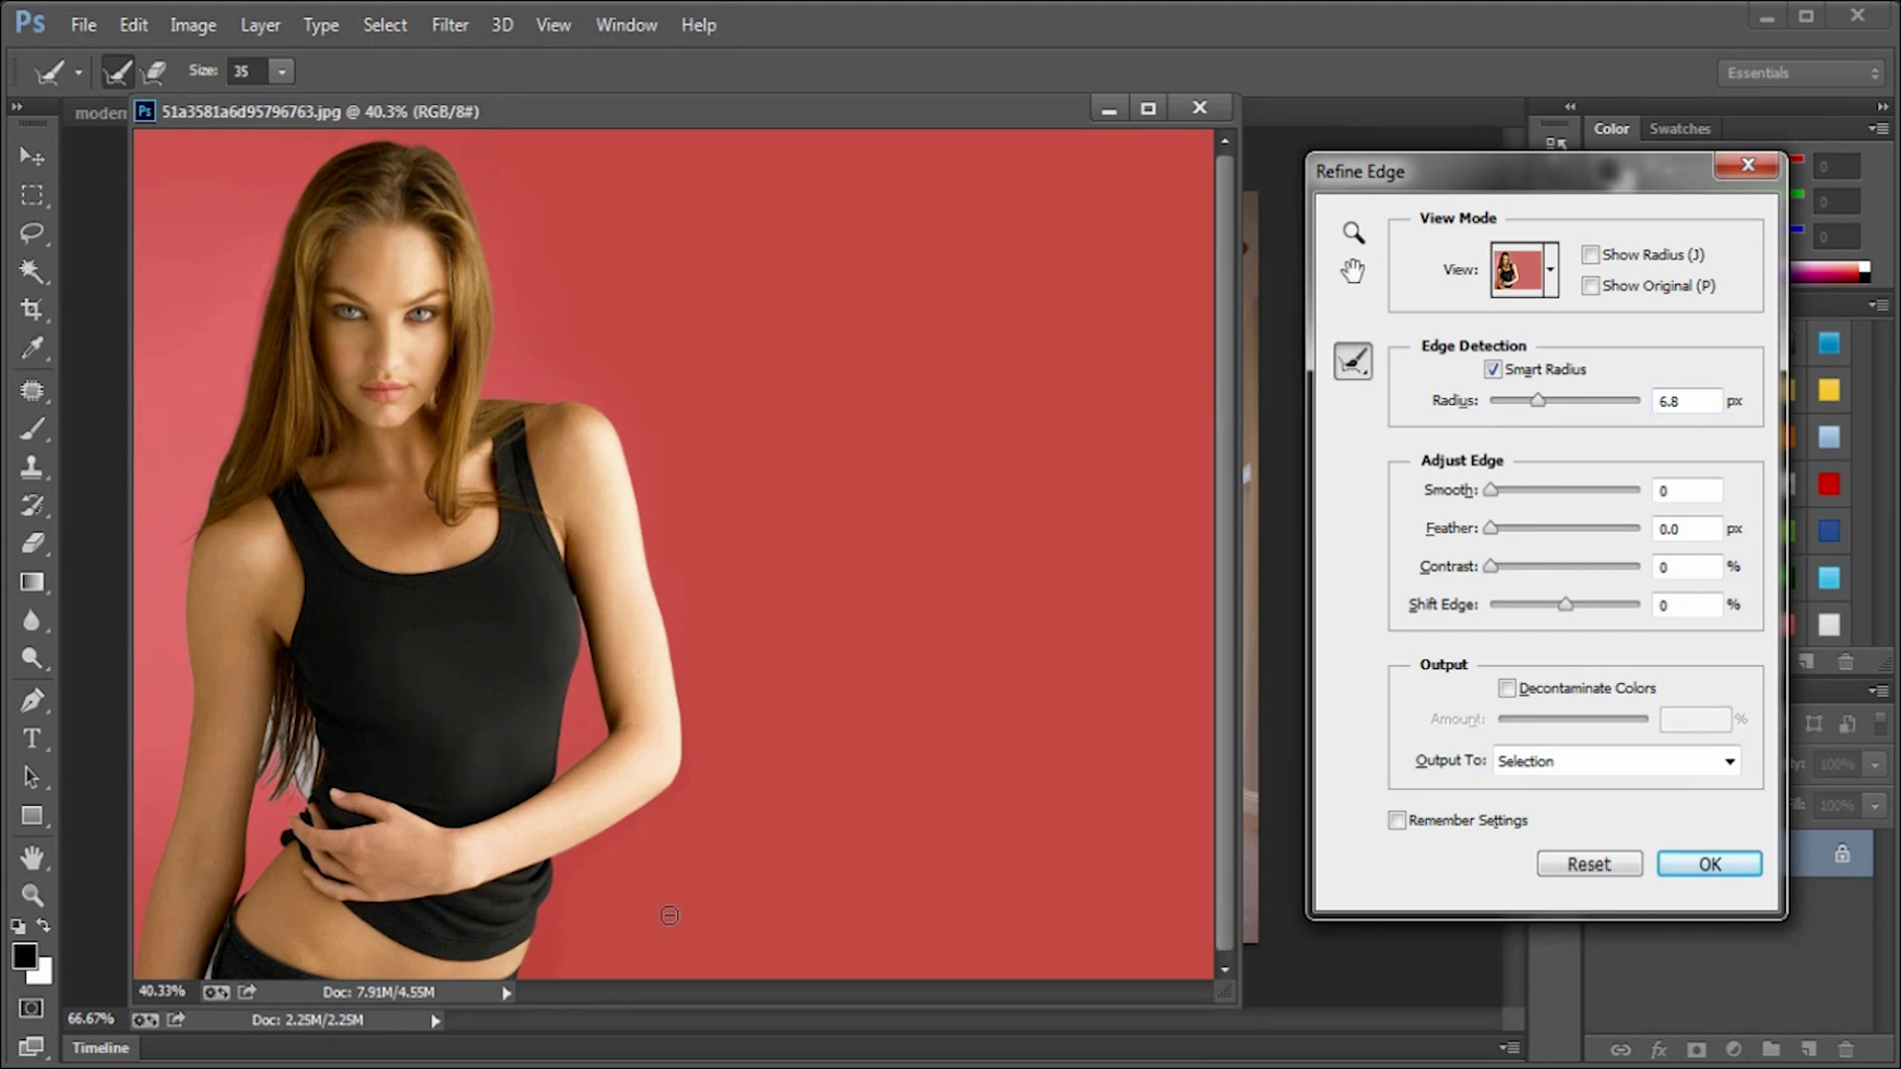
scroll(671, 916, "up", 1)
scroll(654, 906, "up", 1)
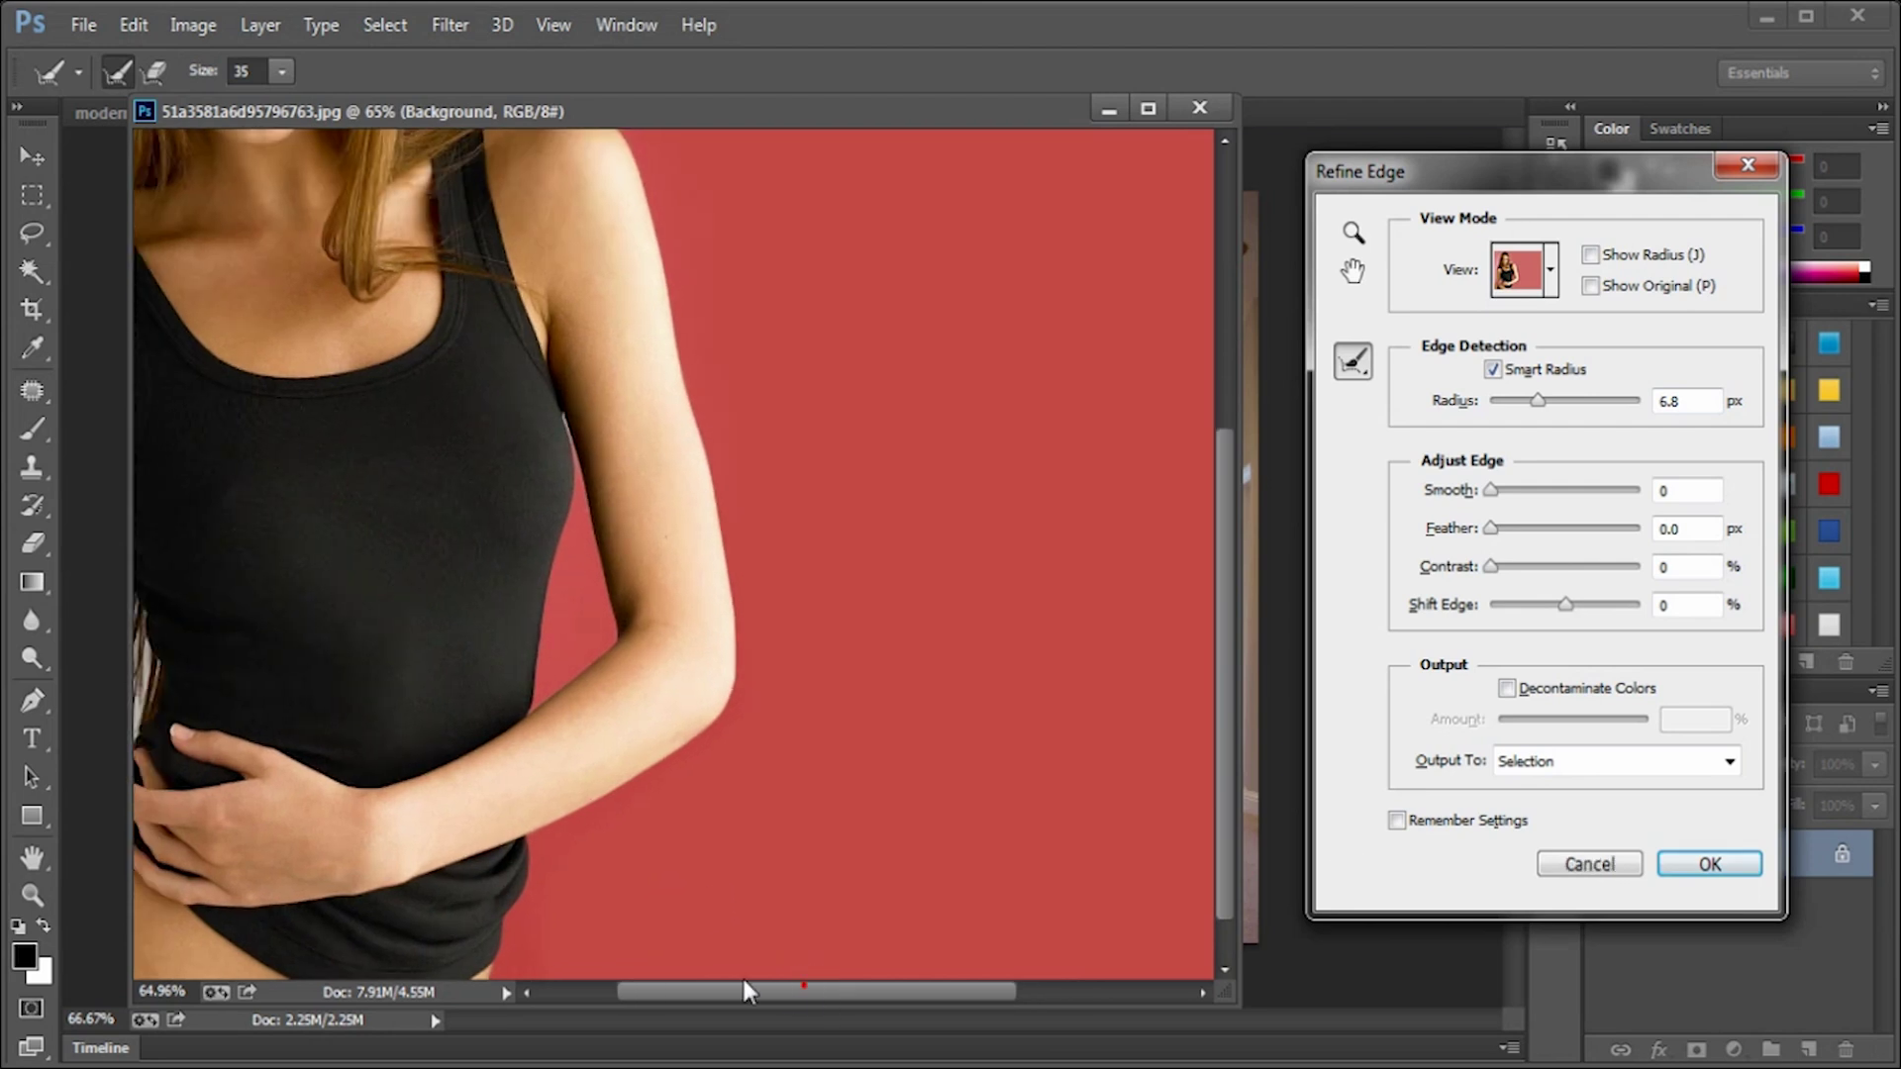
left_click_drag(748, 991, 575, 984)
Step: Brush Refine Radius over the hair and shirt-arm edges, and enable 50% colour decontamination
left_click_drag(403, 769, 425, 651)
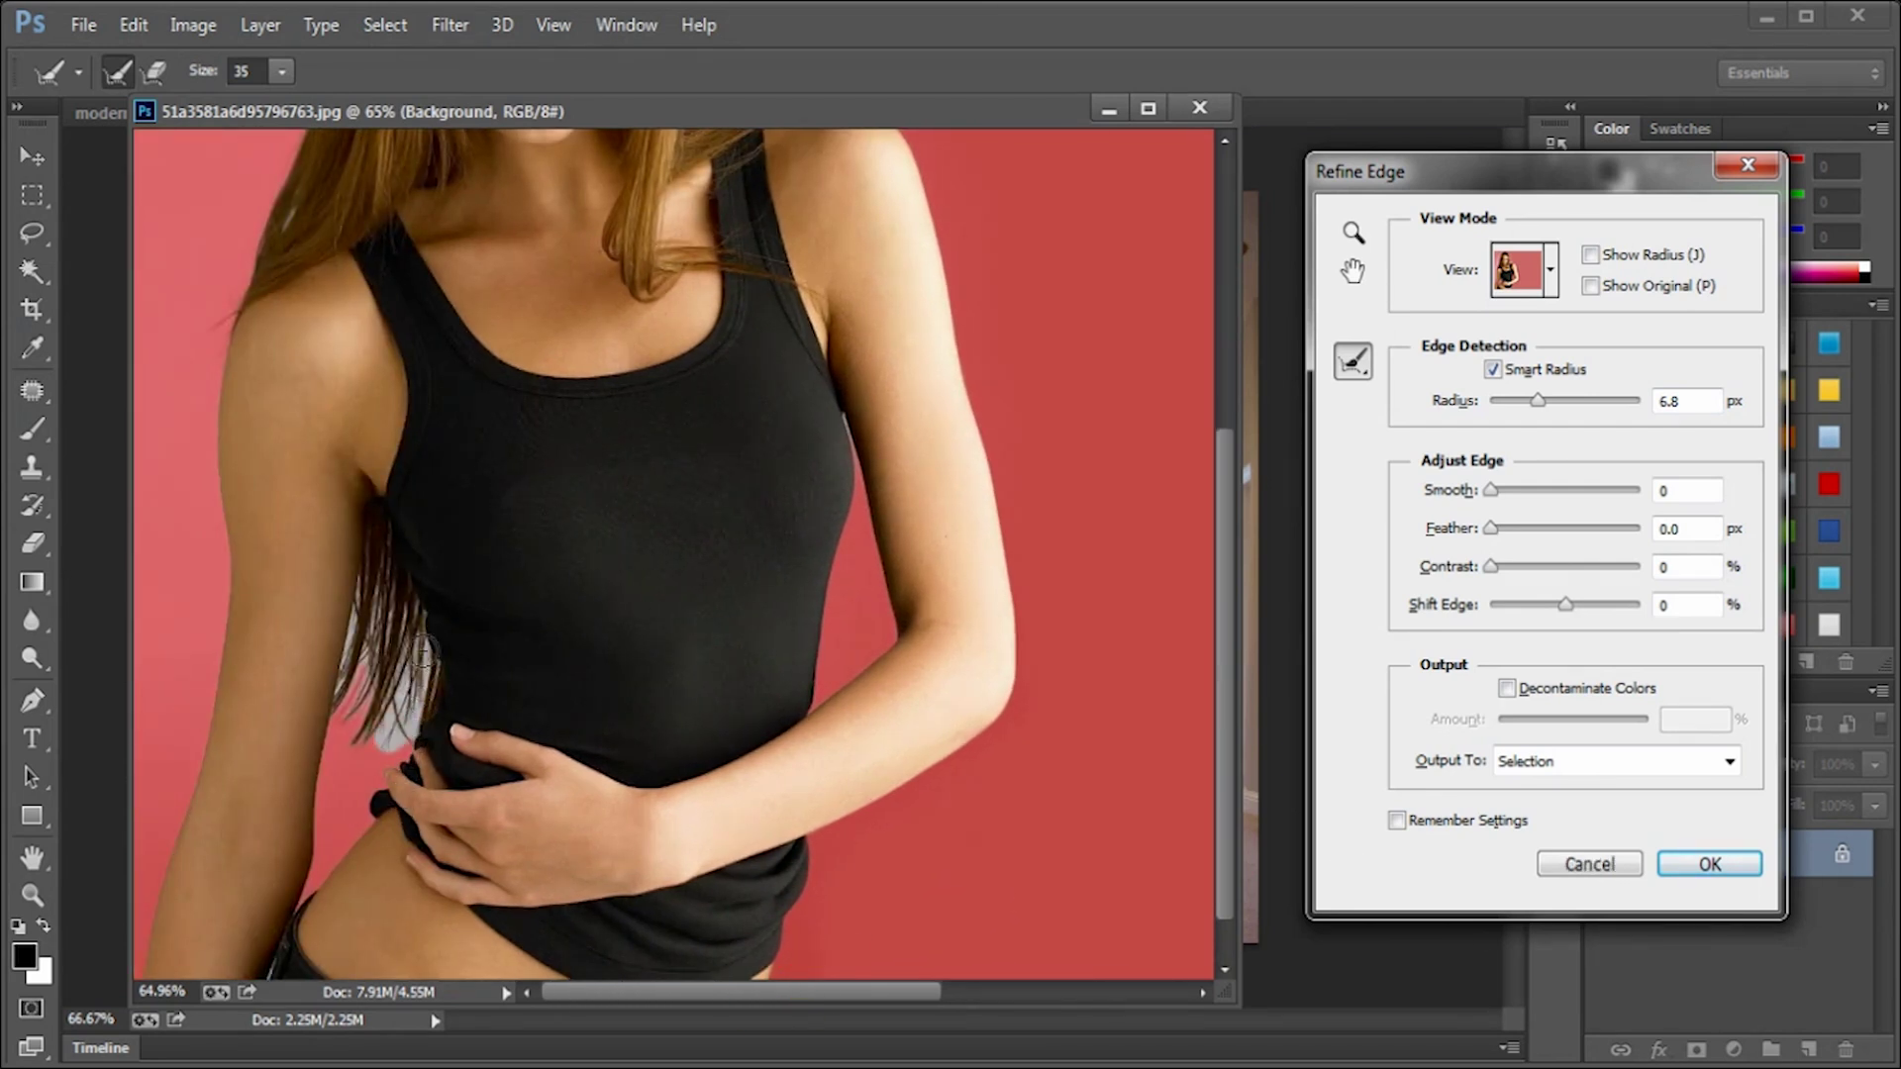
mouse_move(409, 779)
left_mouse_down()
mouse_move(433, 662)
mouse_move(350, 754)
mouse_move(374, 735)
left_mouse_up()
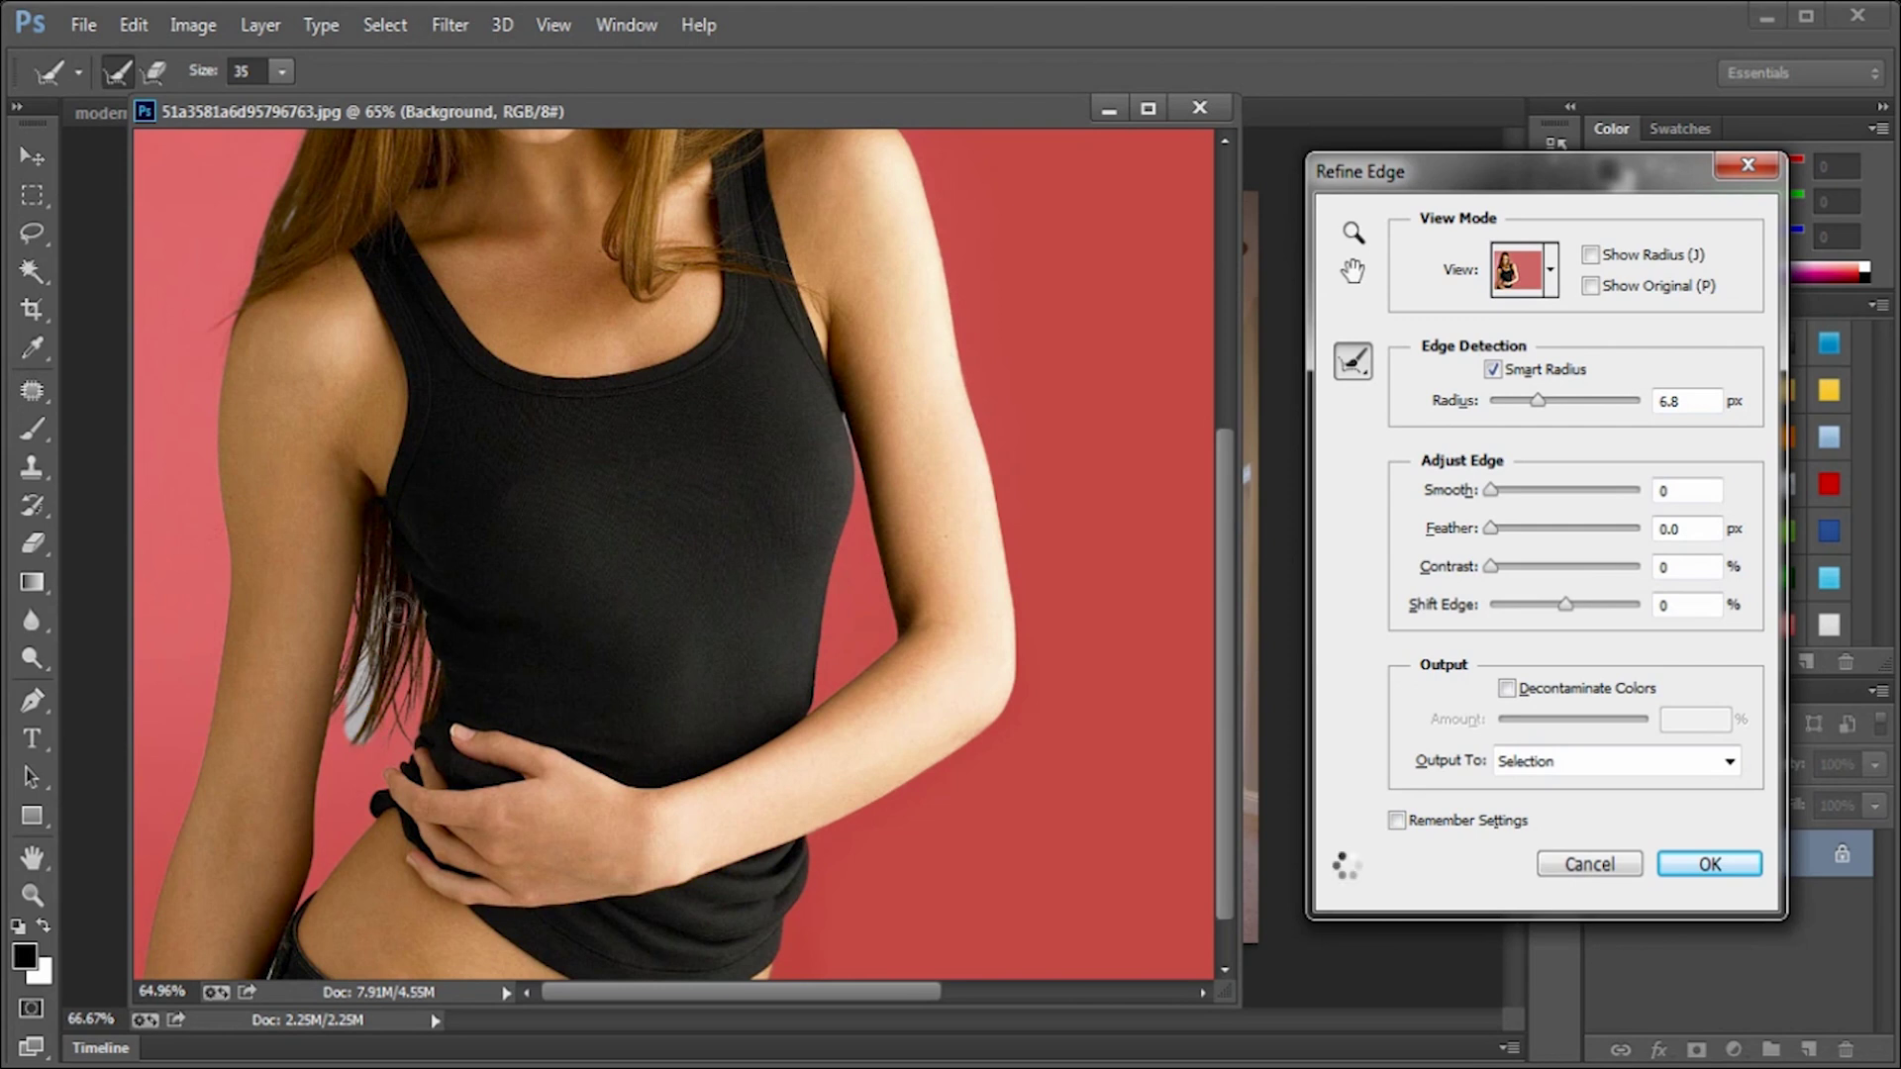
scroll(372, 690, "up", 1)
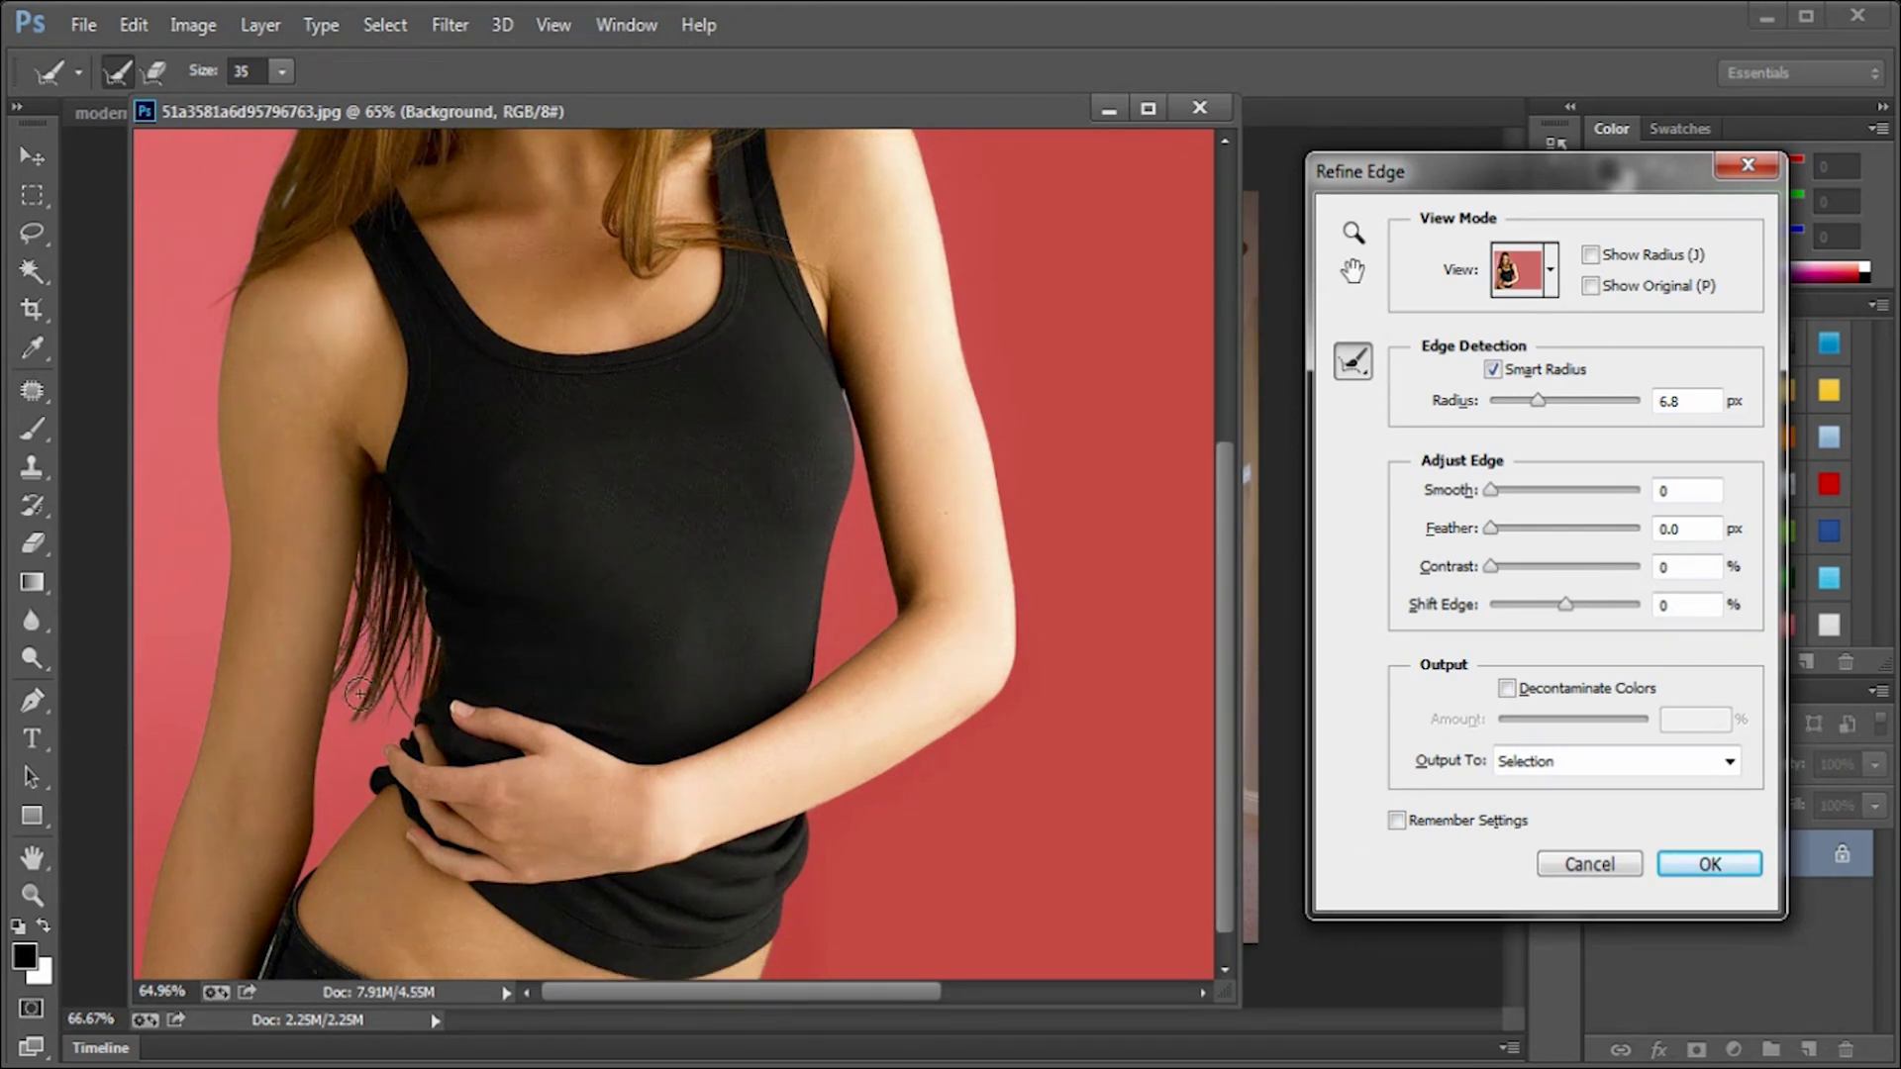
scroll(377, 666, "up", 2)
scroll(382, 629, "up", 3)
scroll(343, 564, "up", 1)
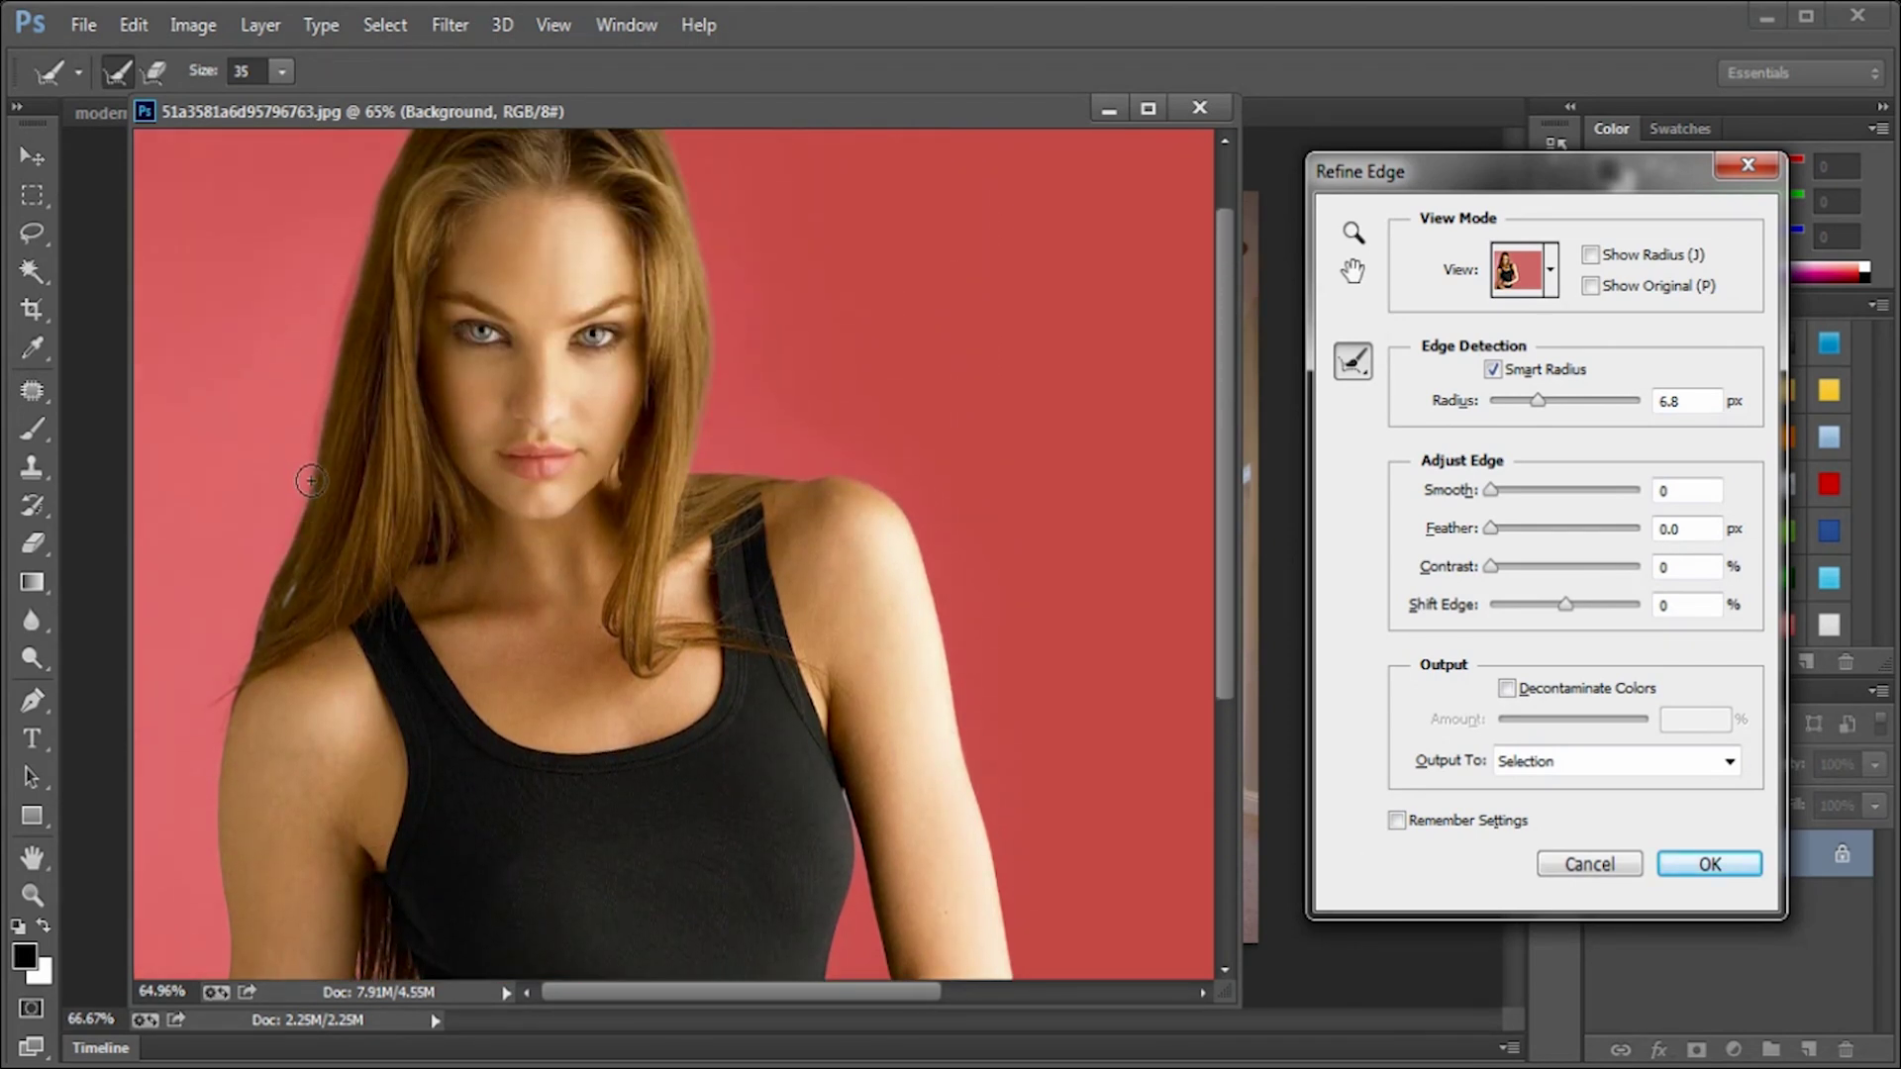
left_click_drag(316, 543, 283, 644)
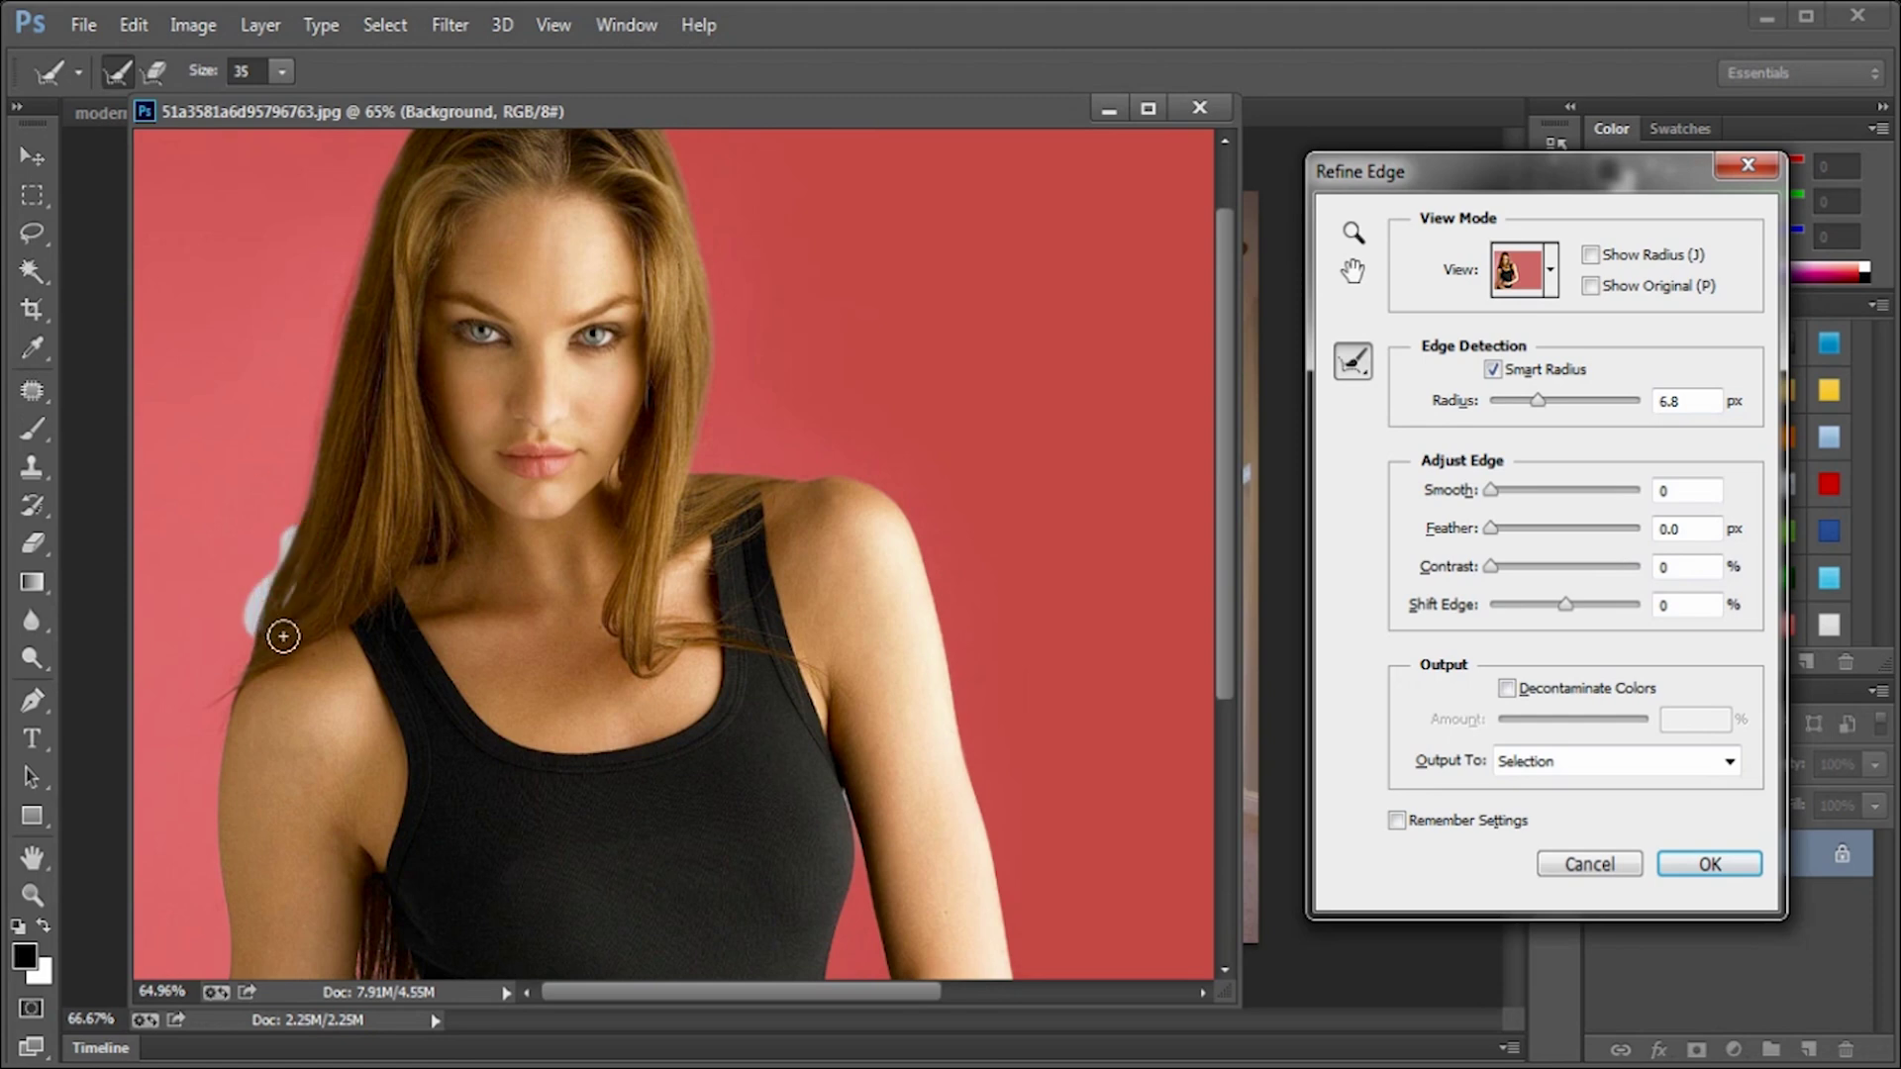
scroll(253, 658, "down", 3)
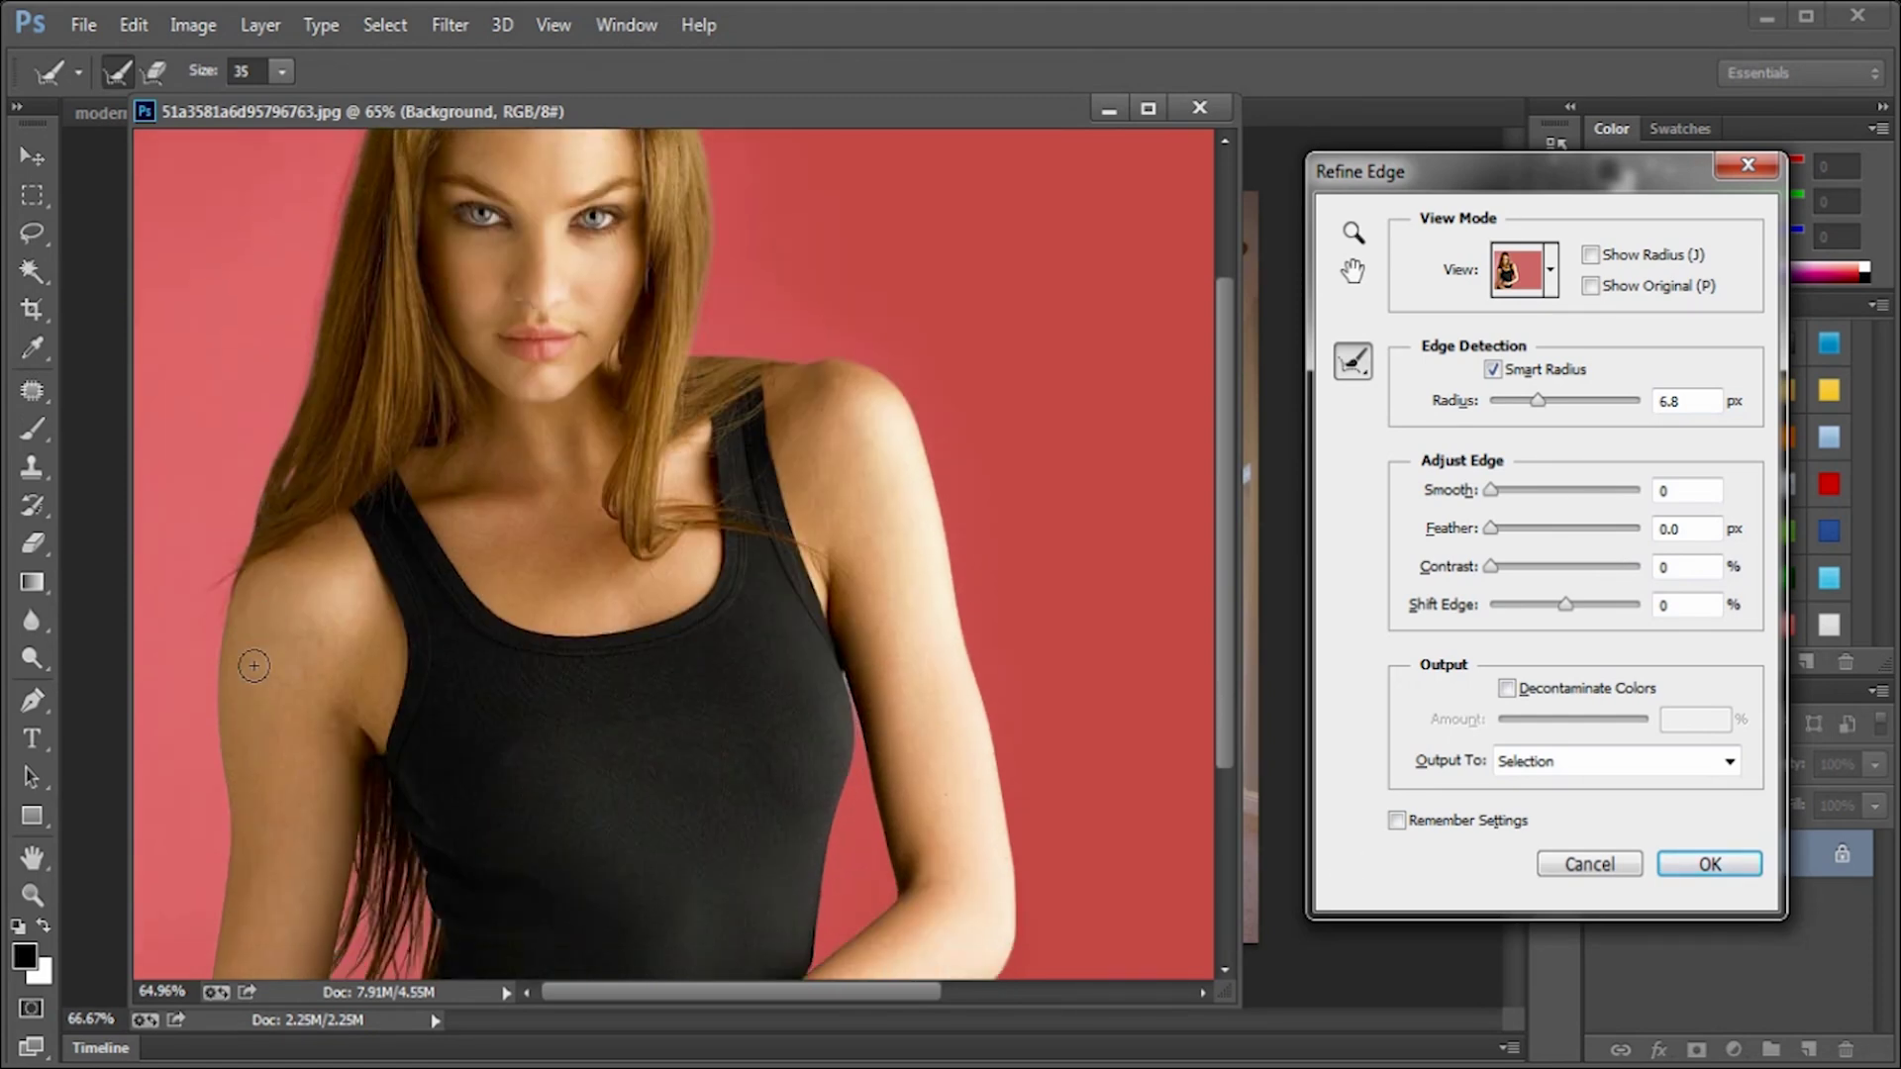
scroll(230, 757, "down", 2)
scroll(230, 758, "down", 1)
scroll(236, 779, "down", 1)
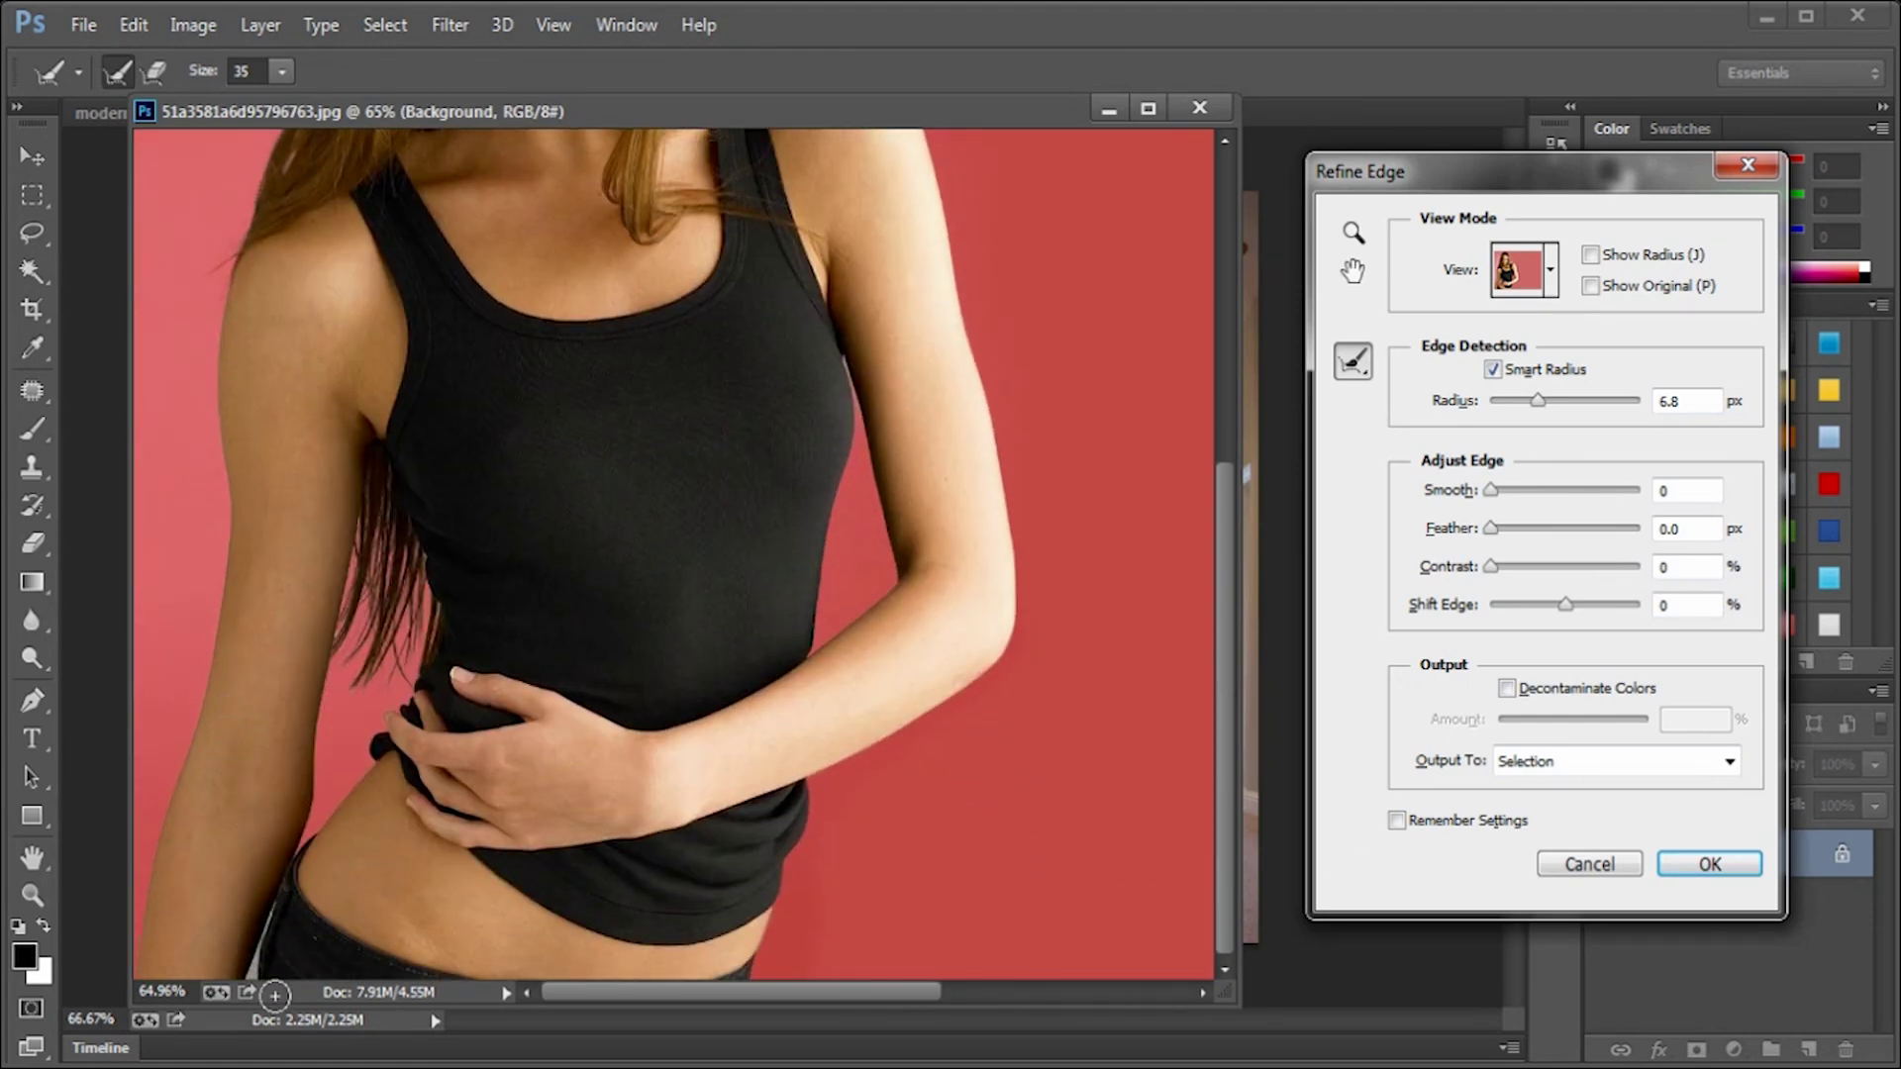
scroll(831, 681, "up", 1)
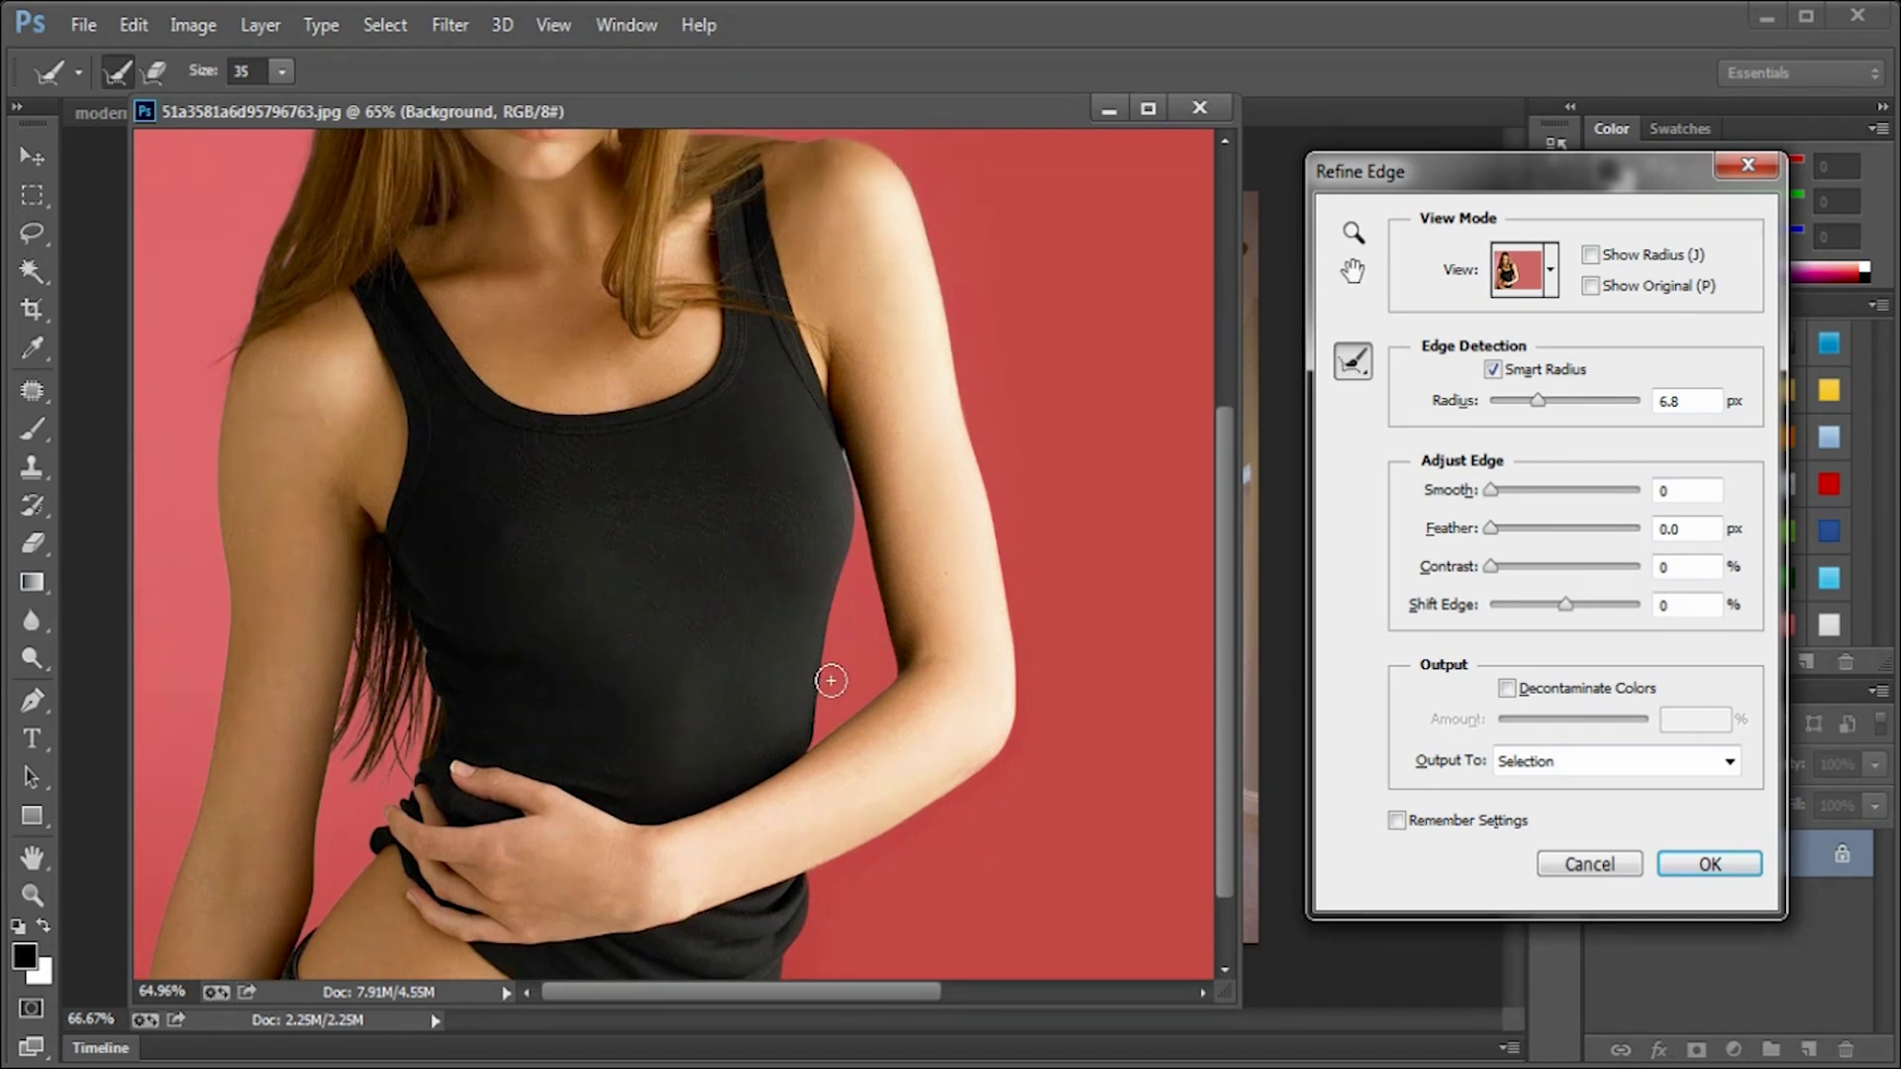
left_click_drag(866, 548, 862, 495)
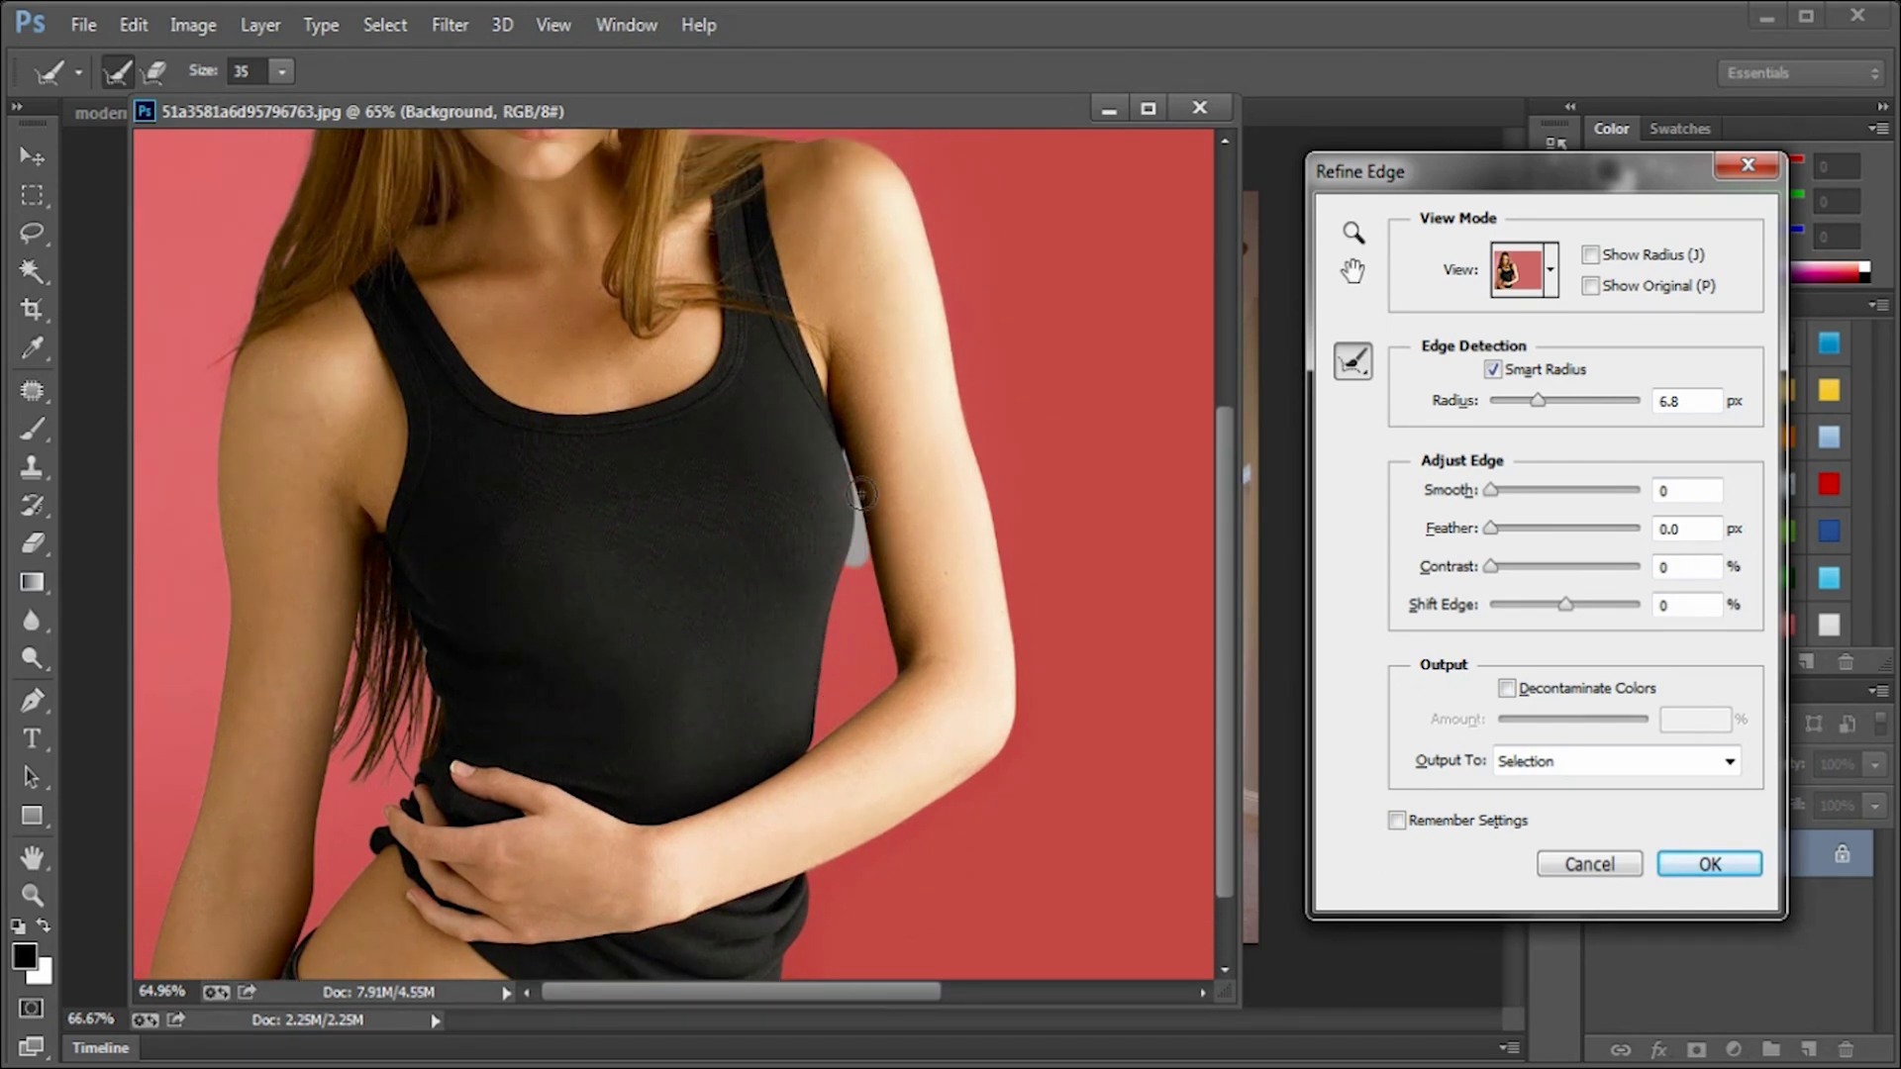
scroll(857, 479, "up", 1)
scroll(807, 319, "up", 2)
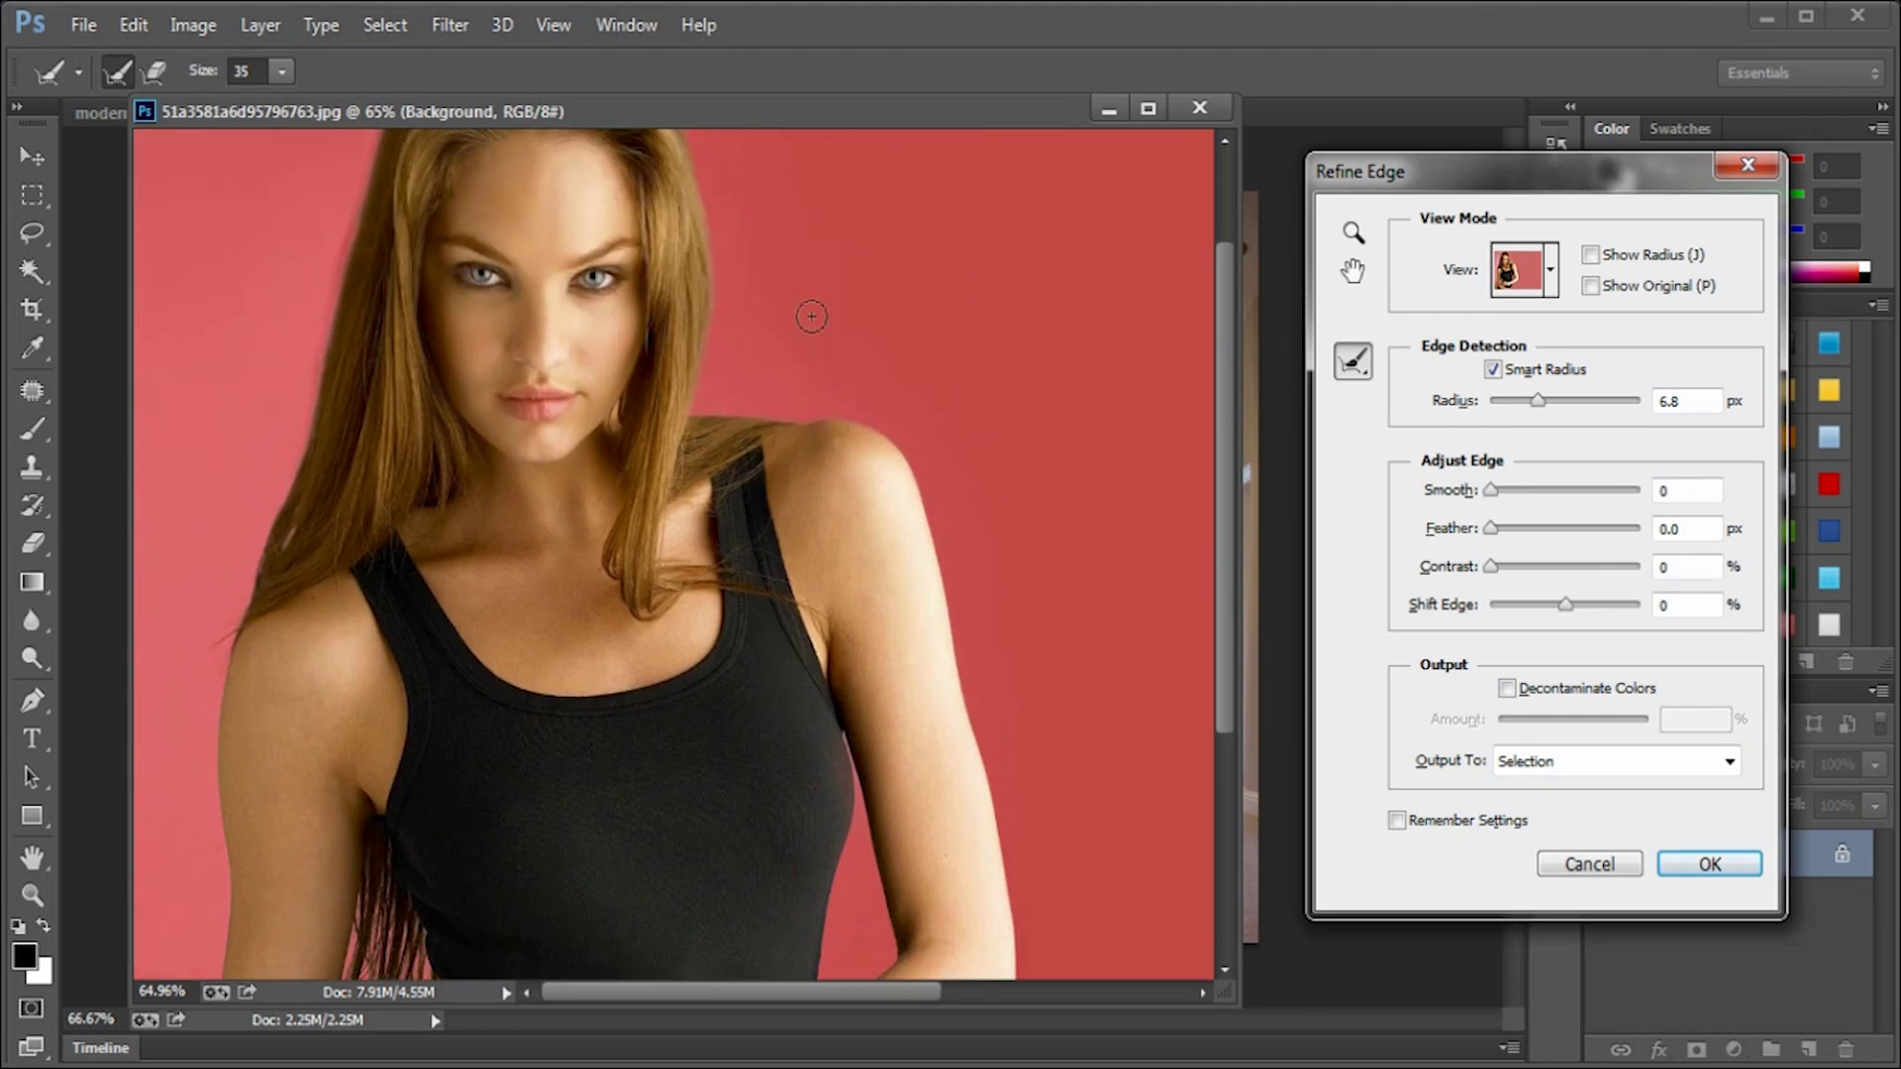
scroll(804, 319, "up", 1)
scroll(803, 318, "up", 1)
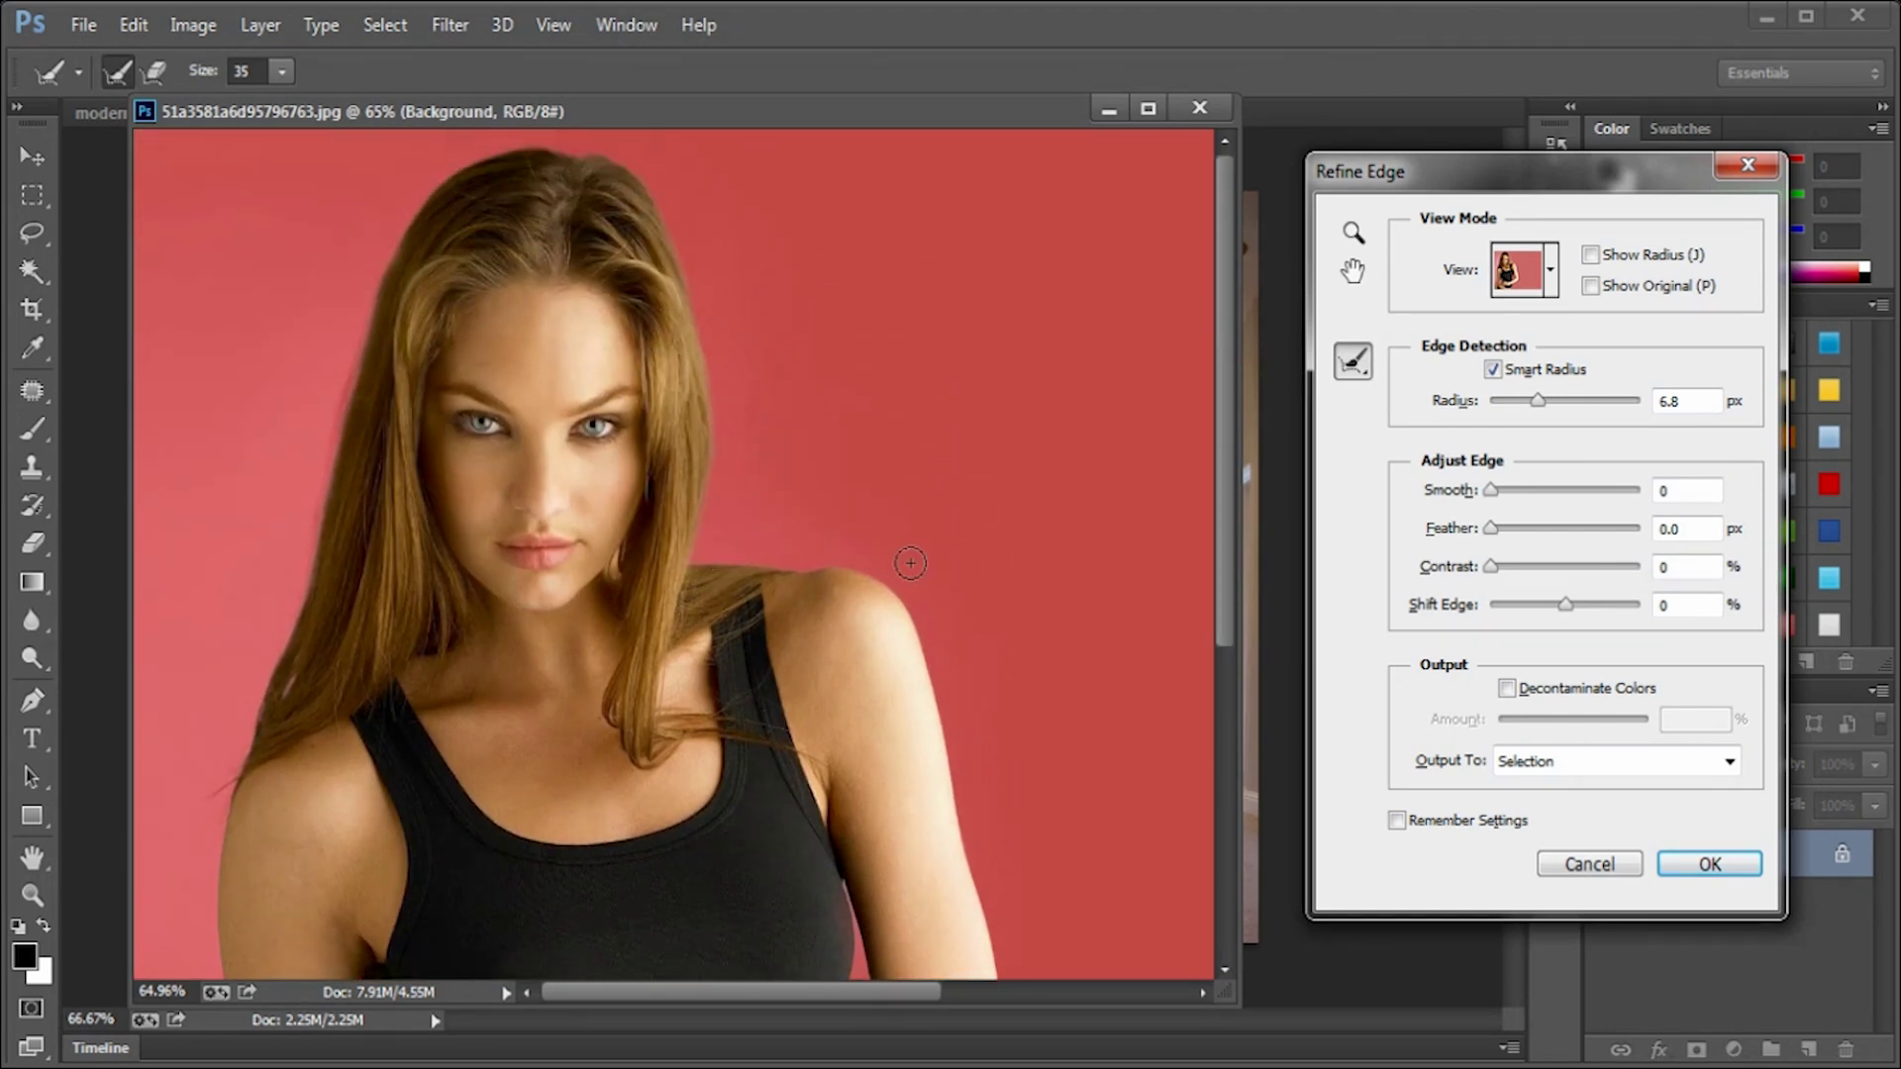
left_click_drag(395, 235, 344, 527)
left_click_drag(443, 178, 349, 404)
left_click(1509, 689)
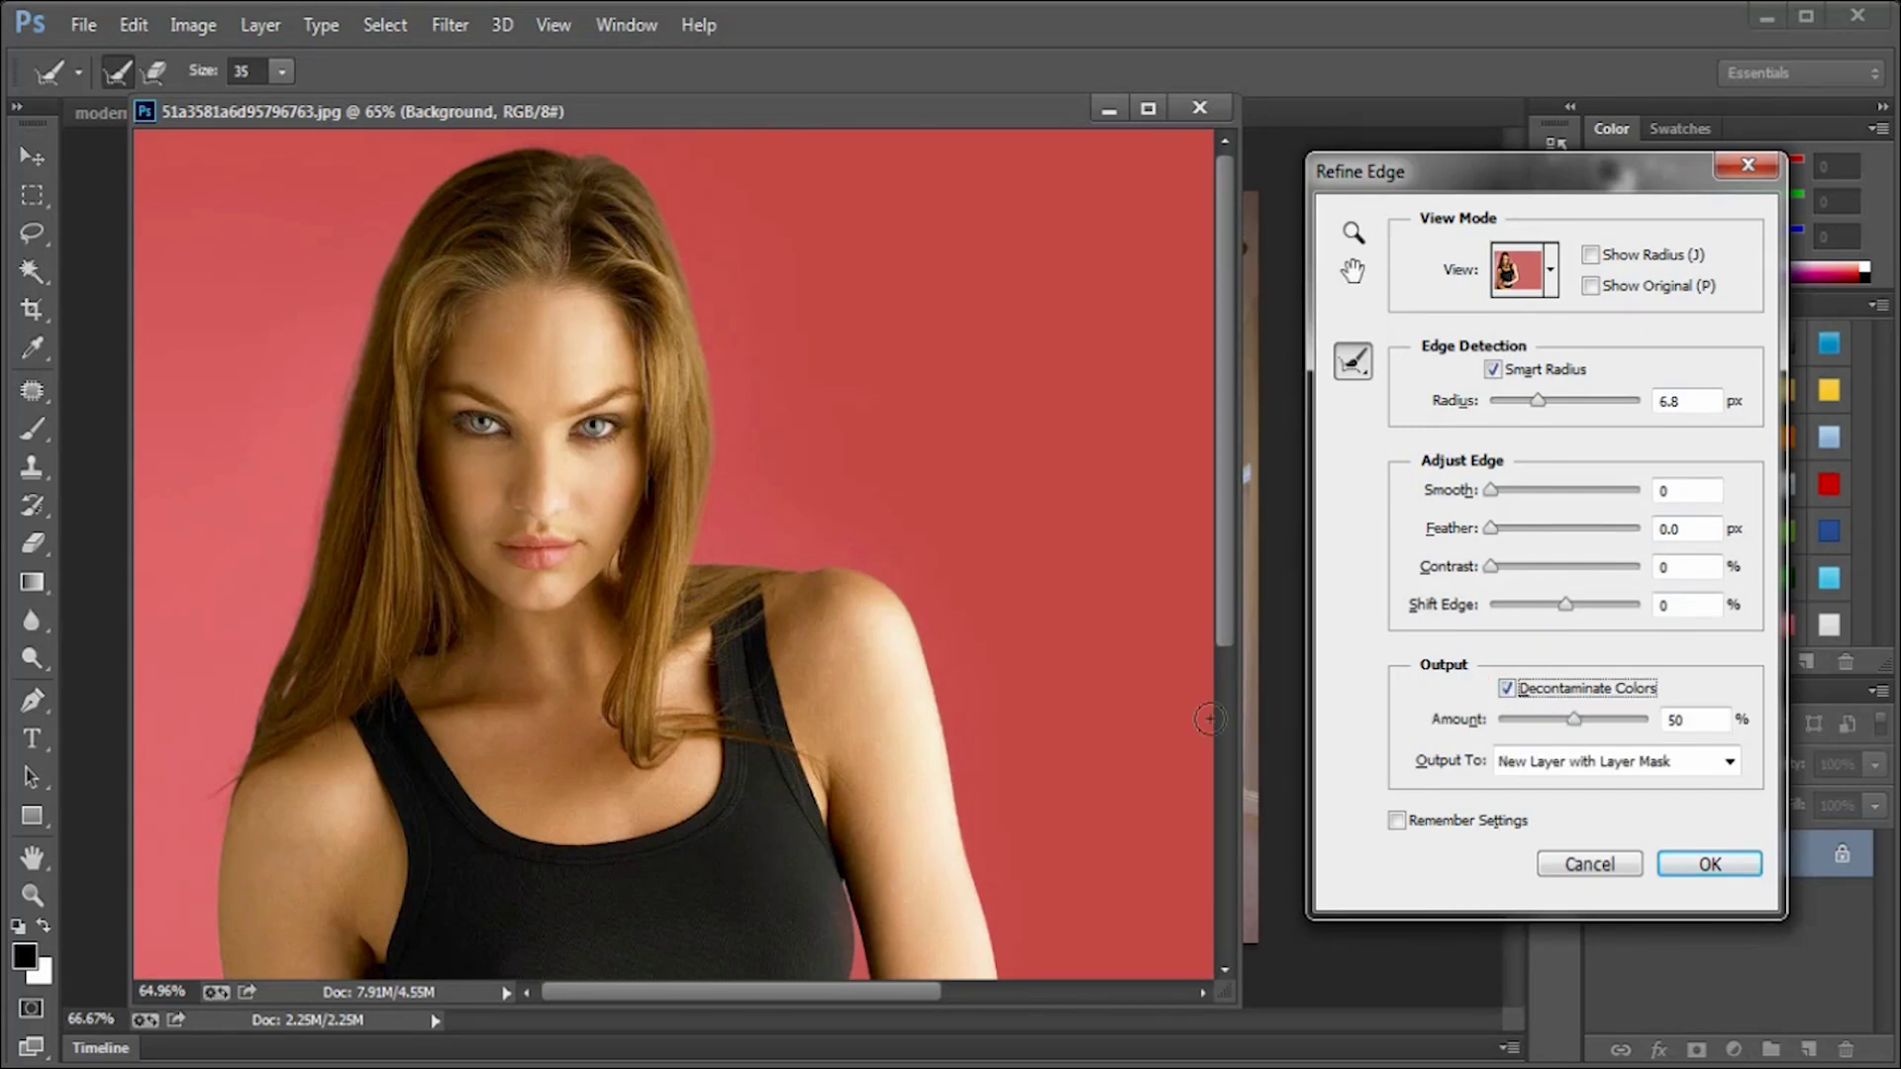
scroll(880, 461, "down", 2)
scroll(880, 461, "down", 2)
scroll(623, 703, "down", 2)
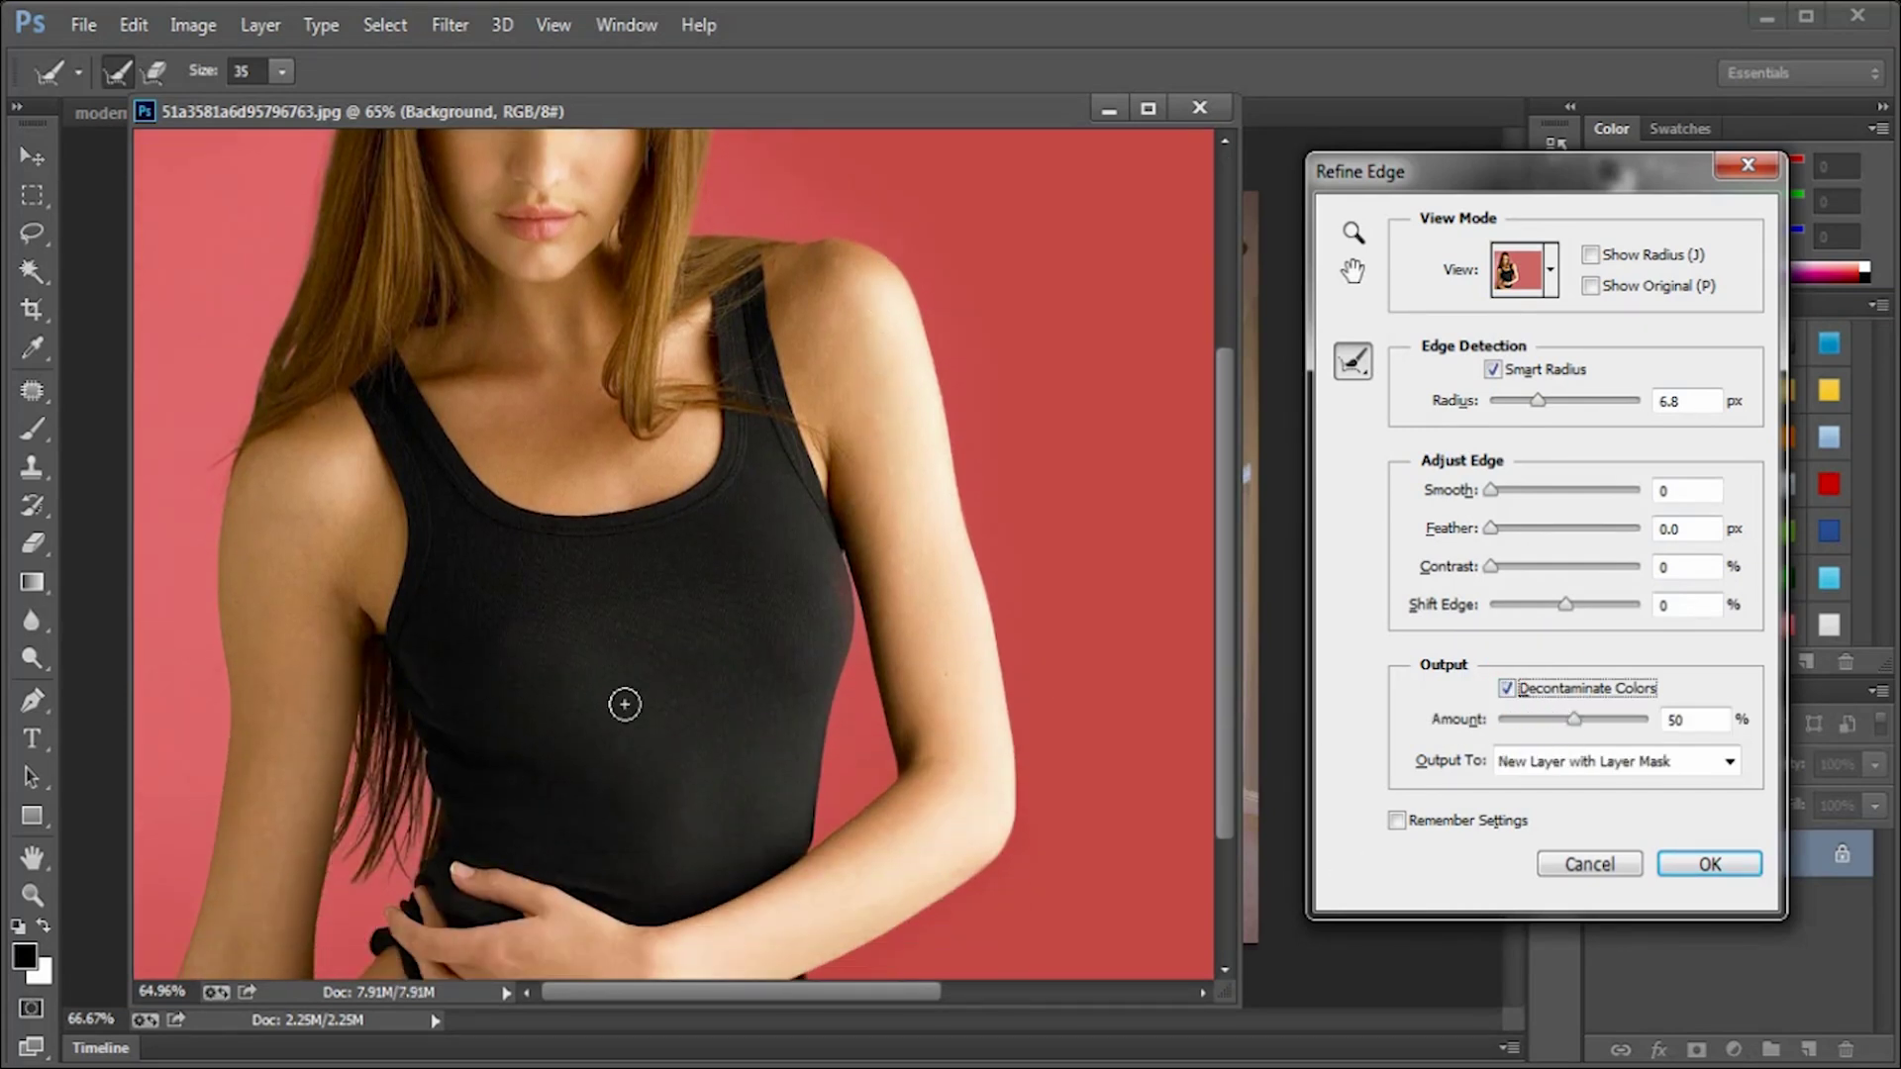
Step: Brush over the remaining hair edge, then output to New Layer with Layer Mask
left_click_drag(419, 865, 430, 795)
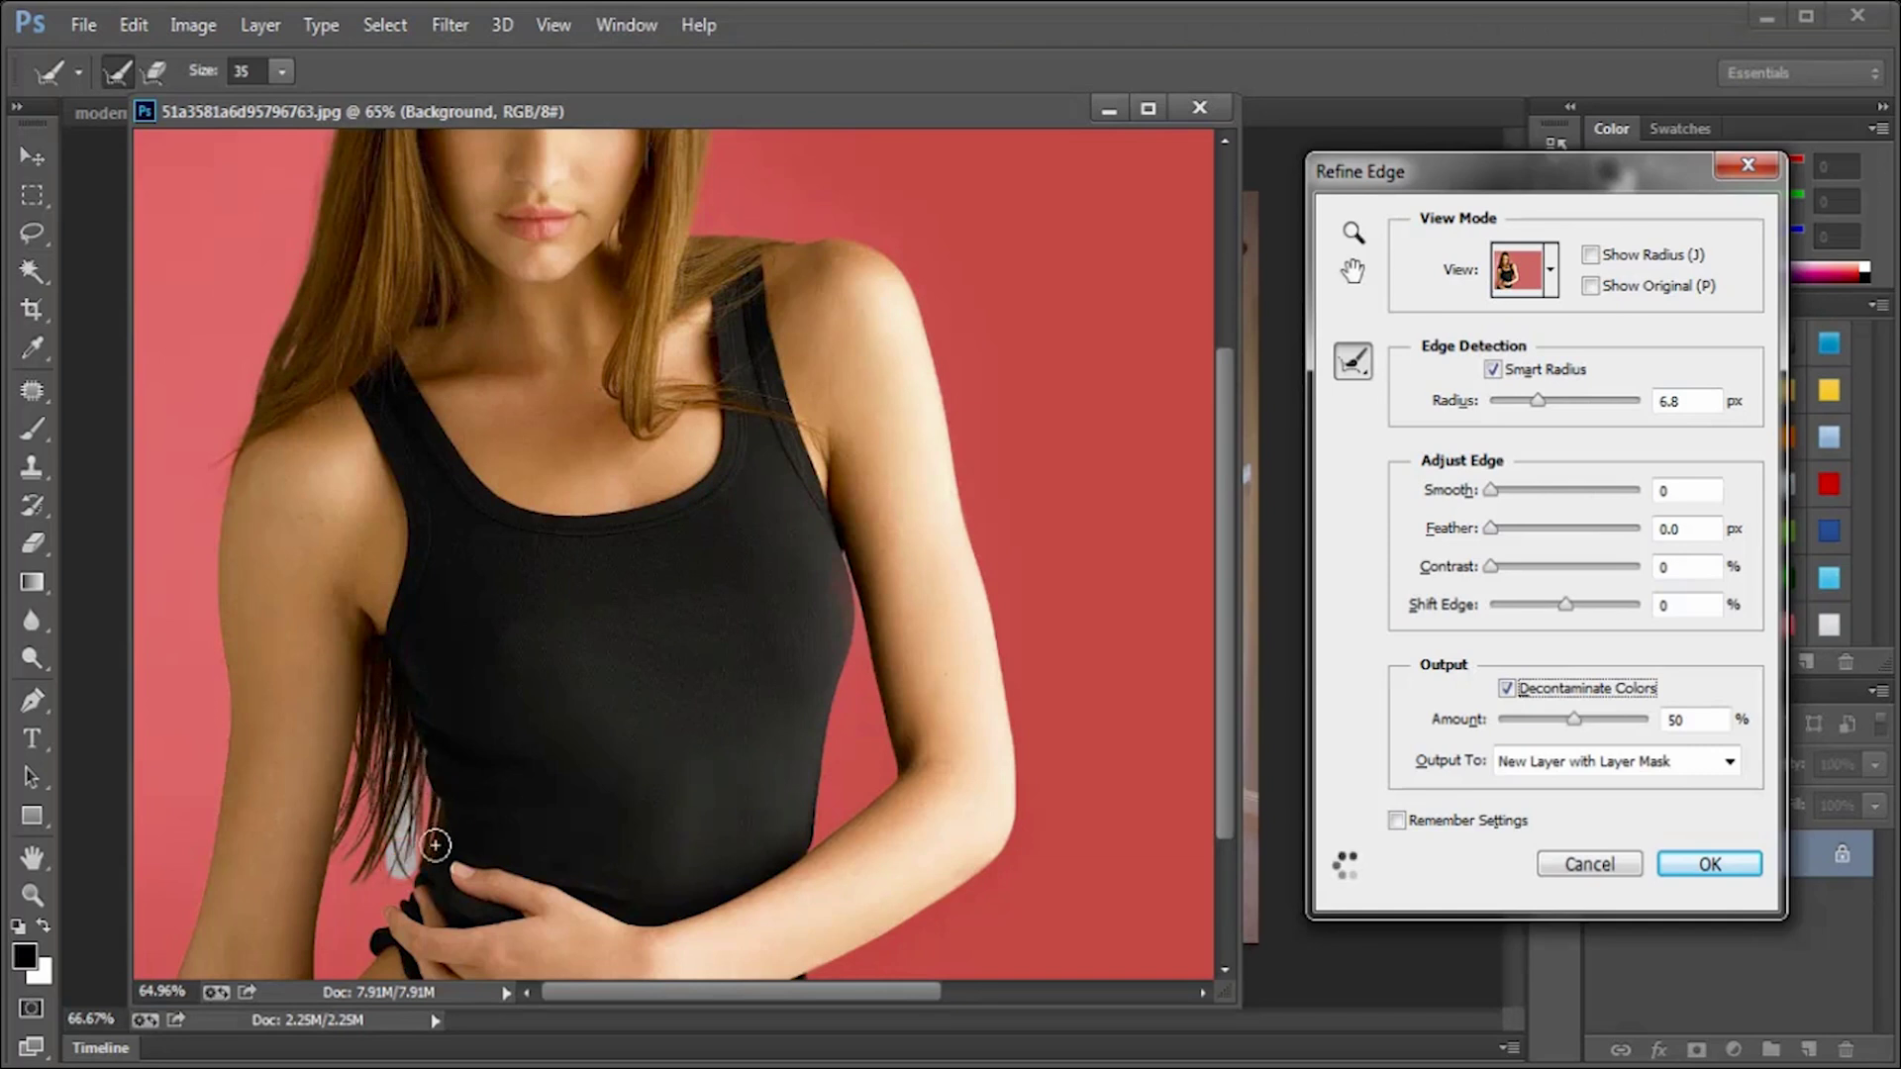
mouse_move(438, 845)
left_mouse_down()
mouse_move(442, 828)
mouse_move(454, 842)
left_mouse_up()
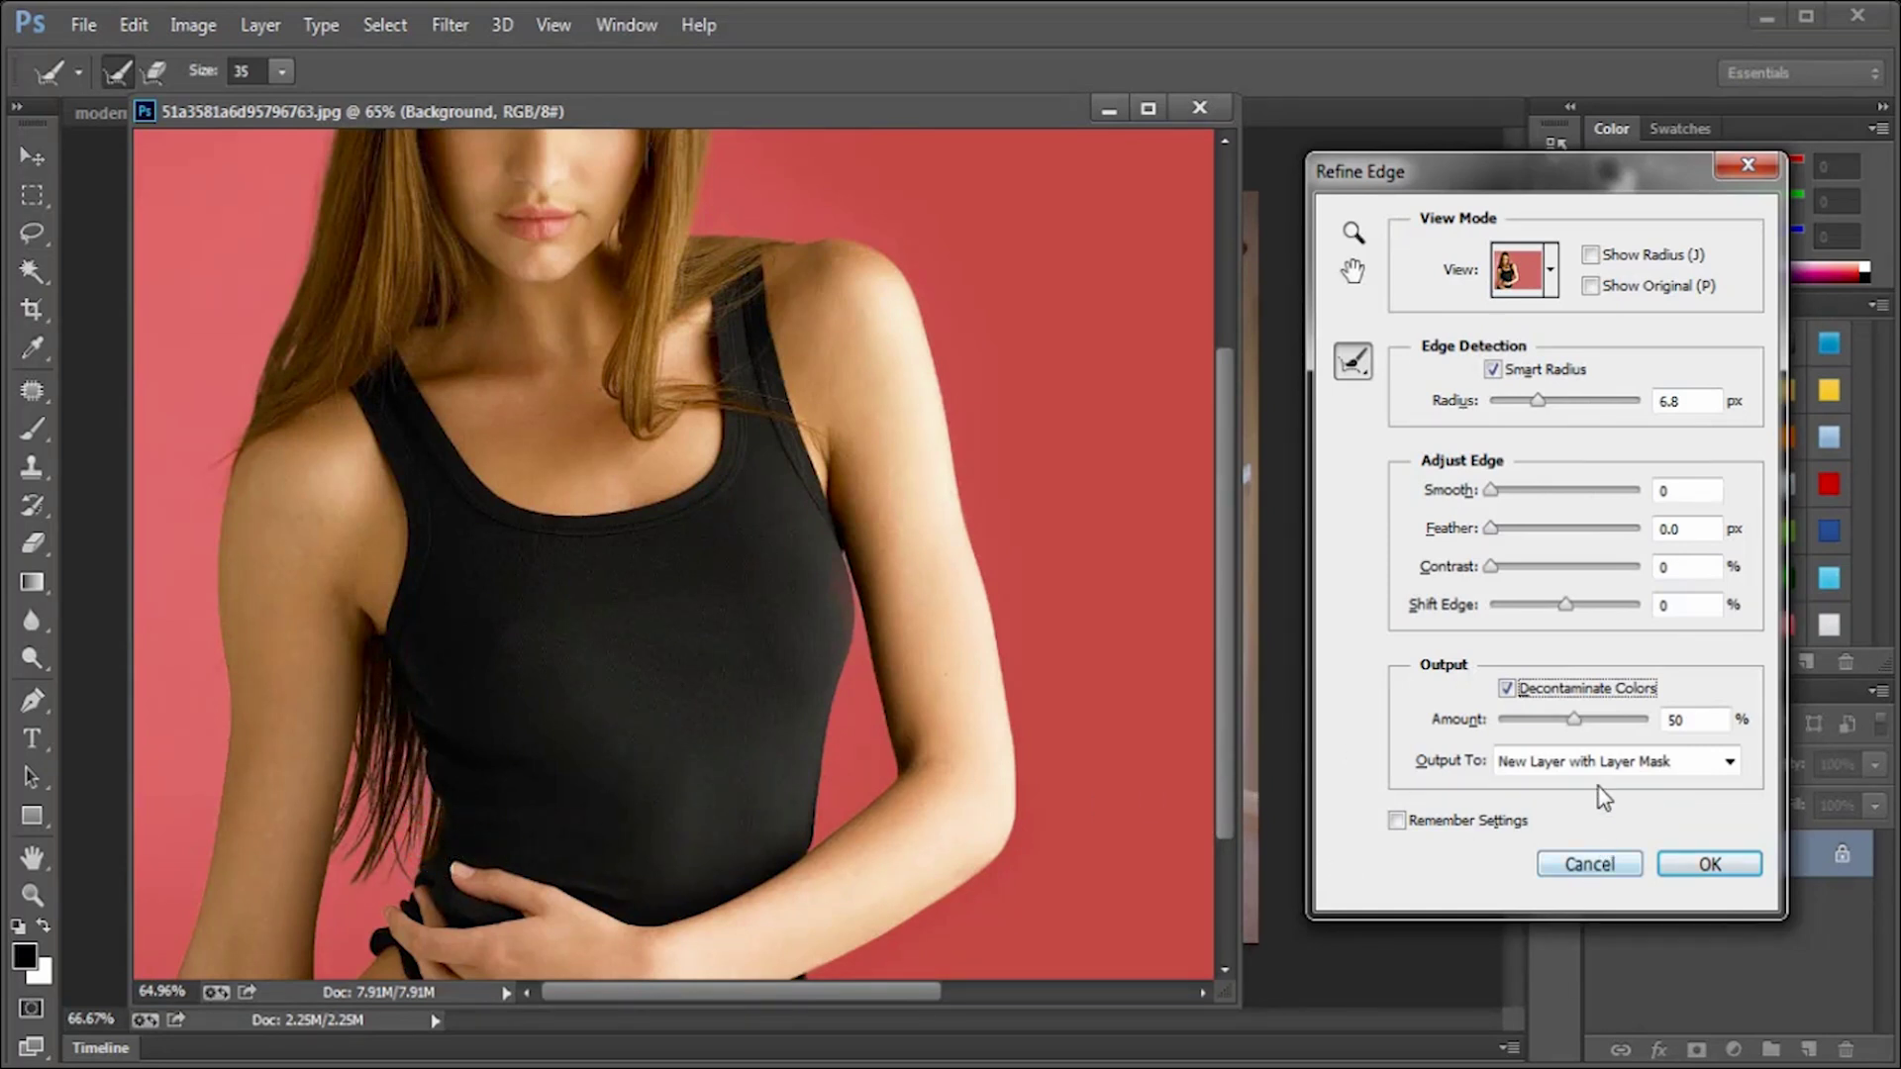
left_click(1647, 766)
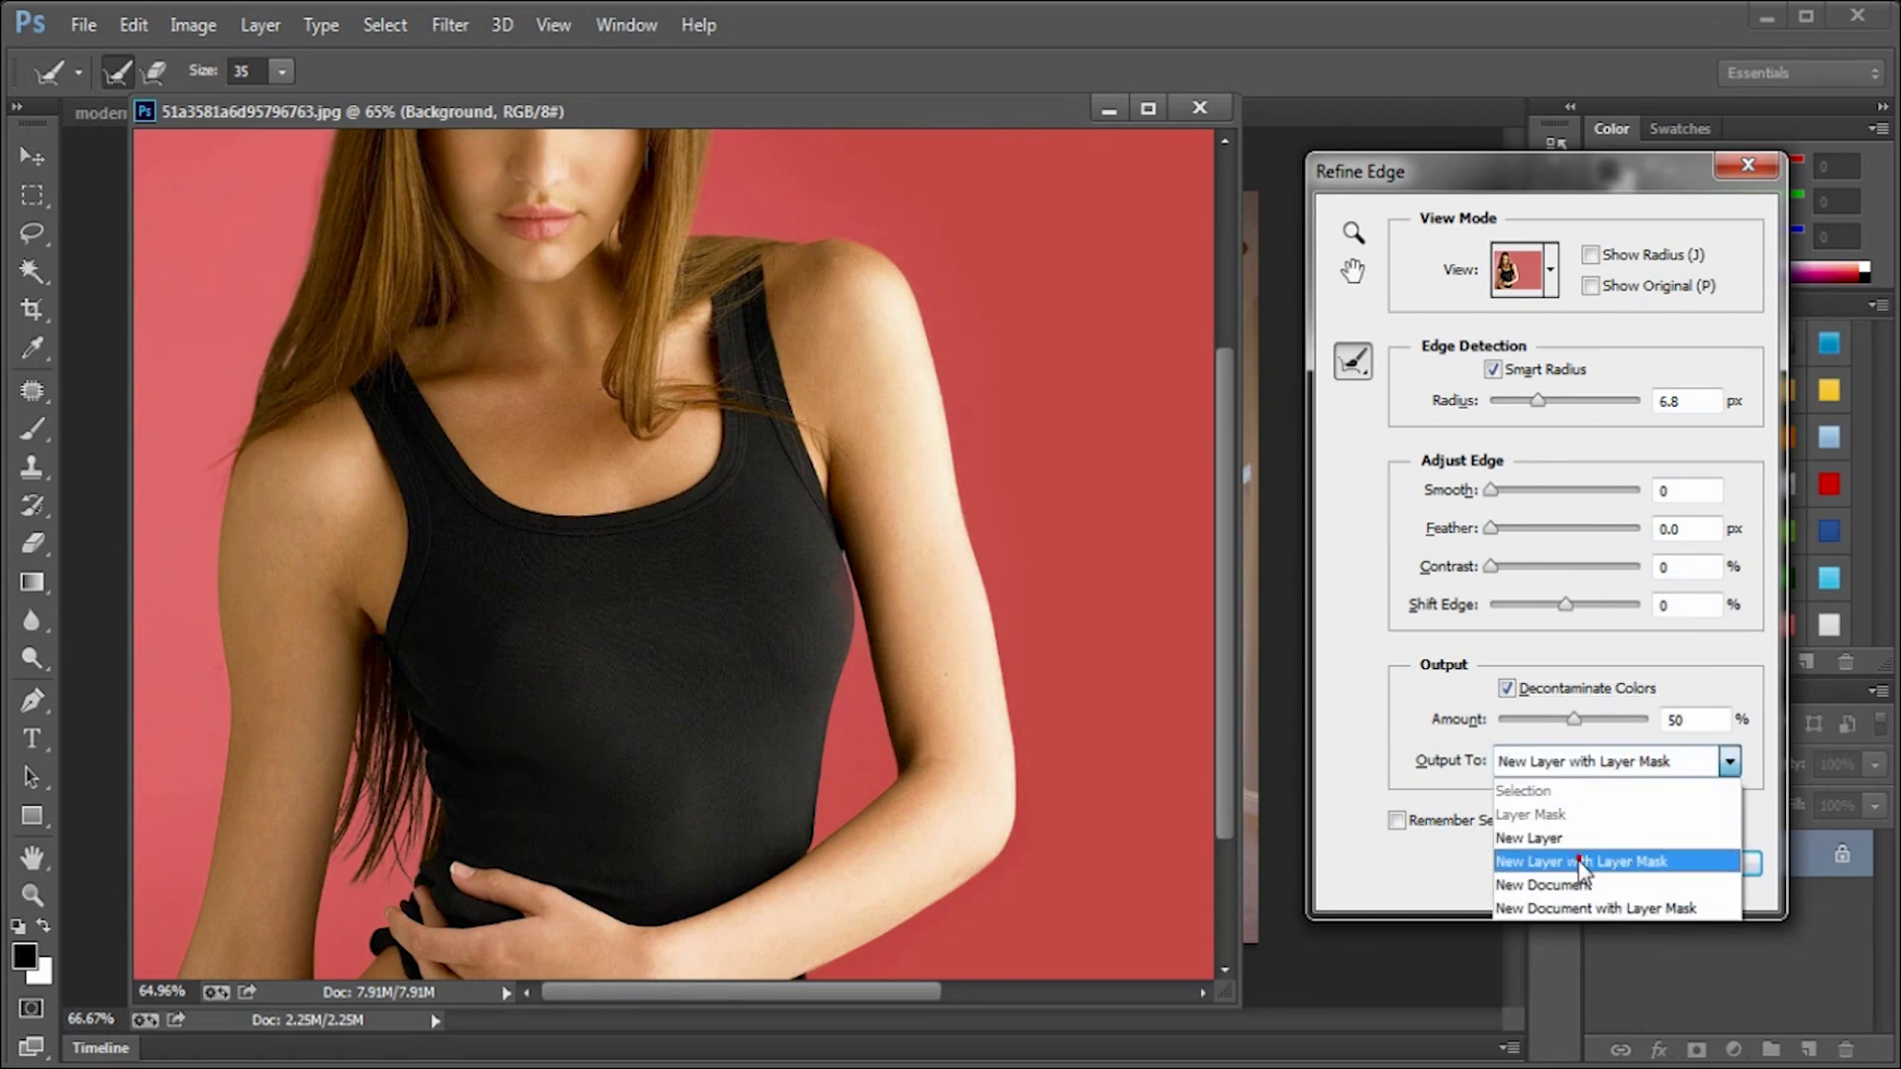
left_click(1614, 861)
left_click(1671, 879)
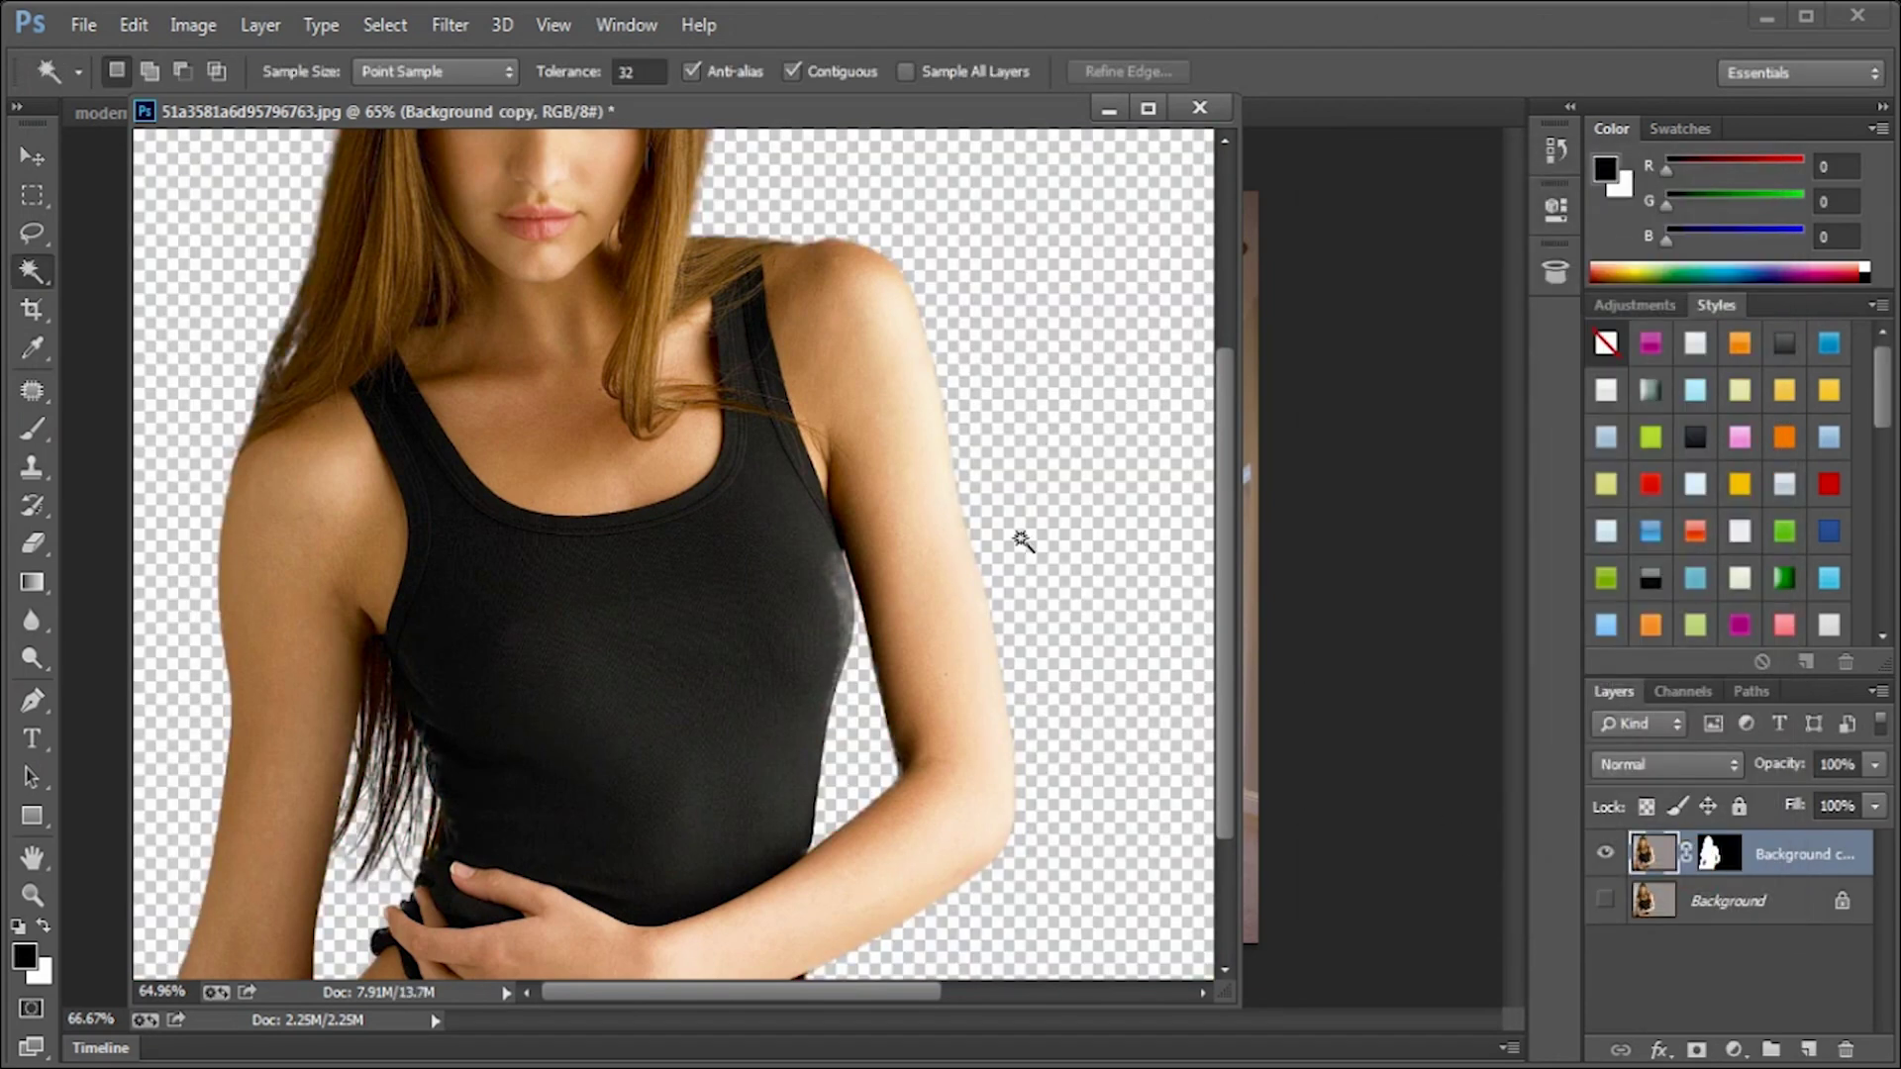
scroll(1010, 581, "up", 2)
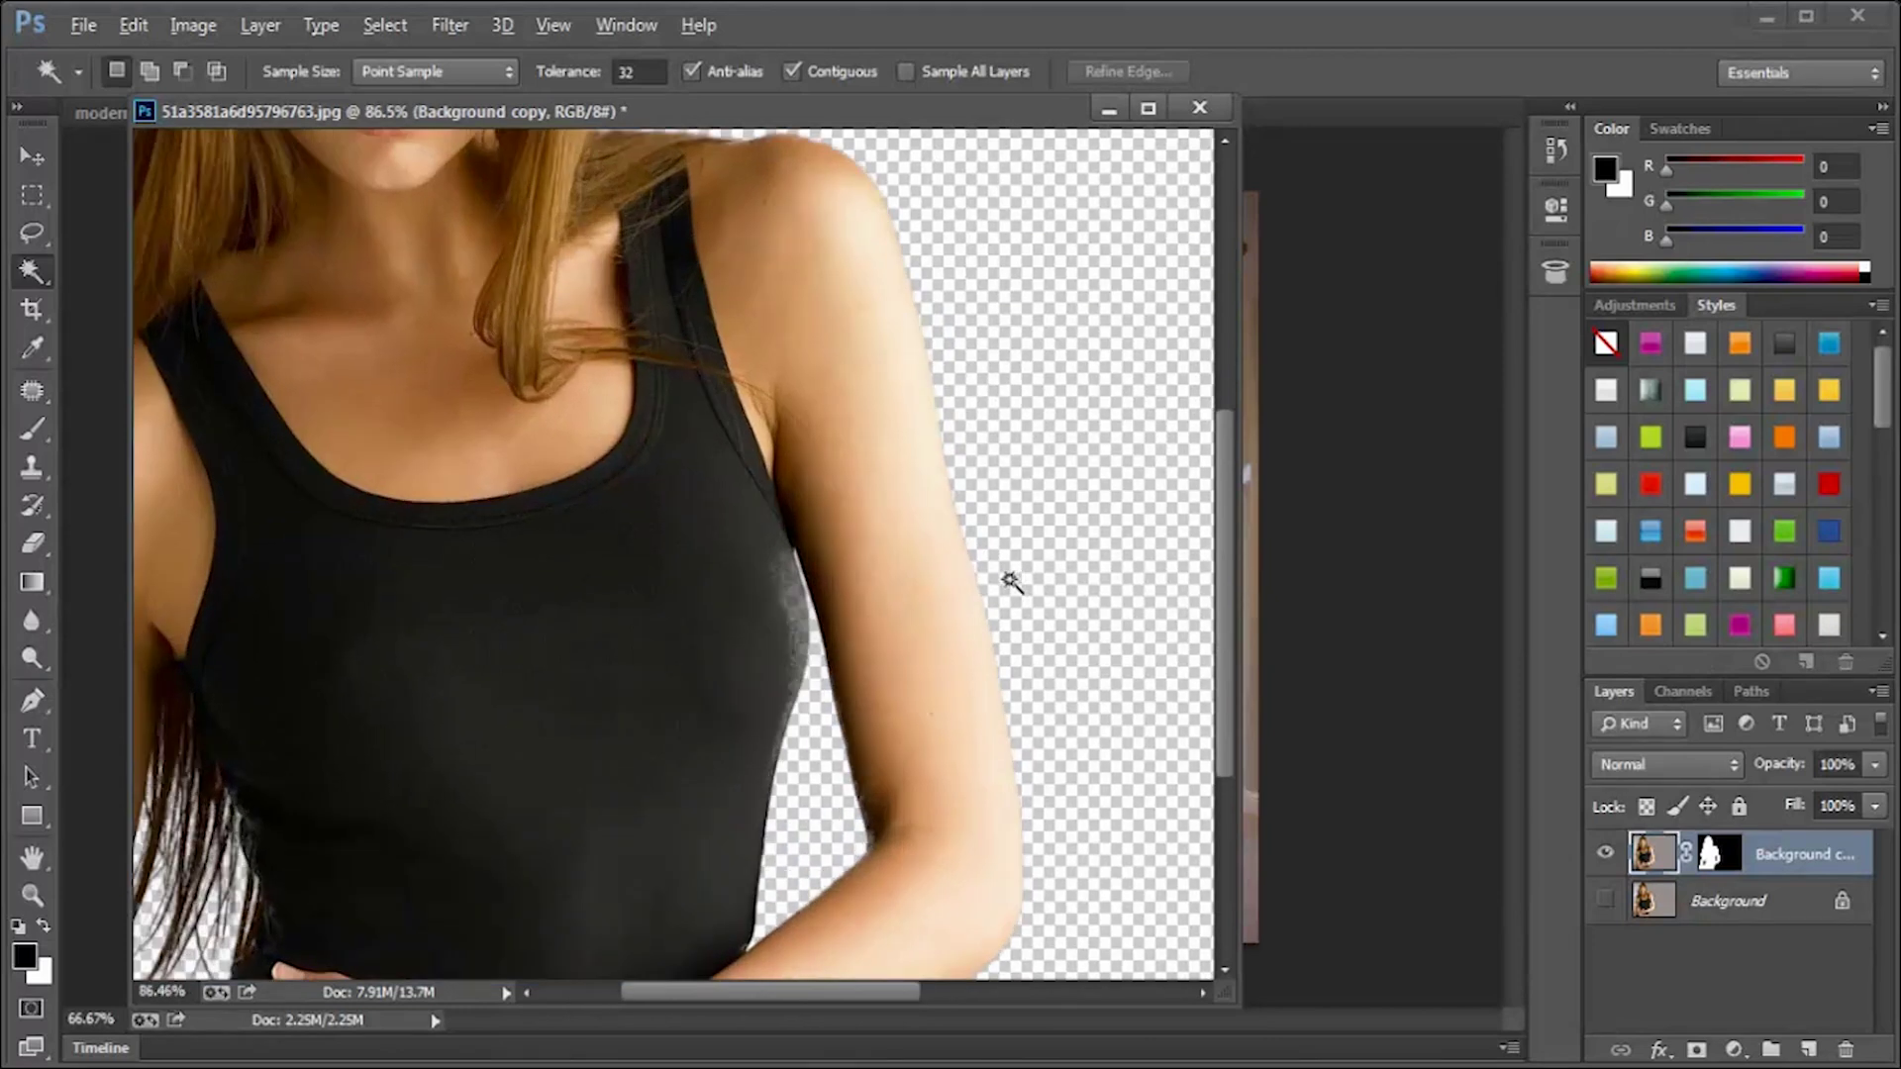
scroll(1010, 581, "down", 3)
scroll(1013, 598, "up", 1)
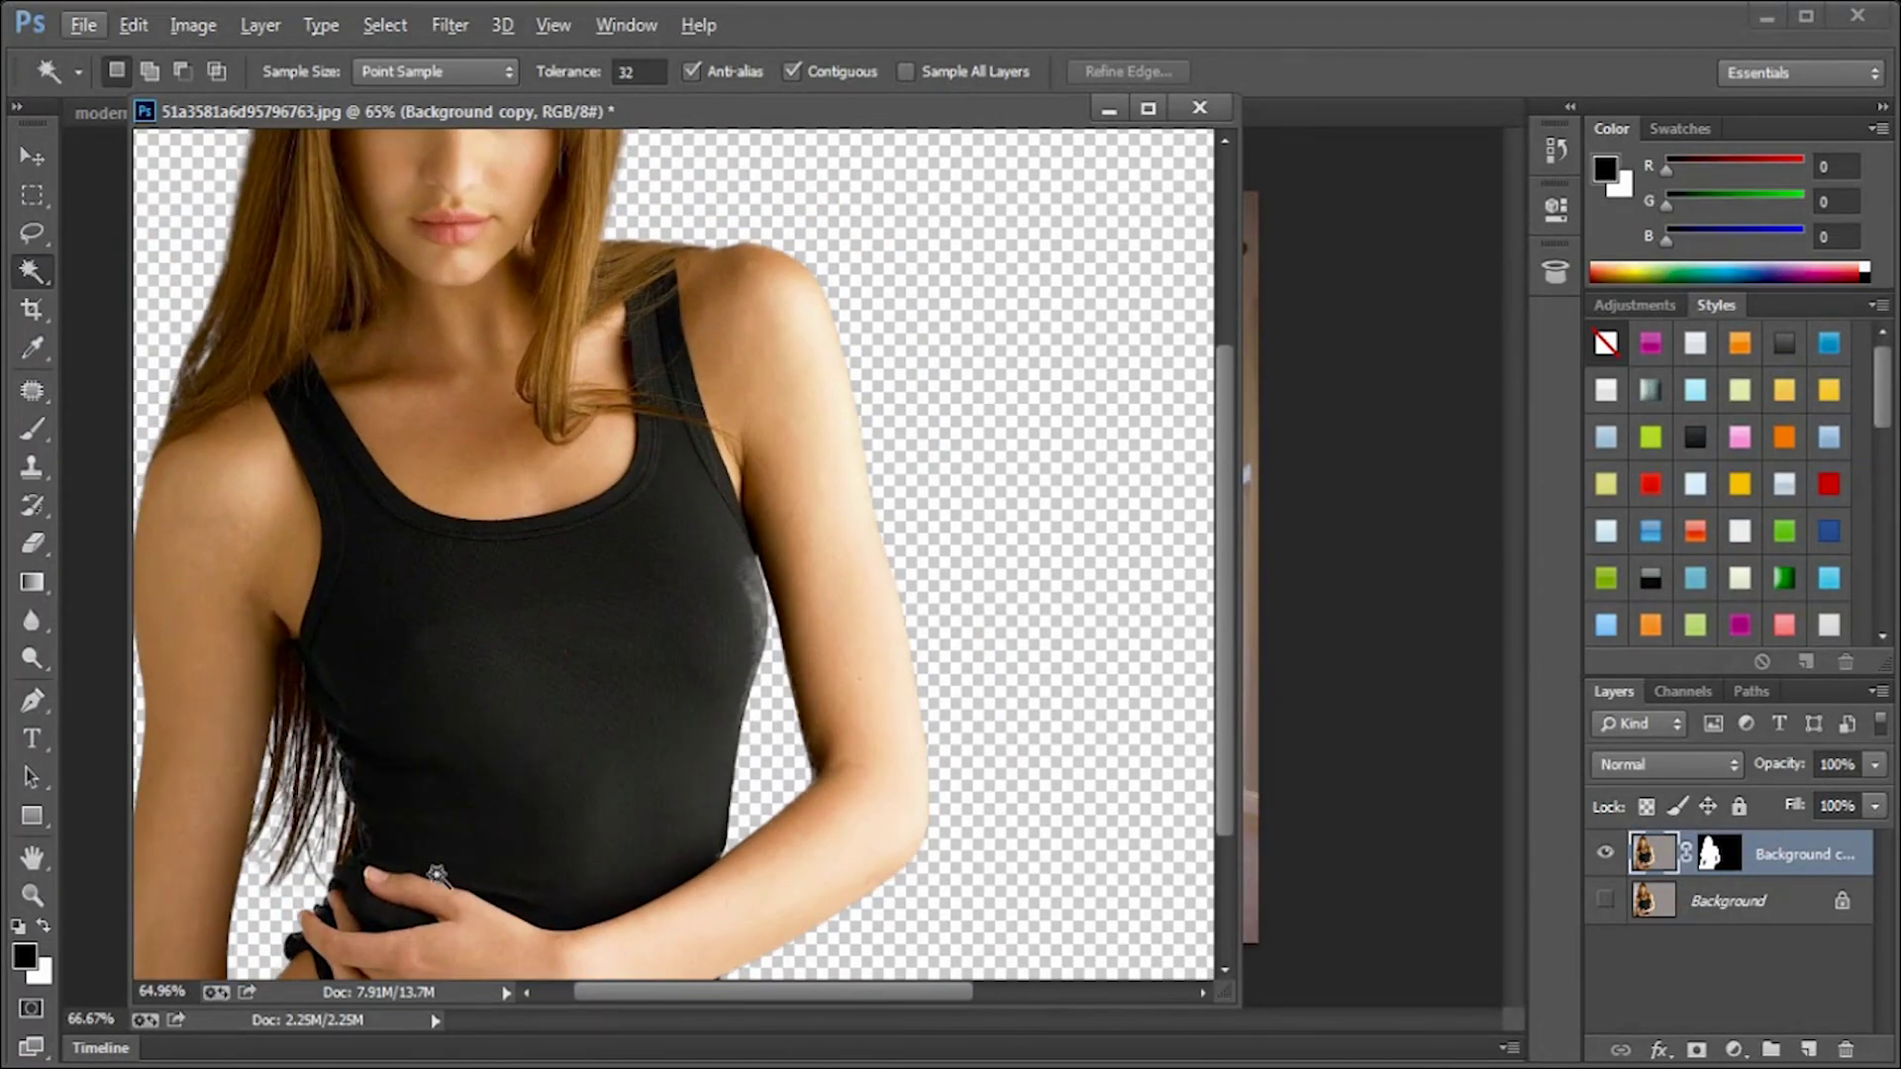
Step: Paint the layer mask black and white to fix the shirt edge and the left-side hair
left_click(40, 926)
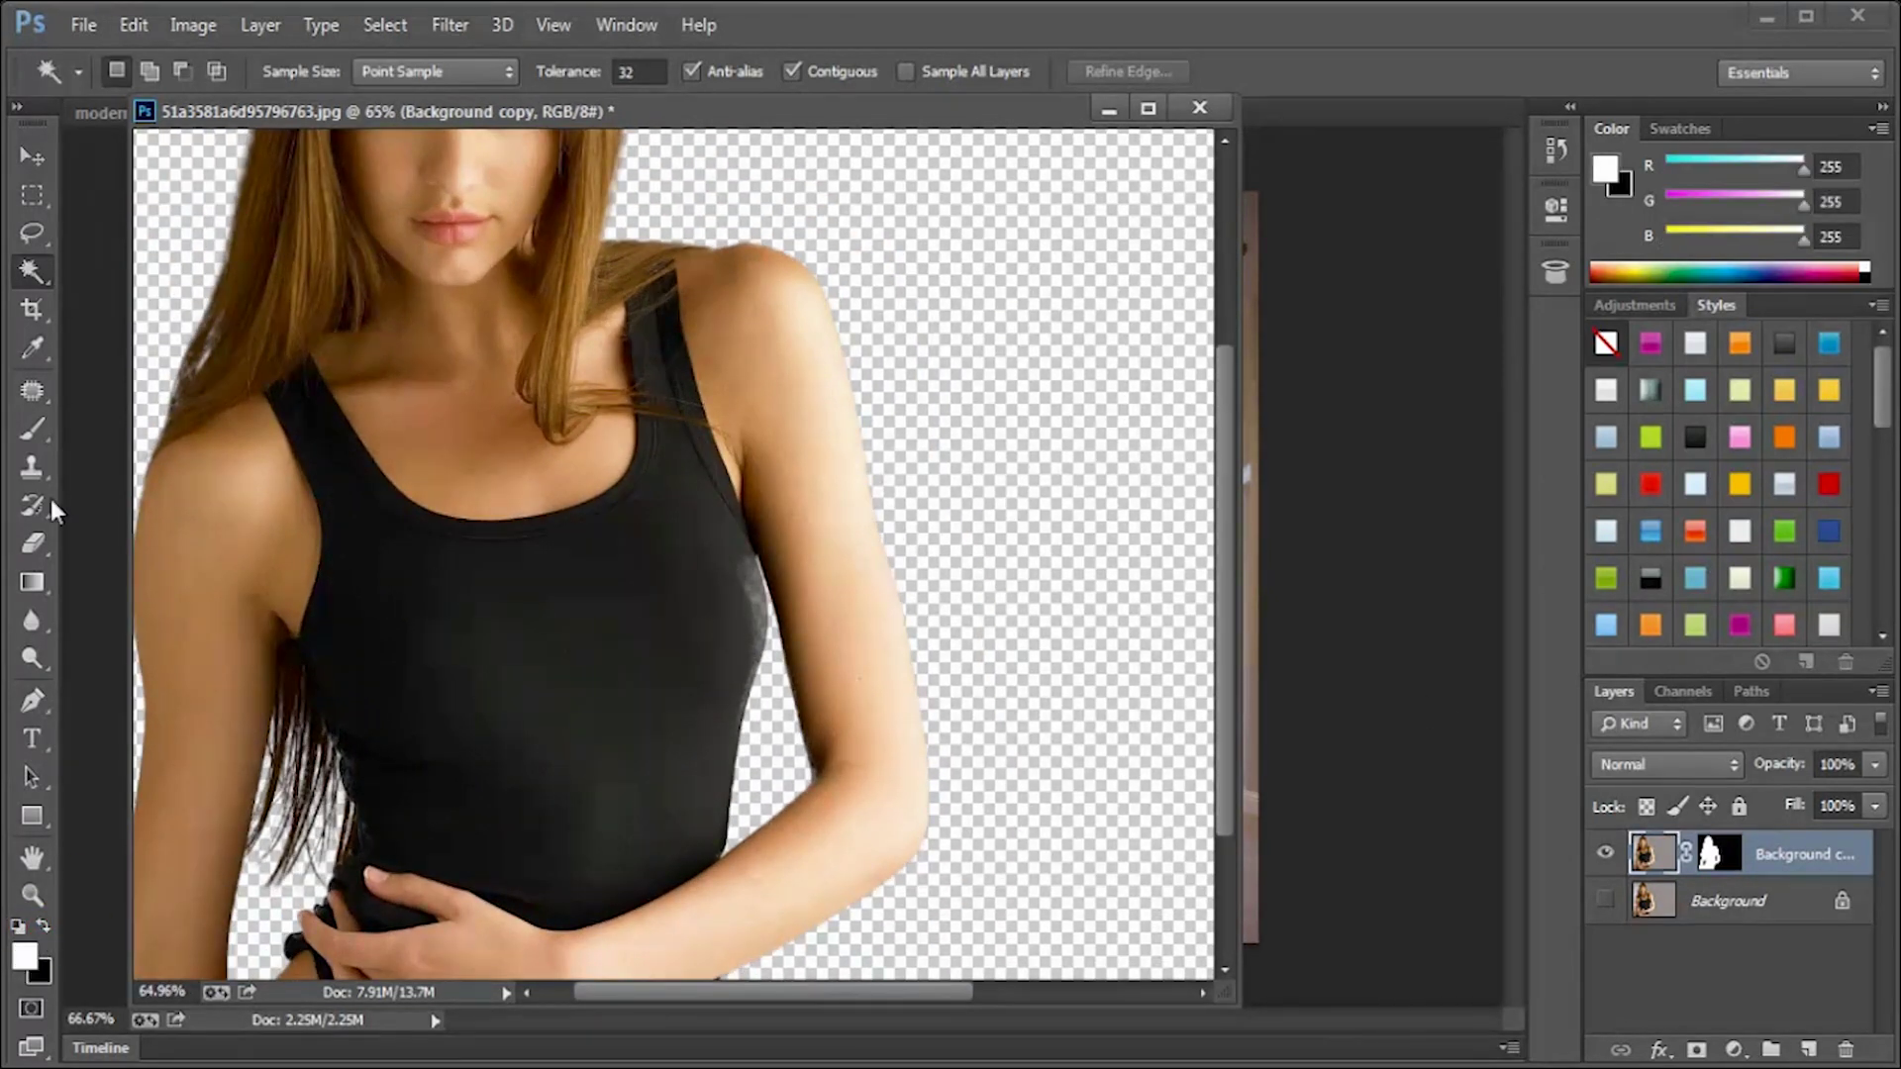
left_click(40, 433)
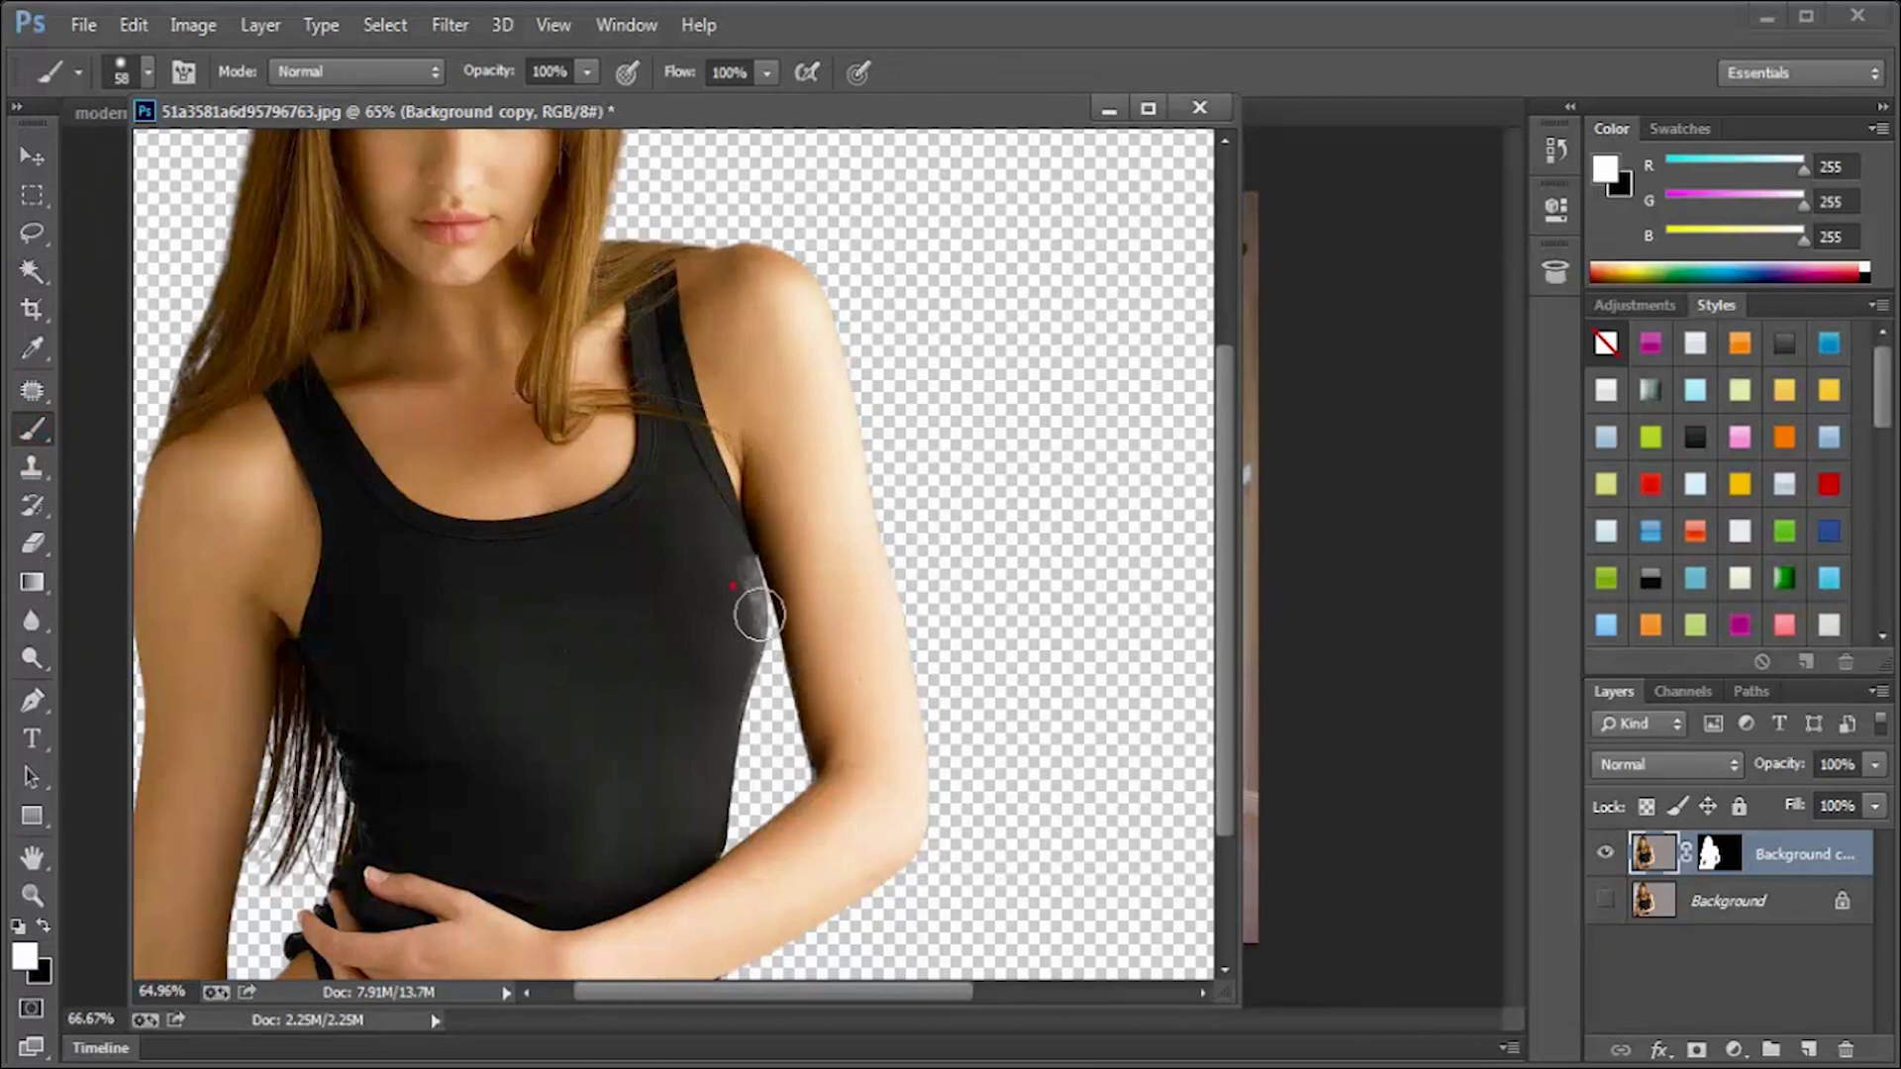
left_click(732, 587)
left_click(1711, 859)
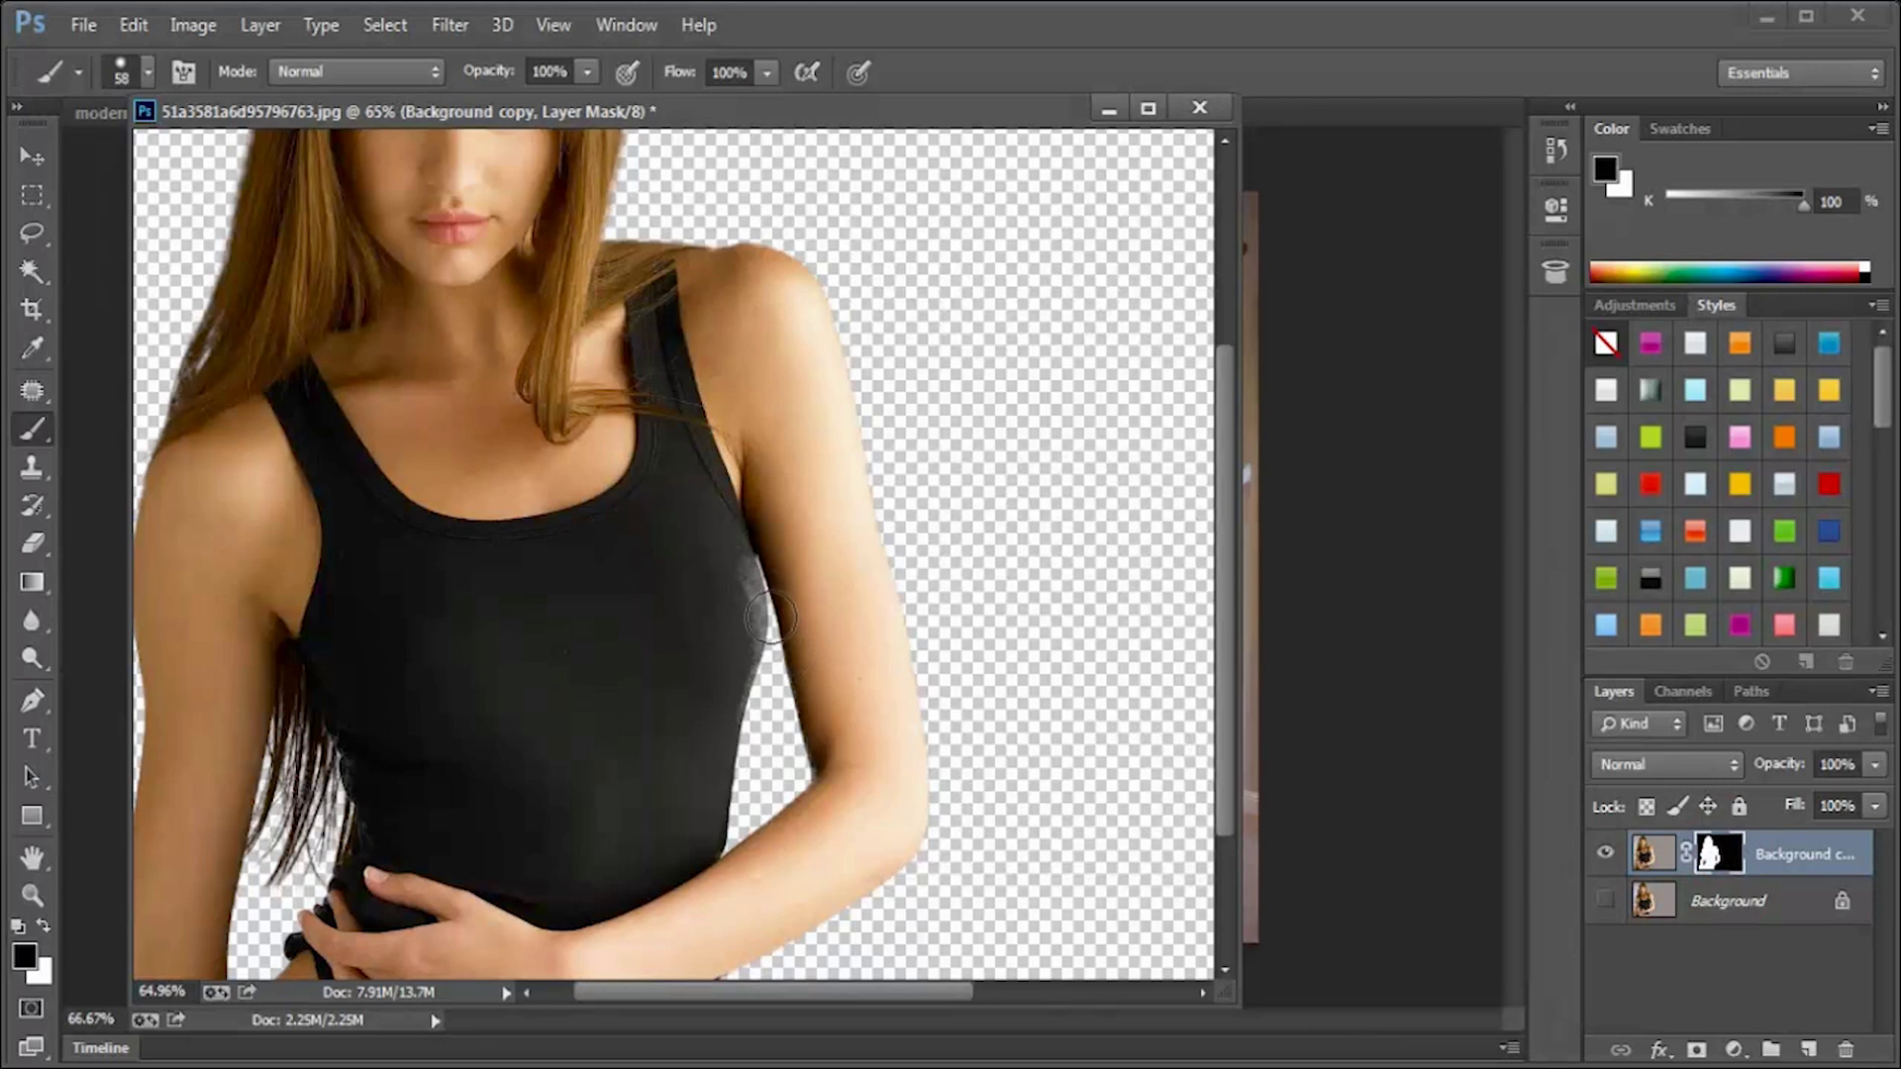
left_click(735, 582)
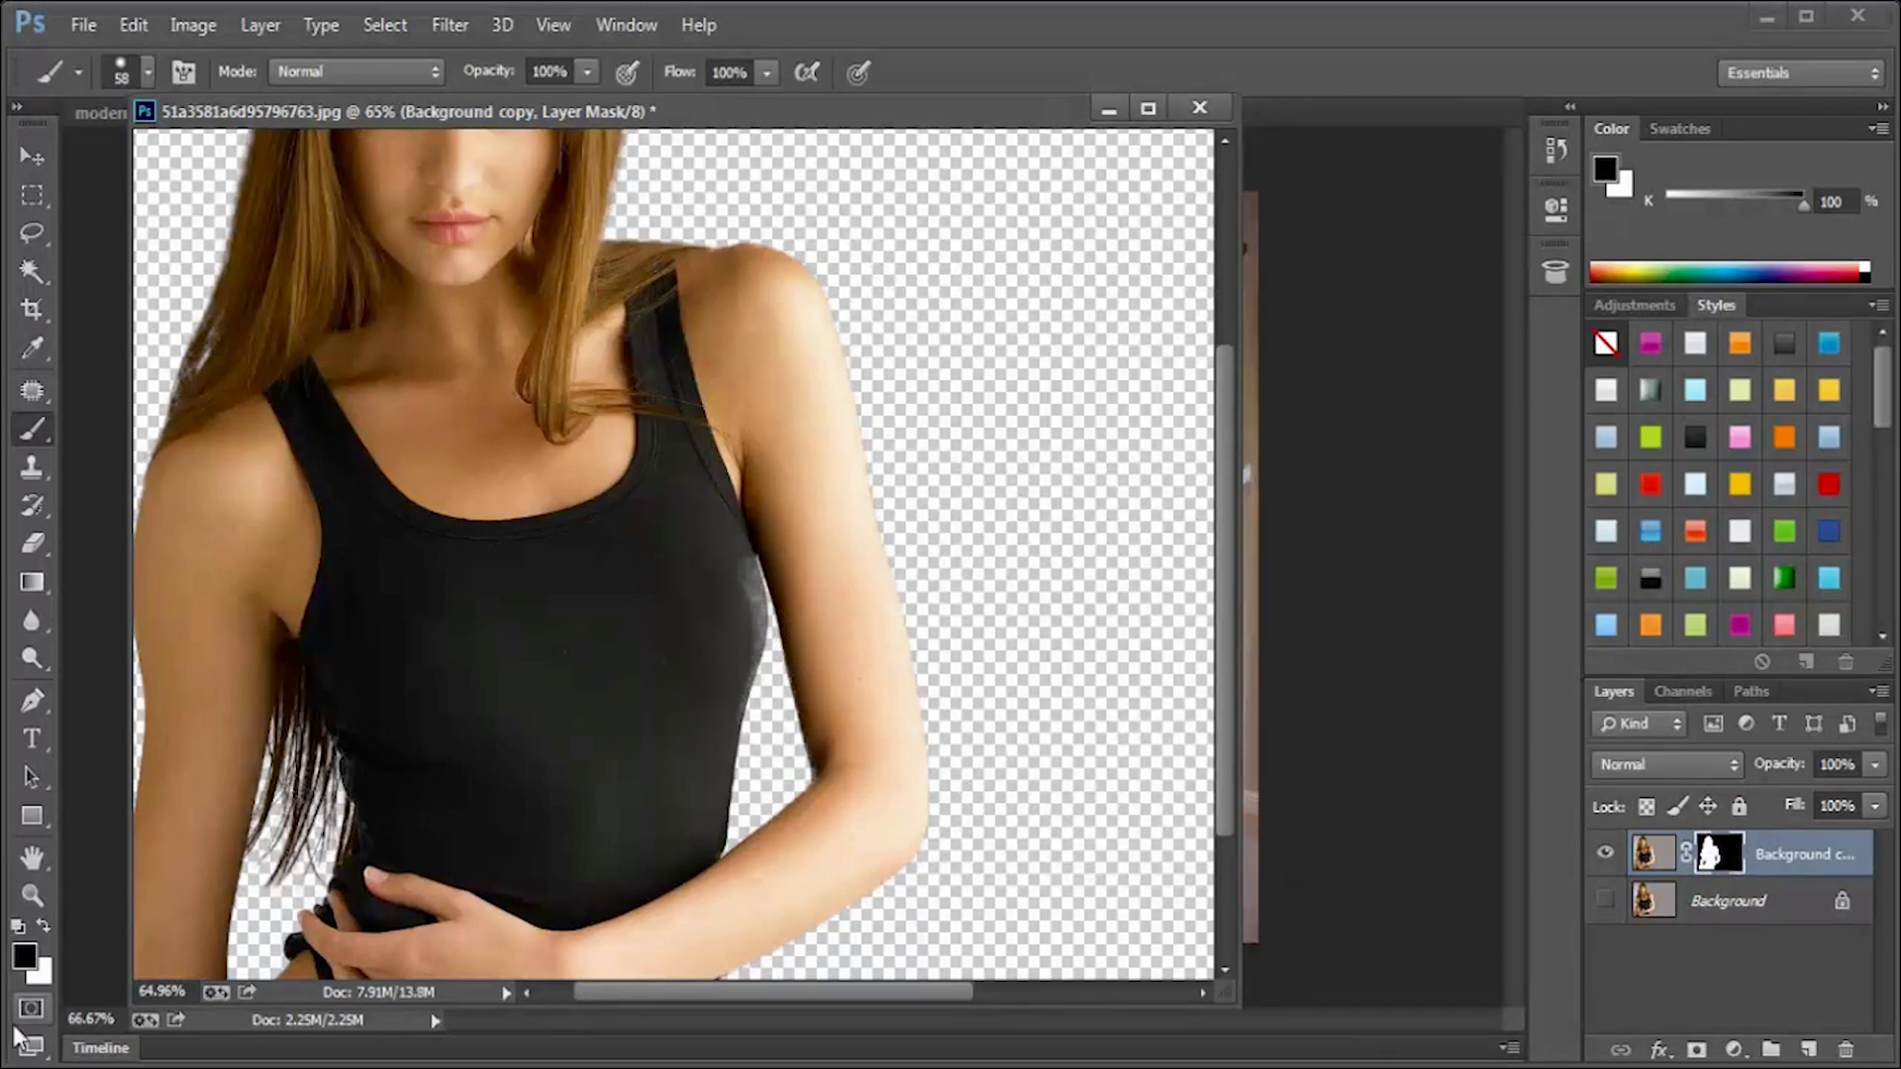
left_click(46, 927)
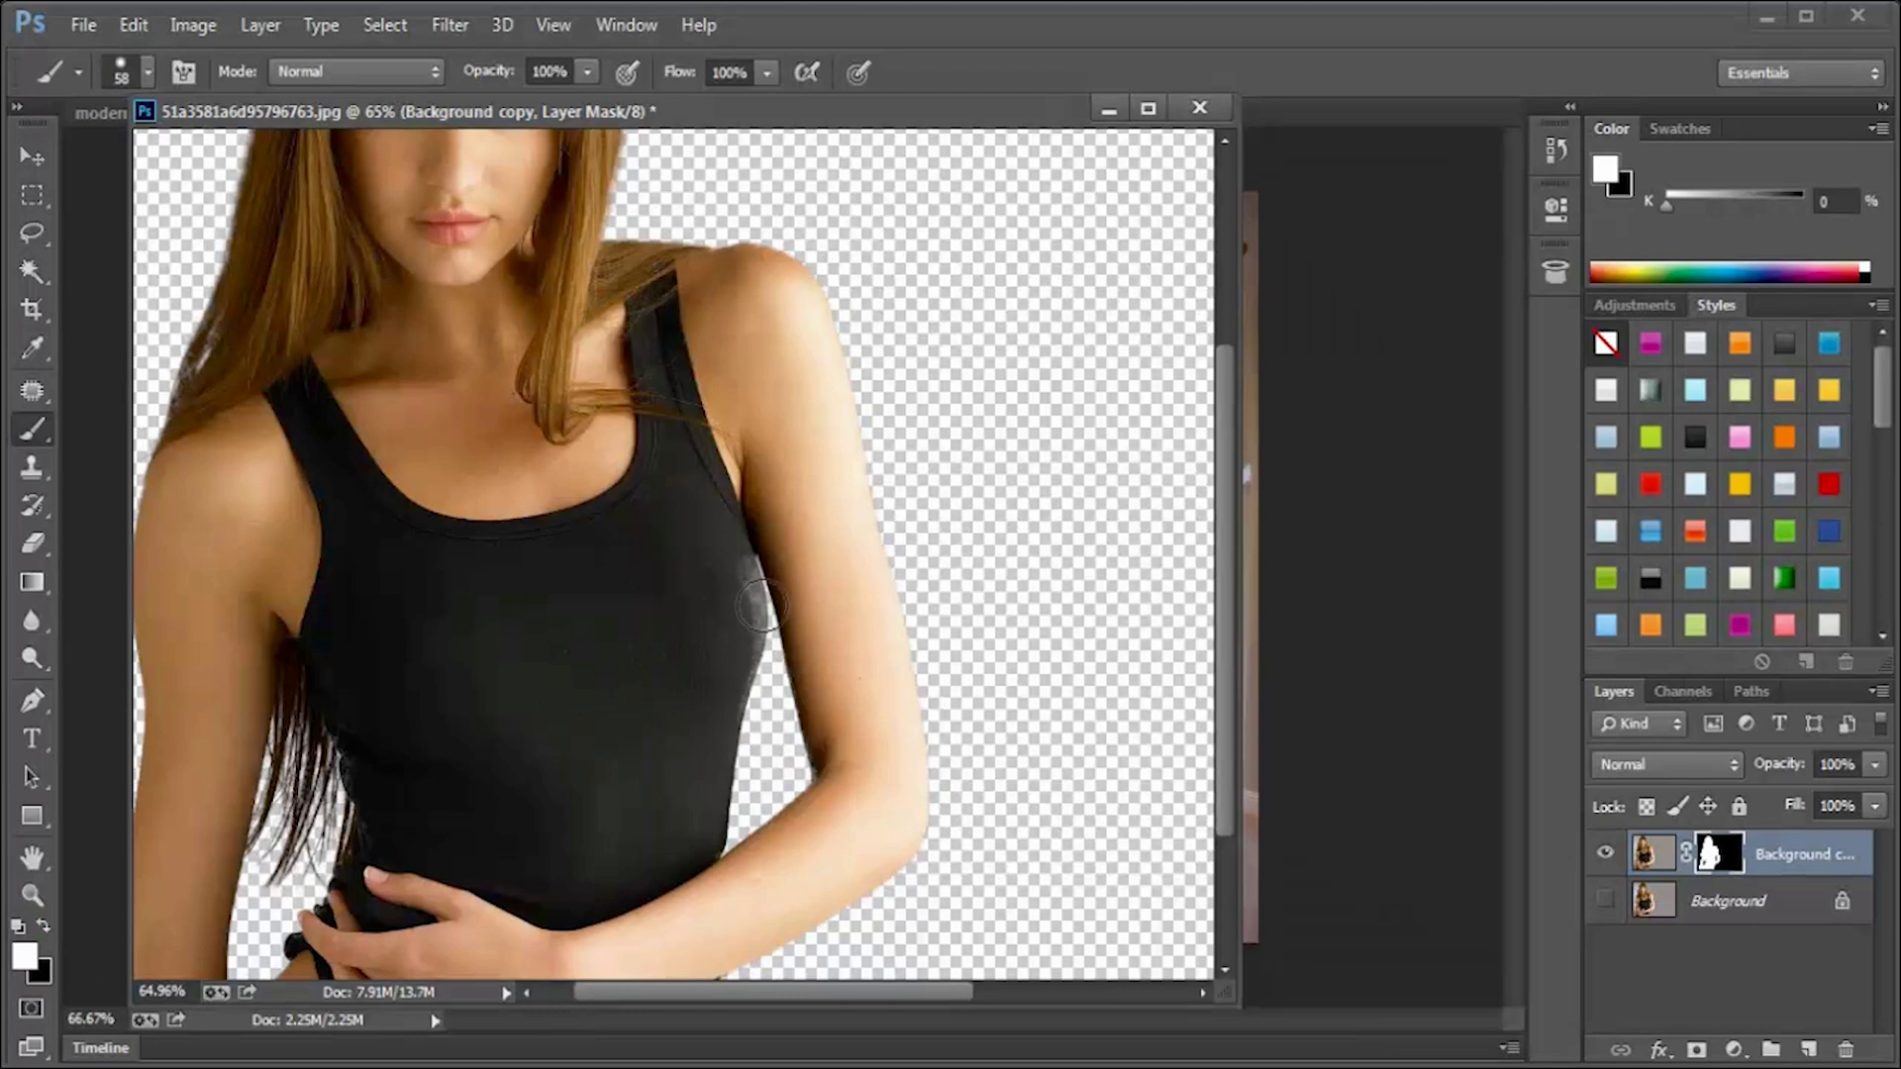
left_click_drag(761, 606, 750, 714)
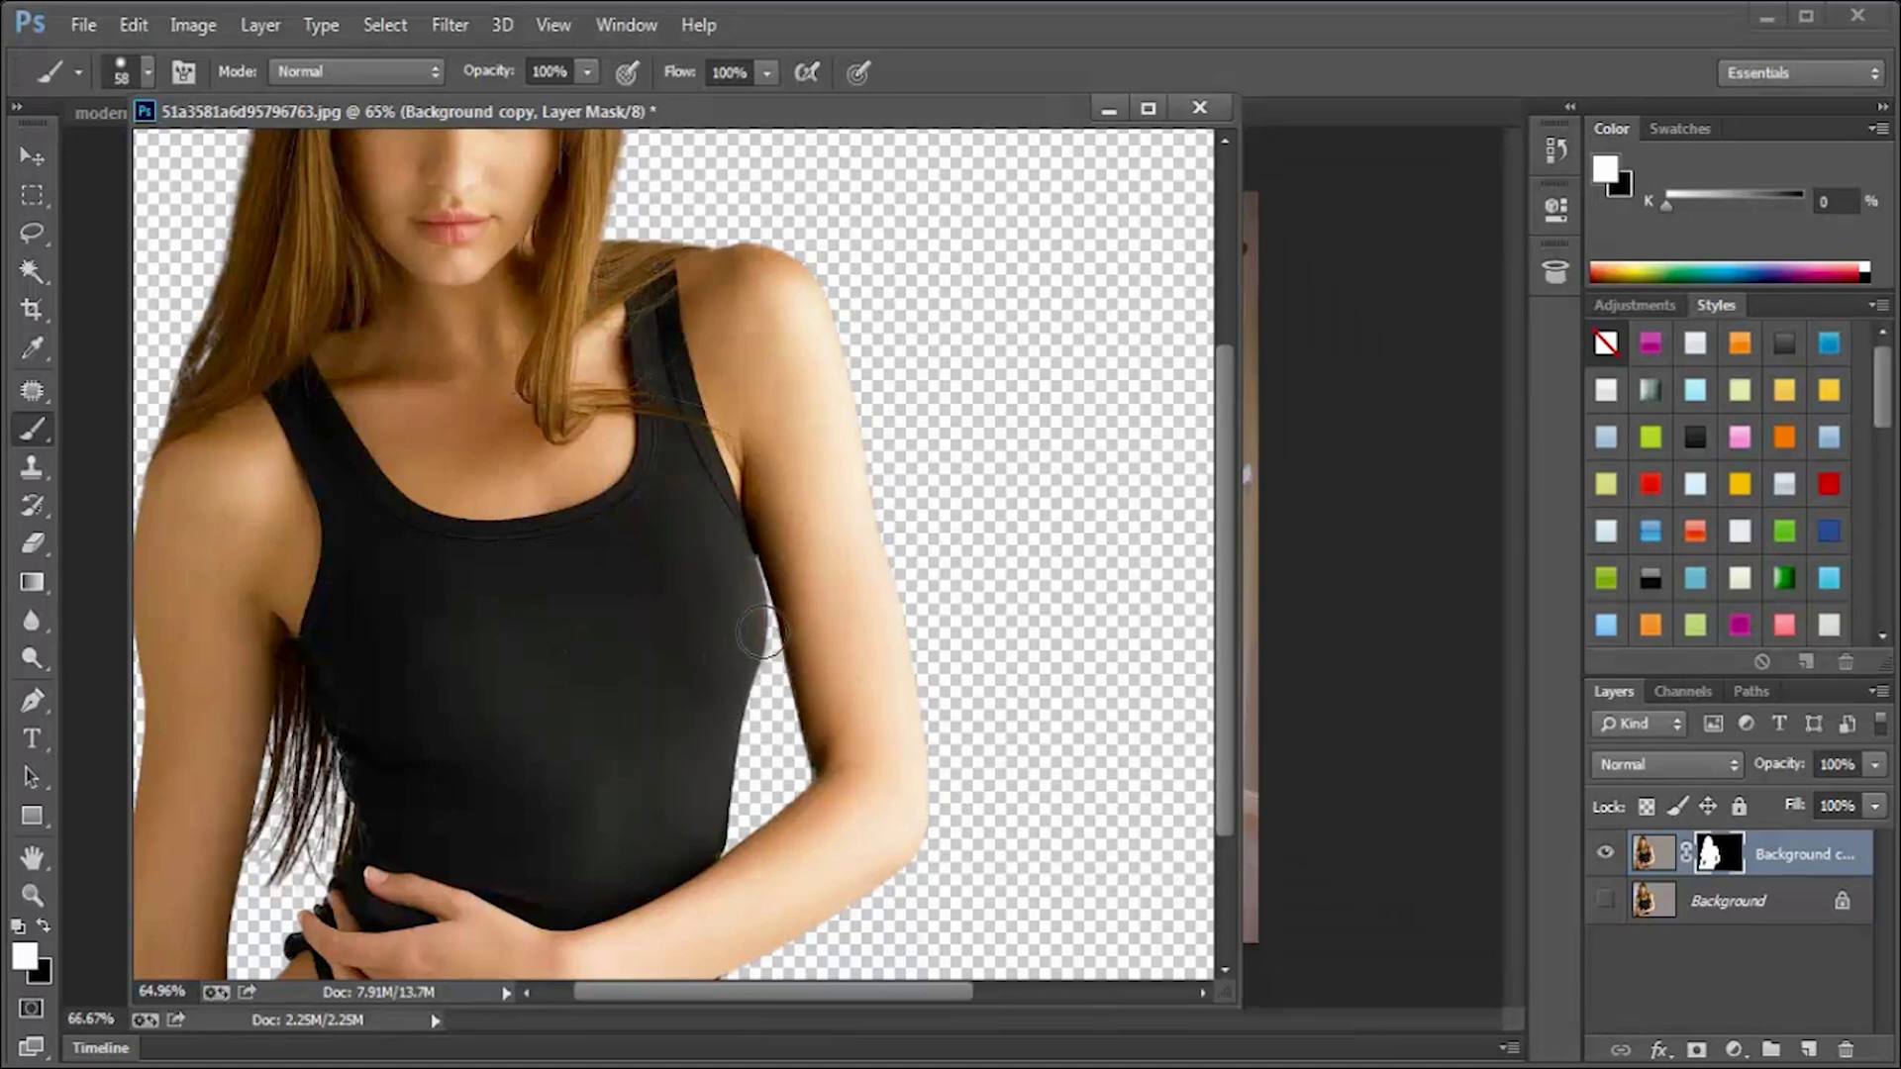
scroll(679, 529, "down", 2)
scroll(490, 714, "down", 1)
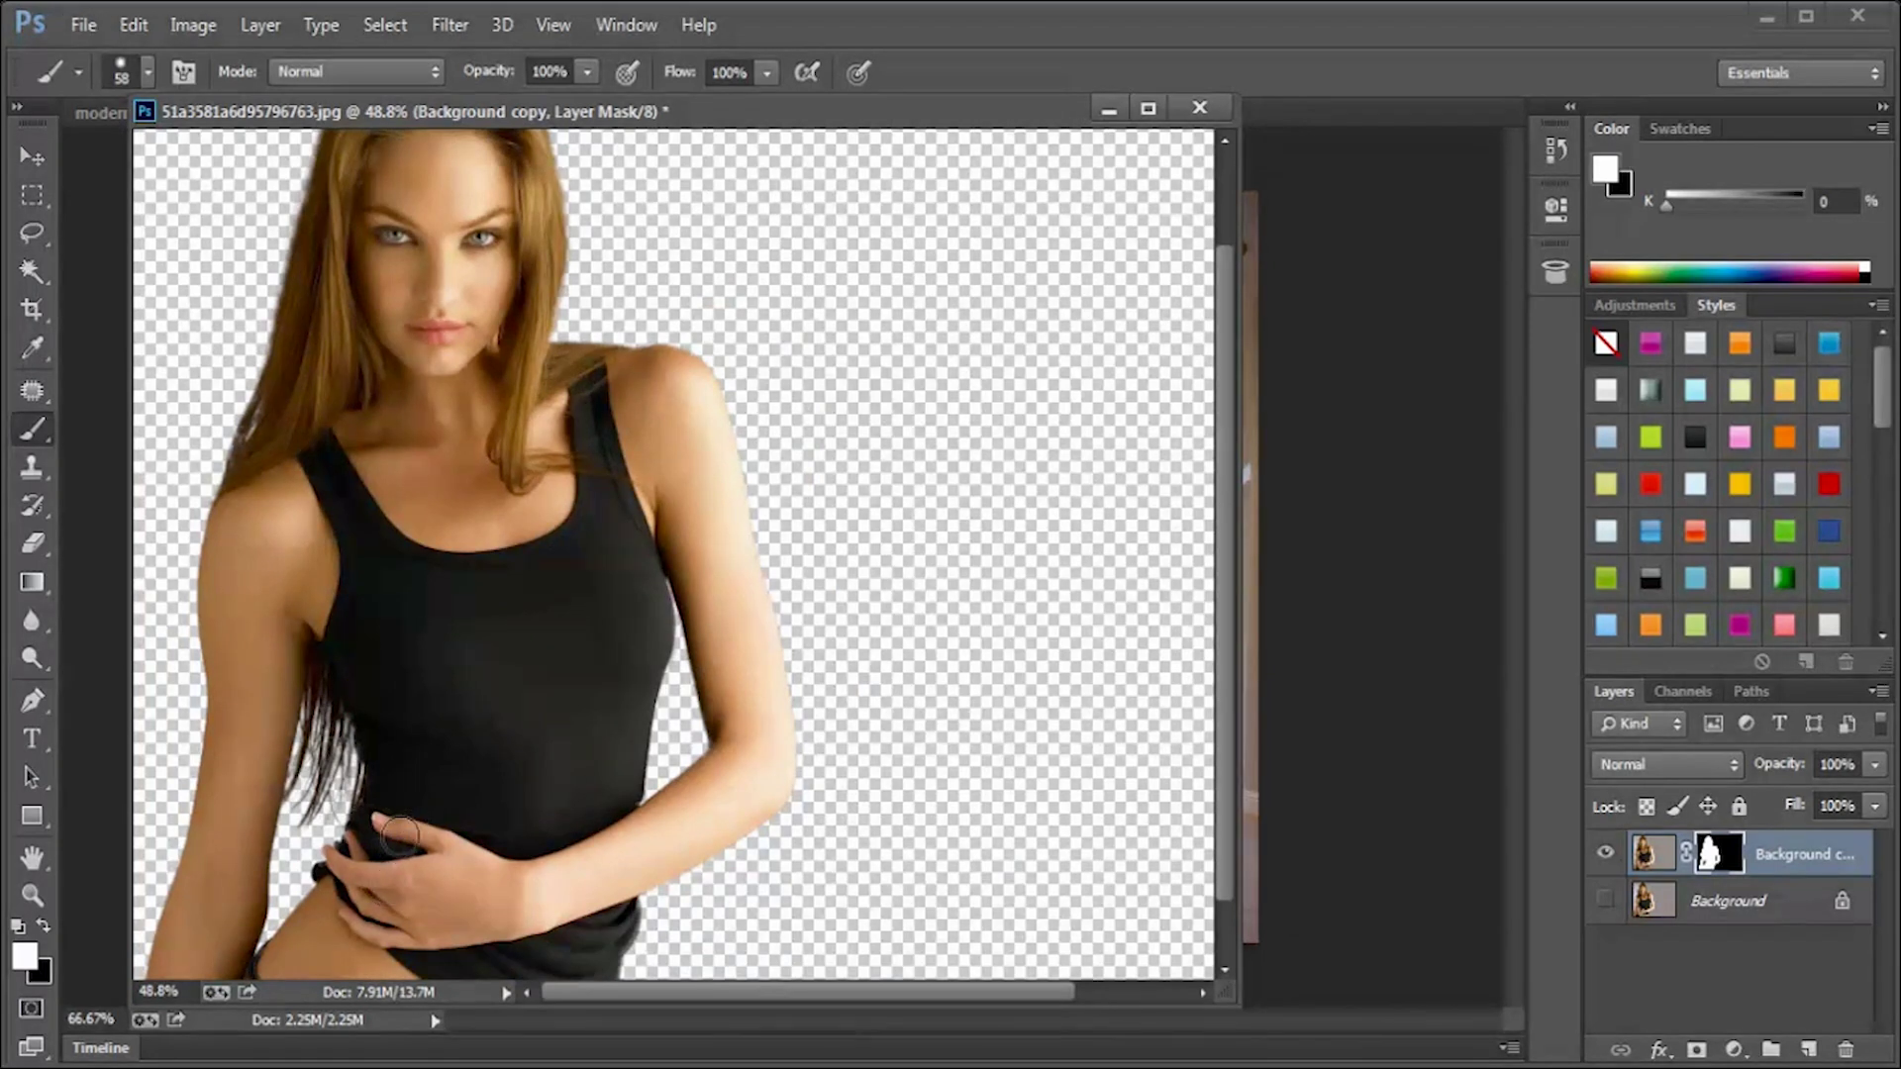
left_click_drag(271, 416, 275, 474)
scroll(520, 411, "down", 1)
scroll(523, 407, "down", 1)
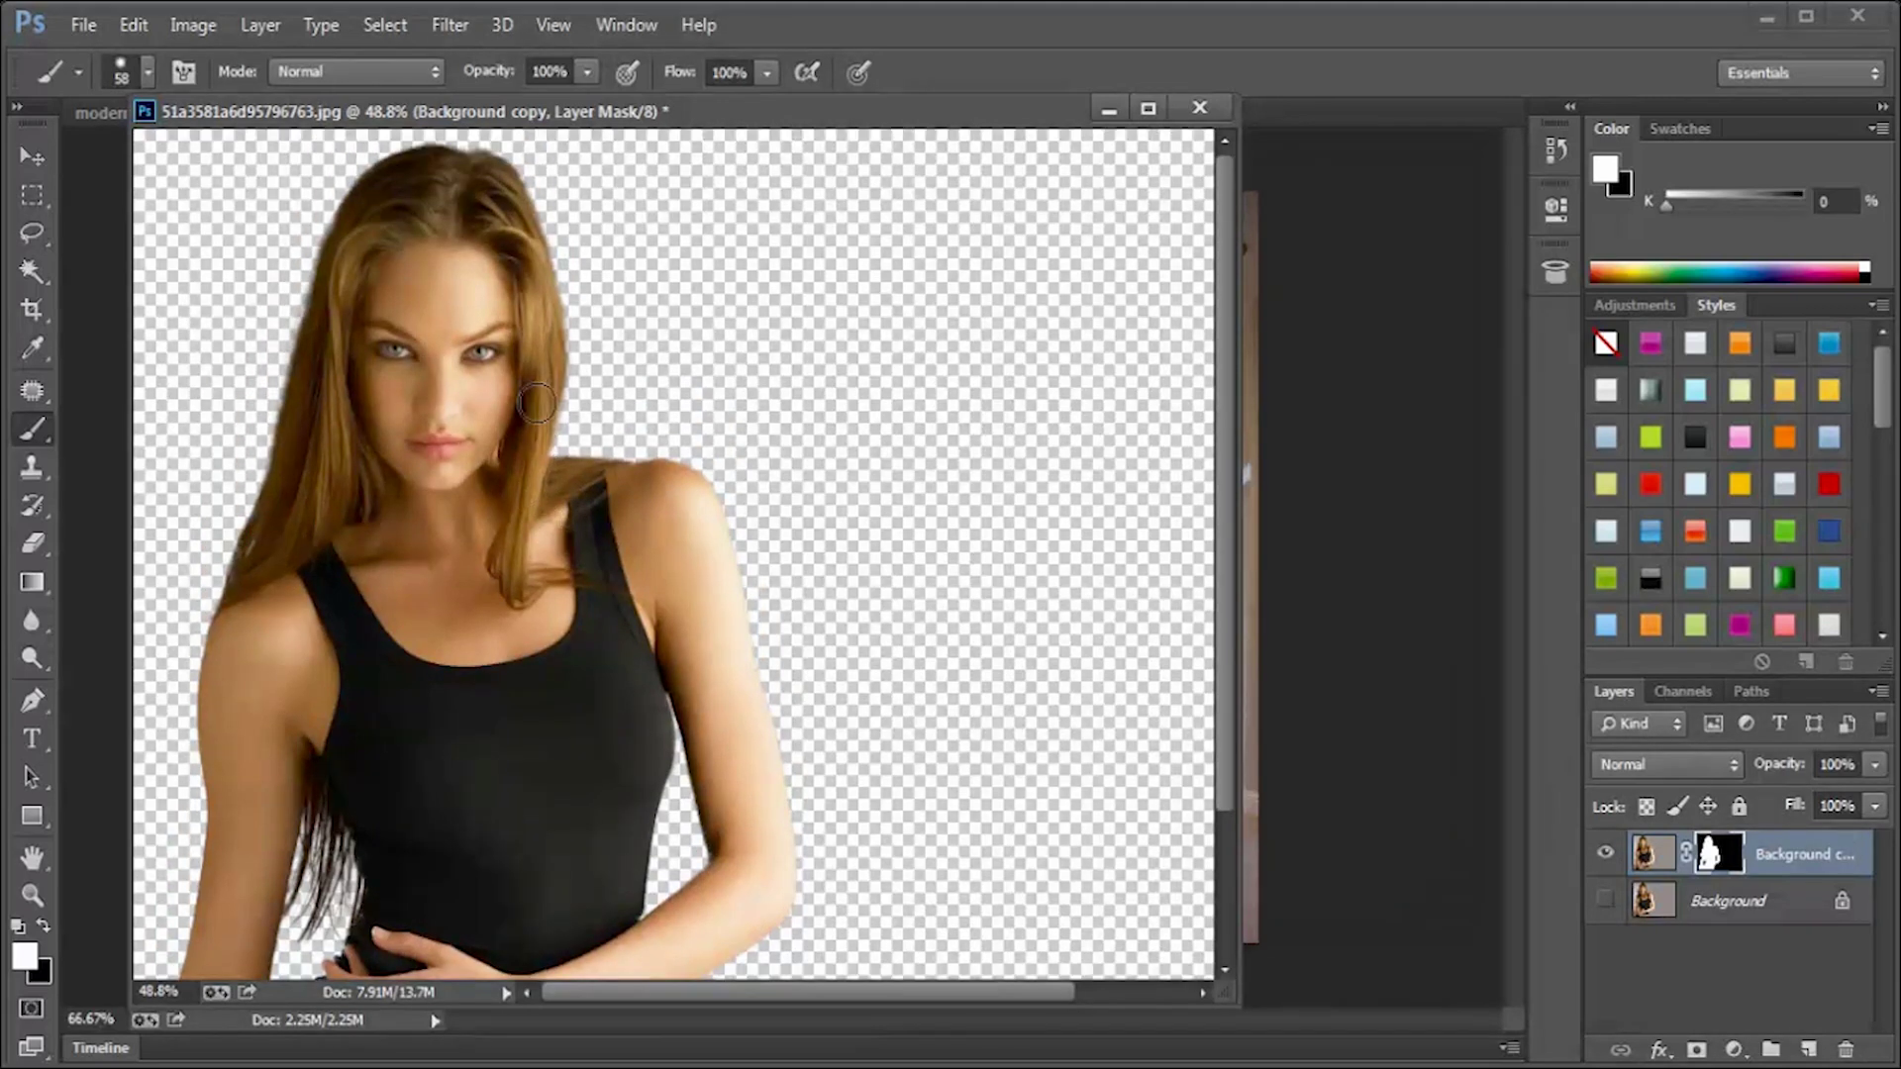
scroll(527, 403, "down", 1)
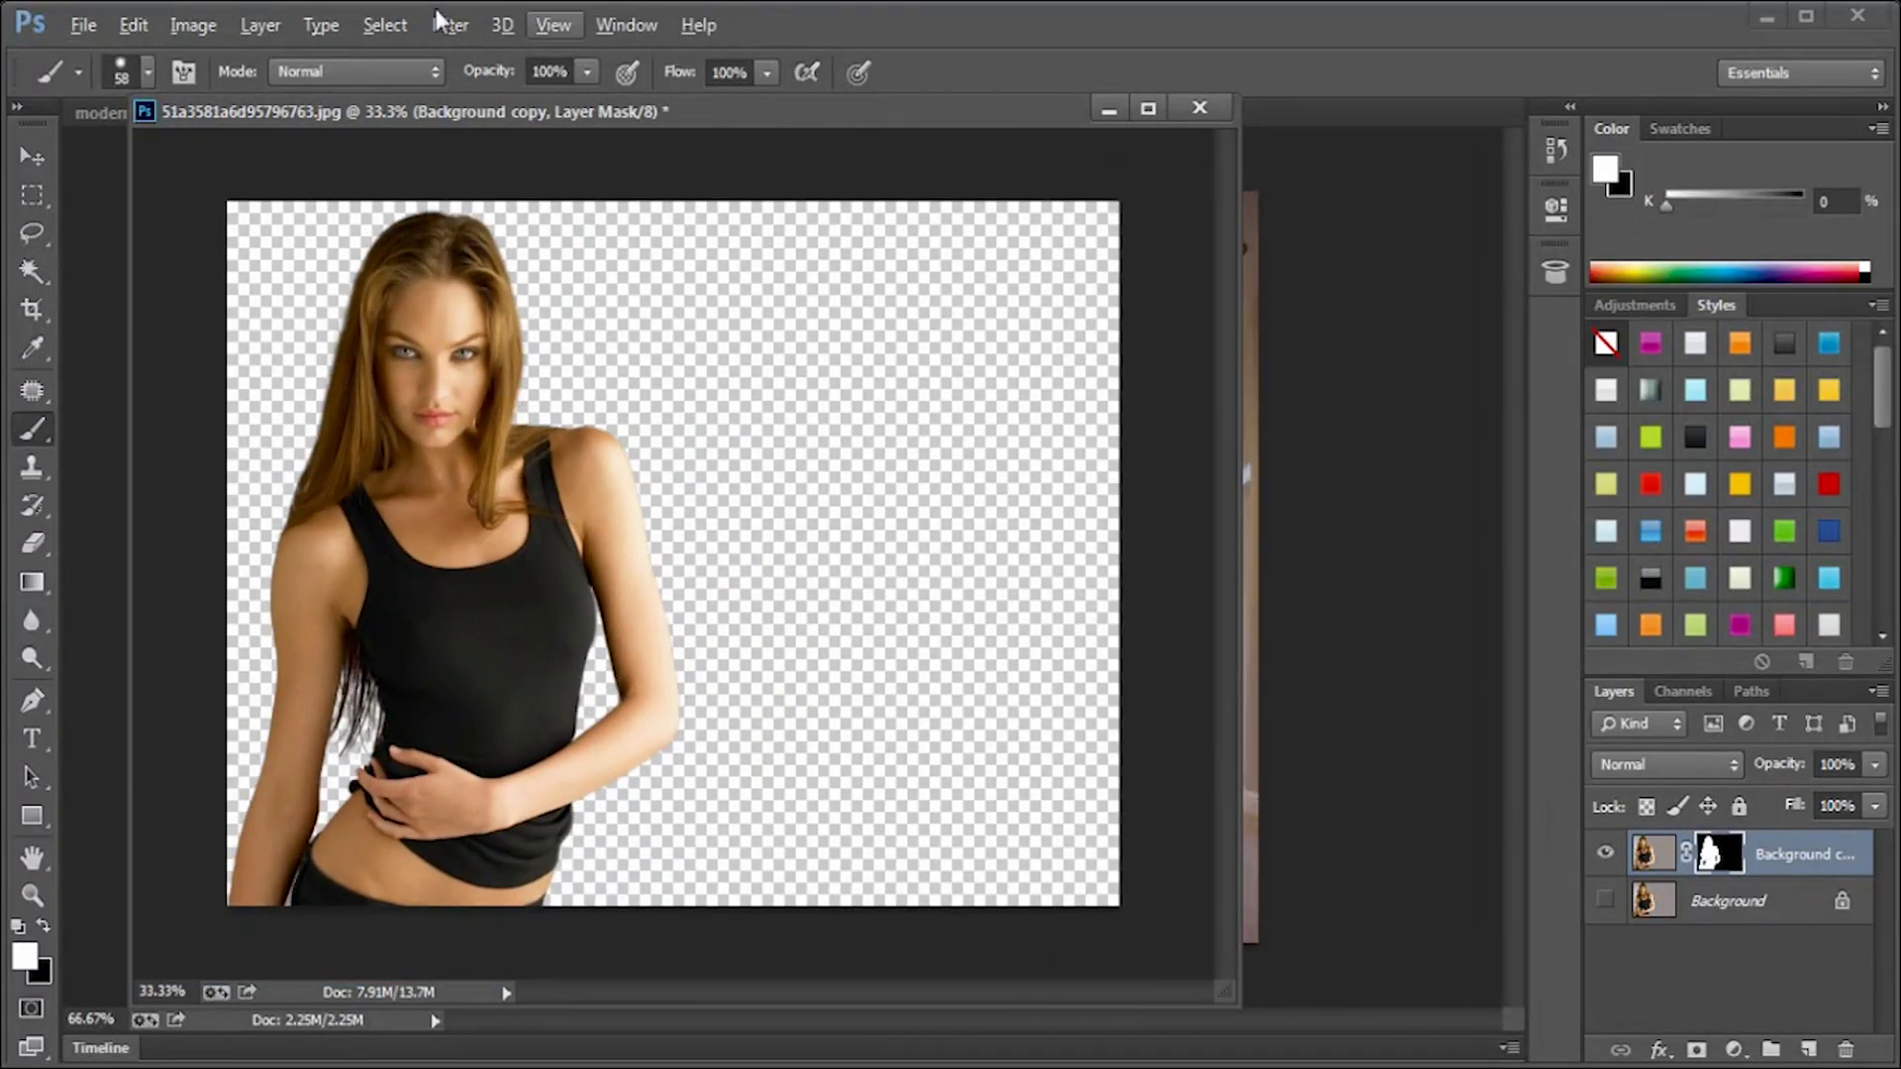
Step: Start saving the cut-out document under a new name with Save As
left_click(32, 161)
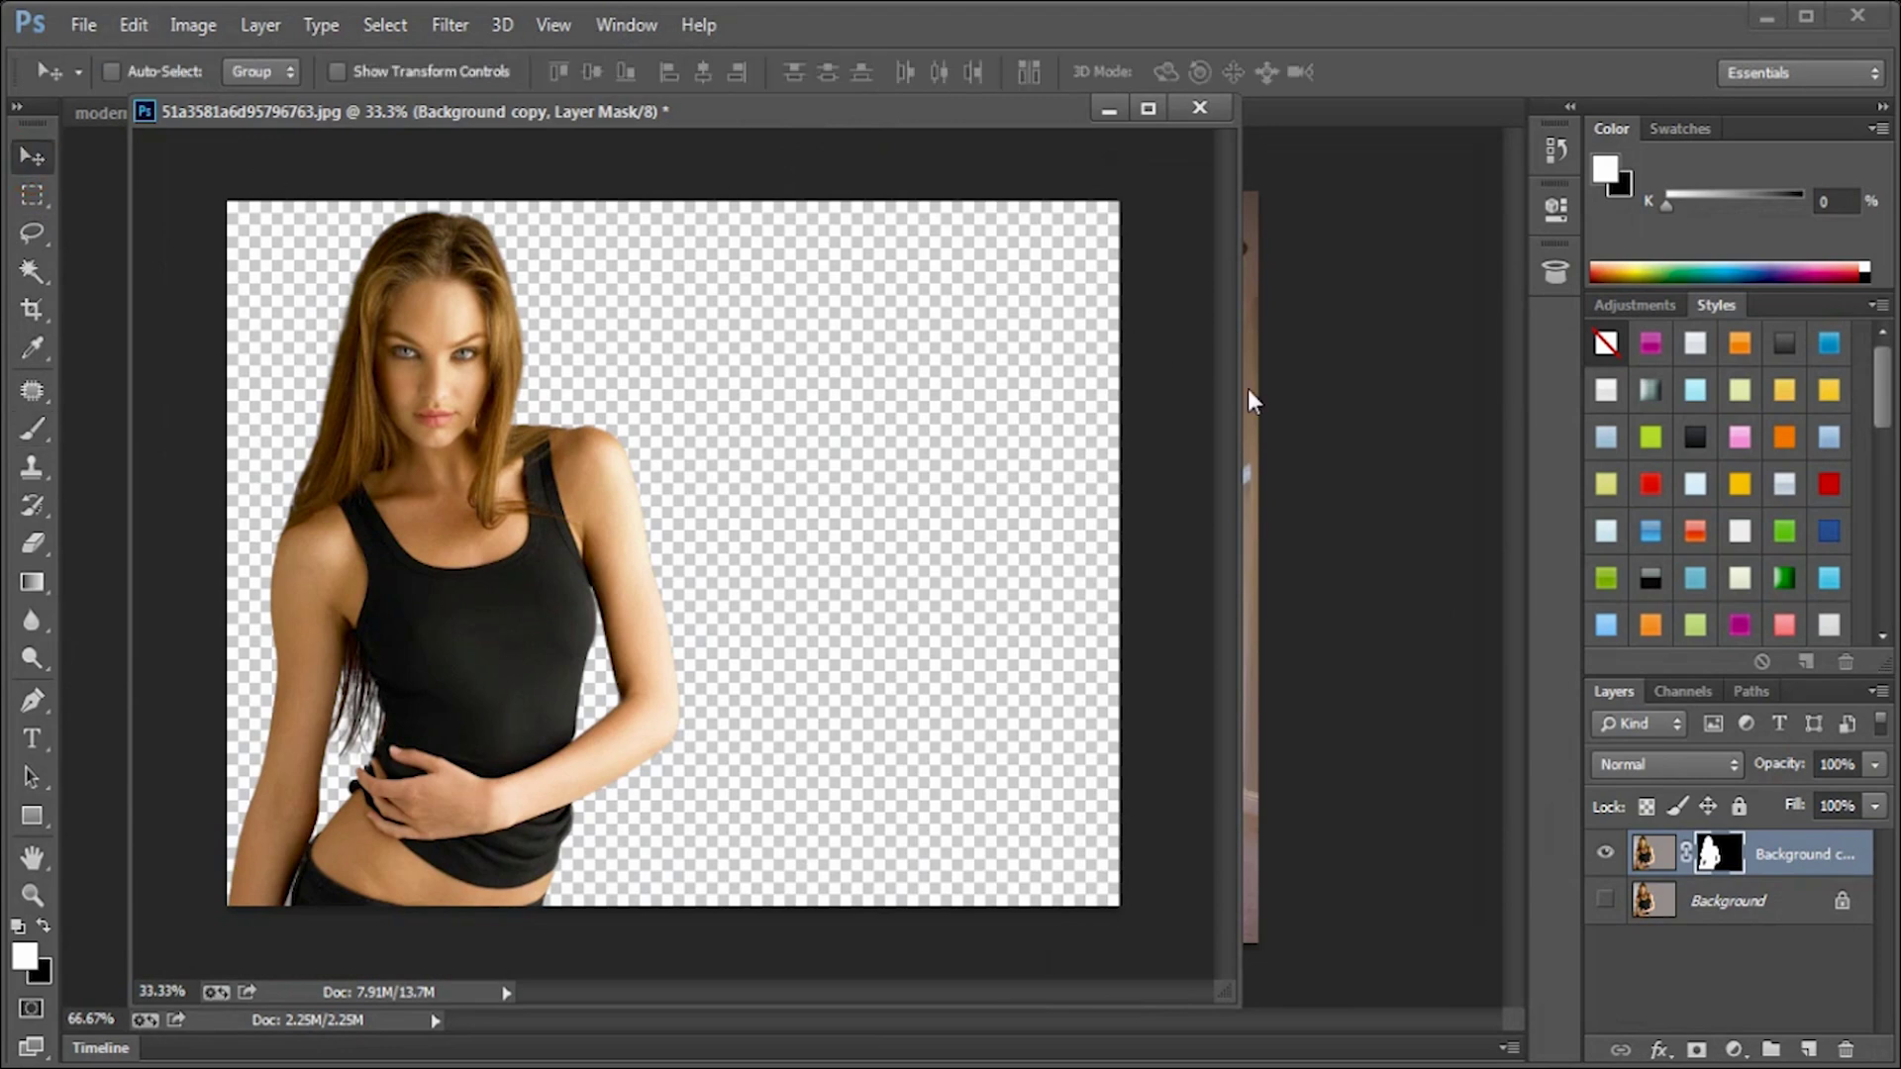
mouse_move(917, 109)
left_mouse_down()
mouse_move(770, 147)
mouse_move(913, 147)
left_mouse_up()
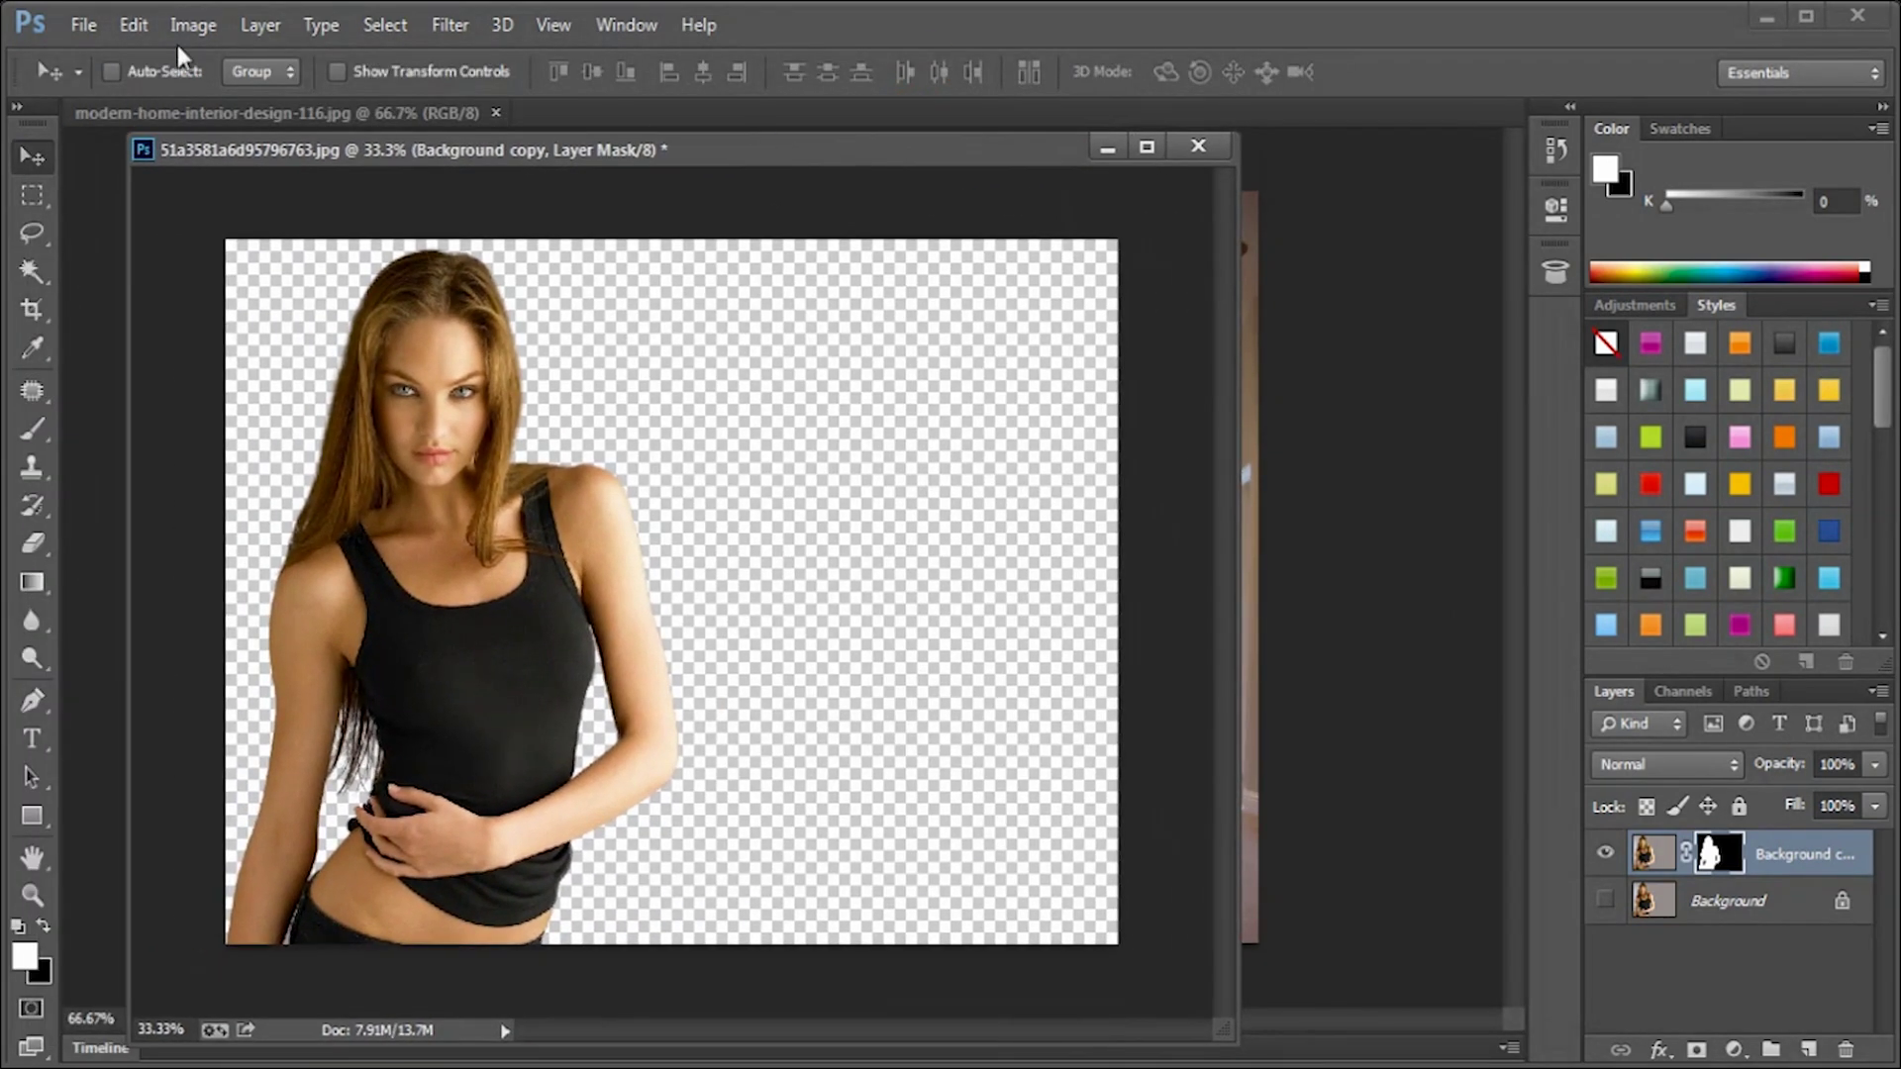
left_click(85, 25)
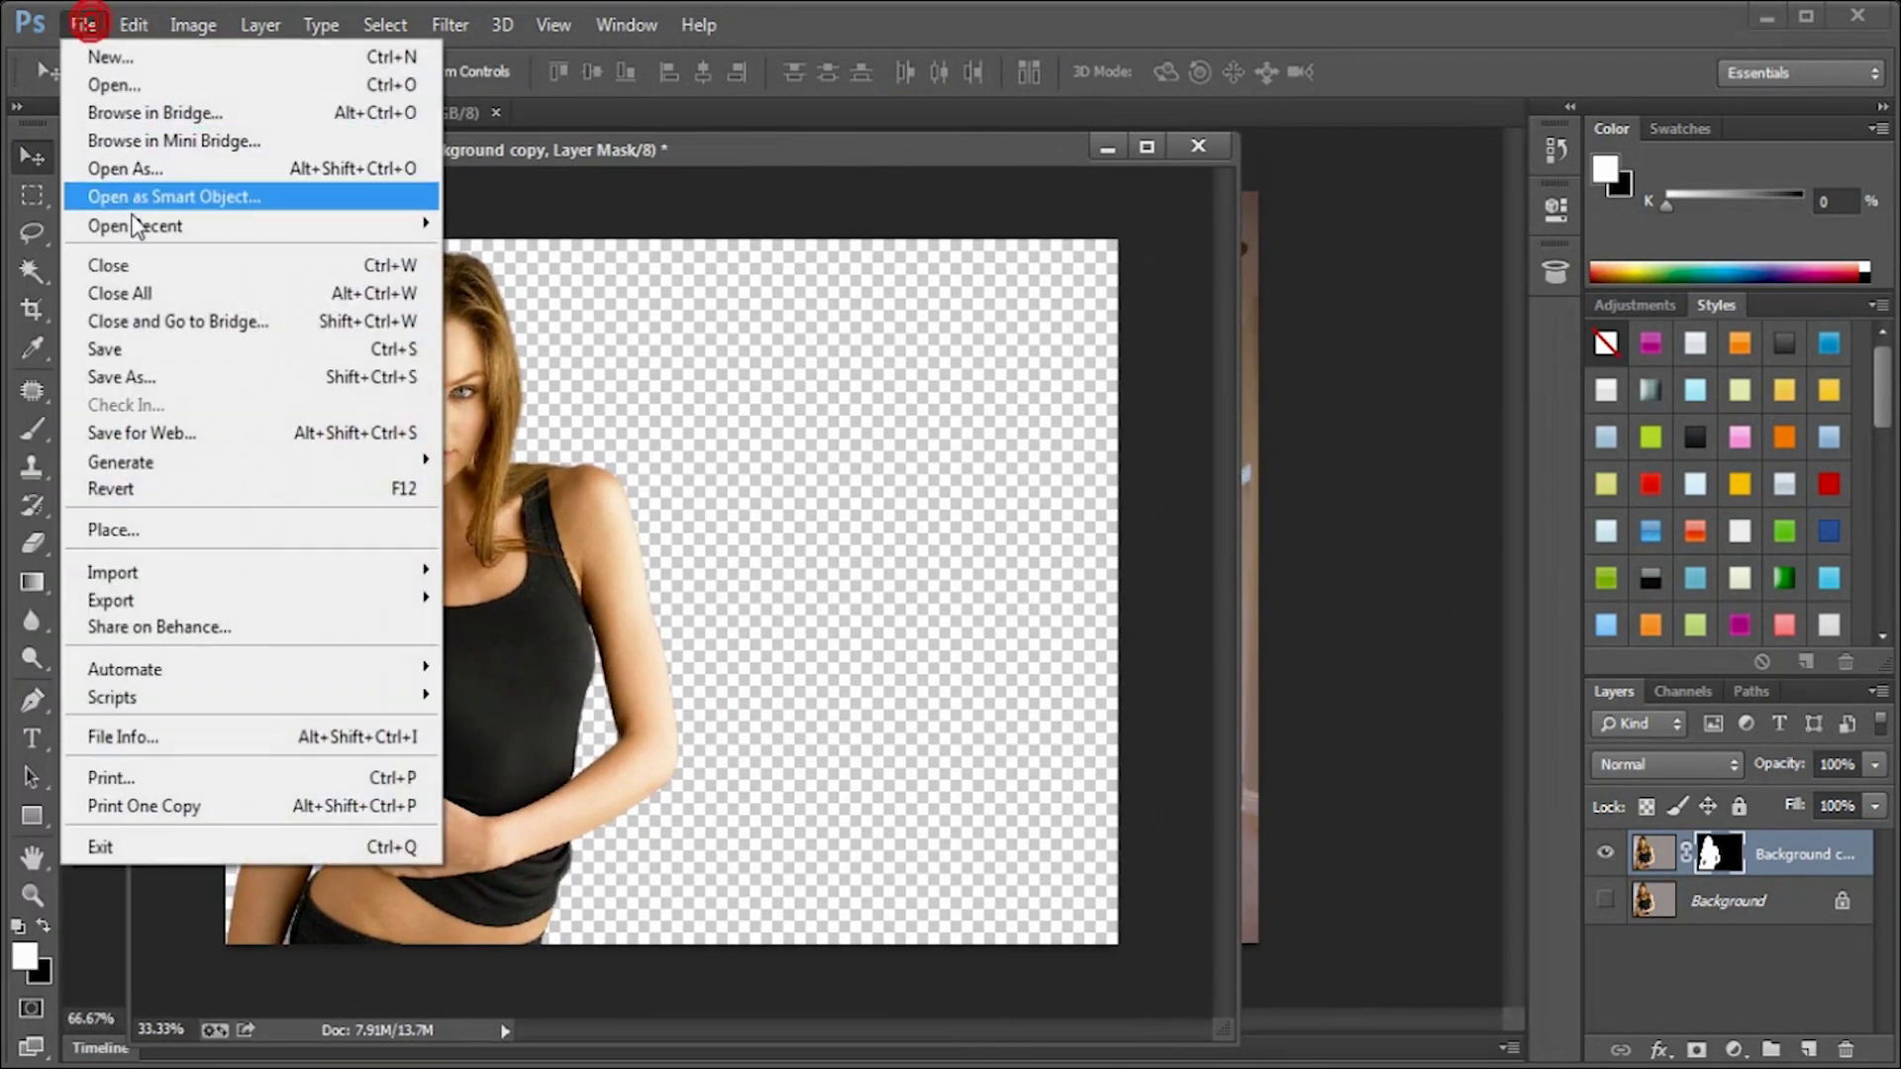
left_click(134, 376)
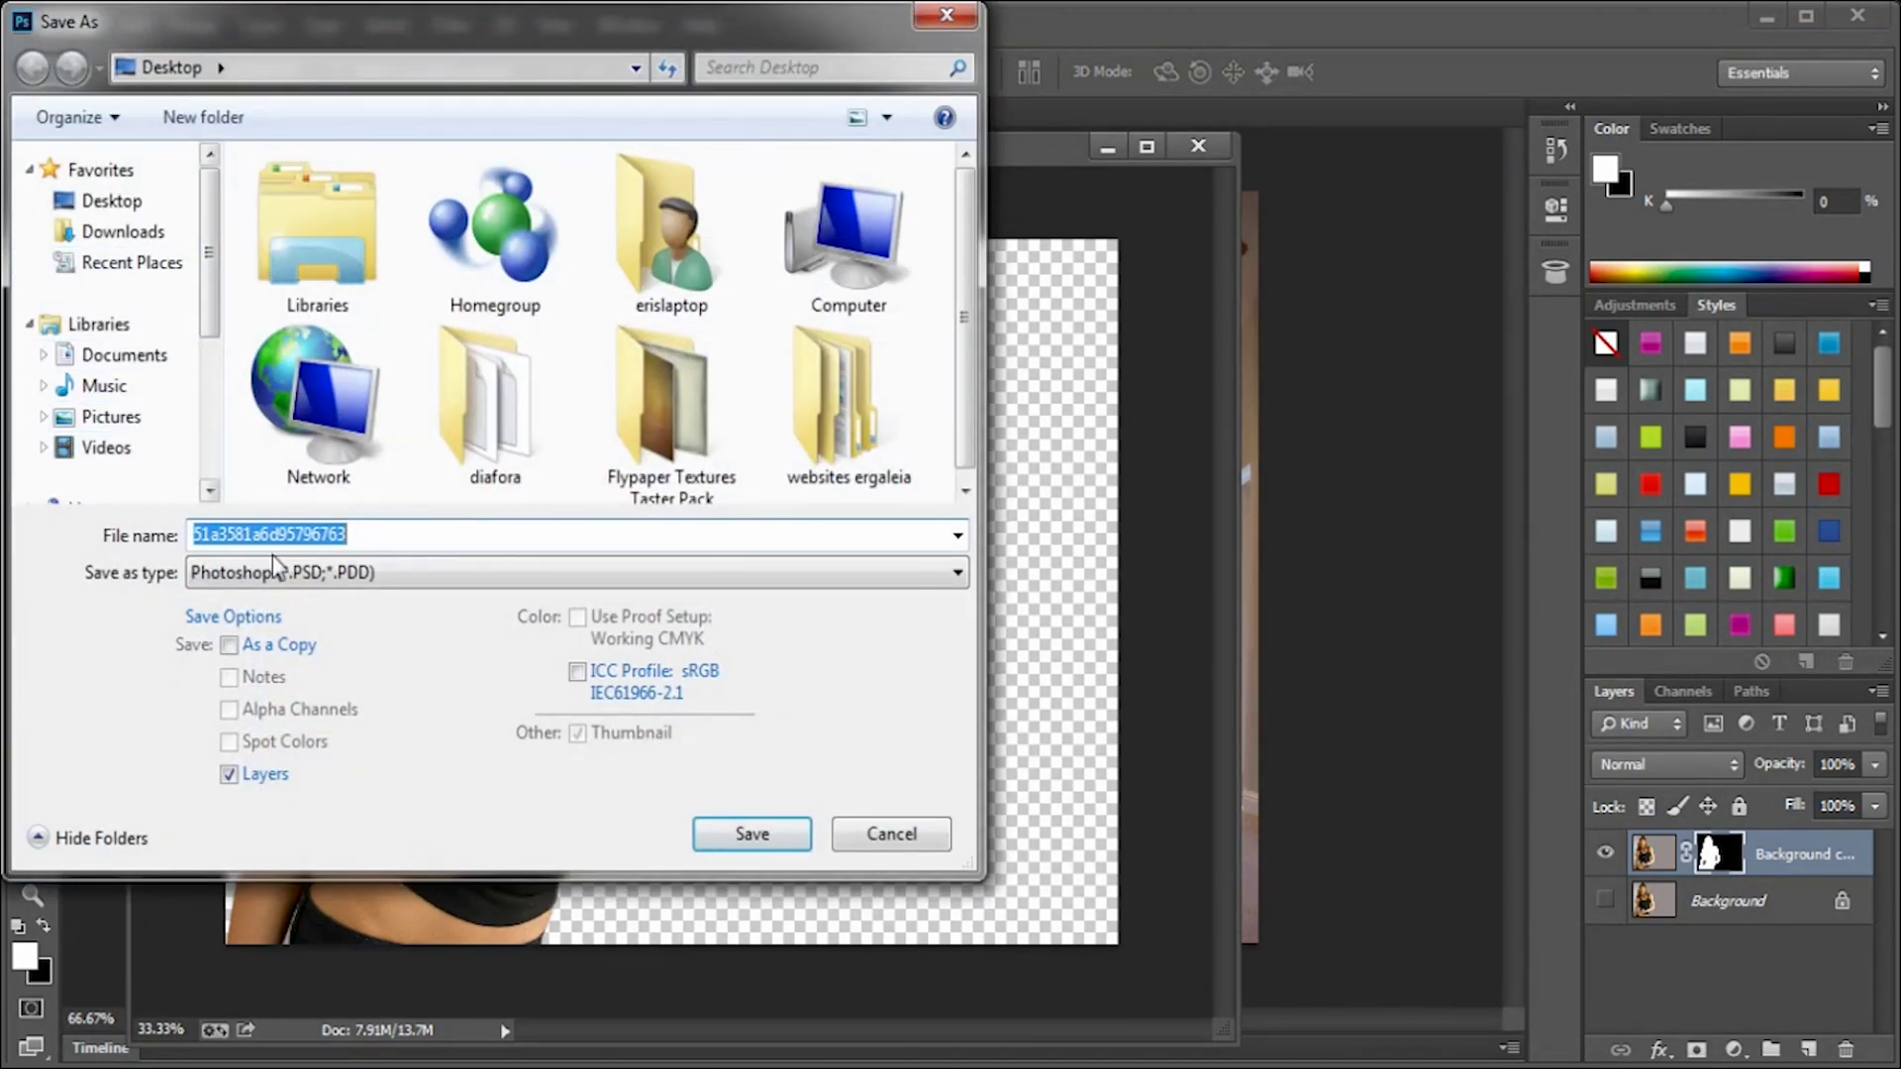
Step: Choose PNG as the format and name the Desktop file 'girl test.png'
left_click(316, 574)
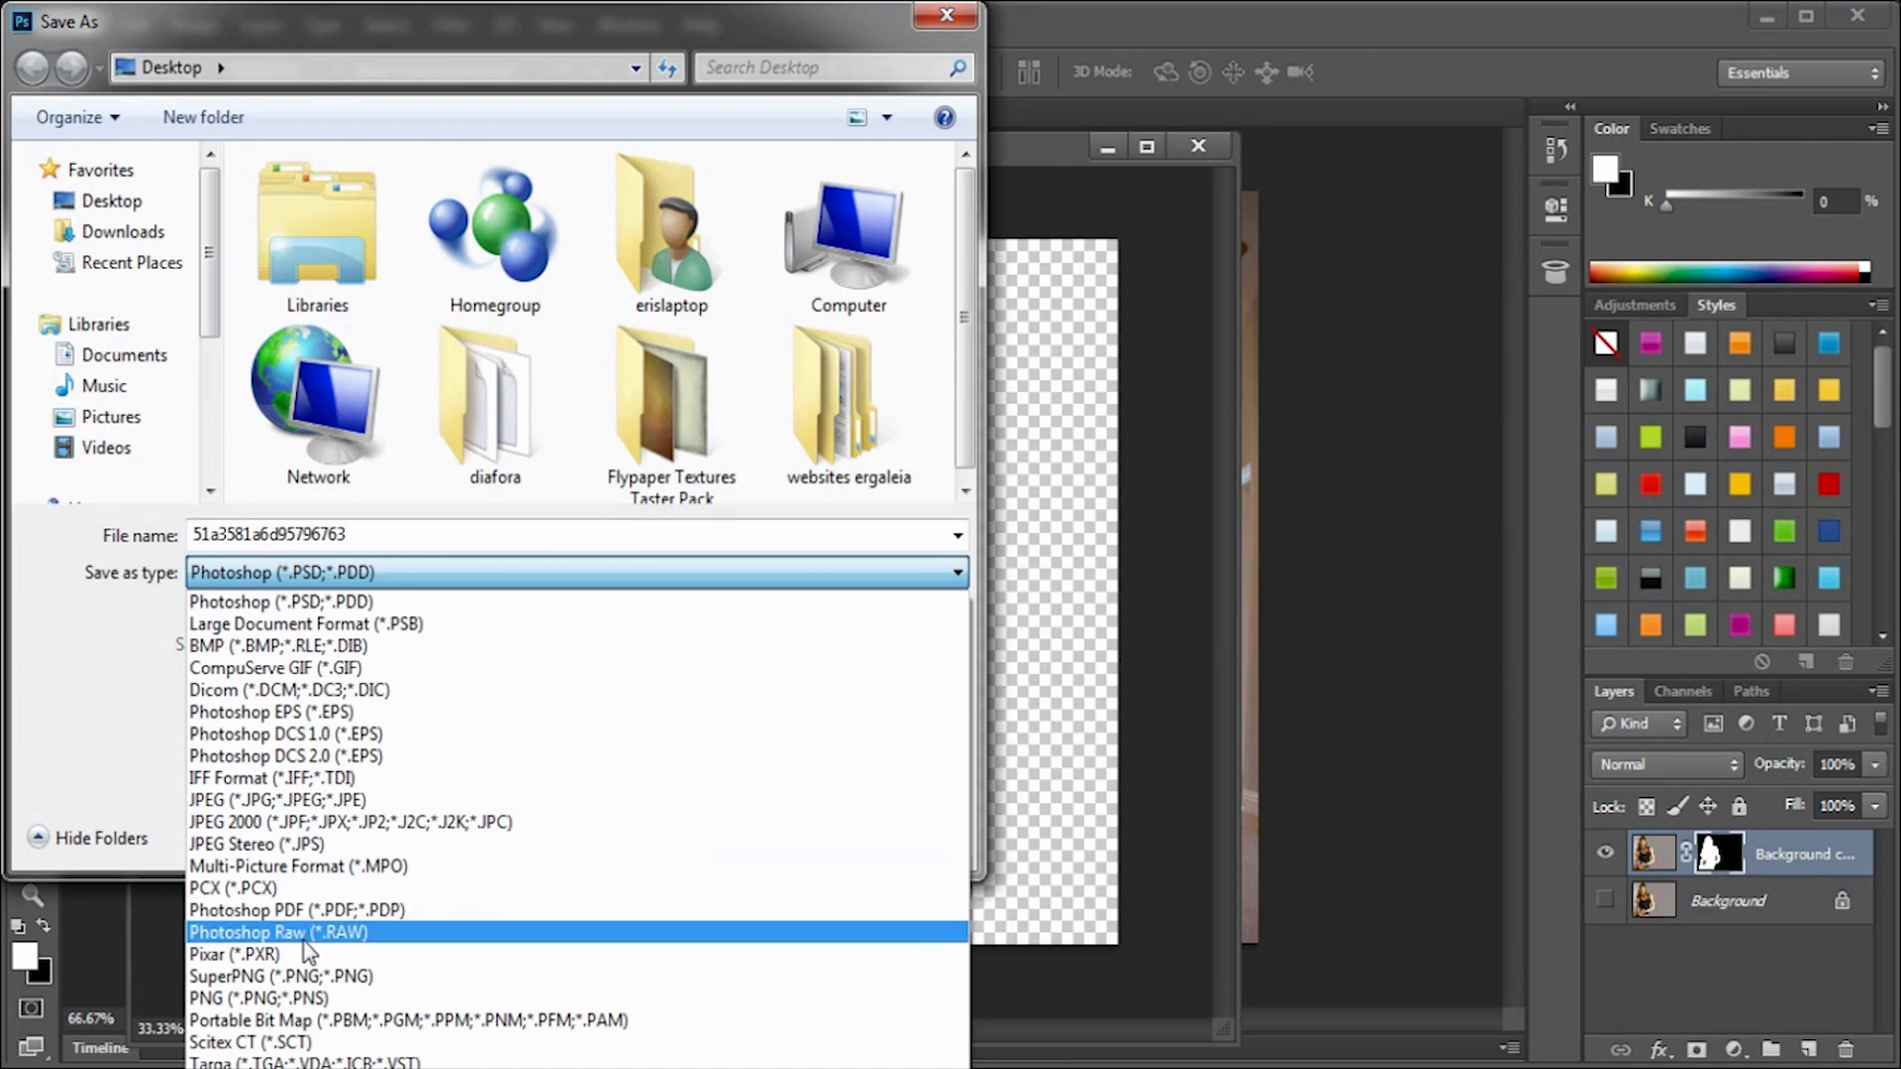
left_click(298, 998)
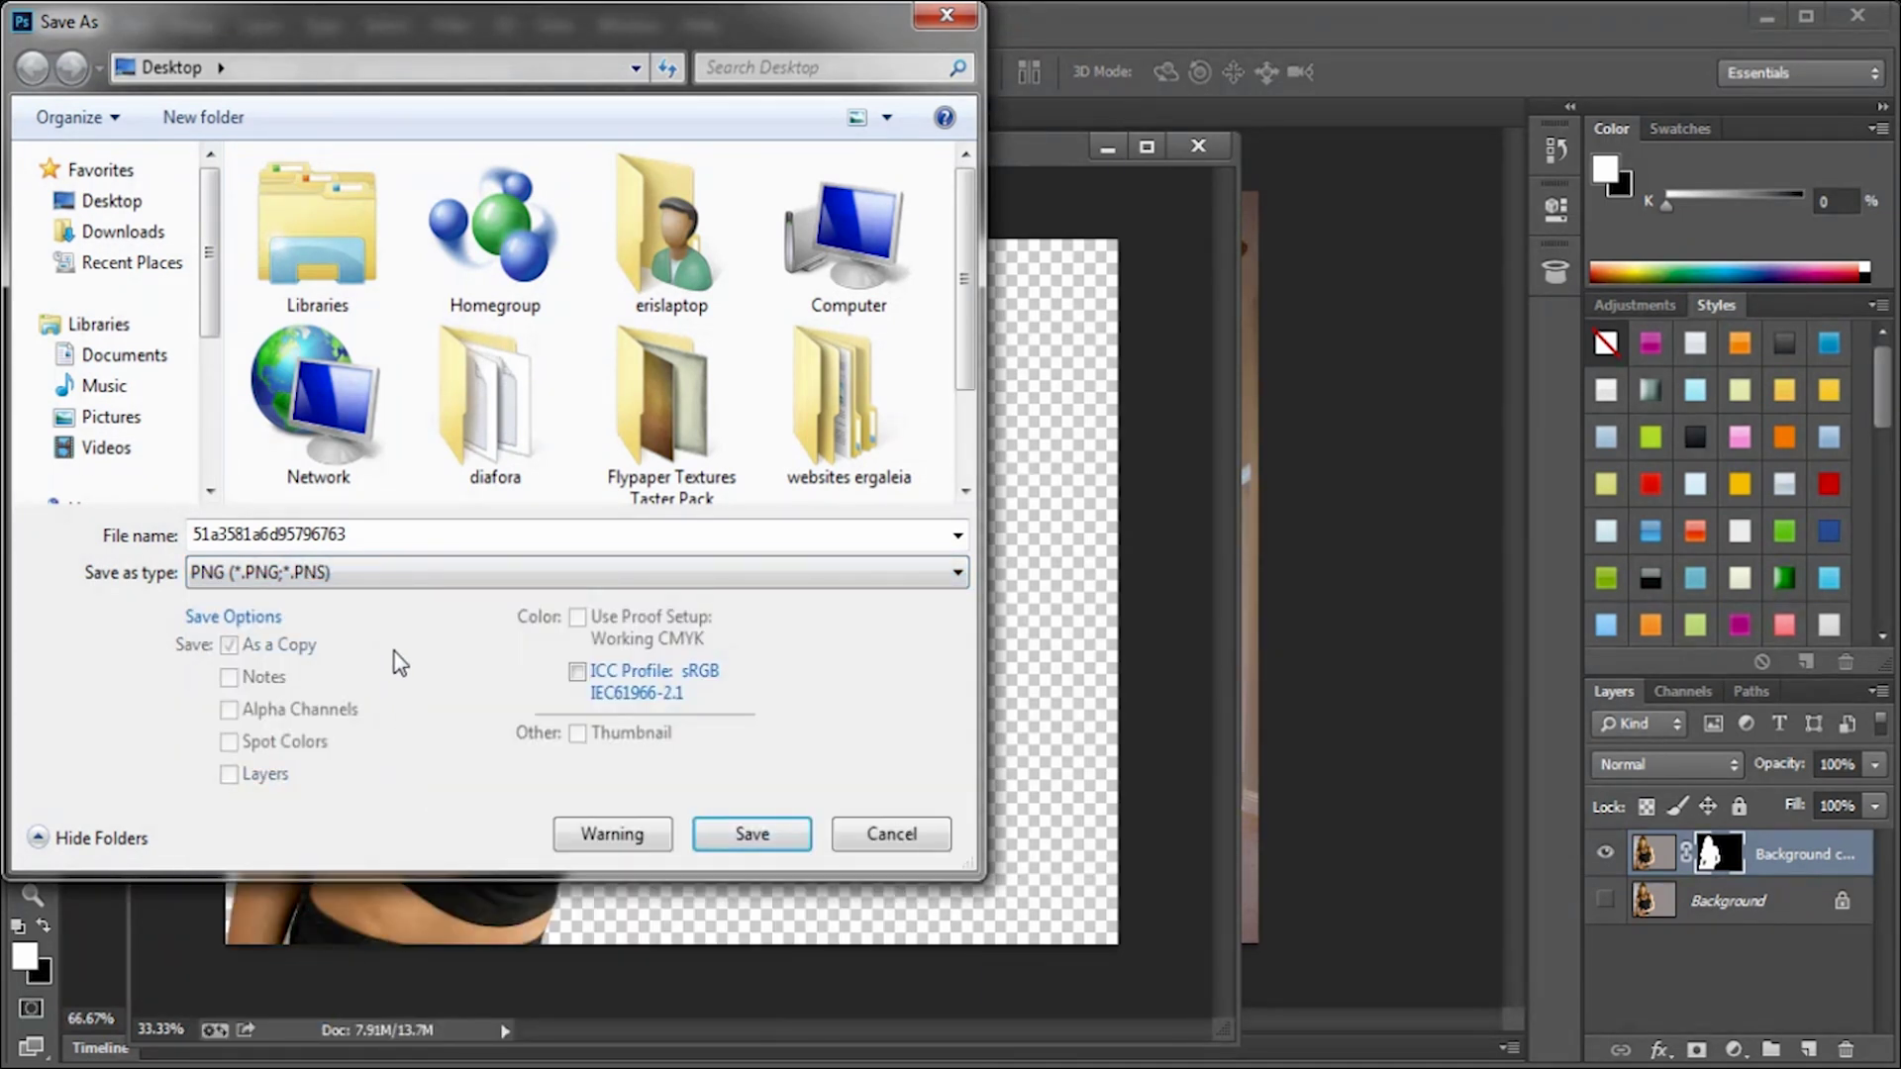
double_click(374, 530)
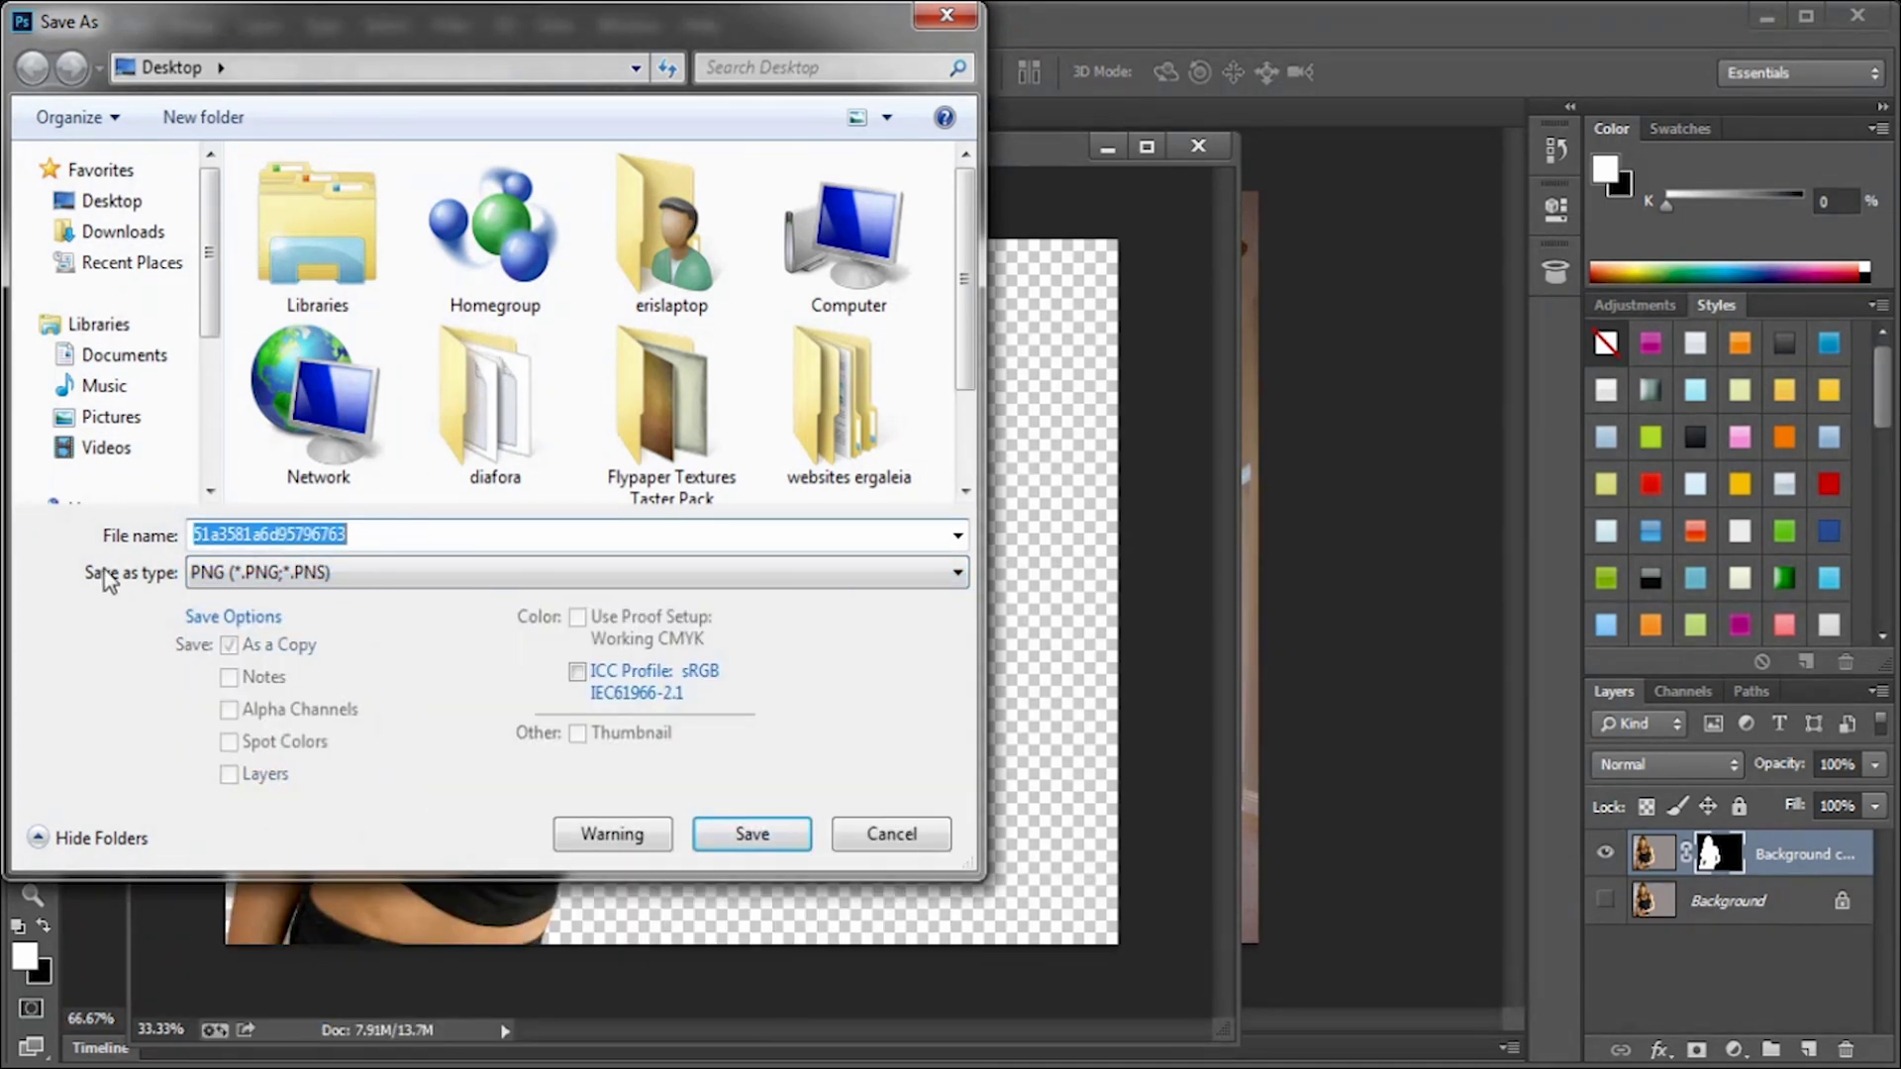
type("gi")
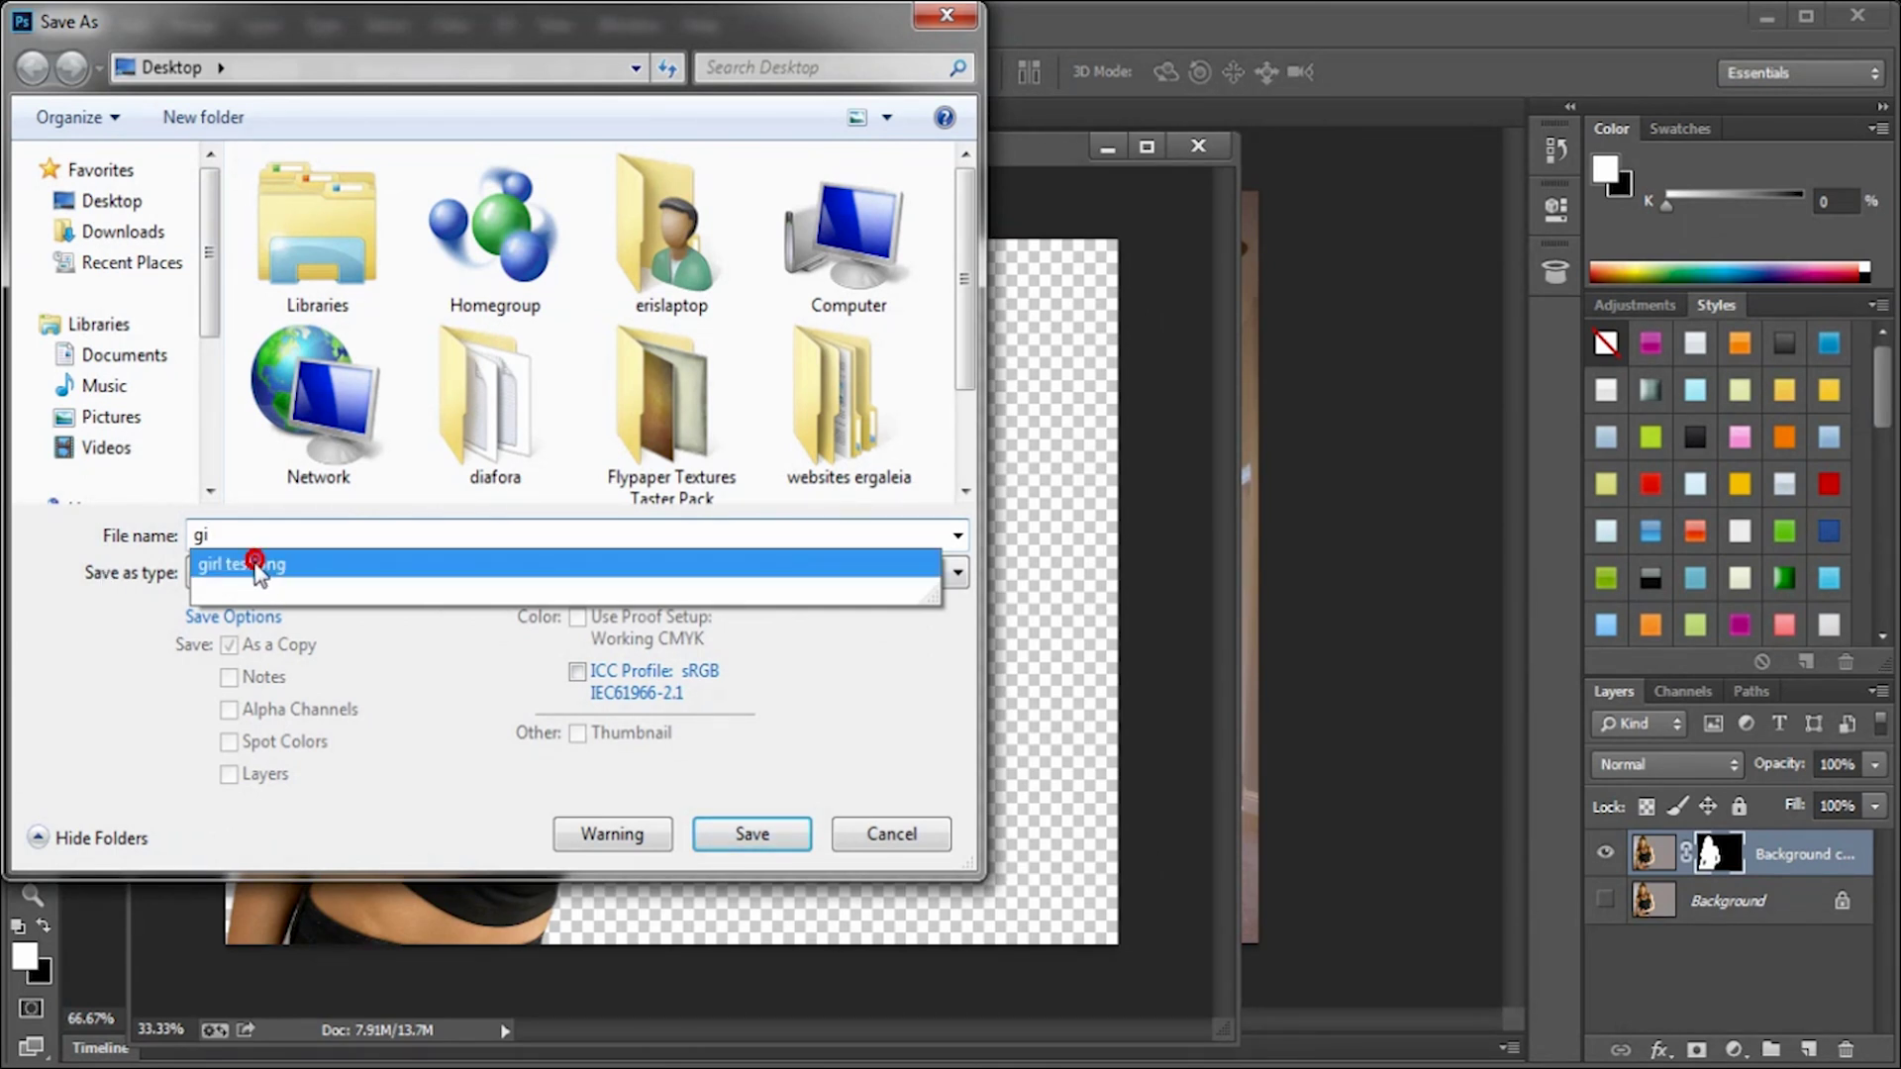
left_click(257, 565)
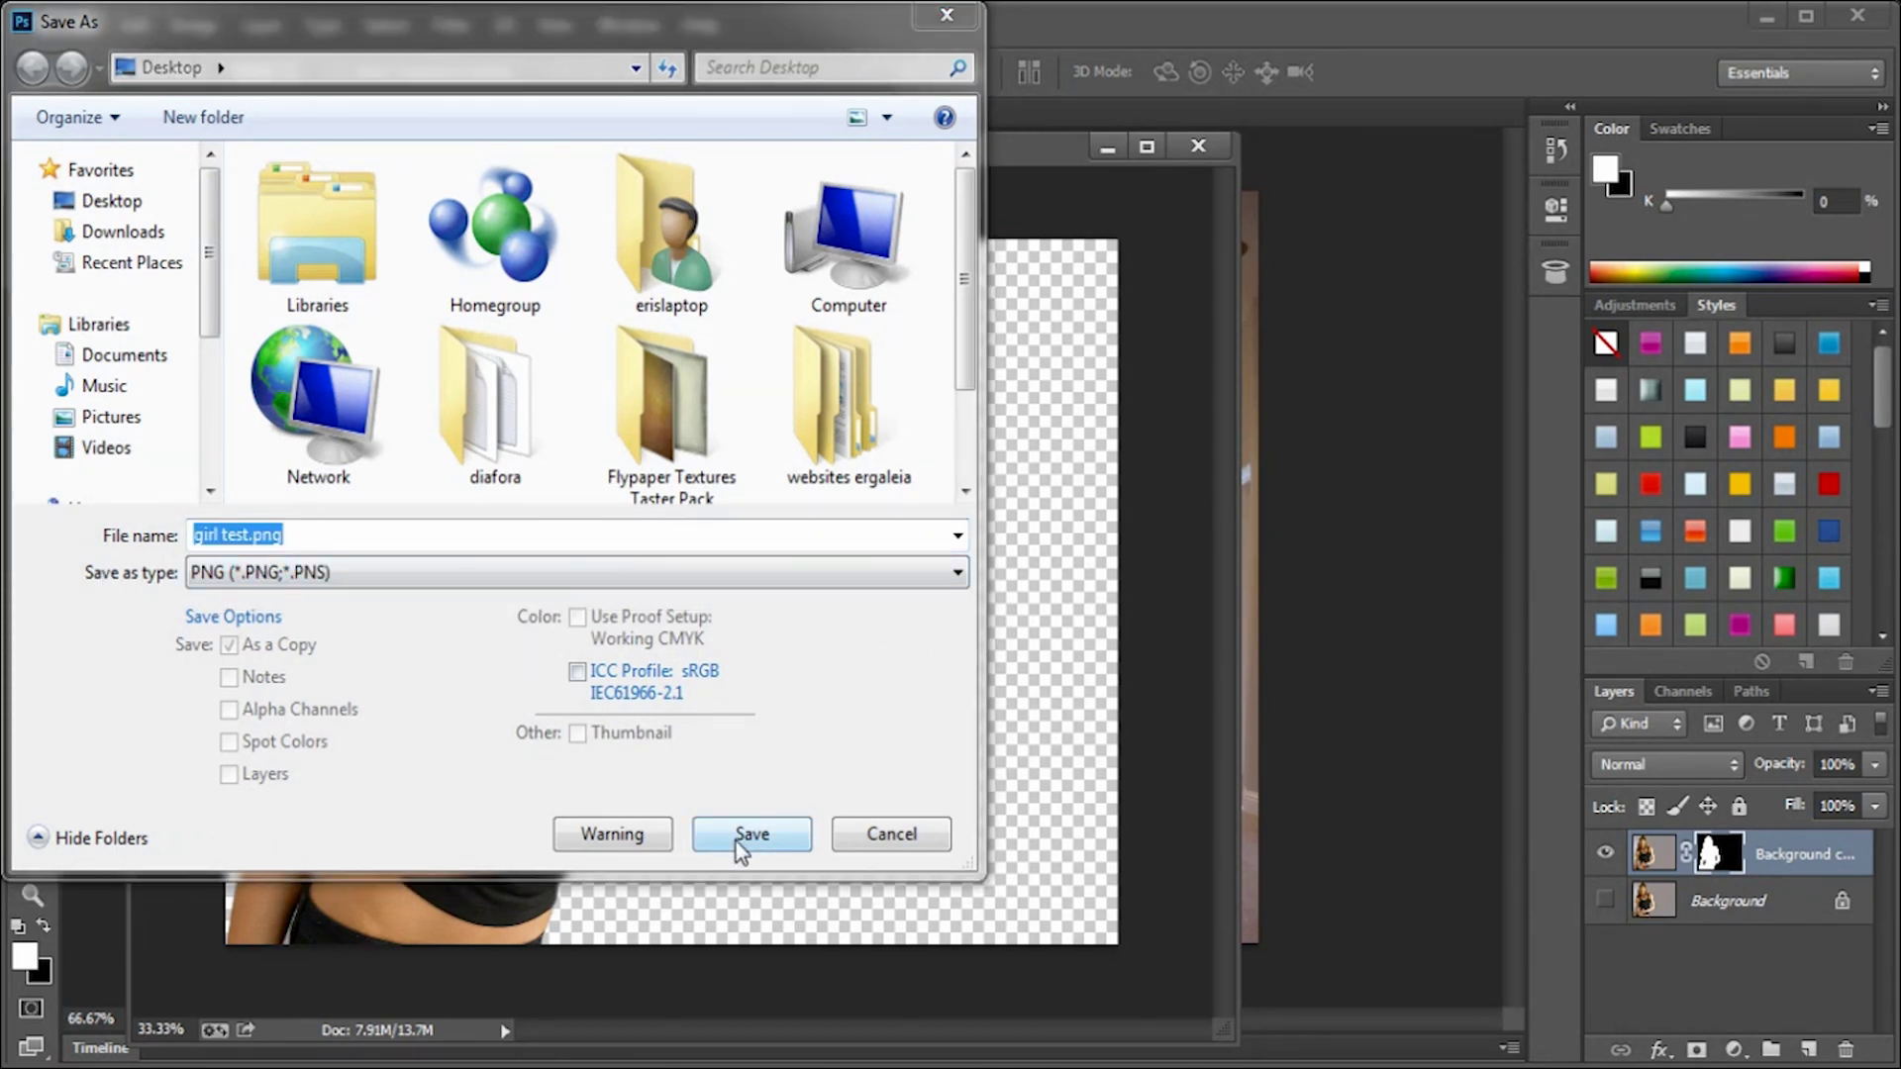
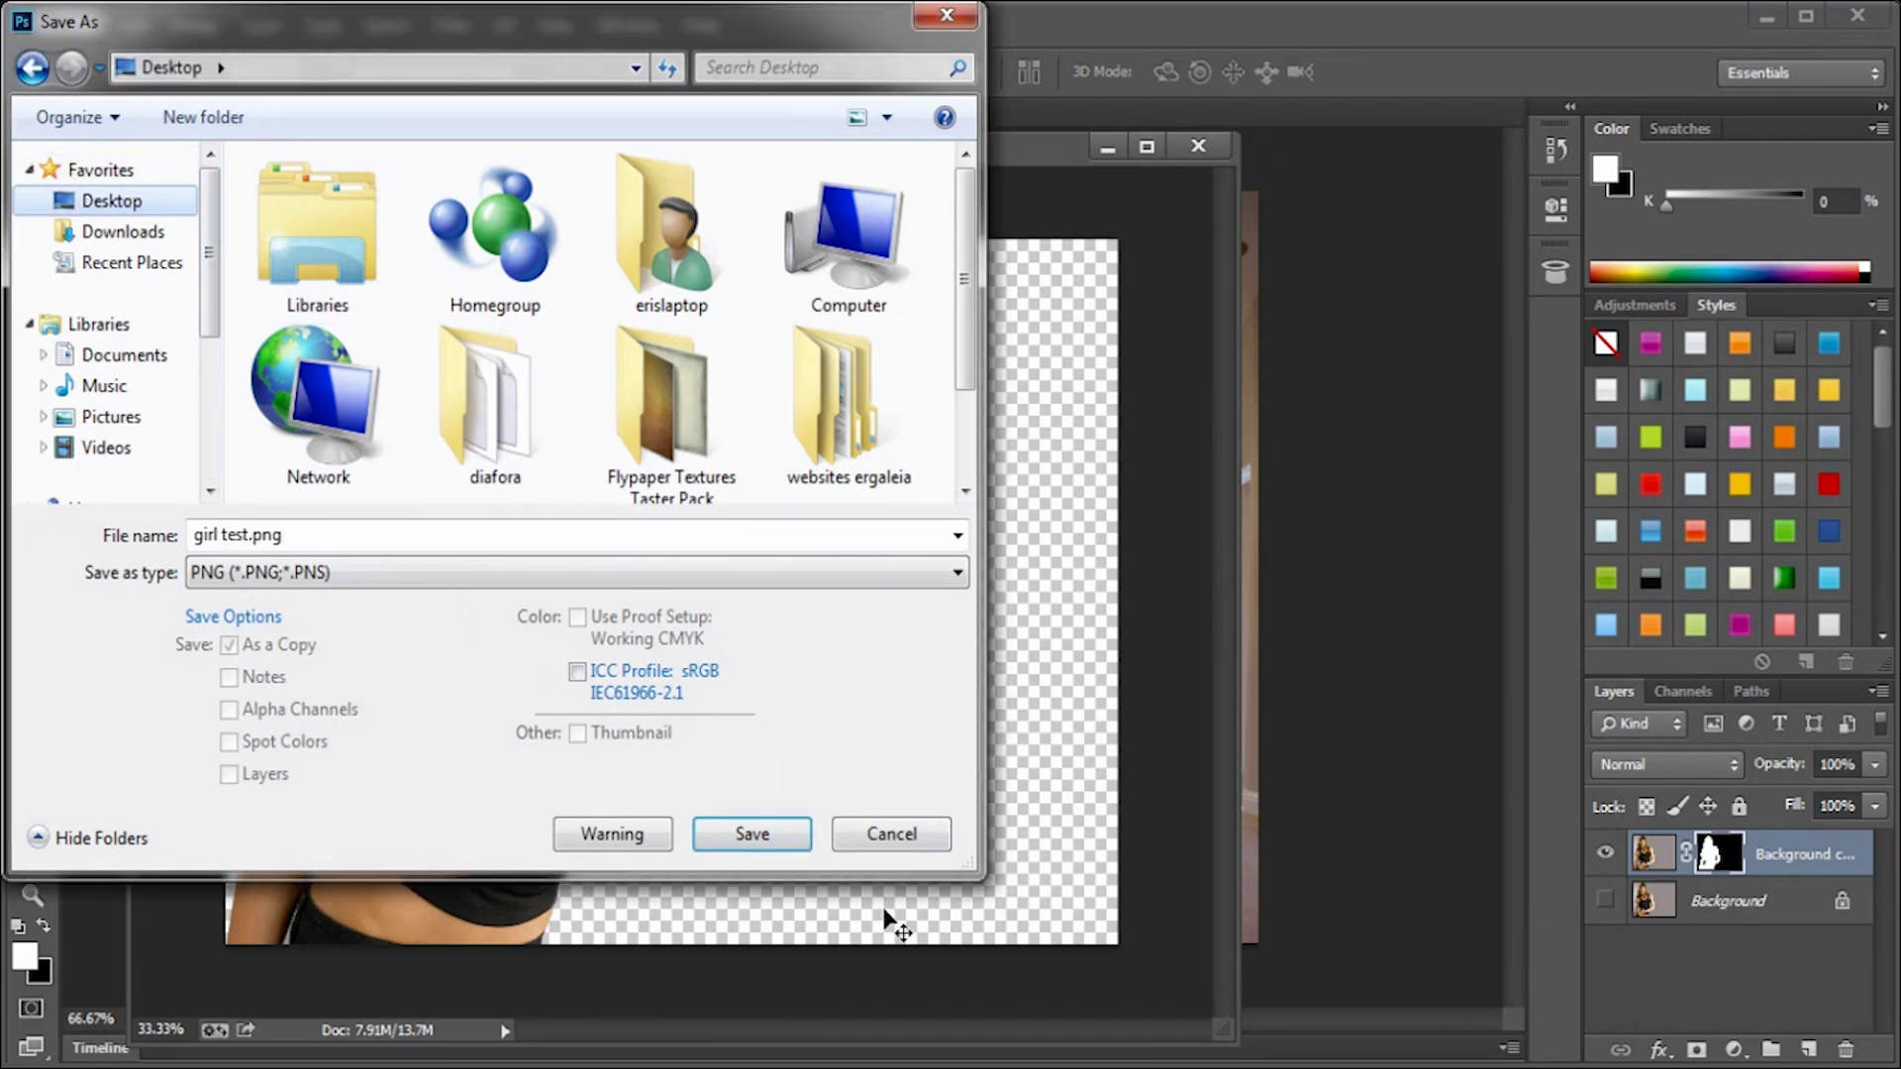
Step: Save the cut-out over girl test.png and dock its window as the first tab
left_click(780, 842)
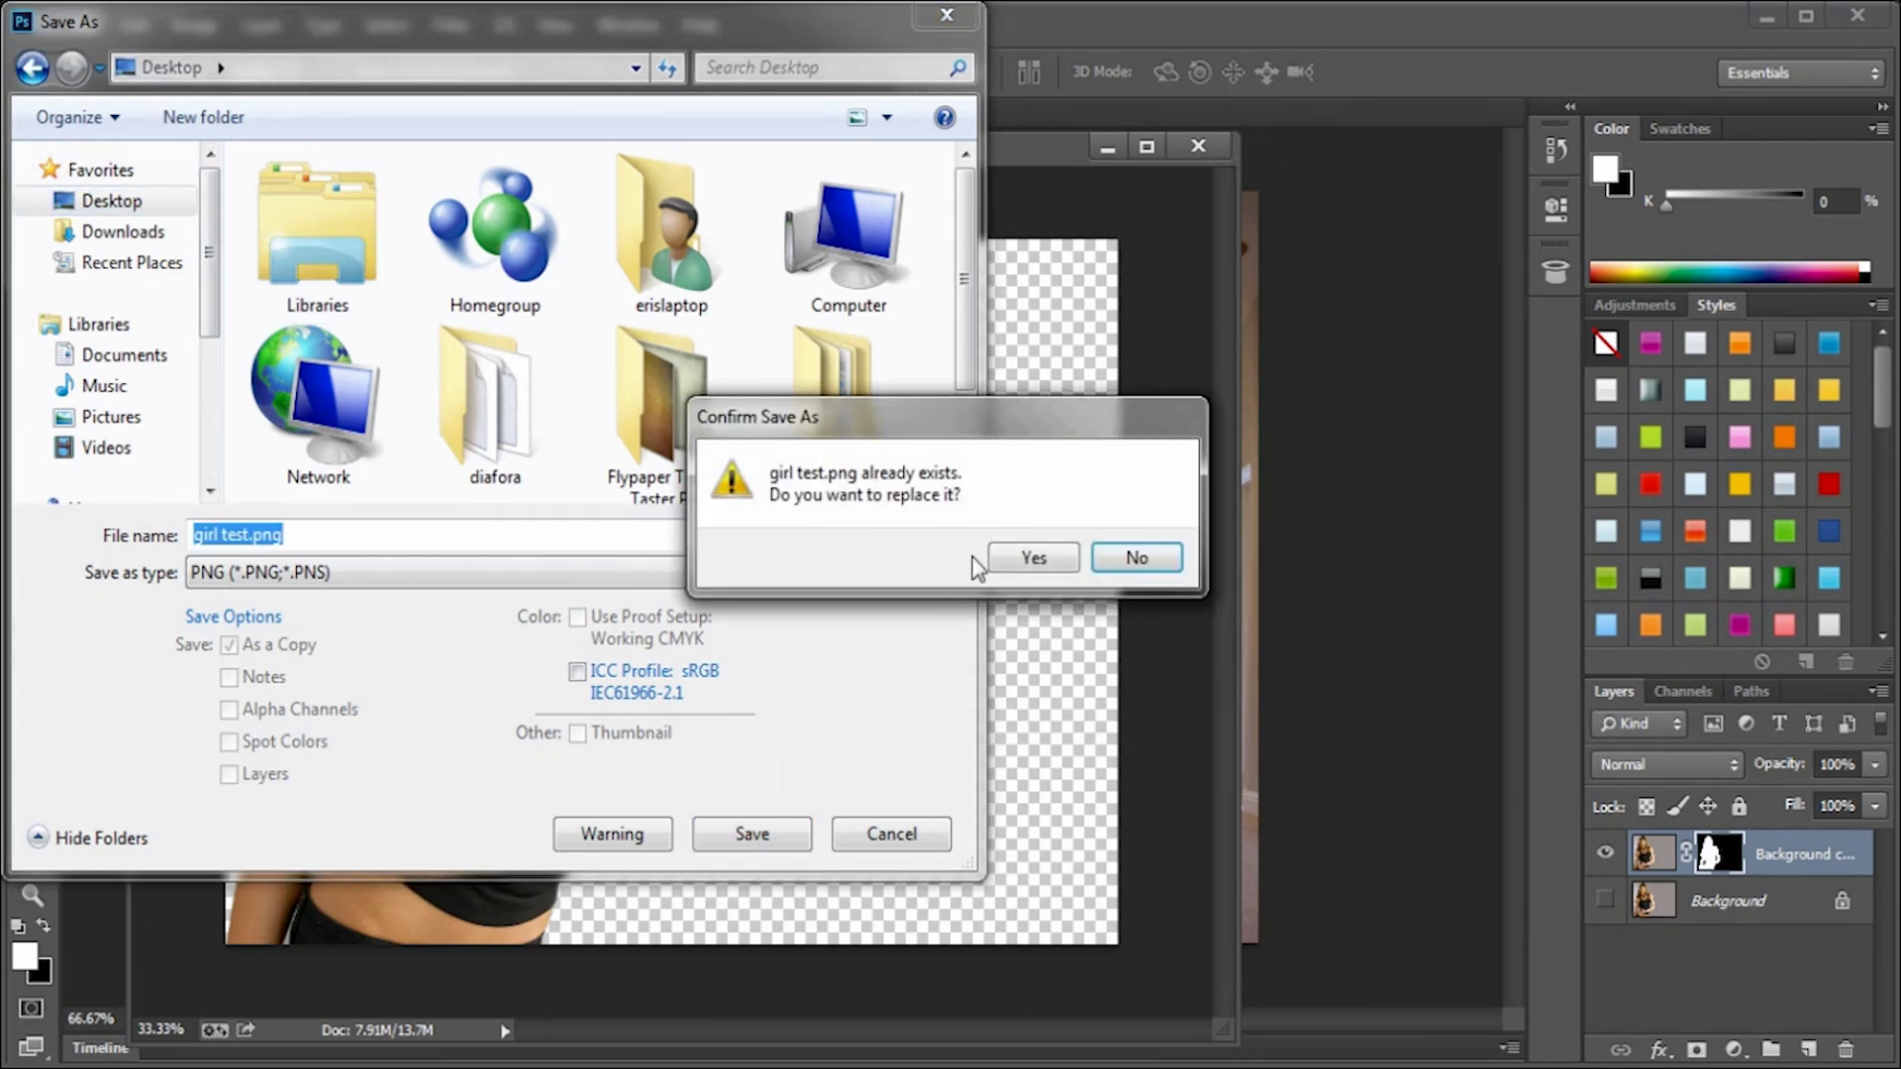
left_click(1028, 561)
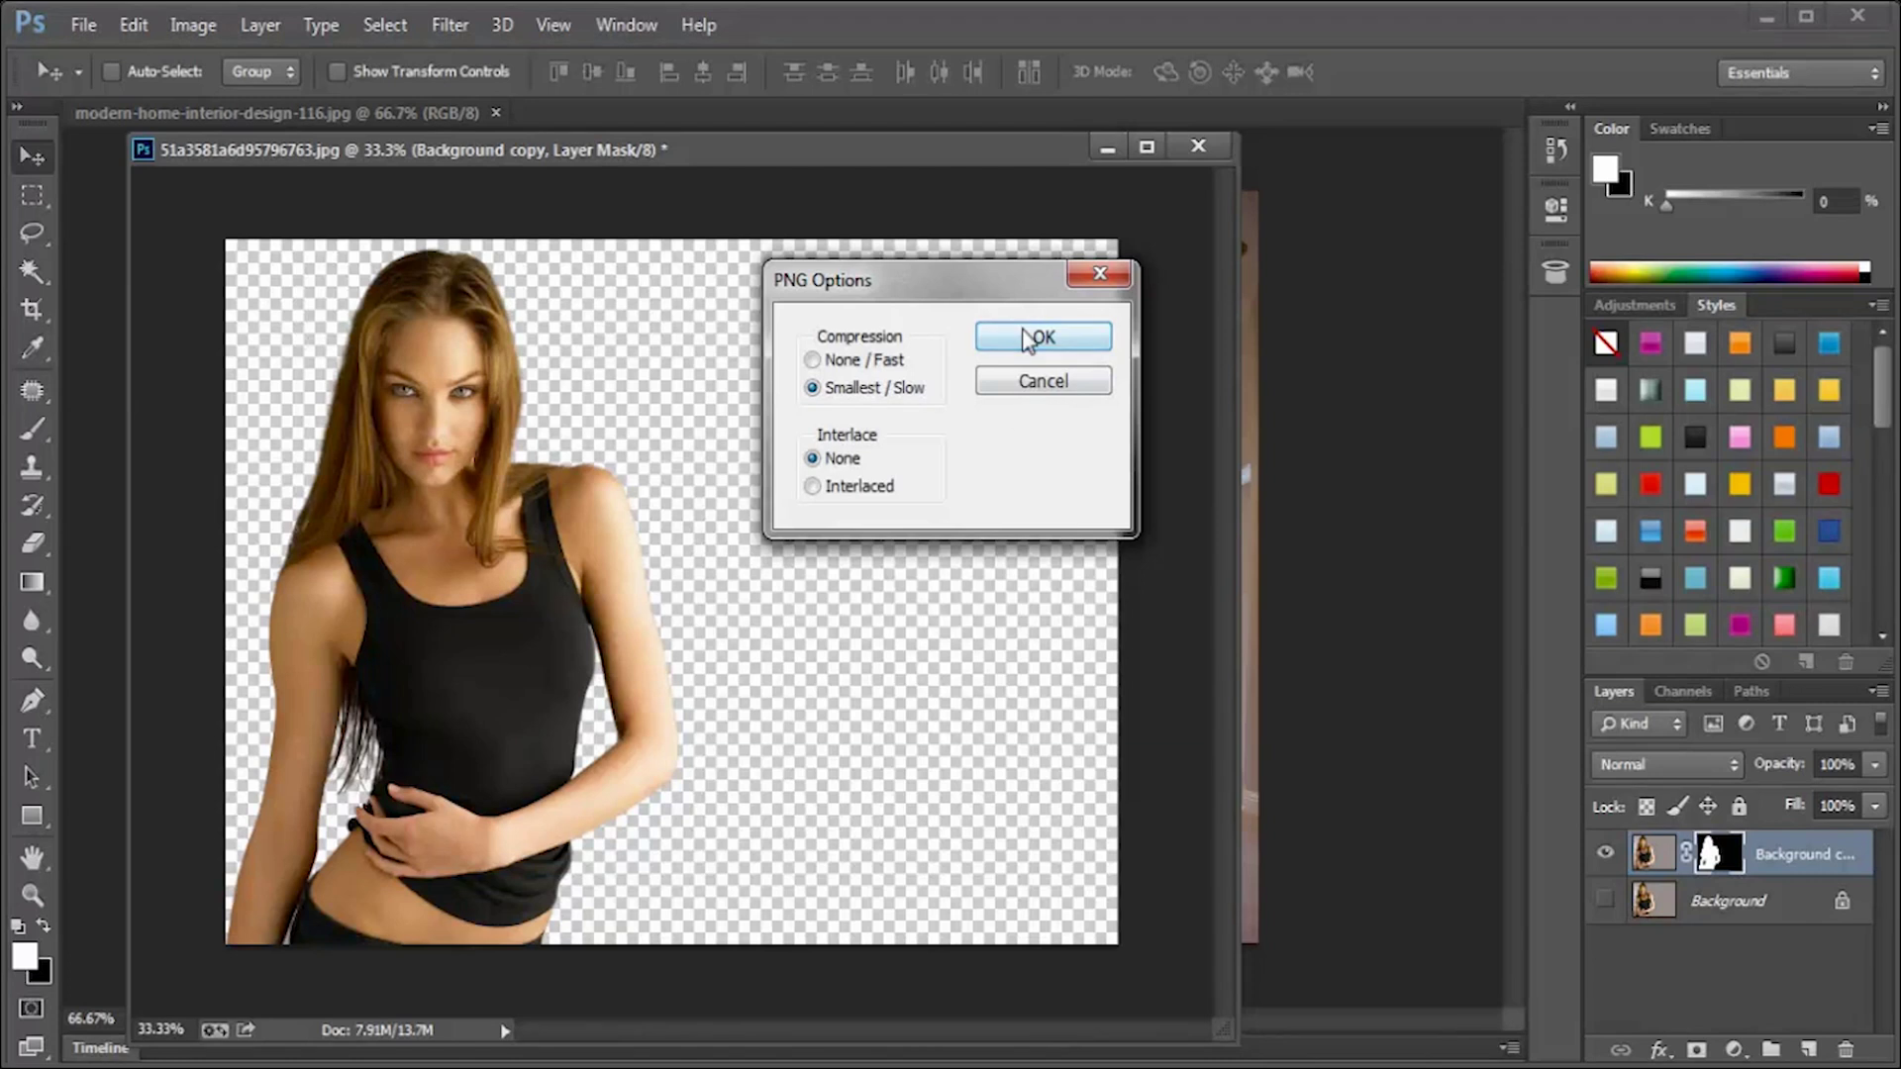
left_click(1024, 336)
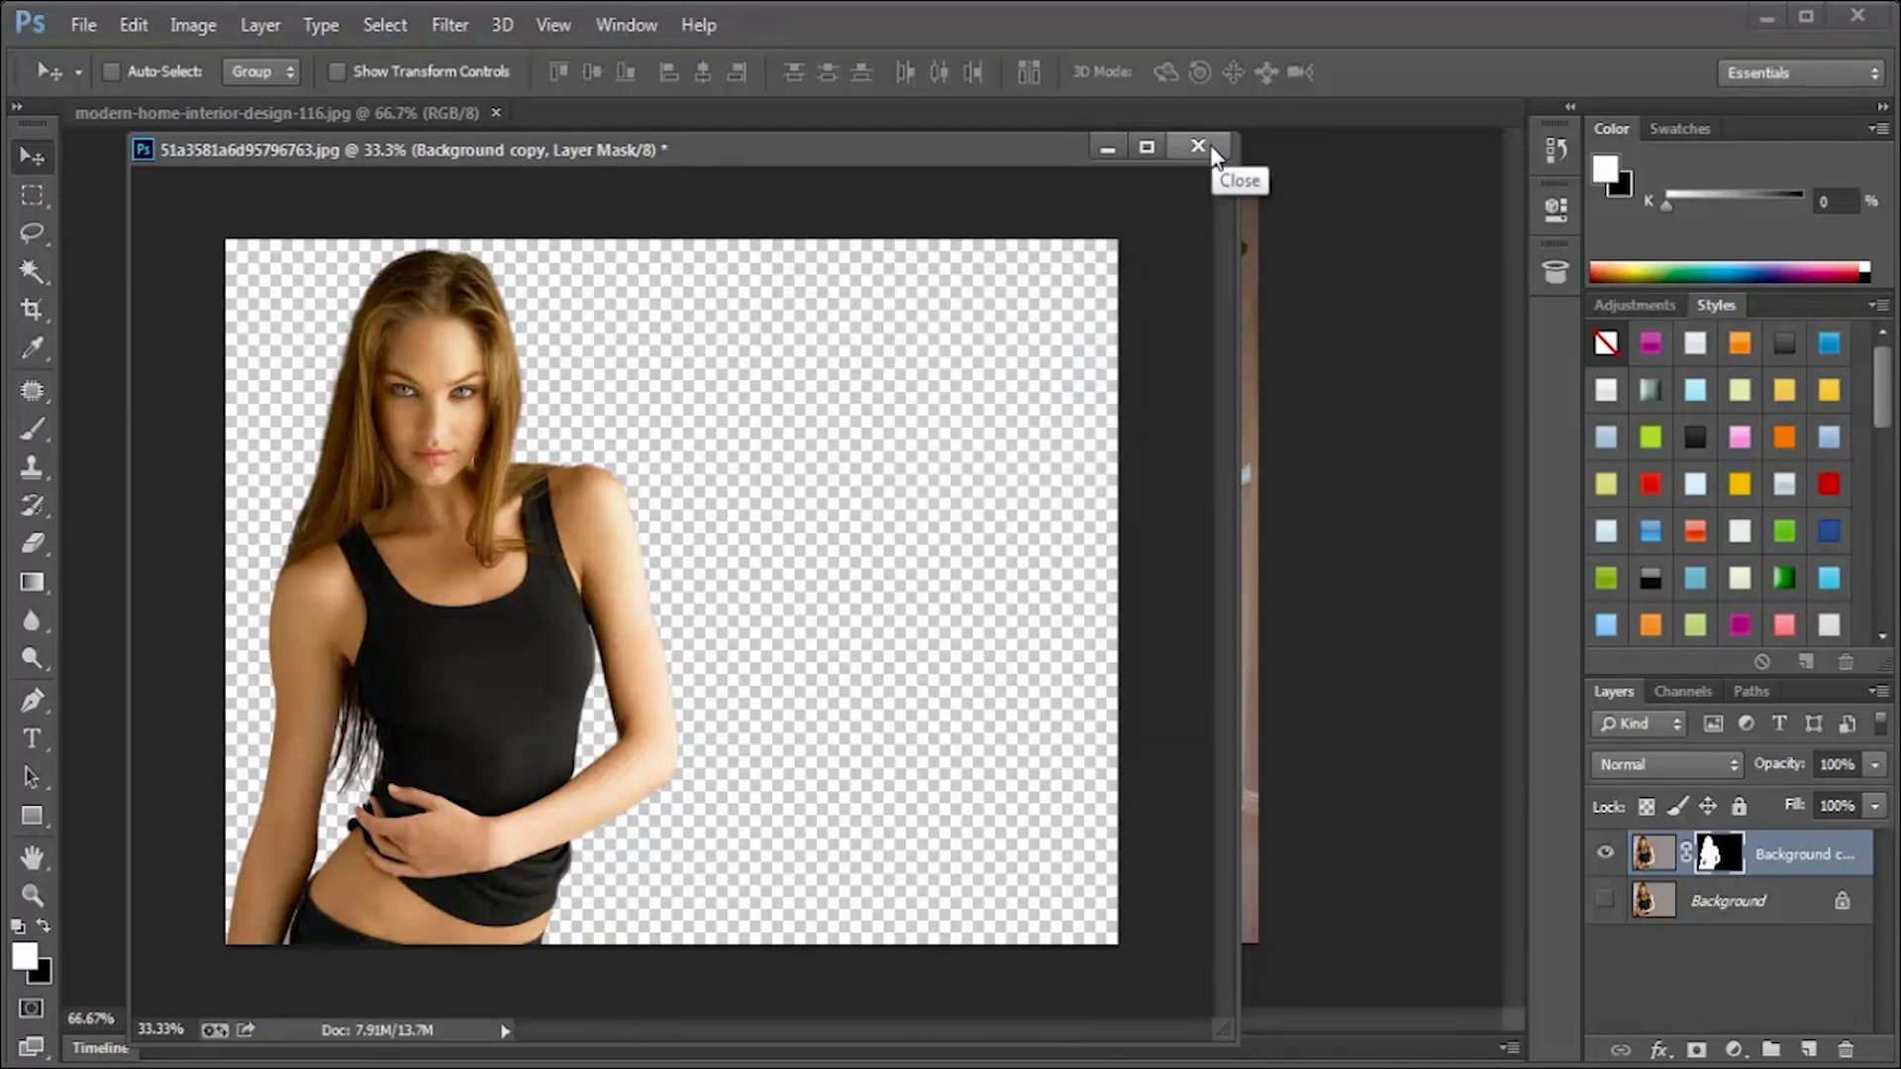
left_click_drag(853, 142, 648, 133)
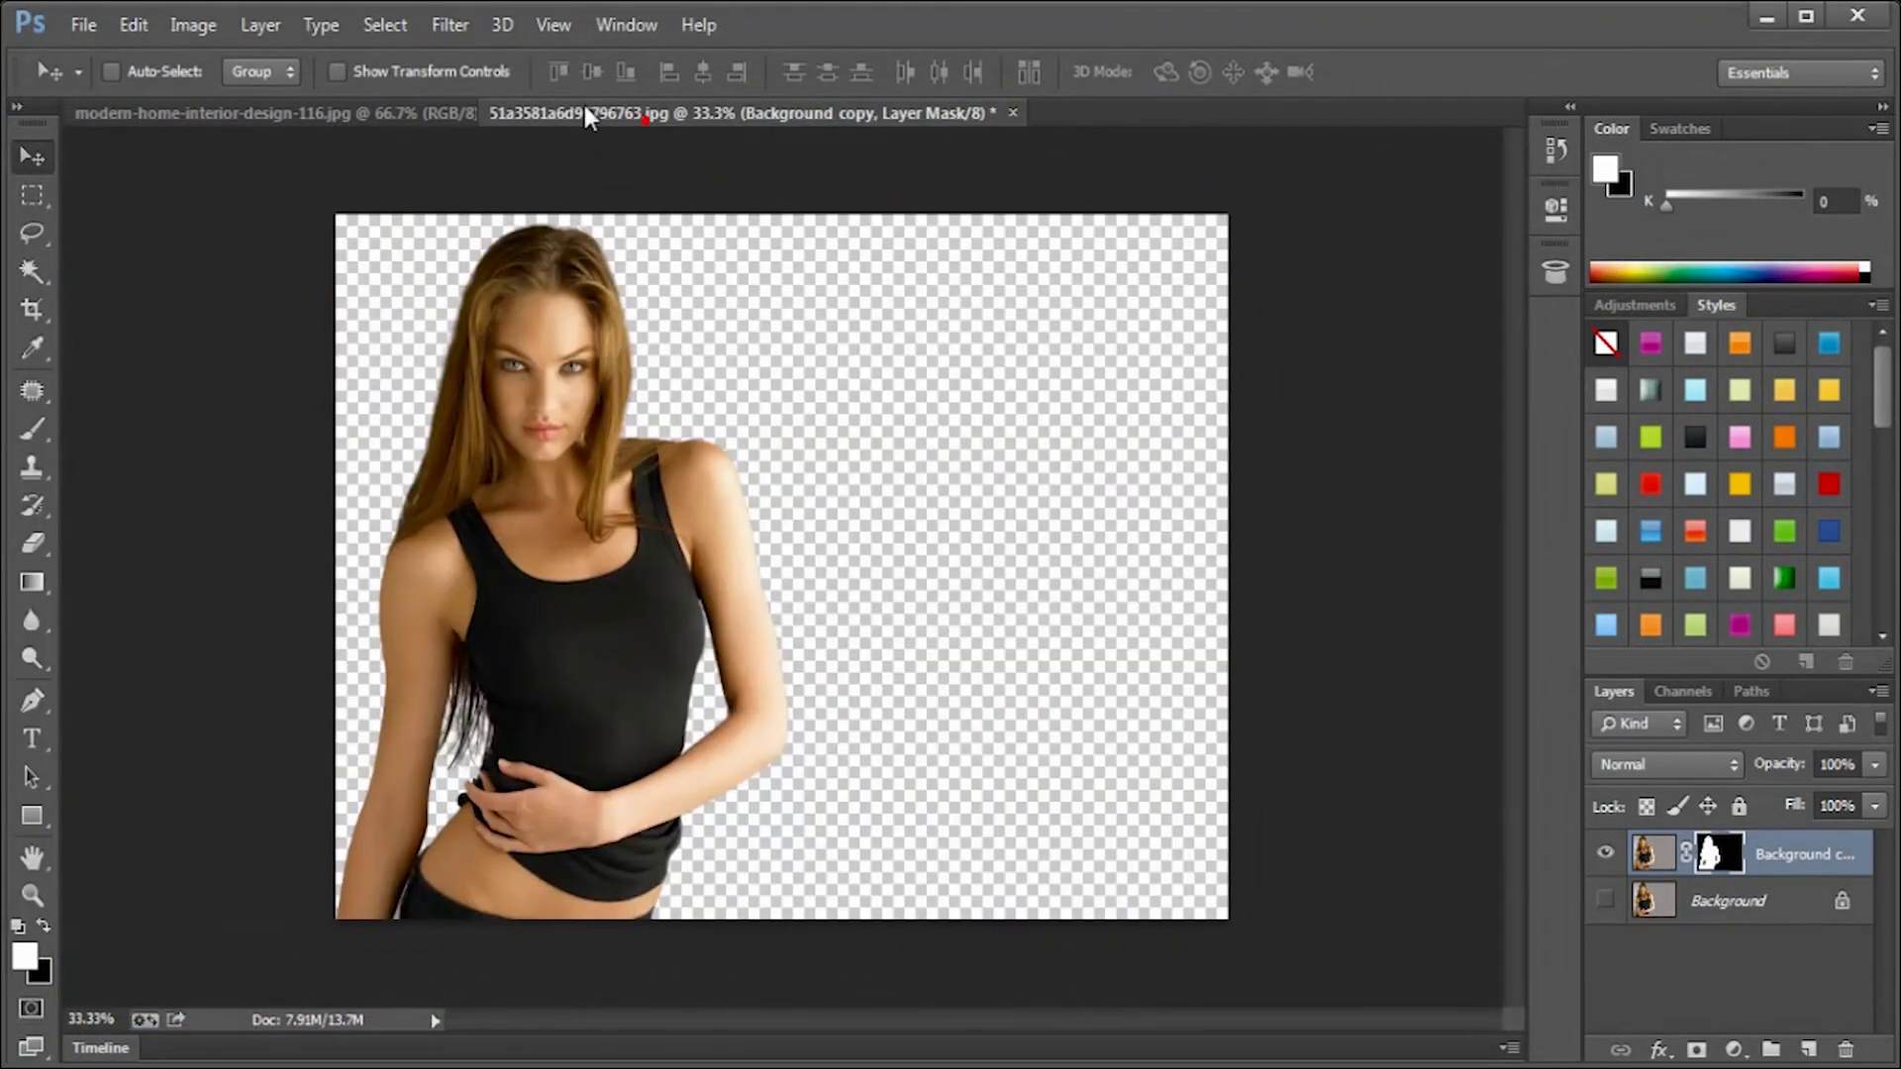
left_click_drag(646, 116, 140, 115)
Step: Place the girl test image into the kitchen interior photo
left_click(696, 114)
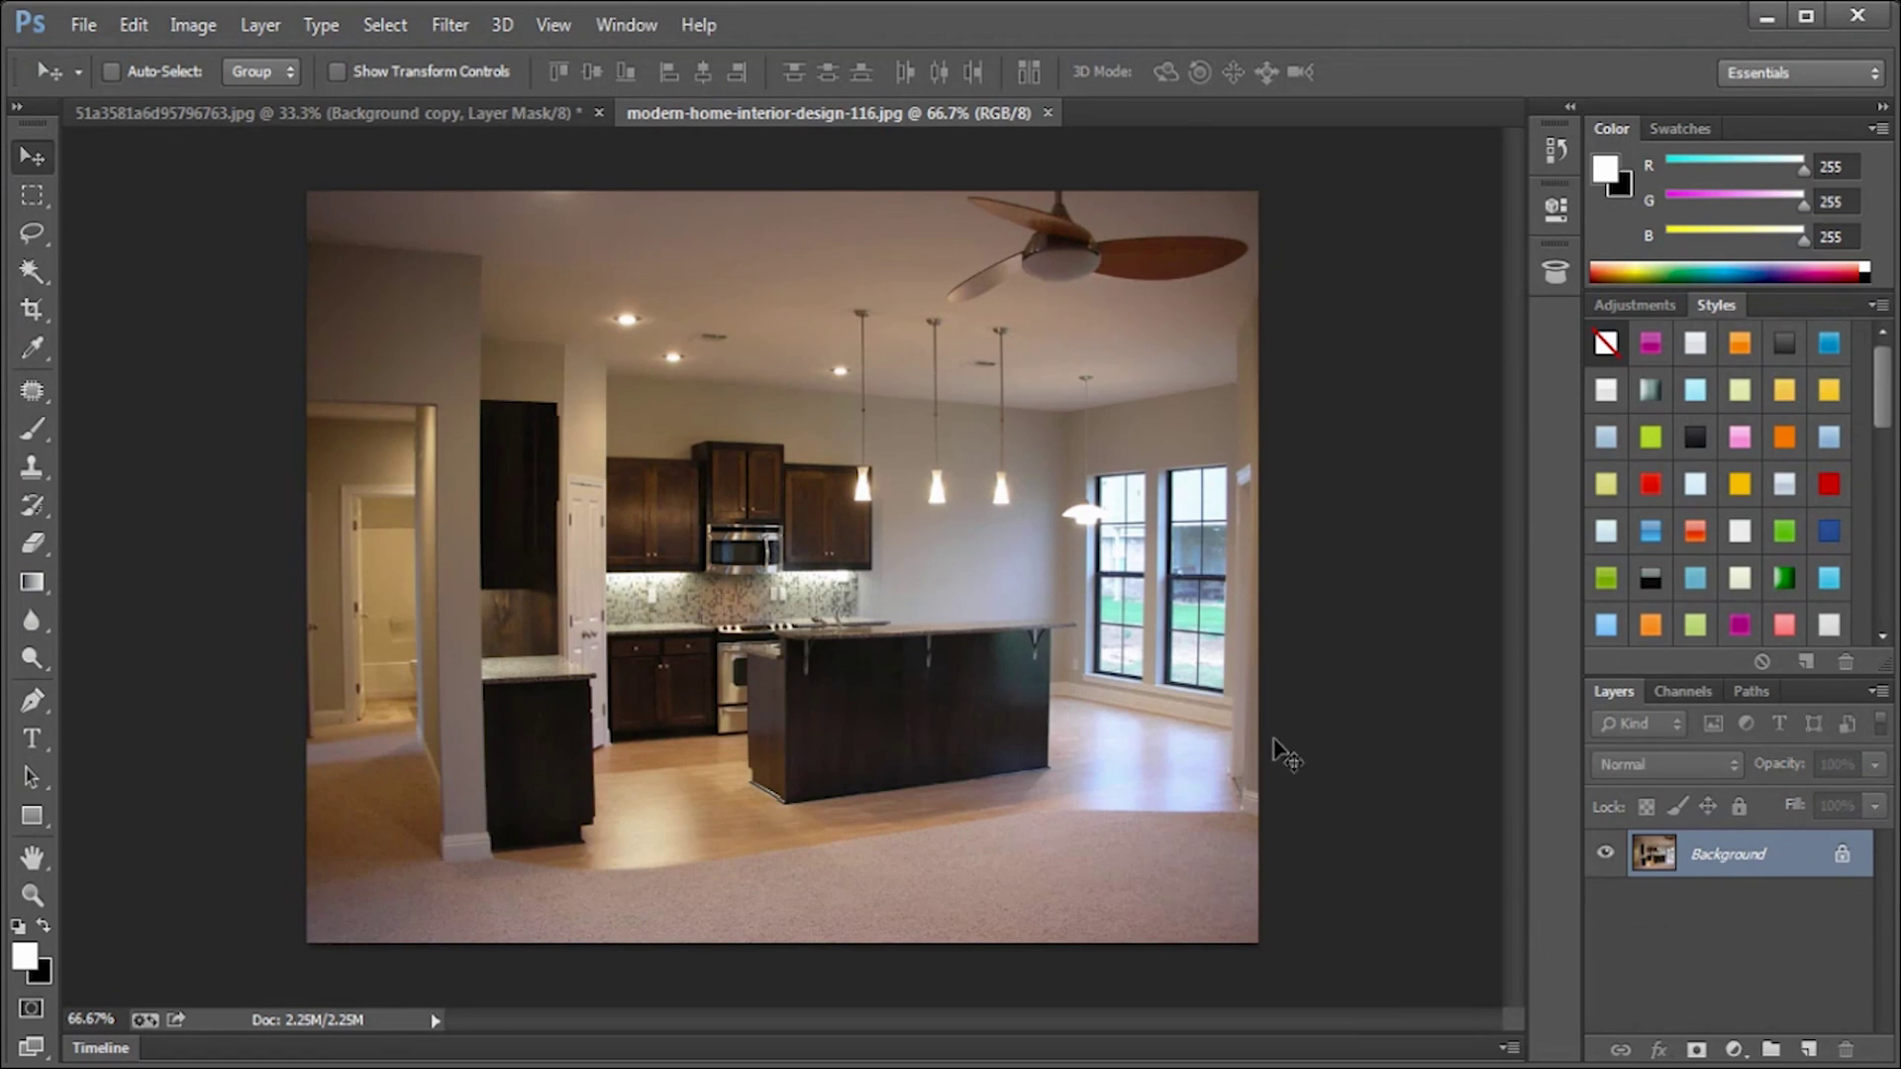
left_click(87, 20)
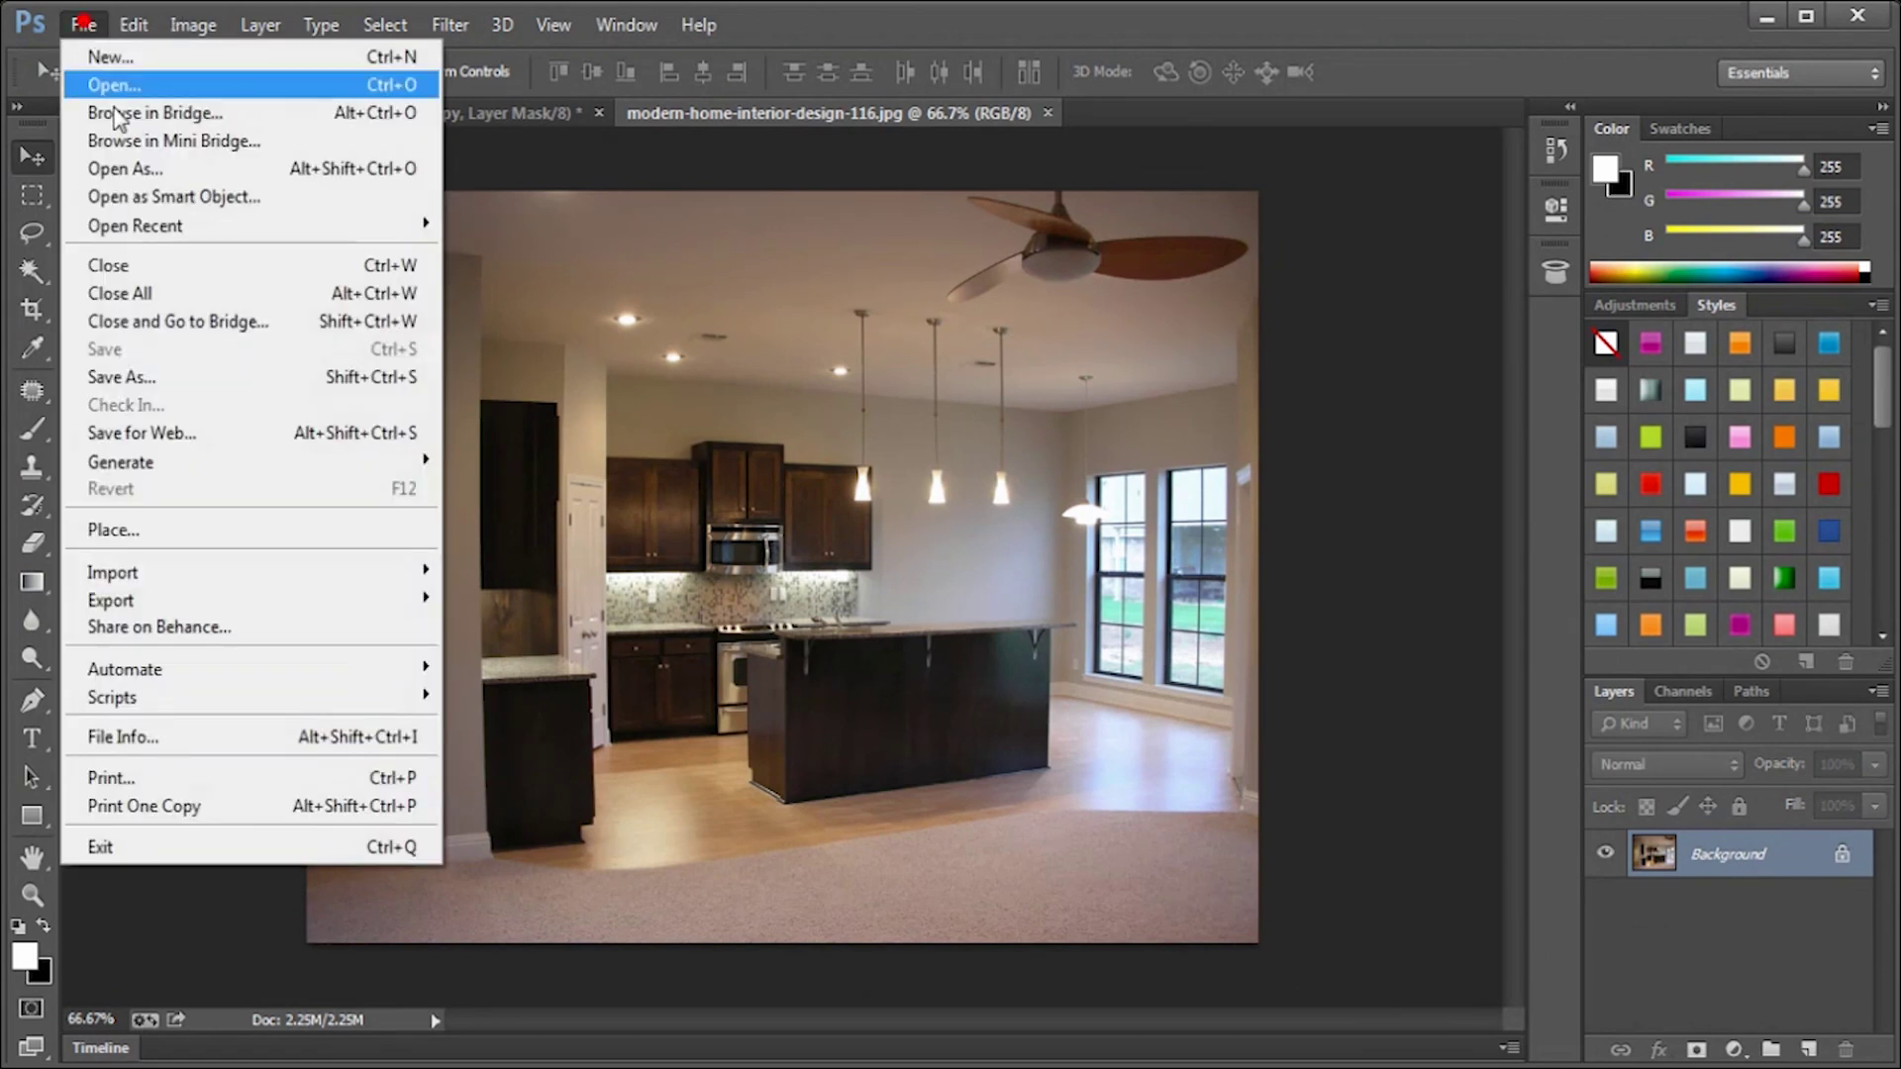
left_click(154, 538)
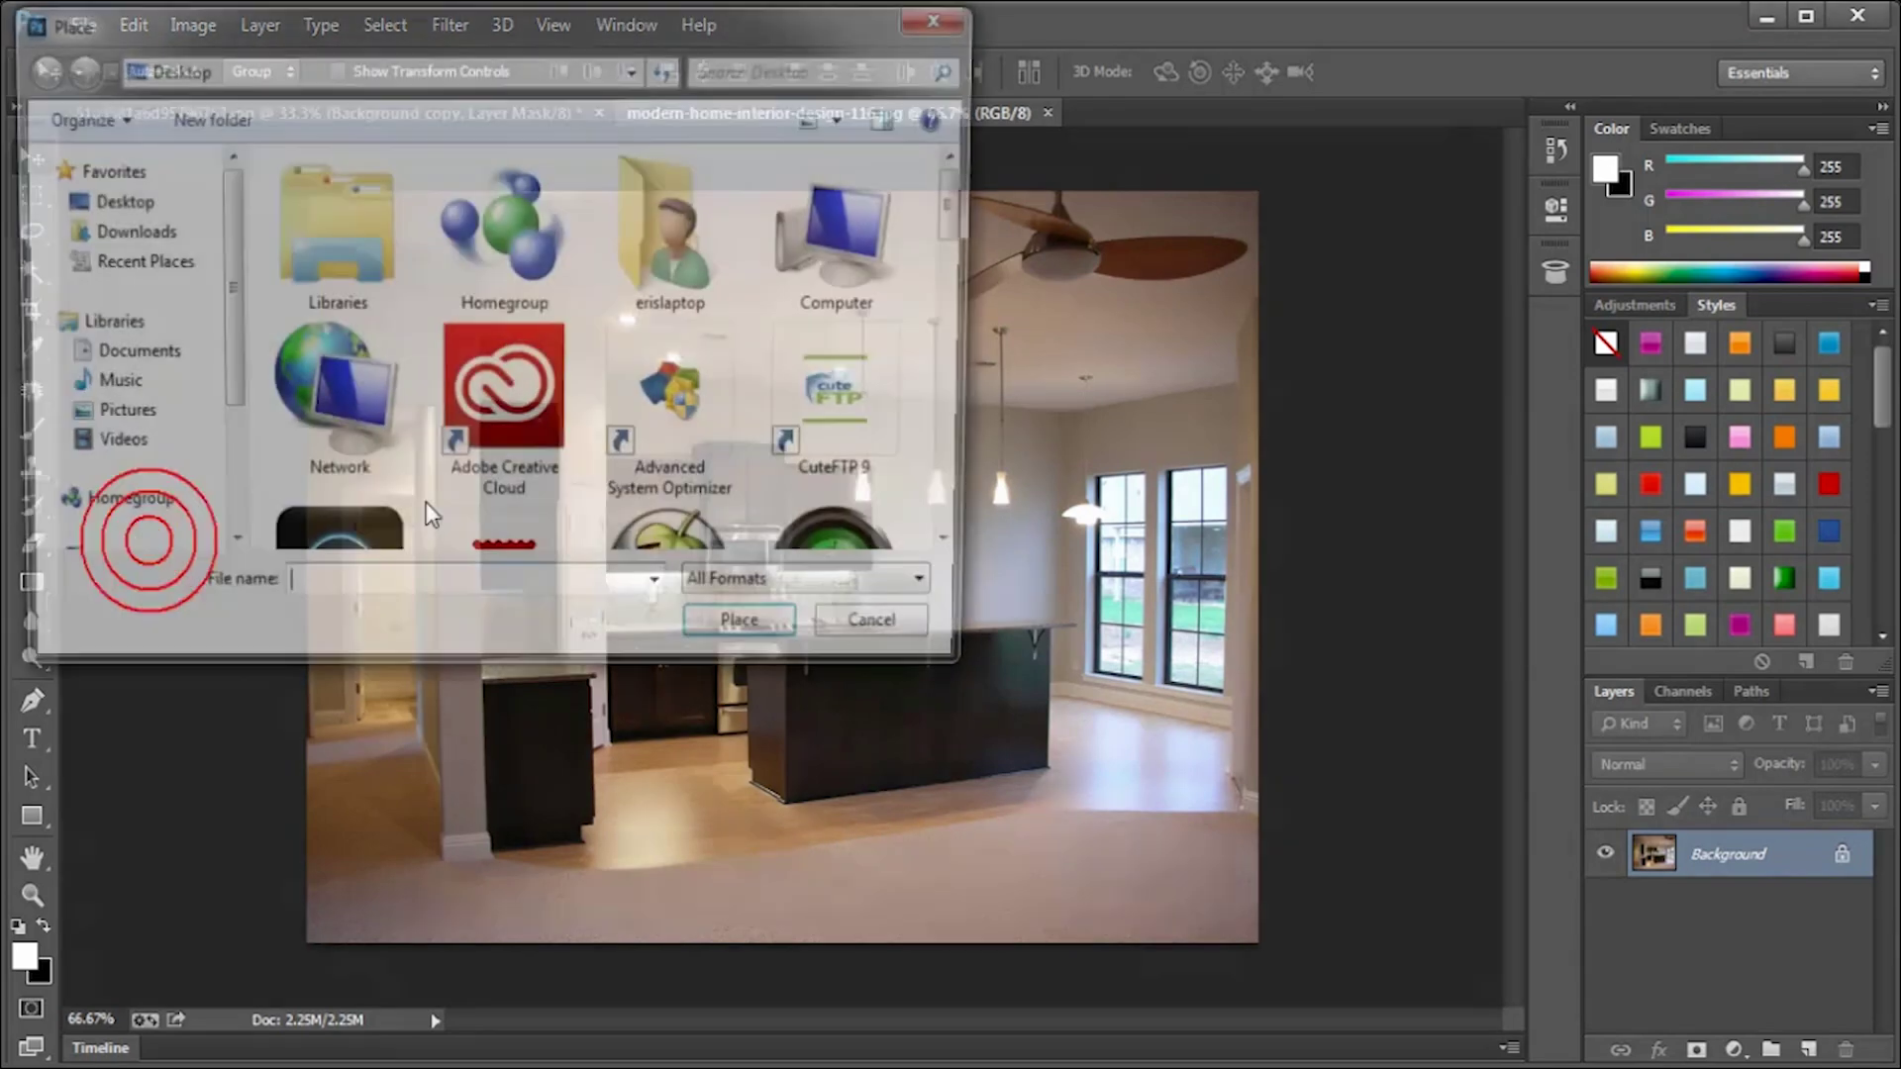
left_click_drag(975, 214, 988, 456)
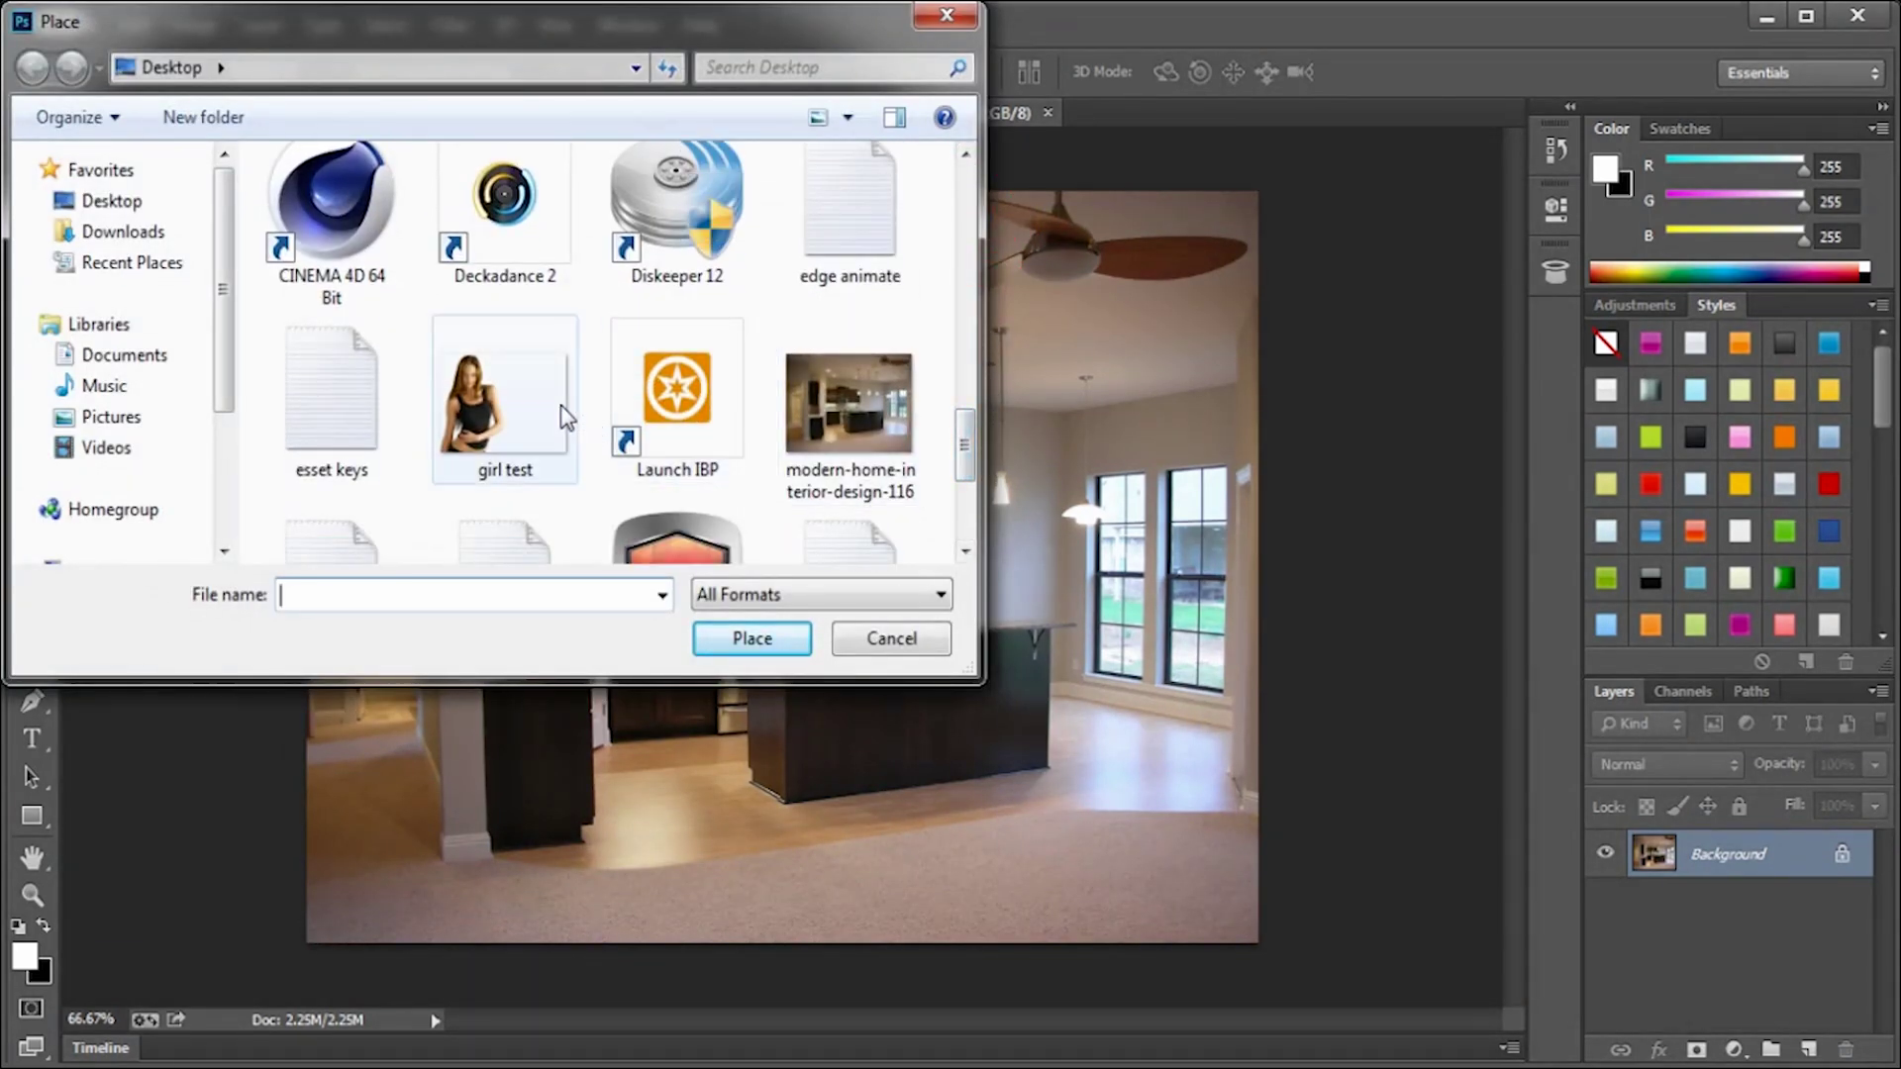
left_click(505, 402)
double_click(506, 402)
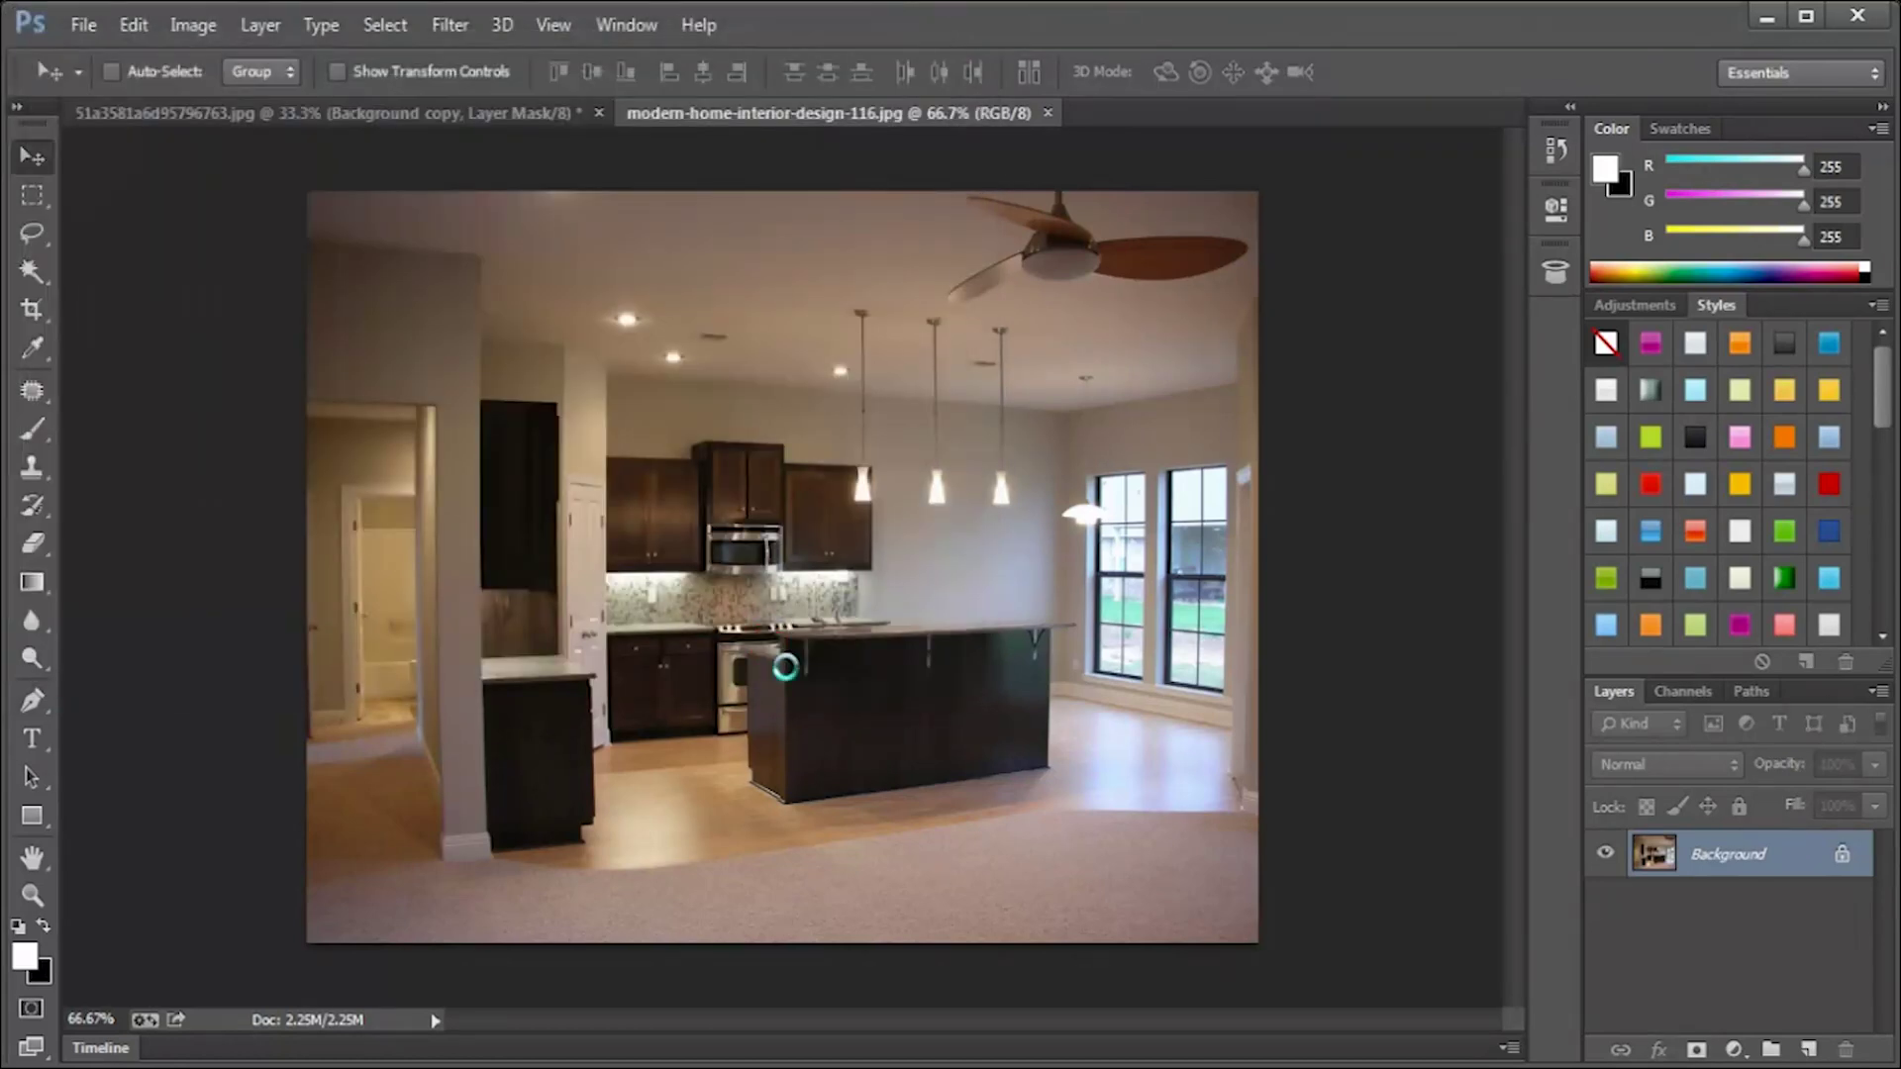
Step: Trial-move and shrink the placed girl, then cancel the placement
left_click_drag(770, 654, 946, 602)
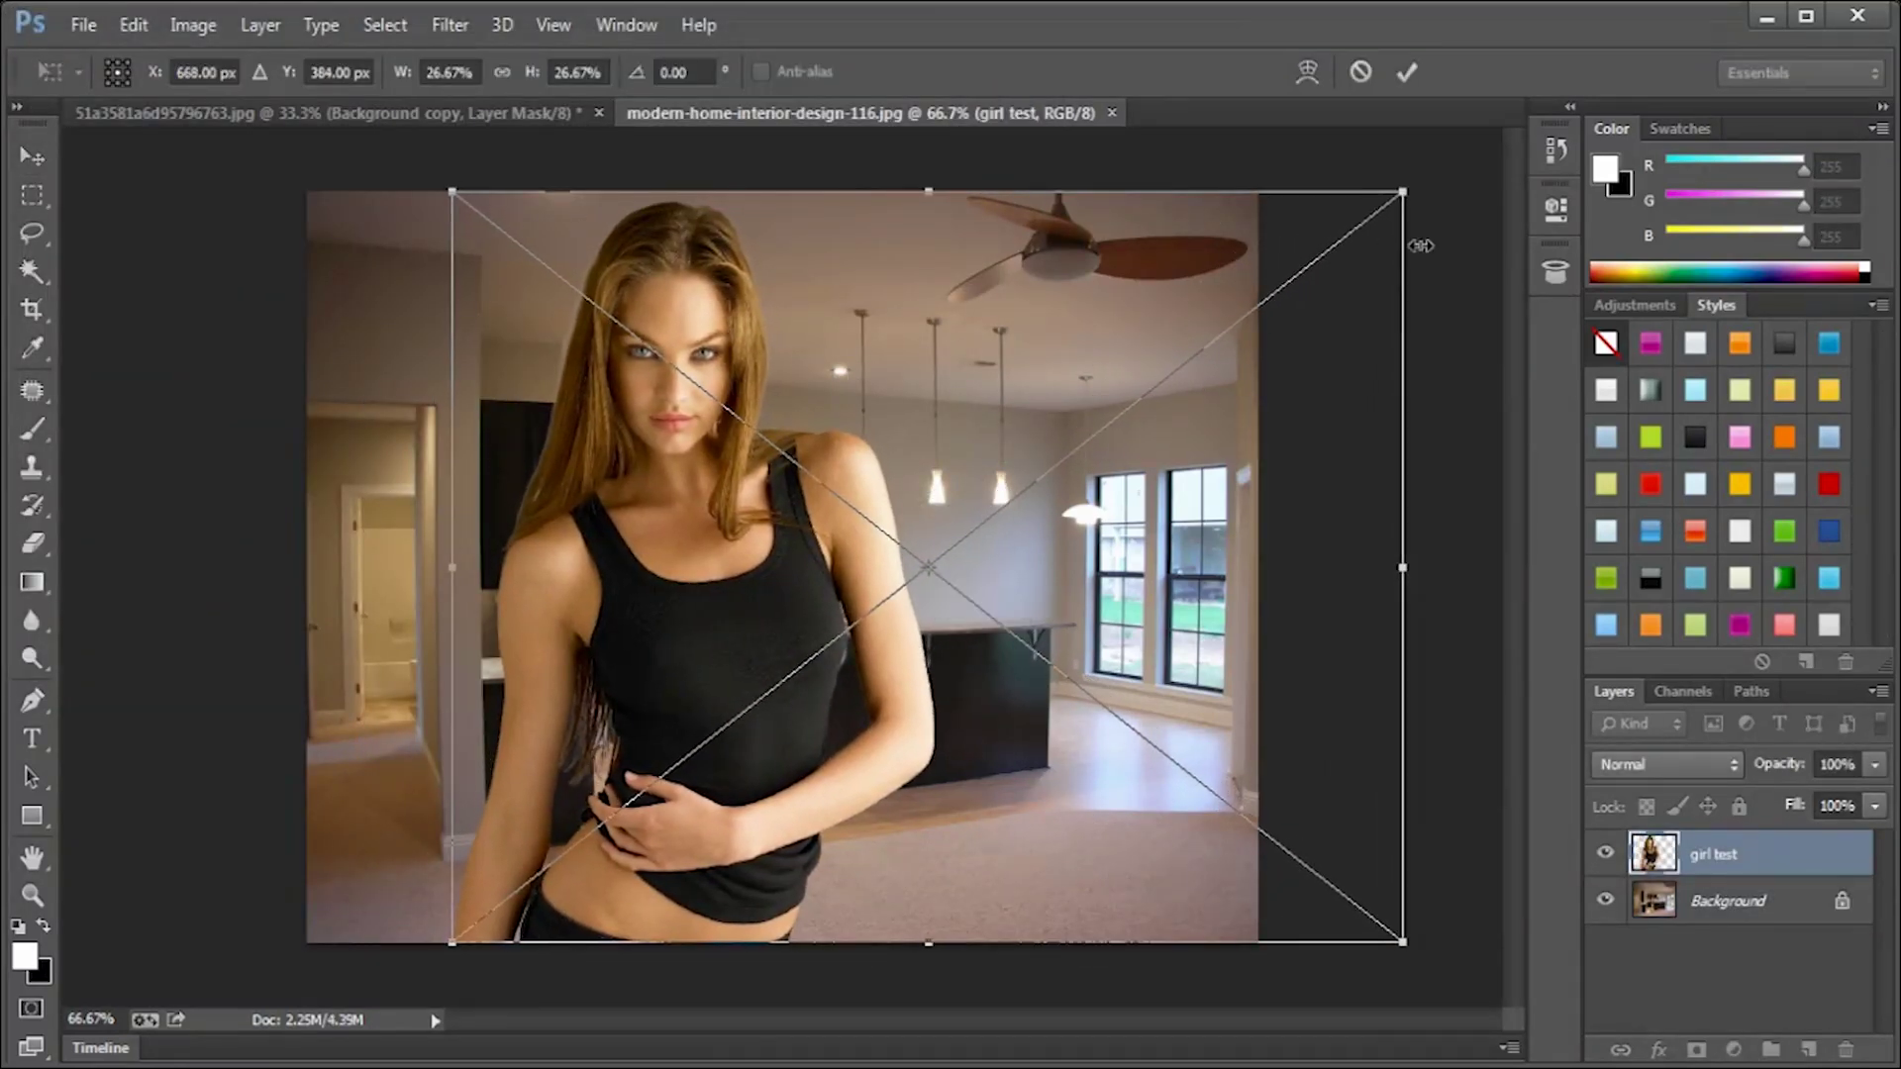
left_click_drag(1408, 208, 1282, 240)
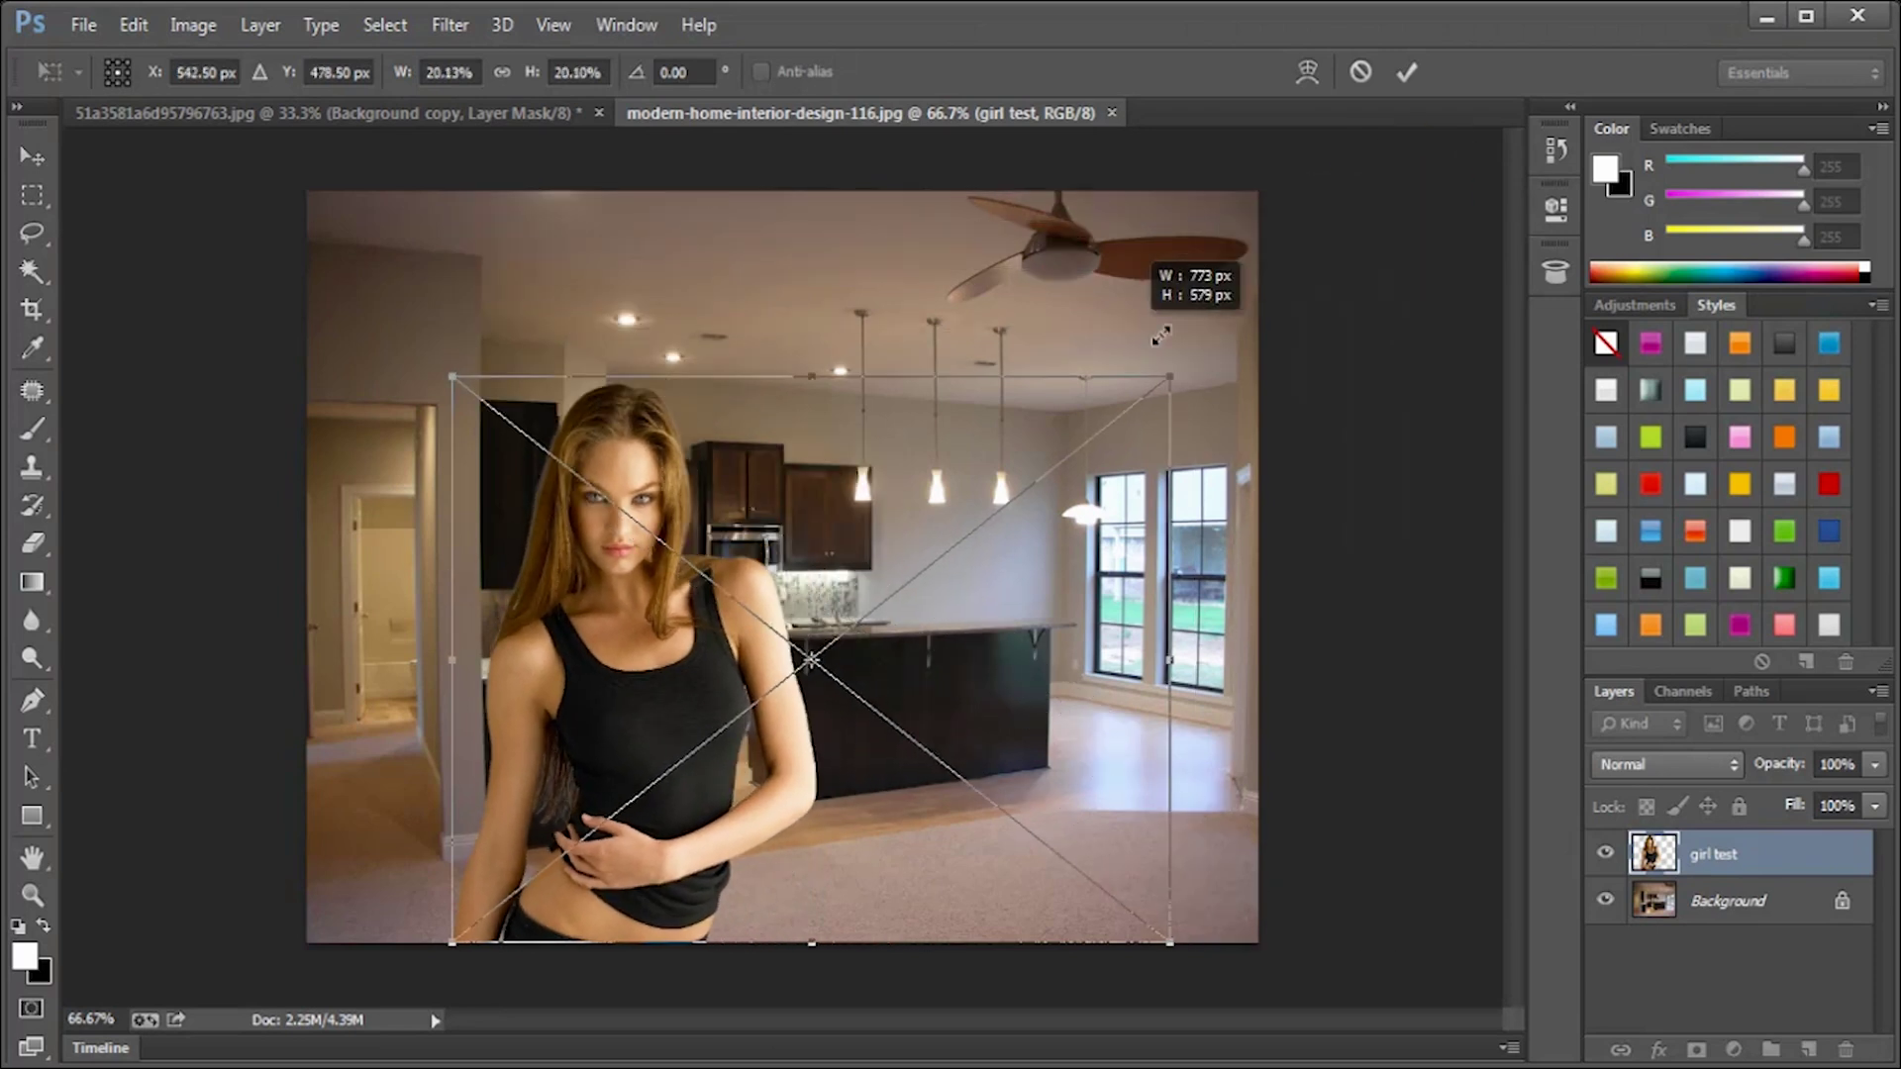
left_click_drag(1025, 431, 1075, 422)
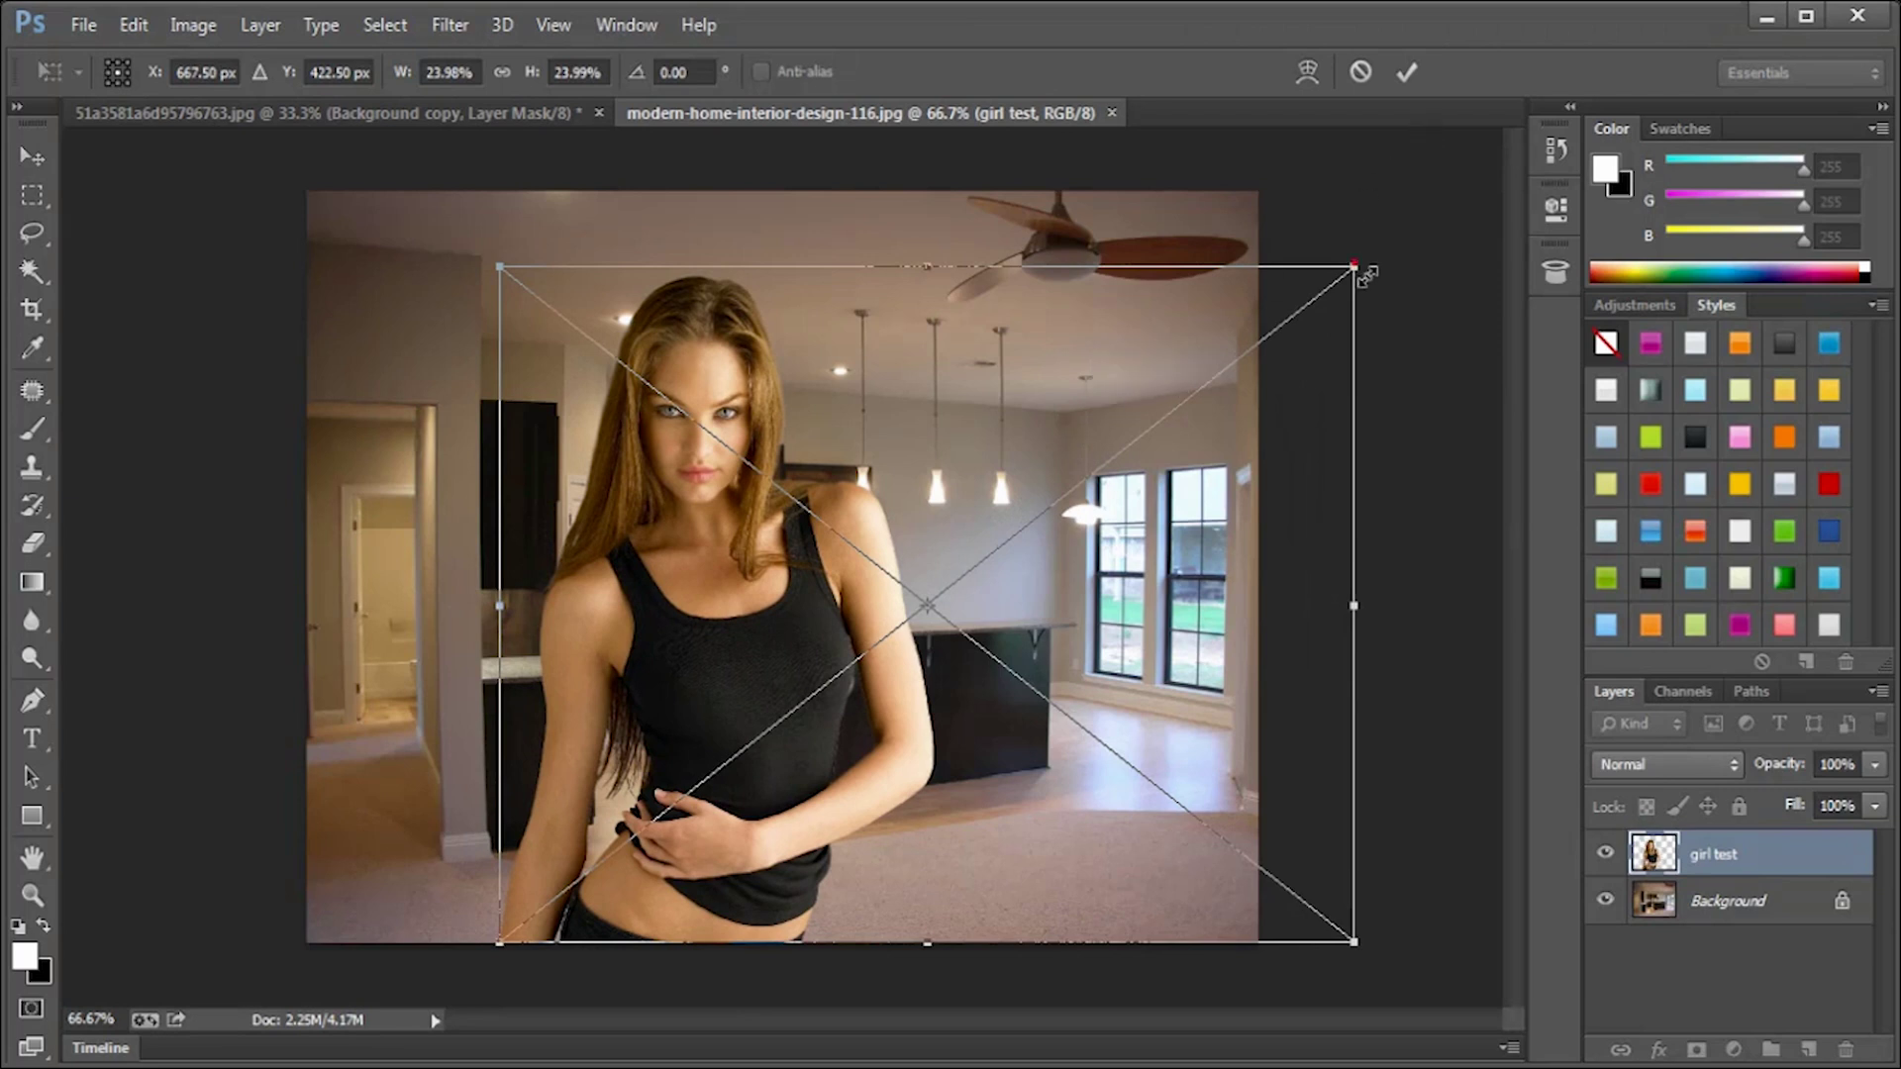
left_click_drag(1364, 274, 1219, 356)
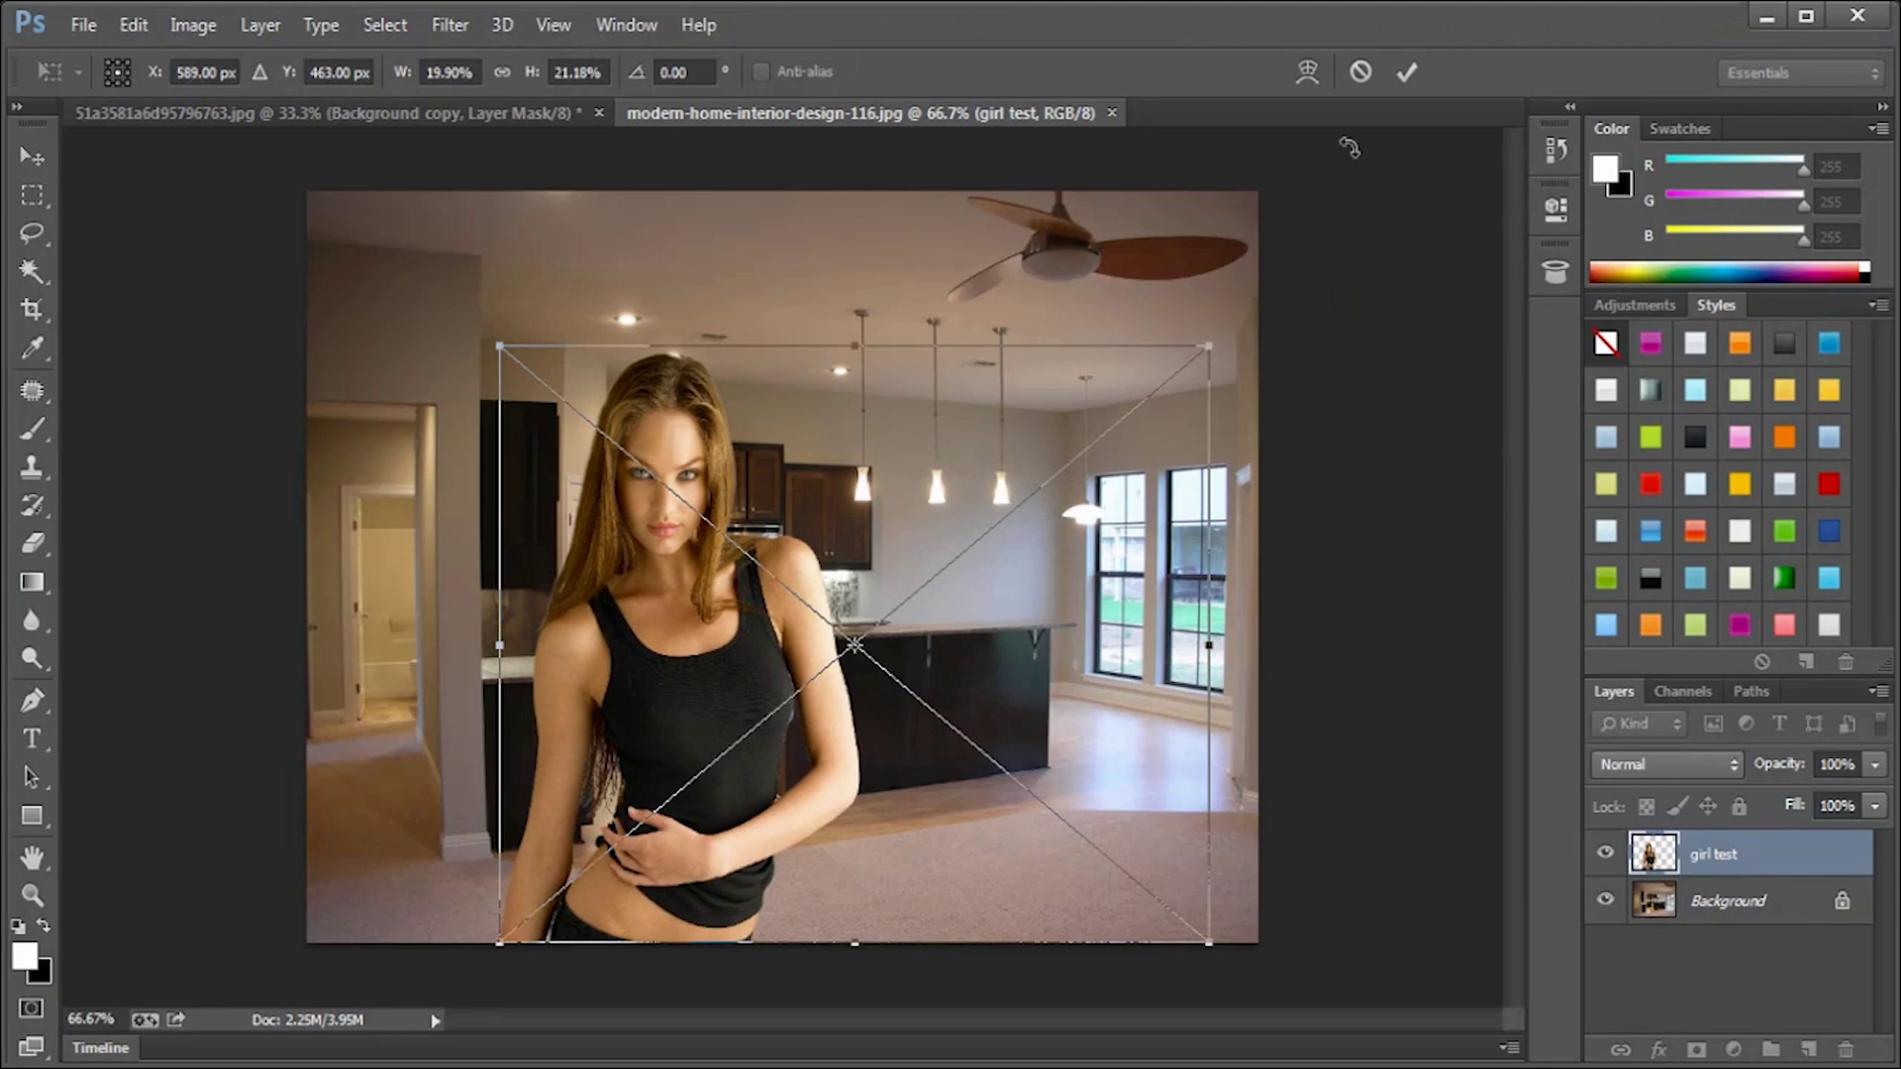
left_click(1362, 69)
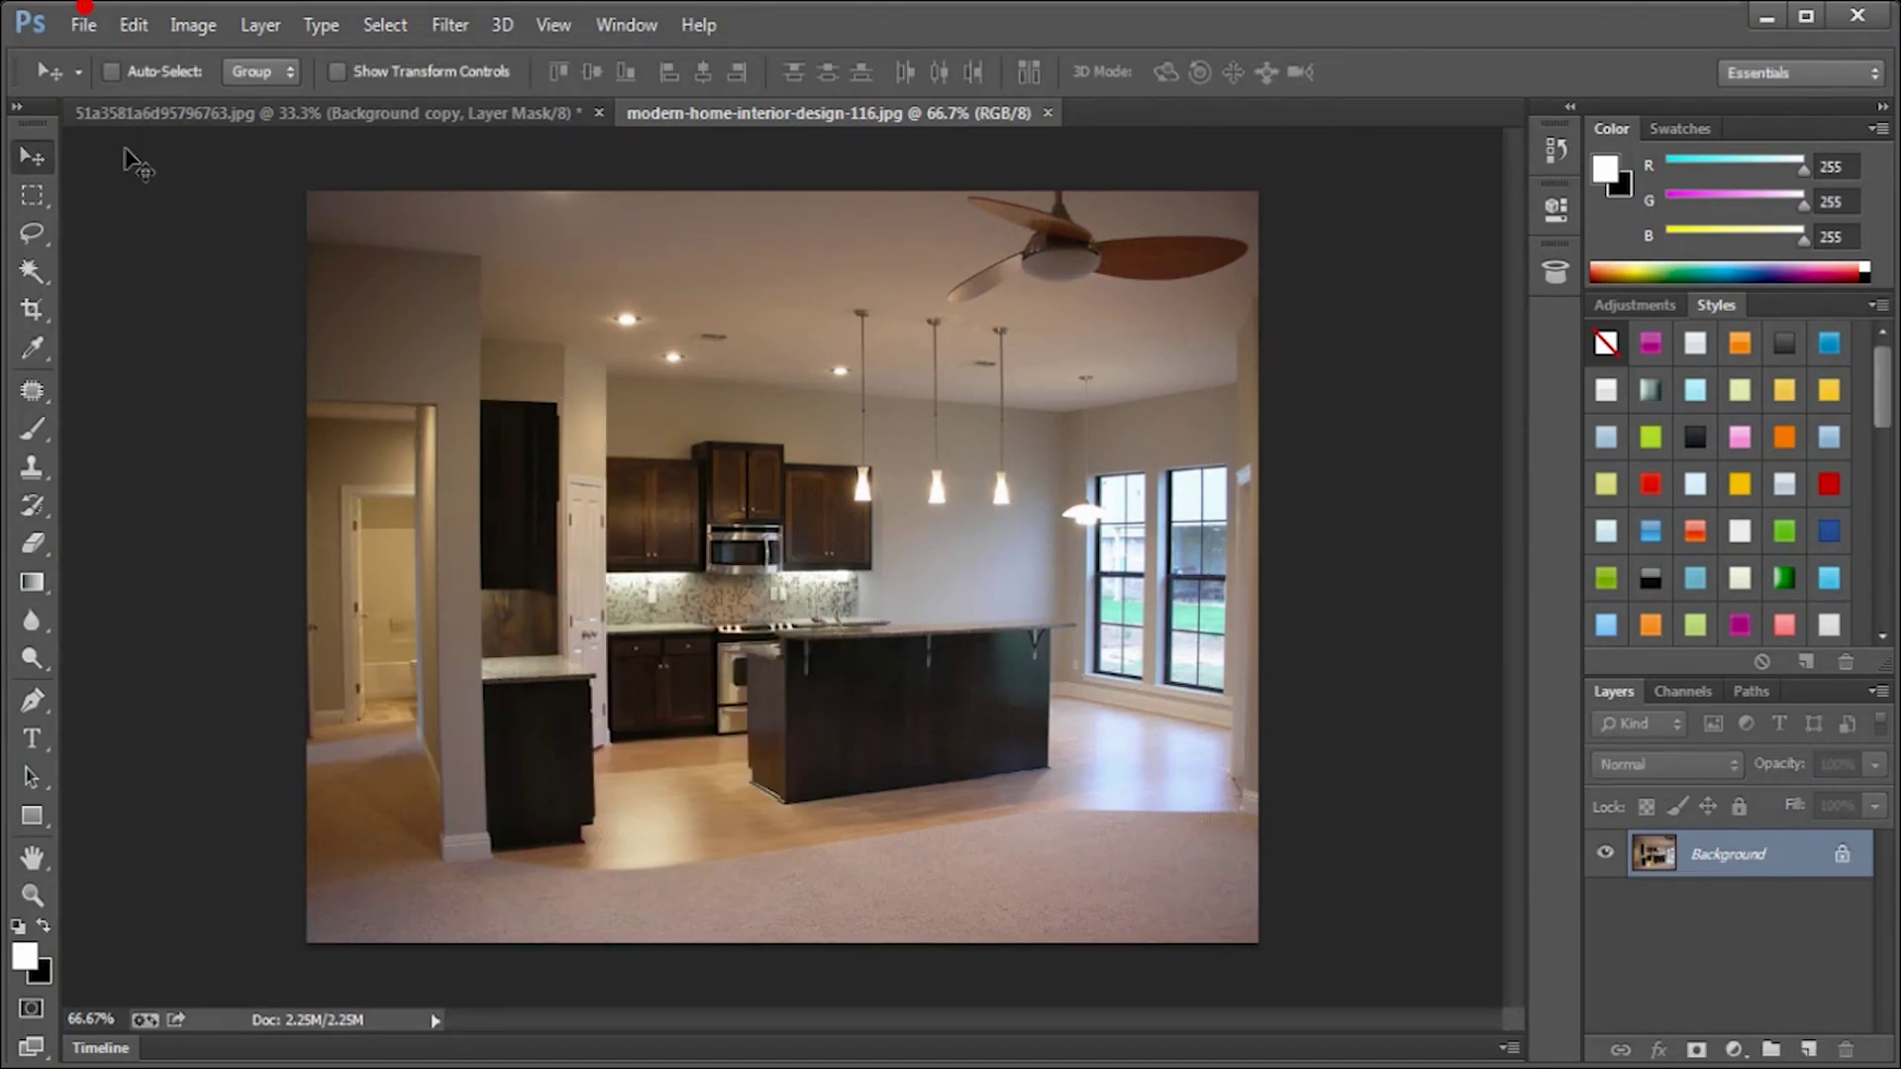
Step: Place girl test again, shrink it and commit it in front of the kitchen island
left_click(86, 27)
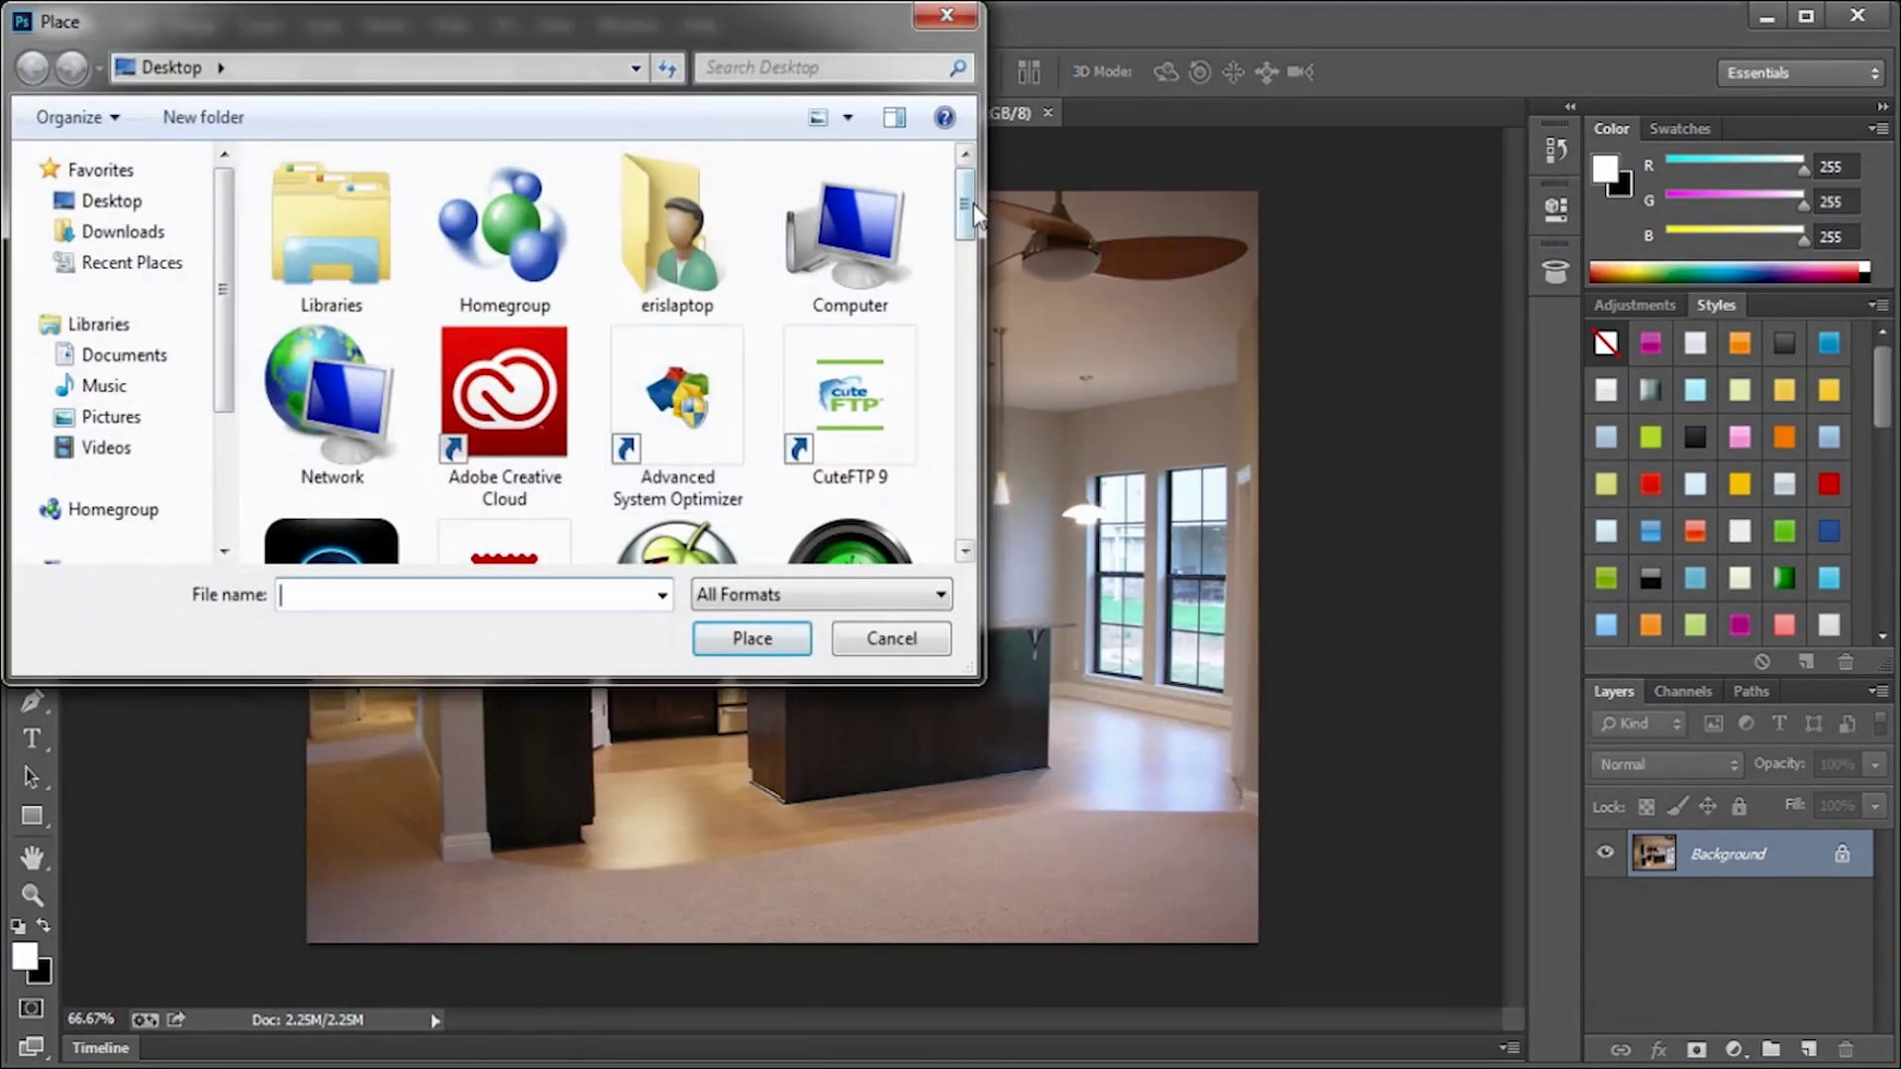
left_click_drag(967, 187, 963, 453)
left_click(500, 386)
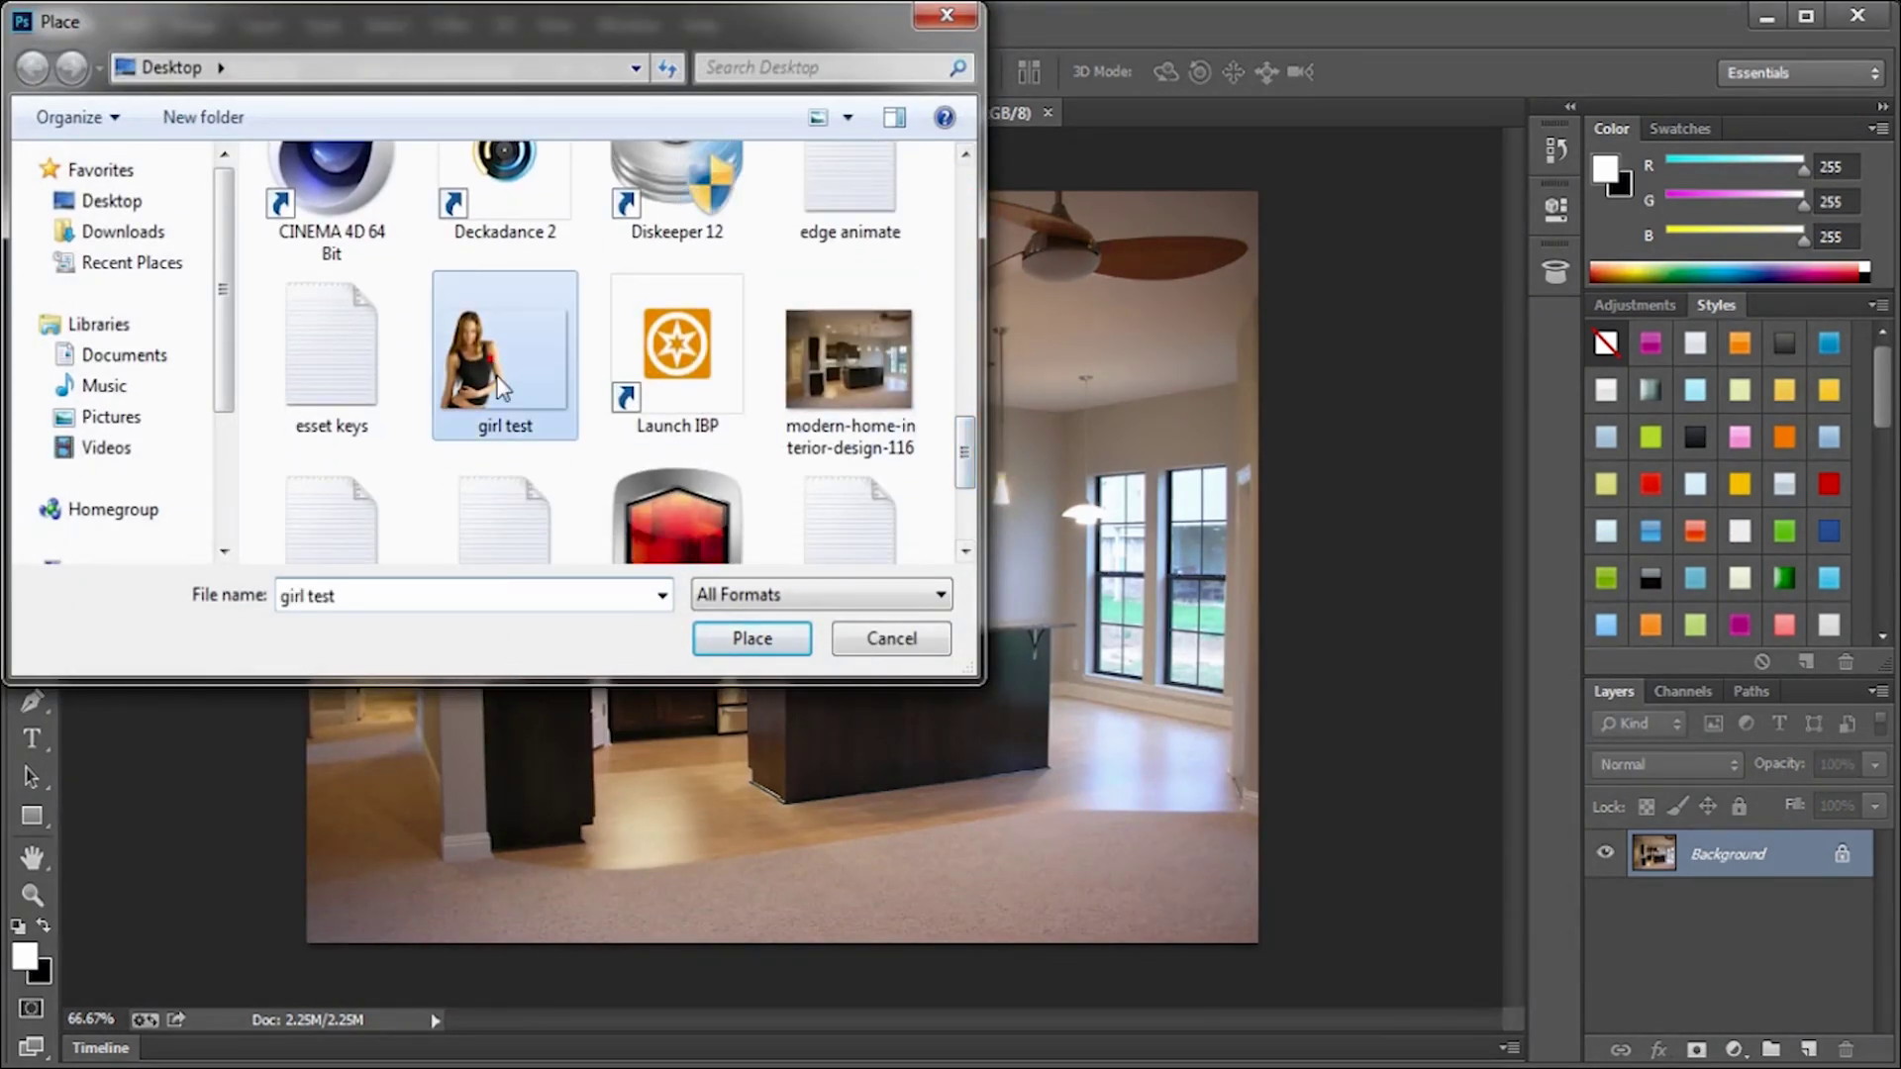
left_click(752, 638)
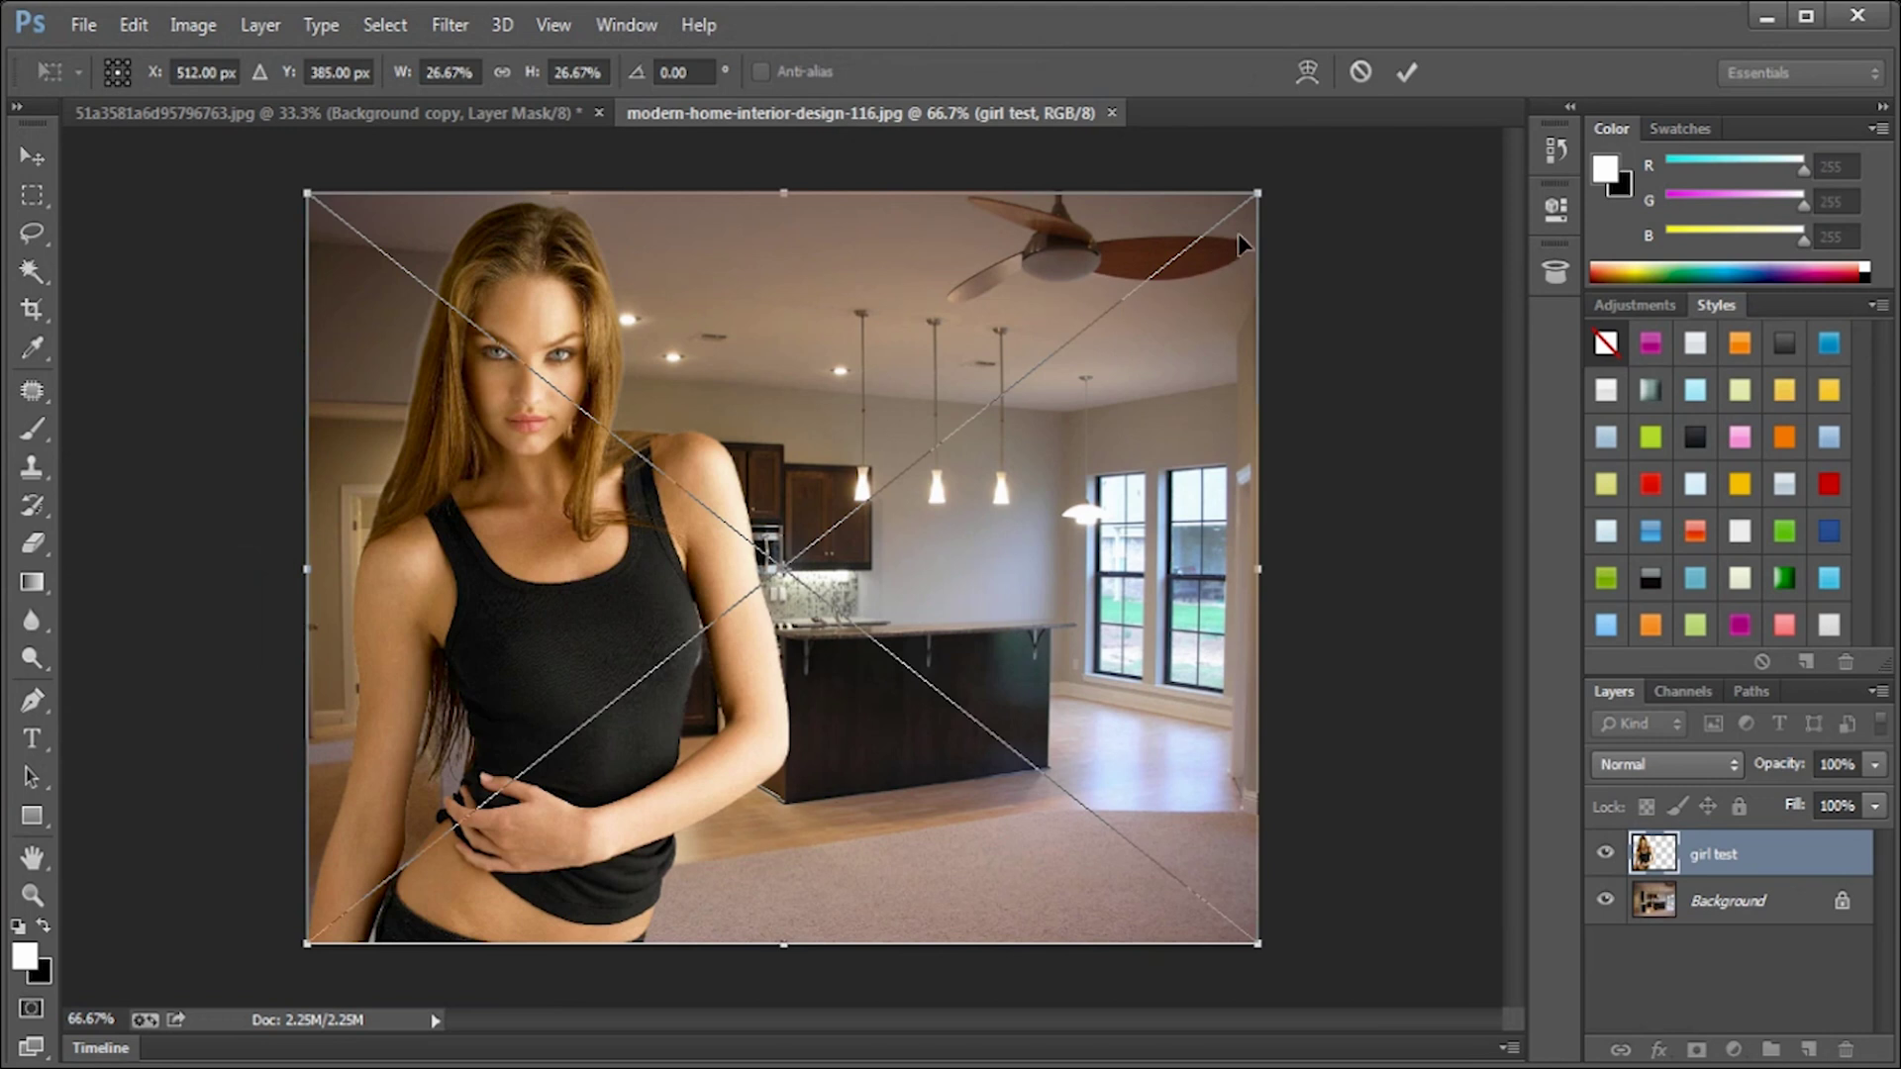
left_click_drag(1260, 195, 966, 428)
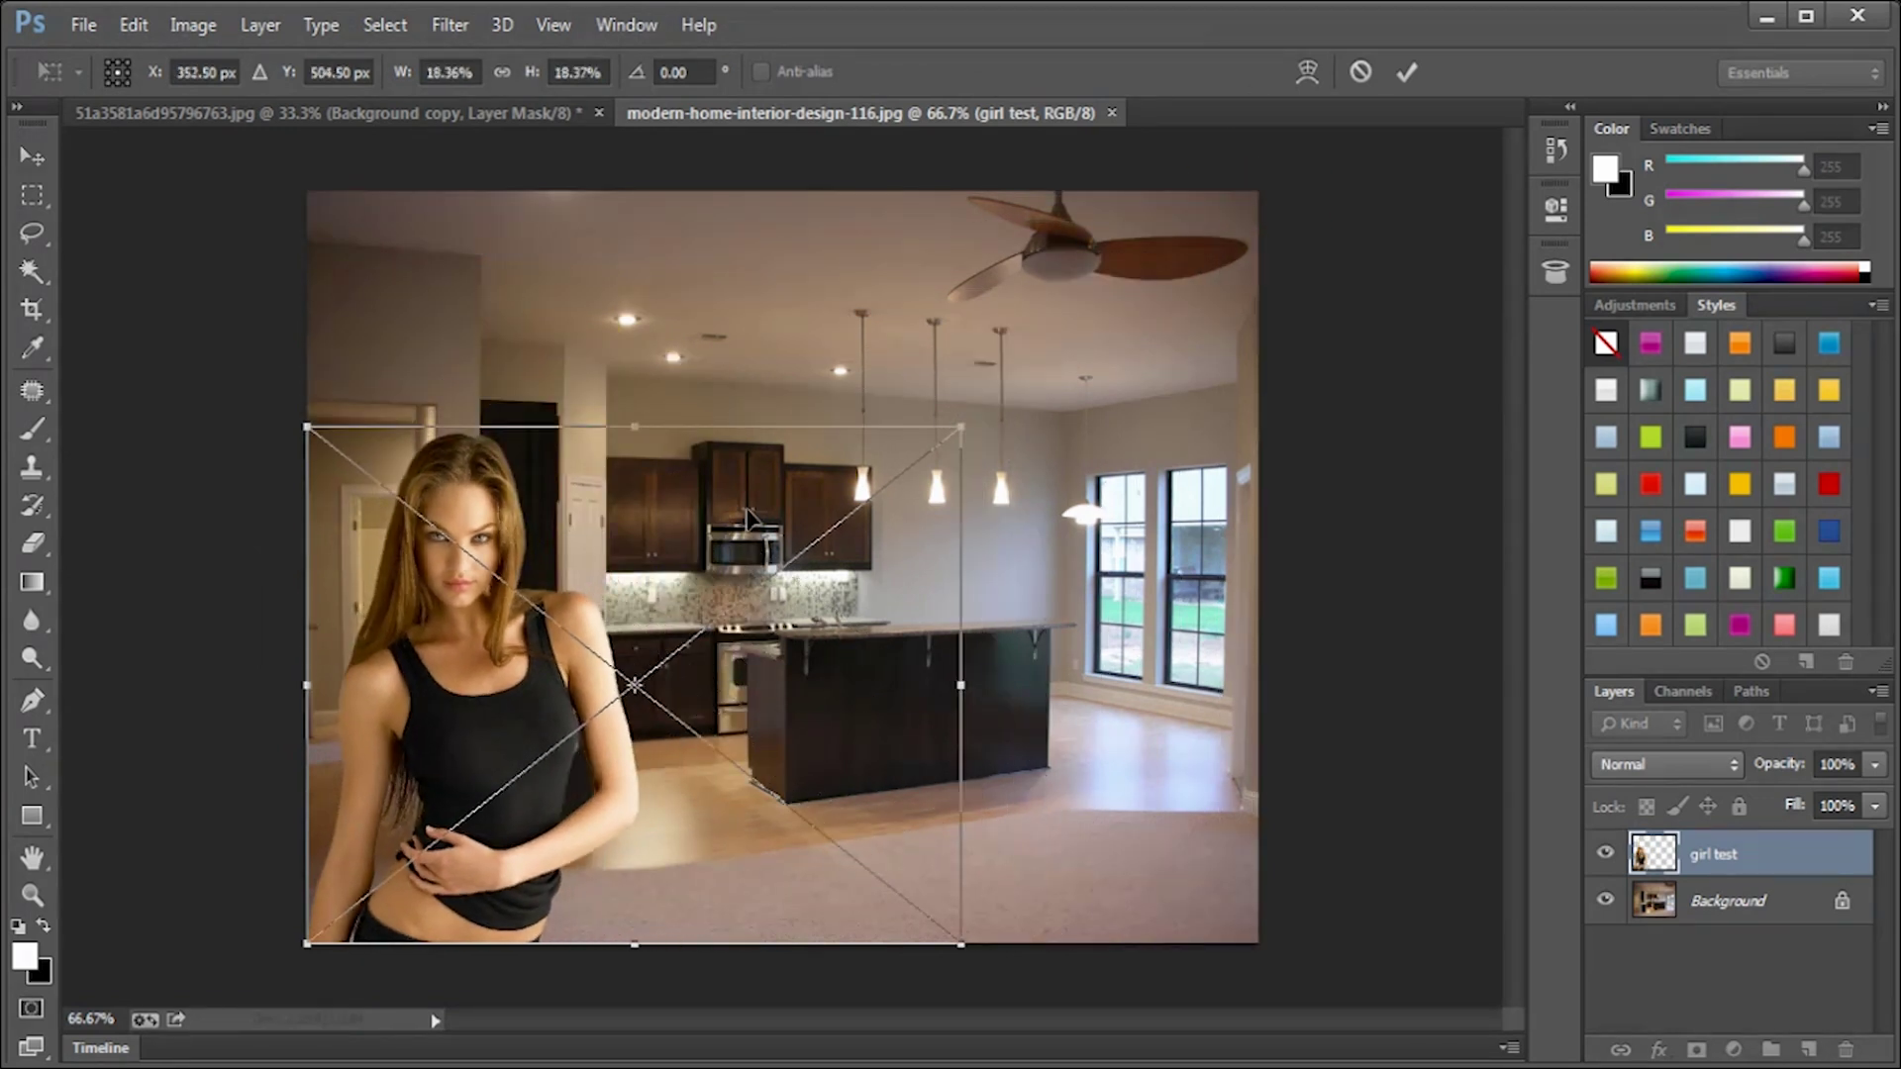
left_click_drag(761, 542, 1062, 543)
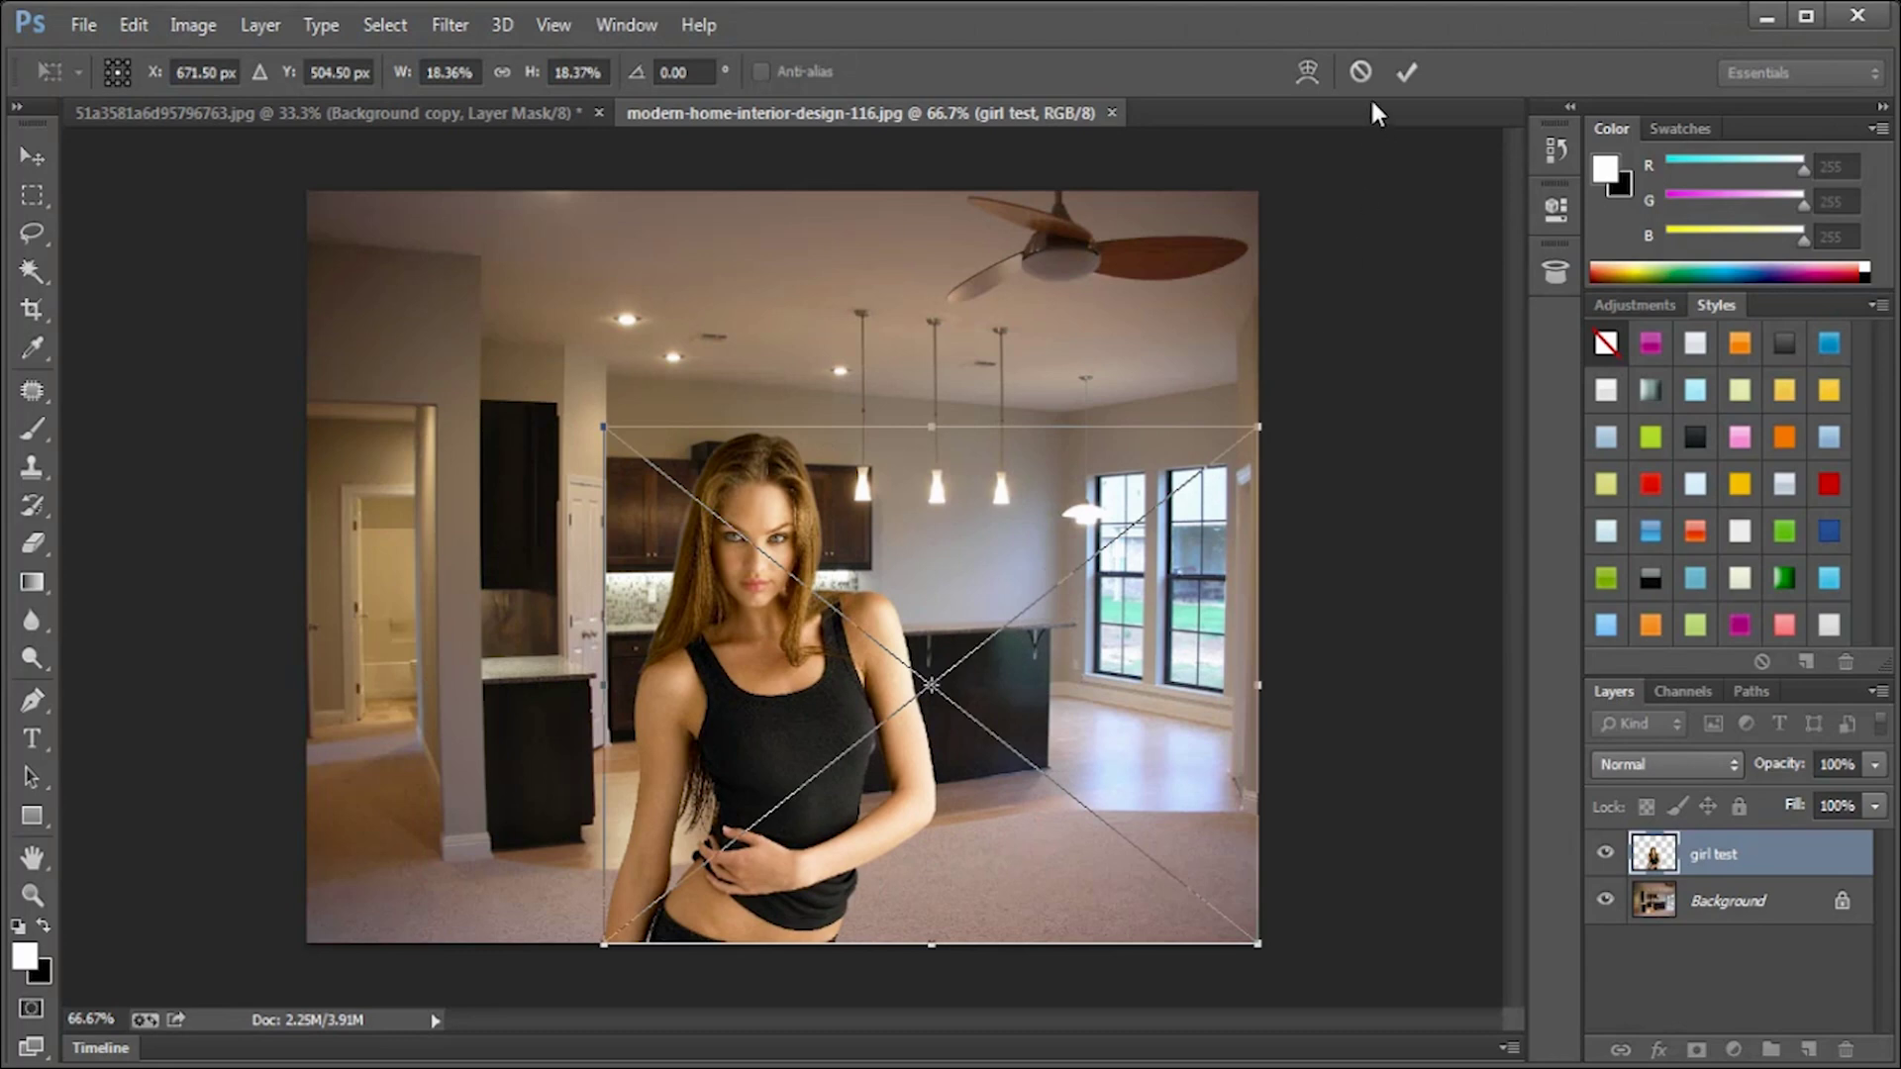
left_click(1404, 71)
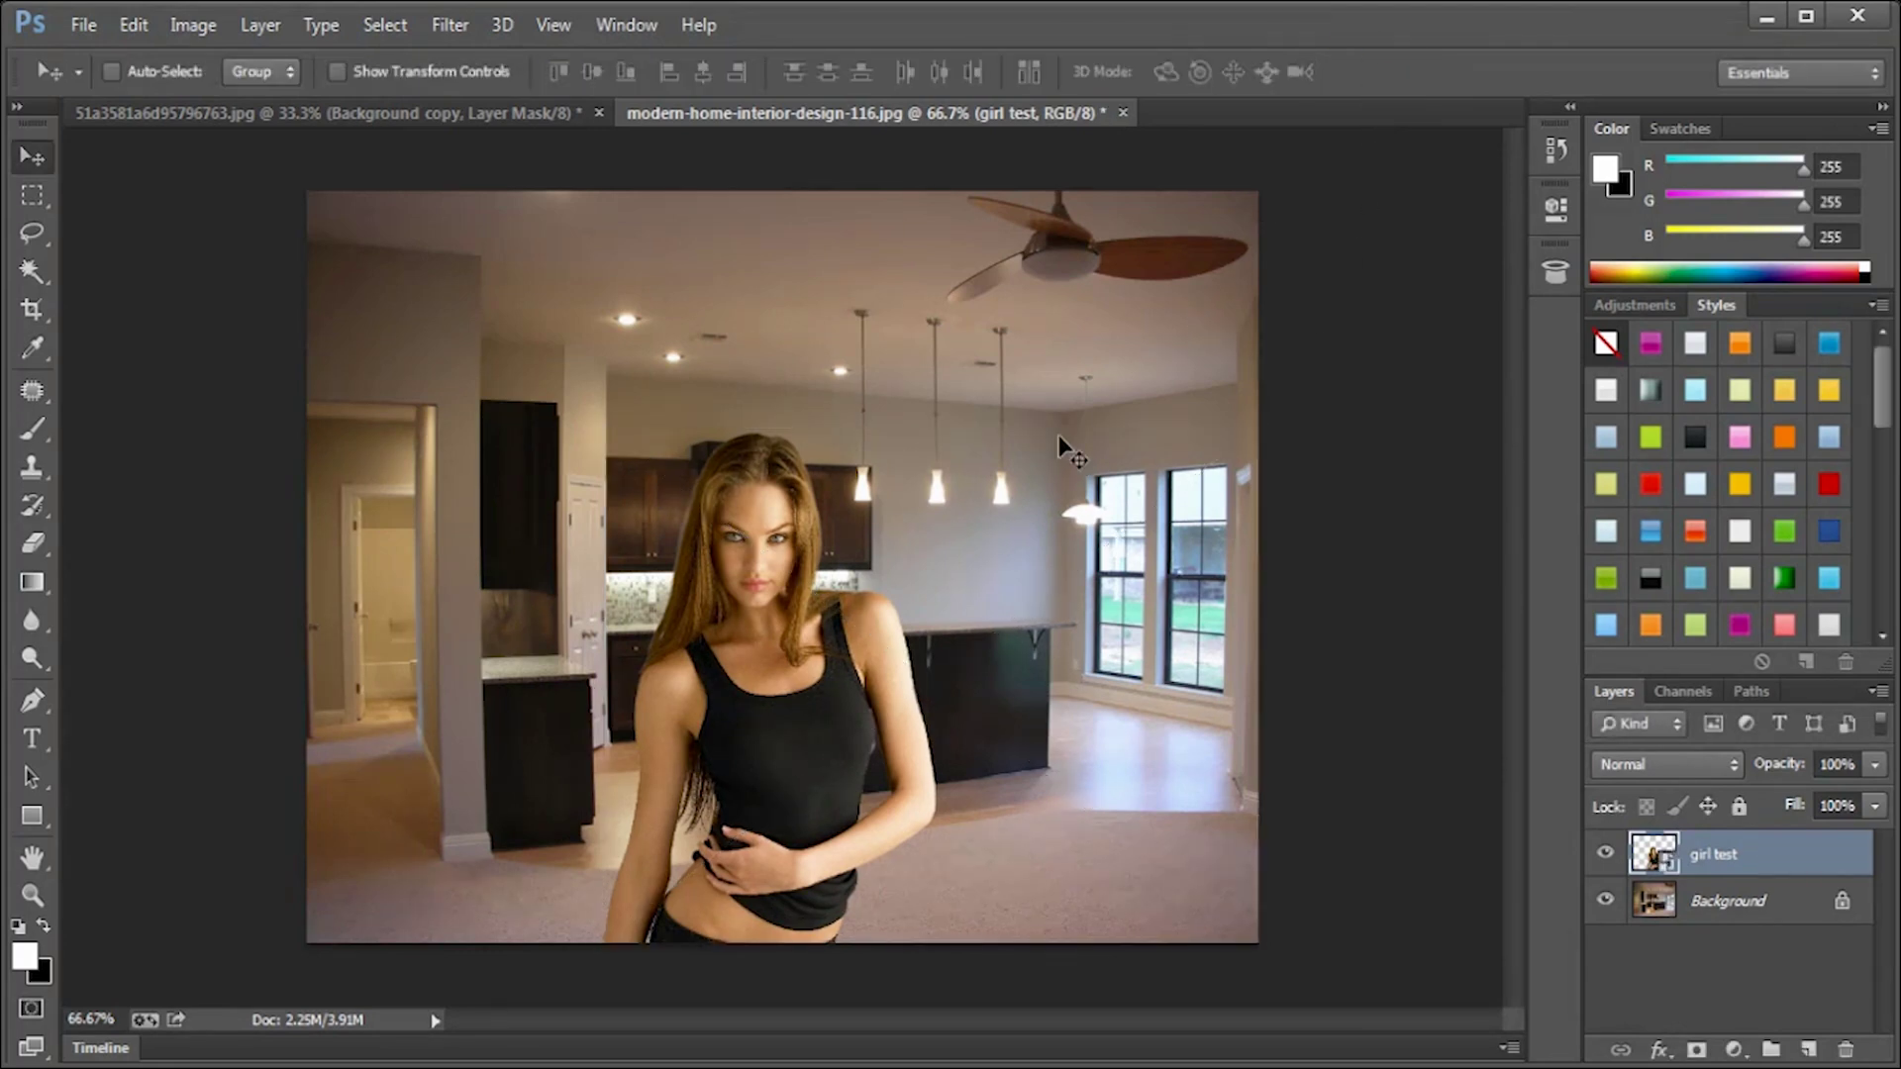
key("super")
key("super")
scroll(761, 572, "up", 2)
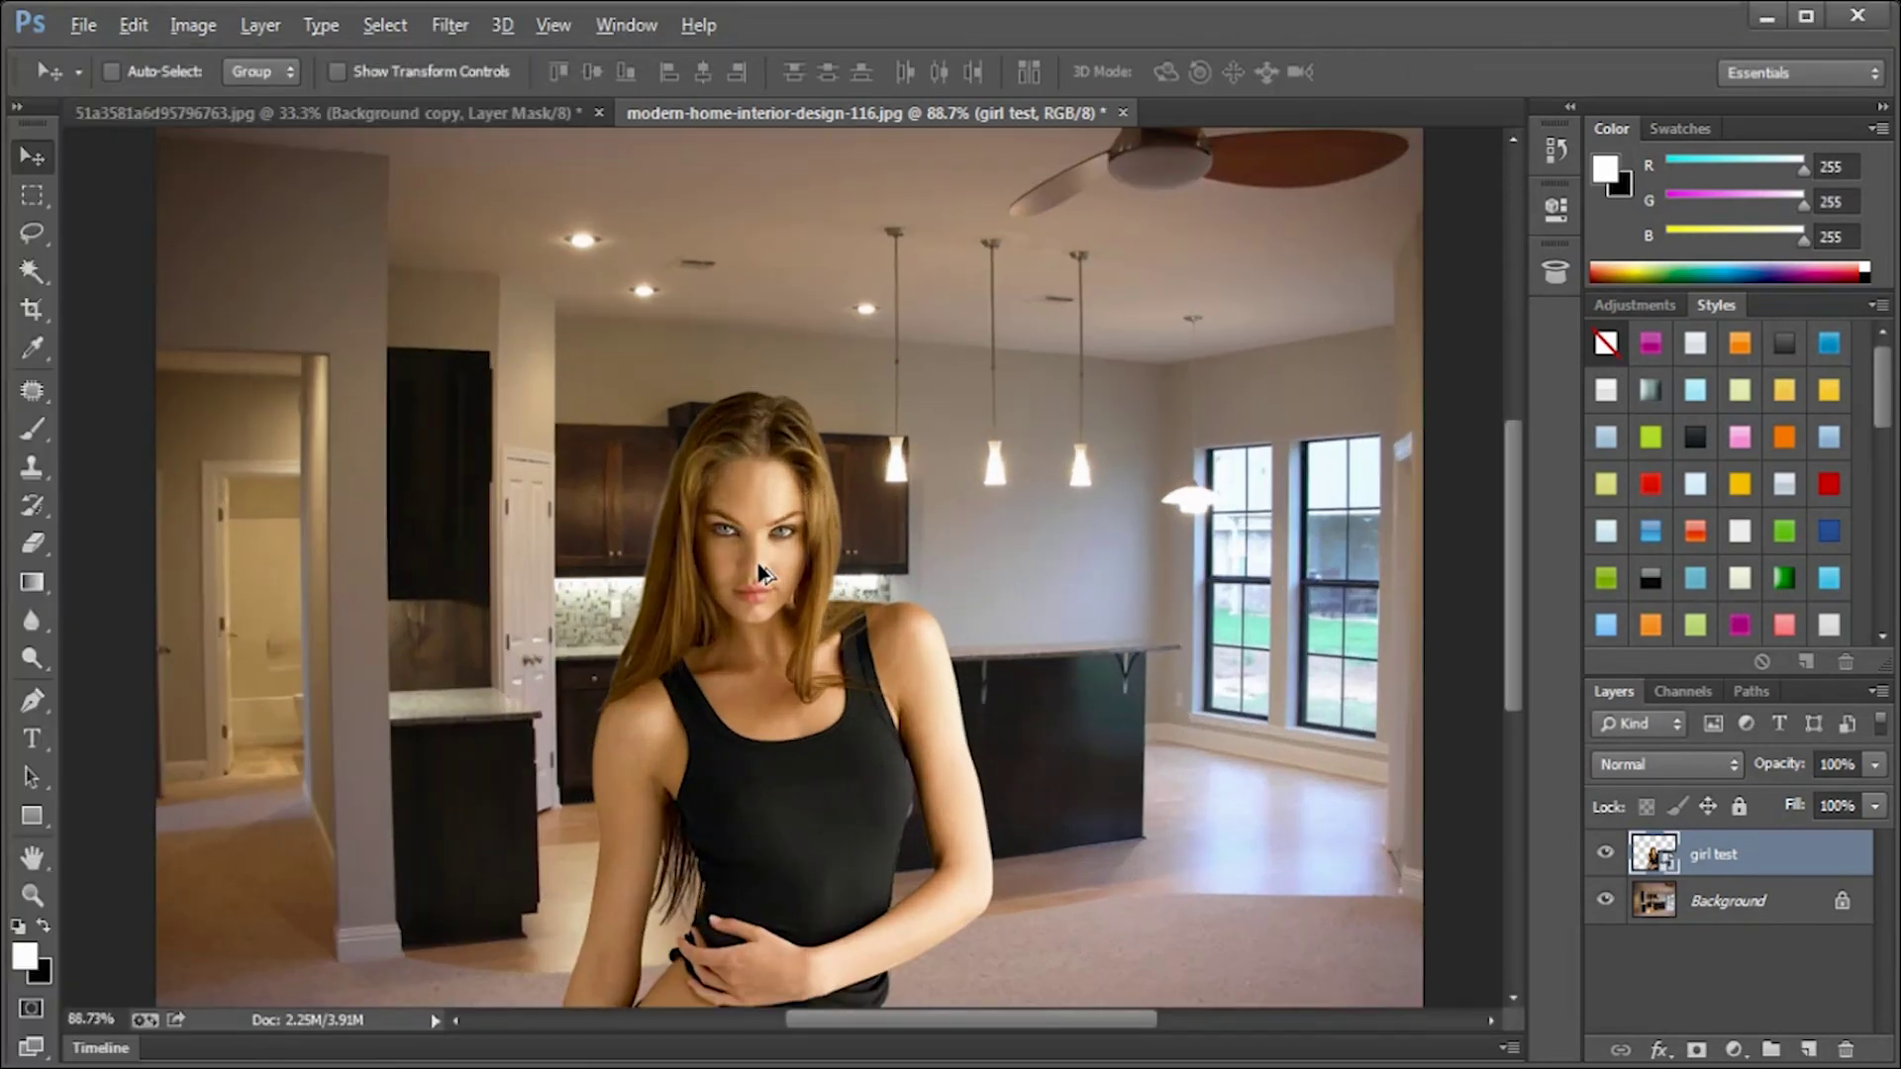
scroll(762, 572, "up", 2)
scroll(763, 572, "up", 1)
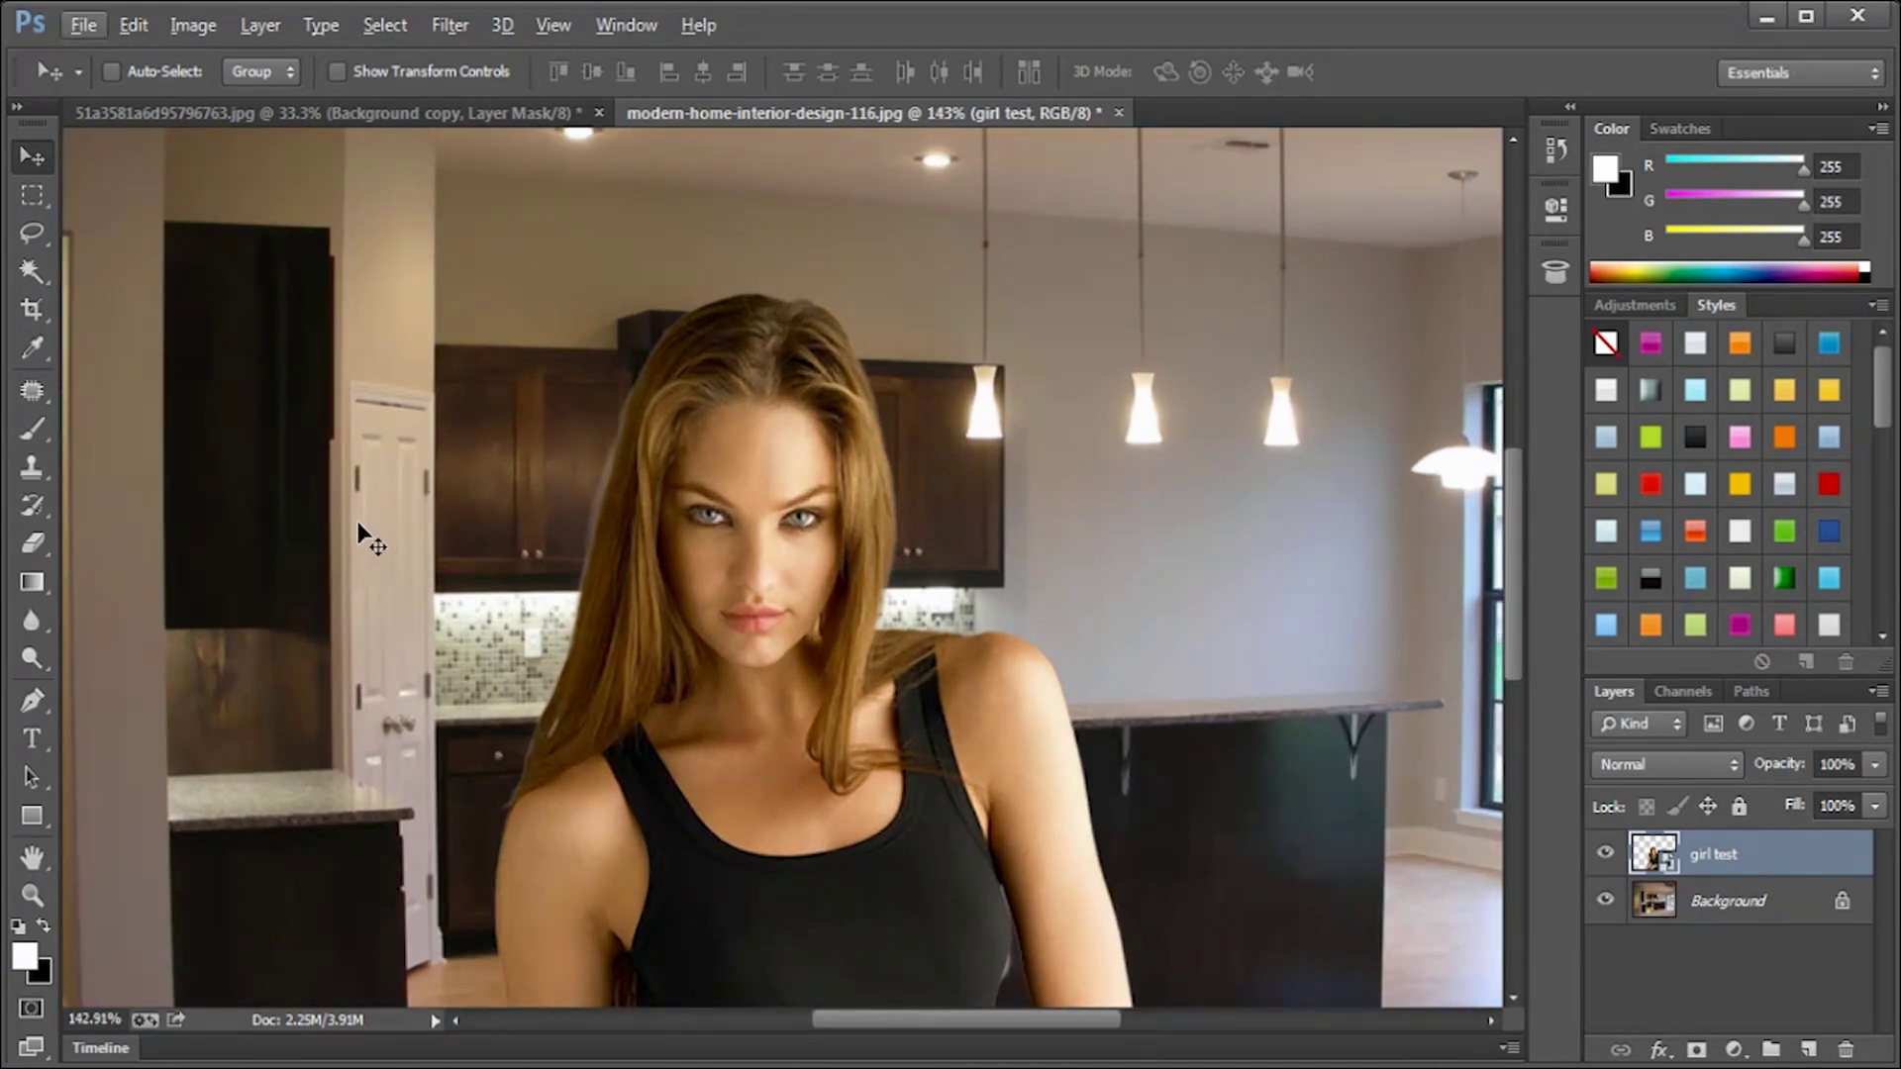
scroll(441, 530, "down", 2)
scroll(583, 499, "down", 1)
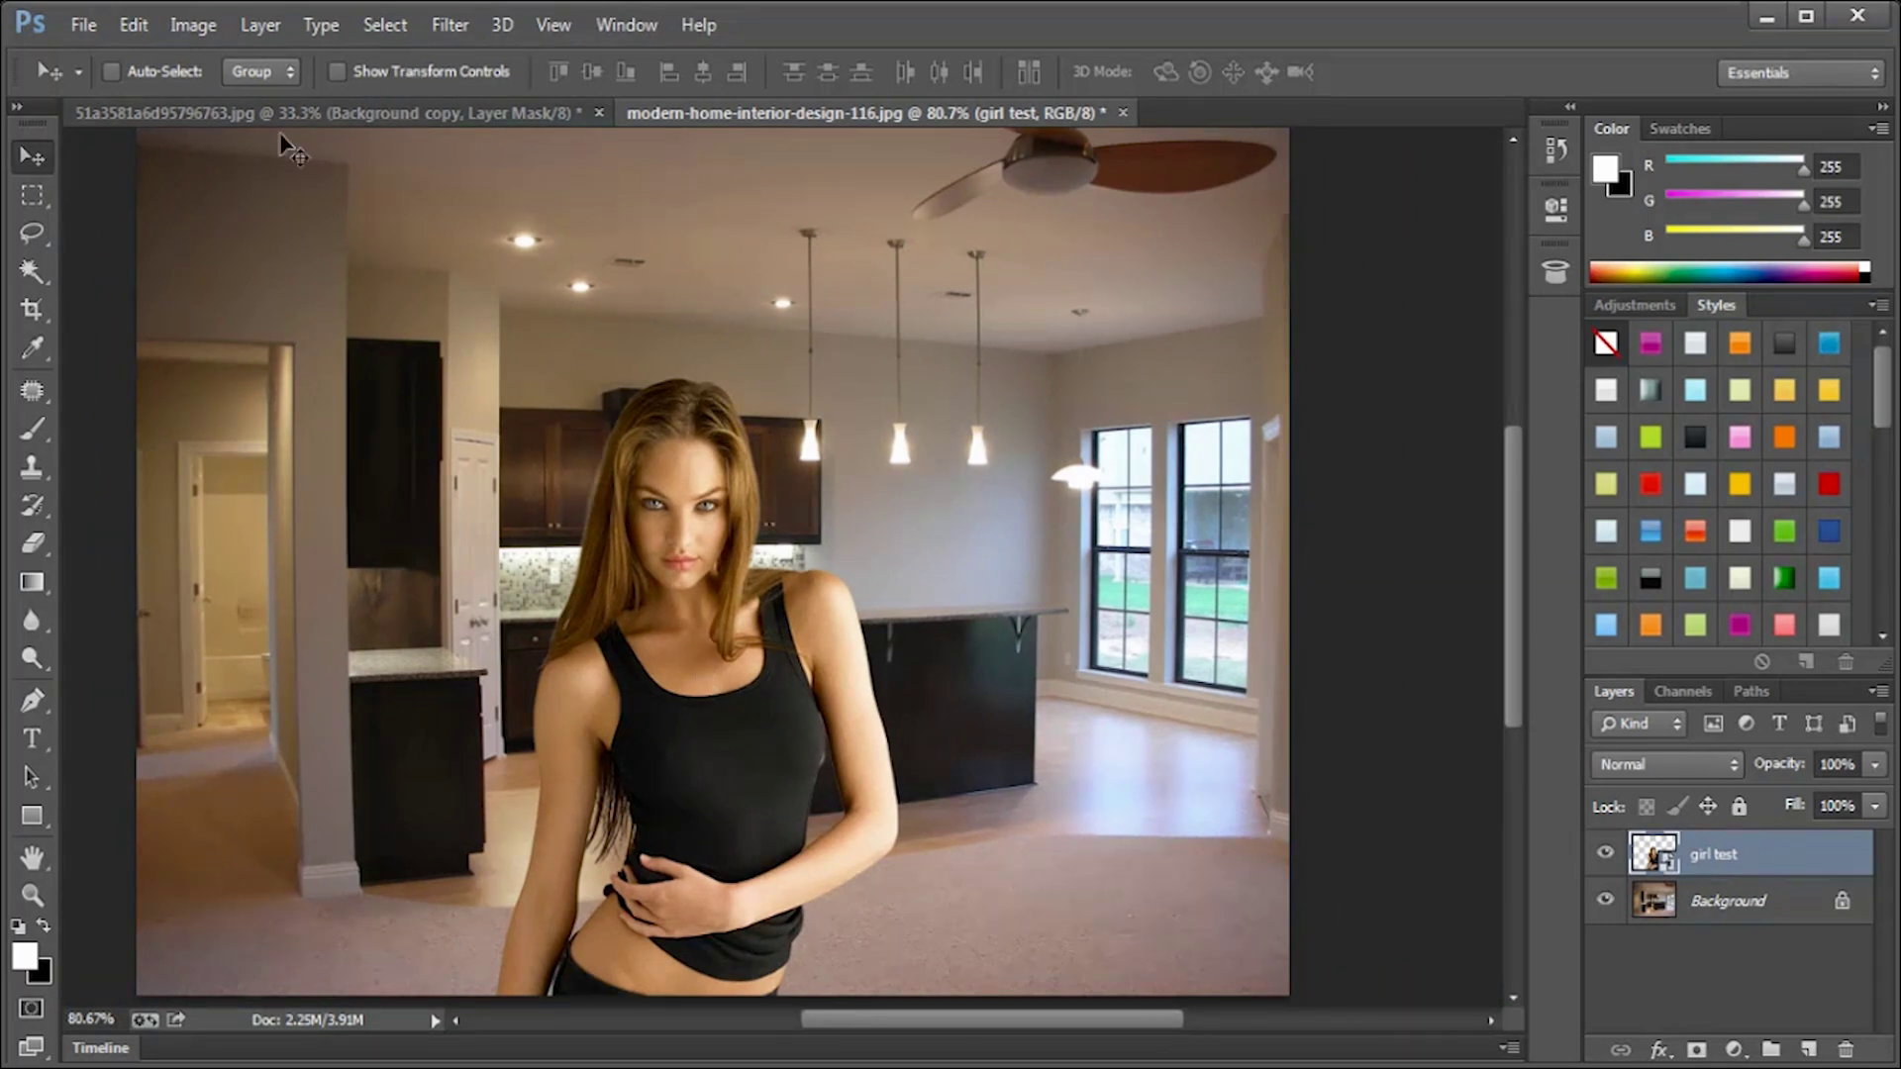
Step: Rasterize the girl layer and darken her hair edge with a smaller Burn brush
left_click(34, 678)
left_click(133, 680)
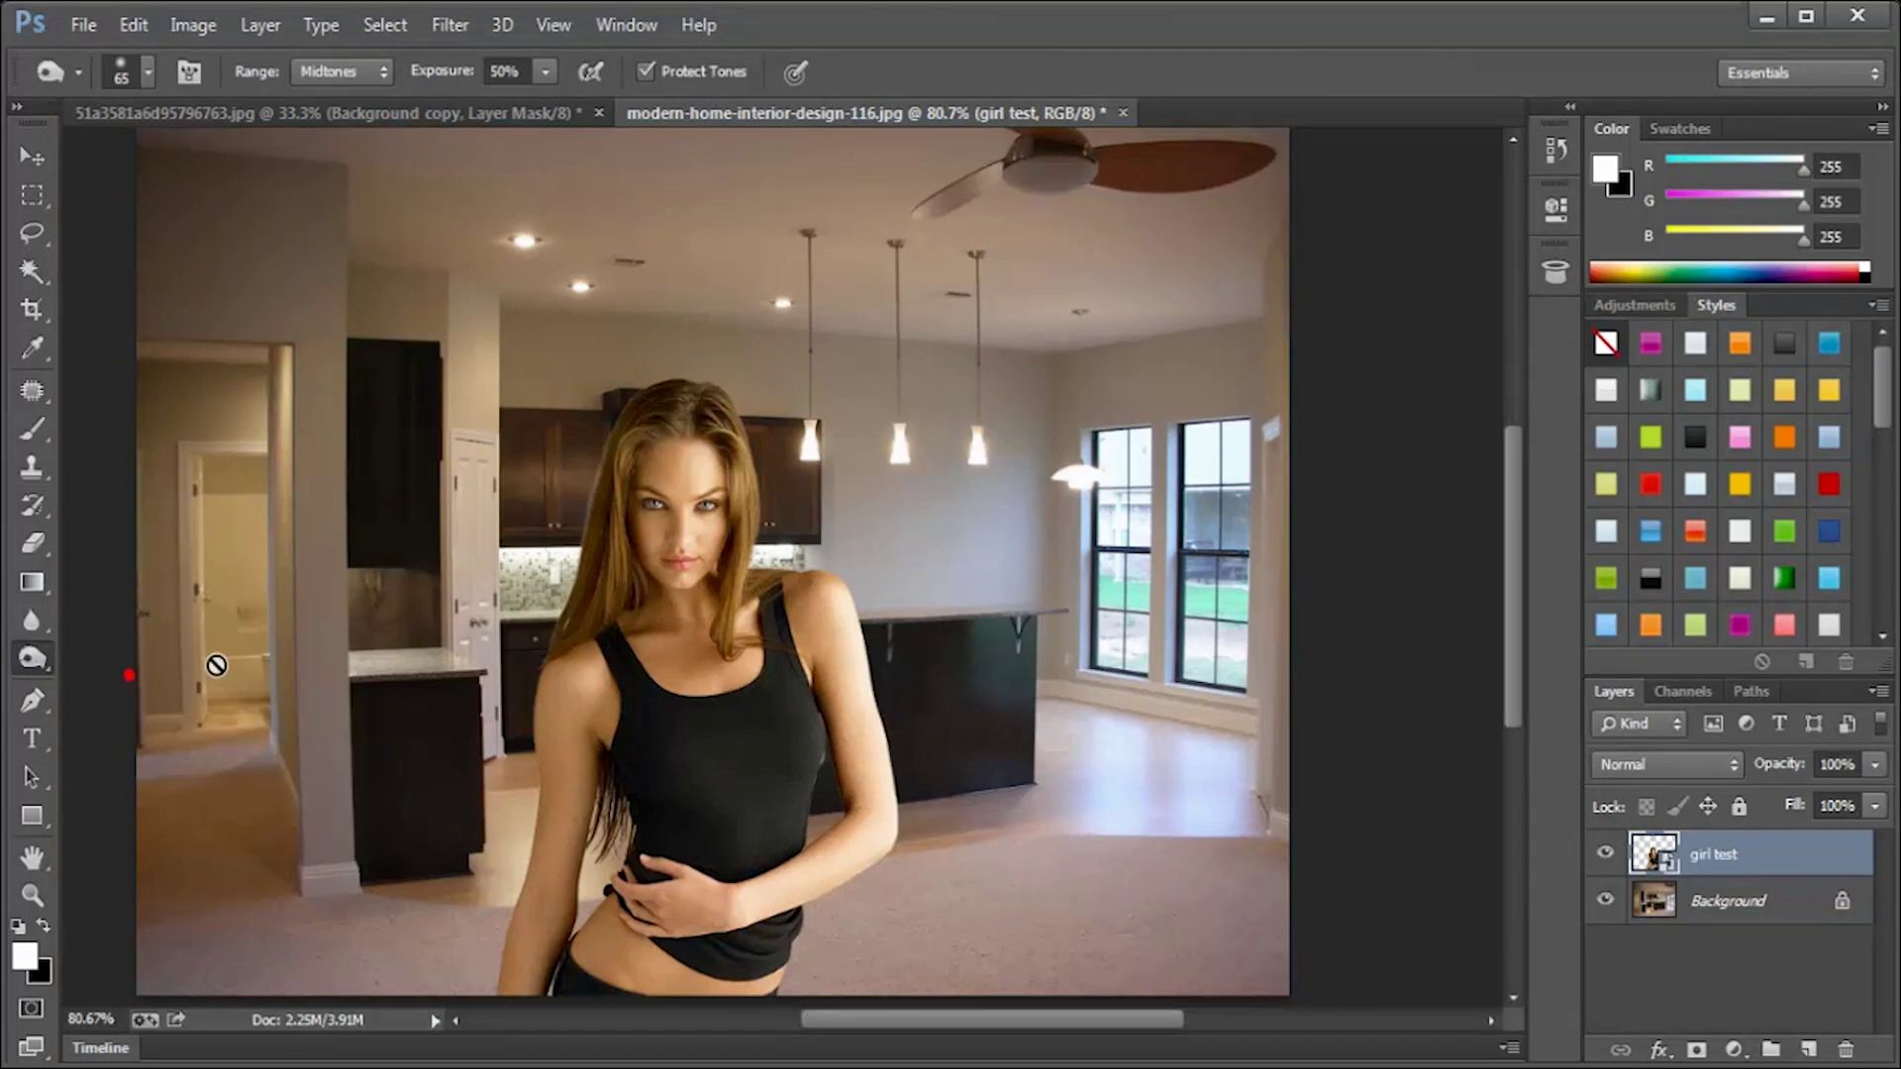
left_click(594, 464)
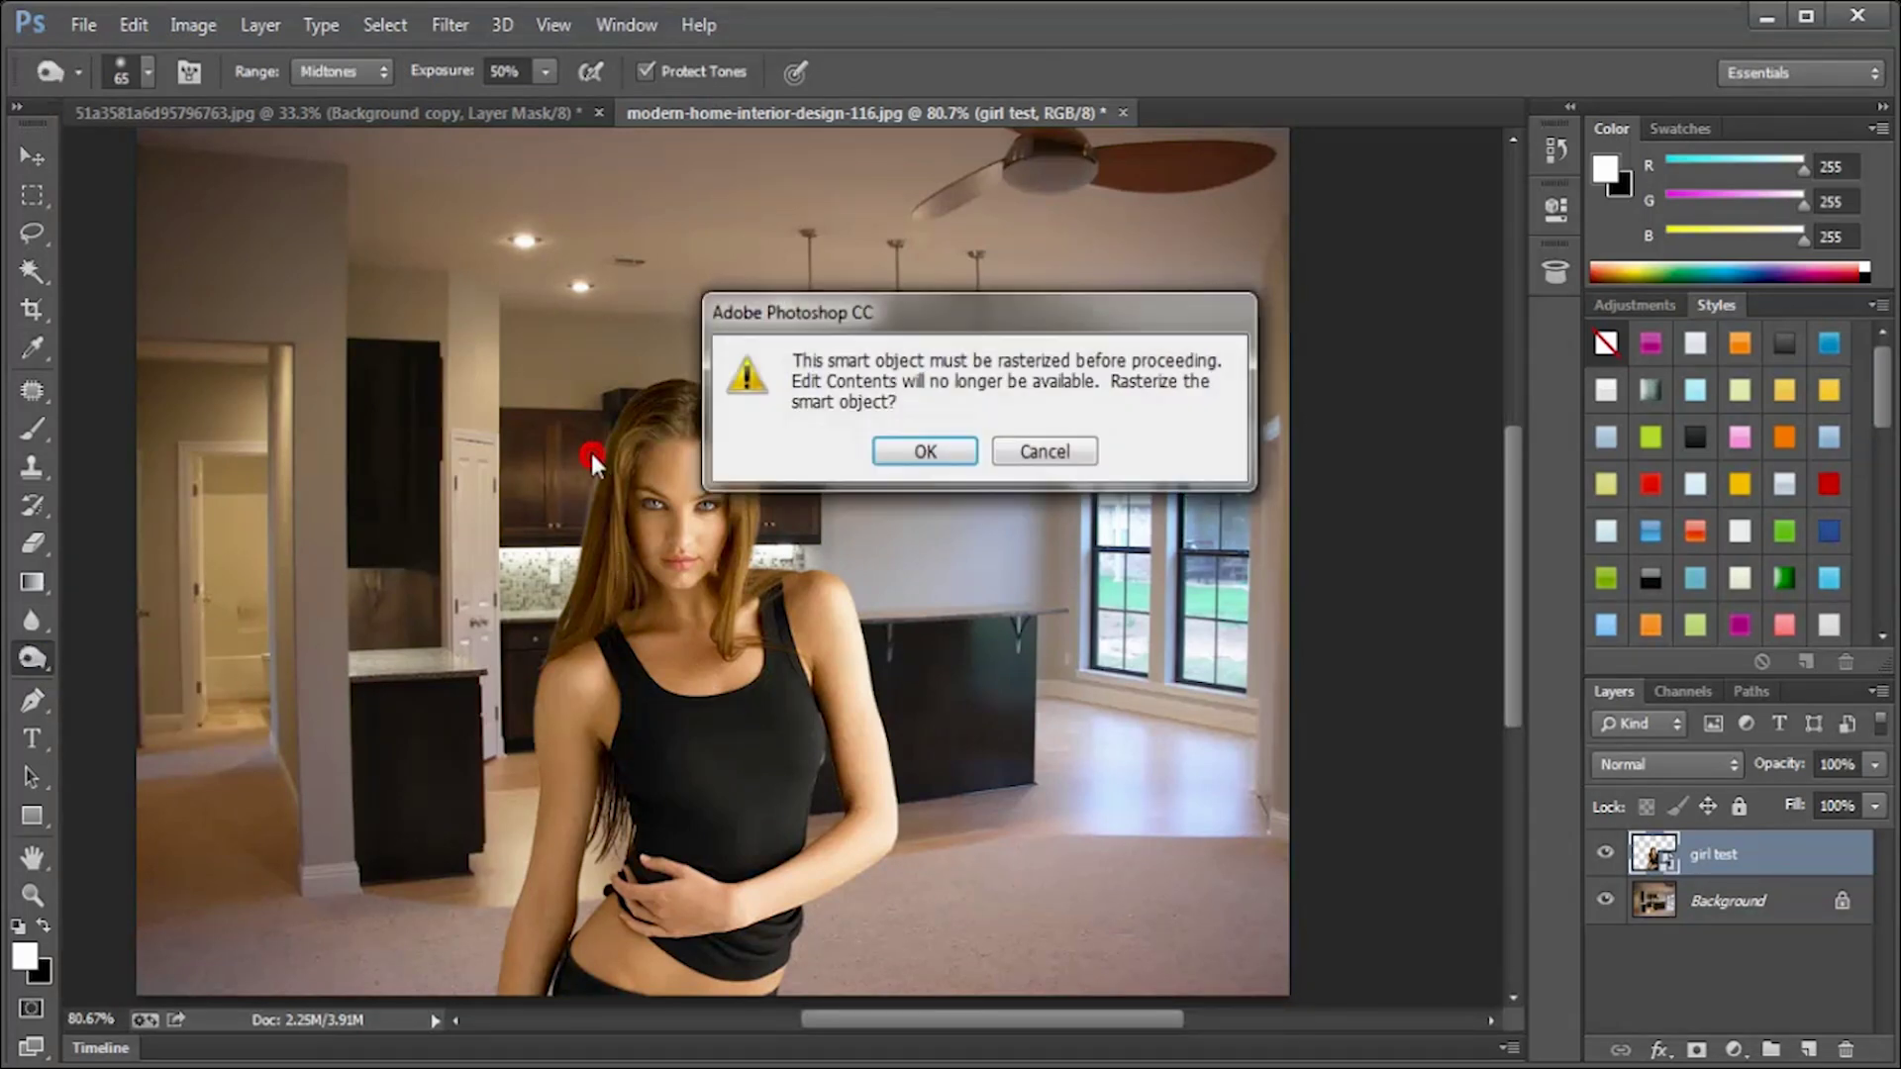
left_click(925, 449)
scroll(609, 460, "up", 4)
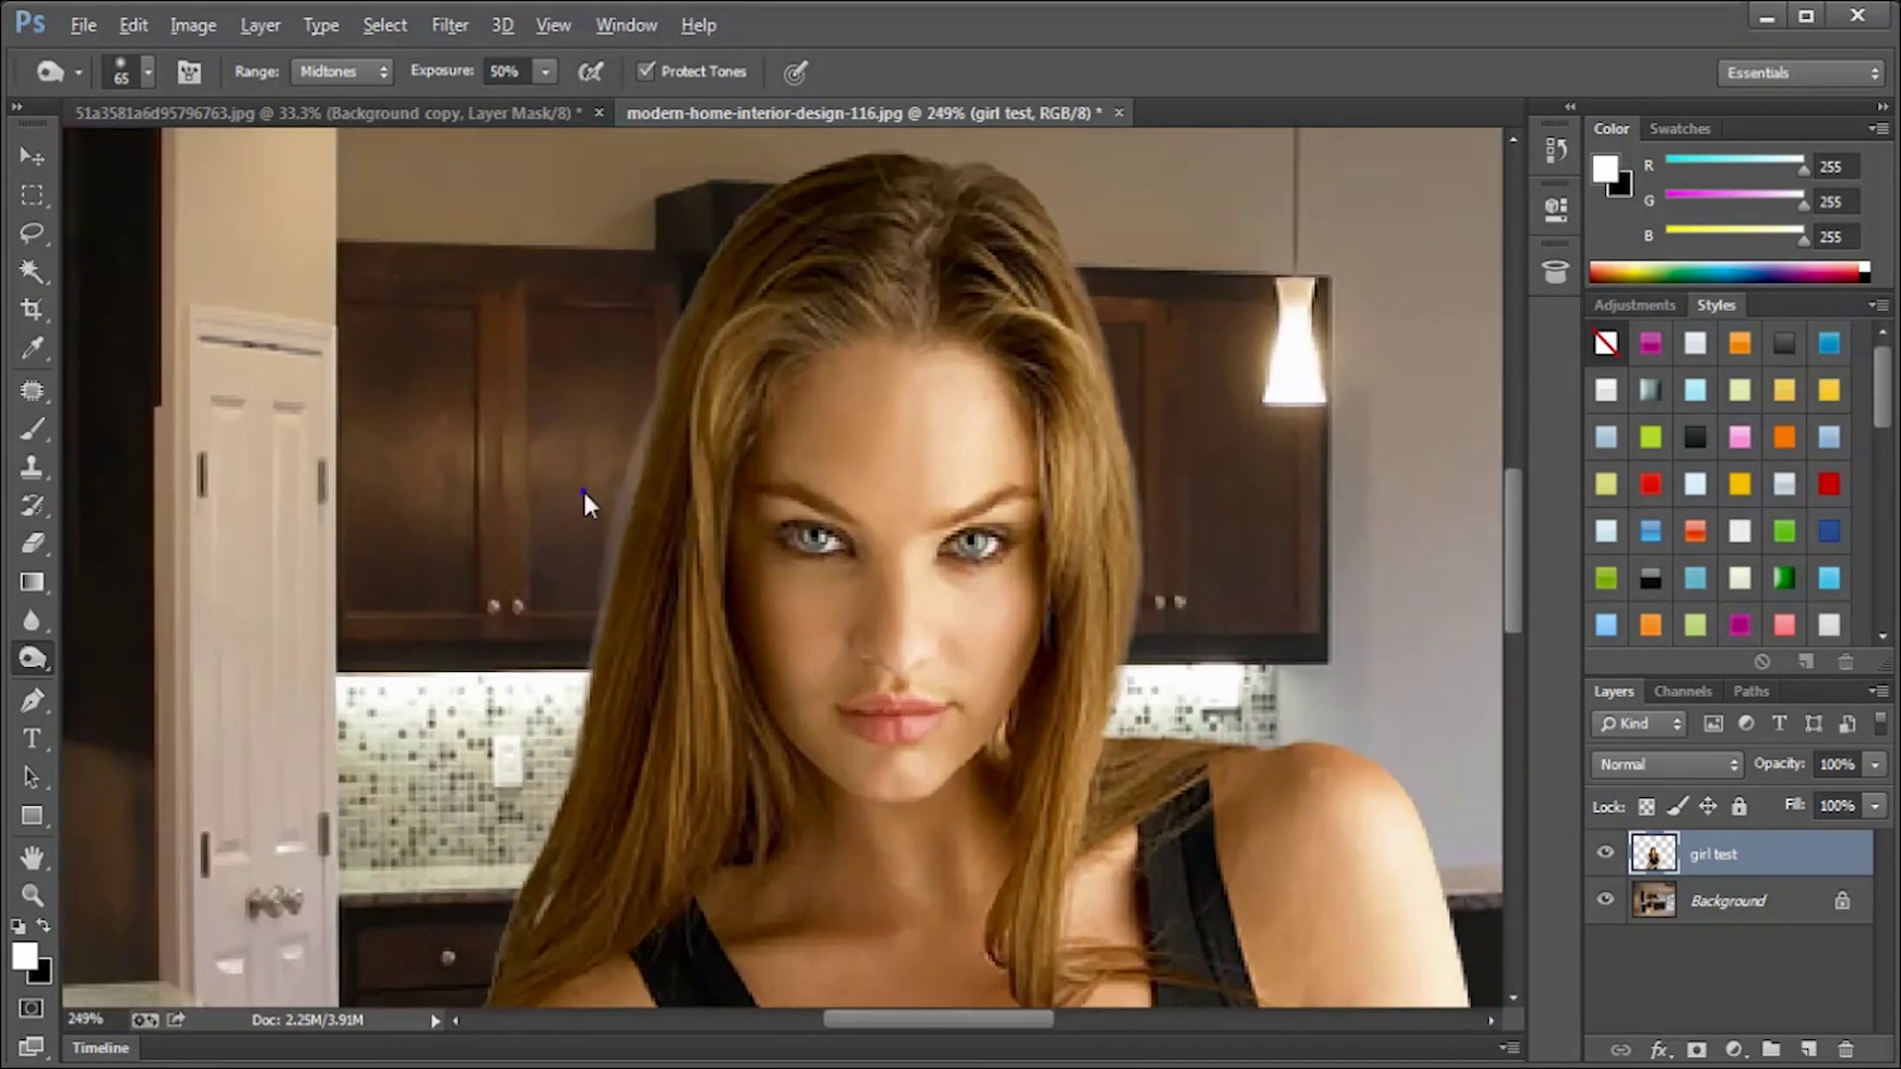
left_click_drag(583, 489, 469, 551)
mouse_move(725, 407)
left_mouse_down()
mouse_move(669, 697)
mouse_move(668, 565)
mouse_move(693, 480)
mouse_move(785, 386)
left_mouse_up()
scroll(785, 386, "down", 5)
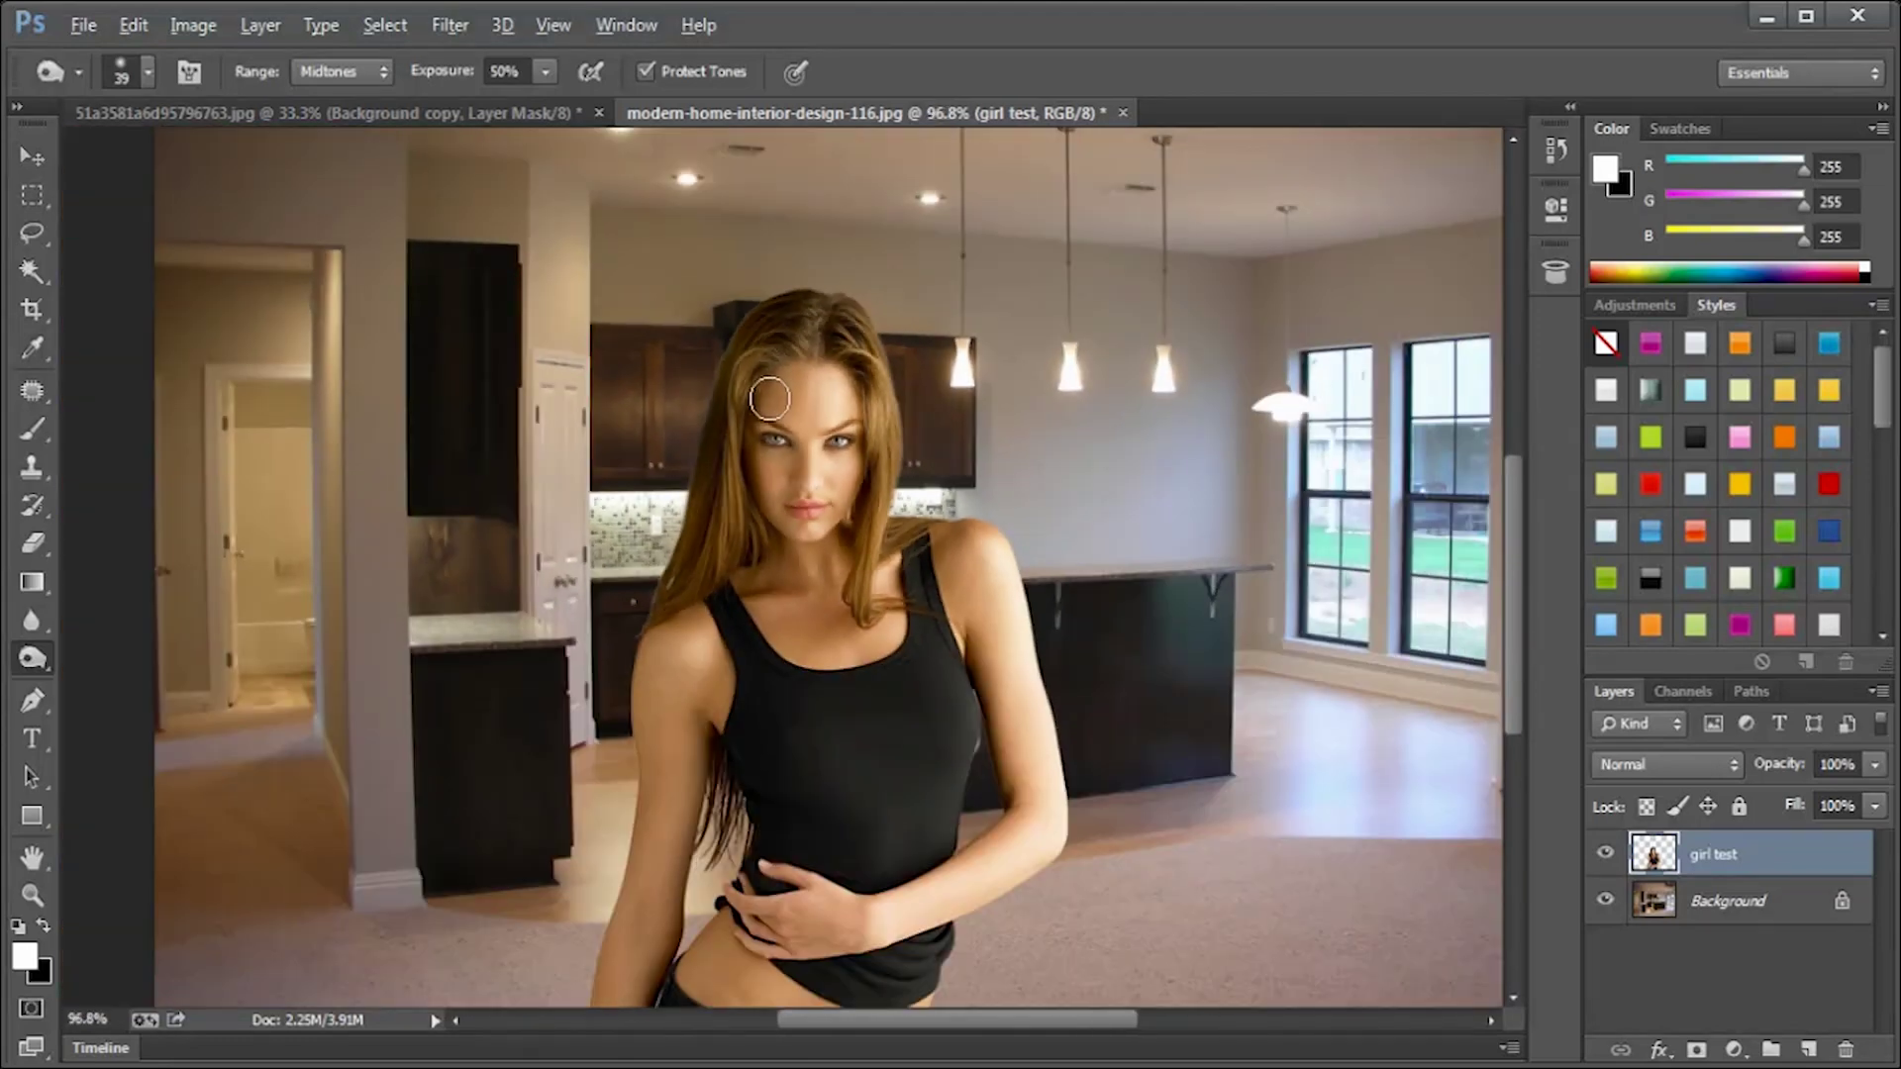
scroll(1055, 450, "down", 1)
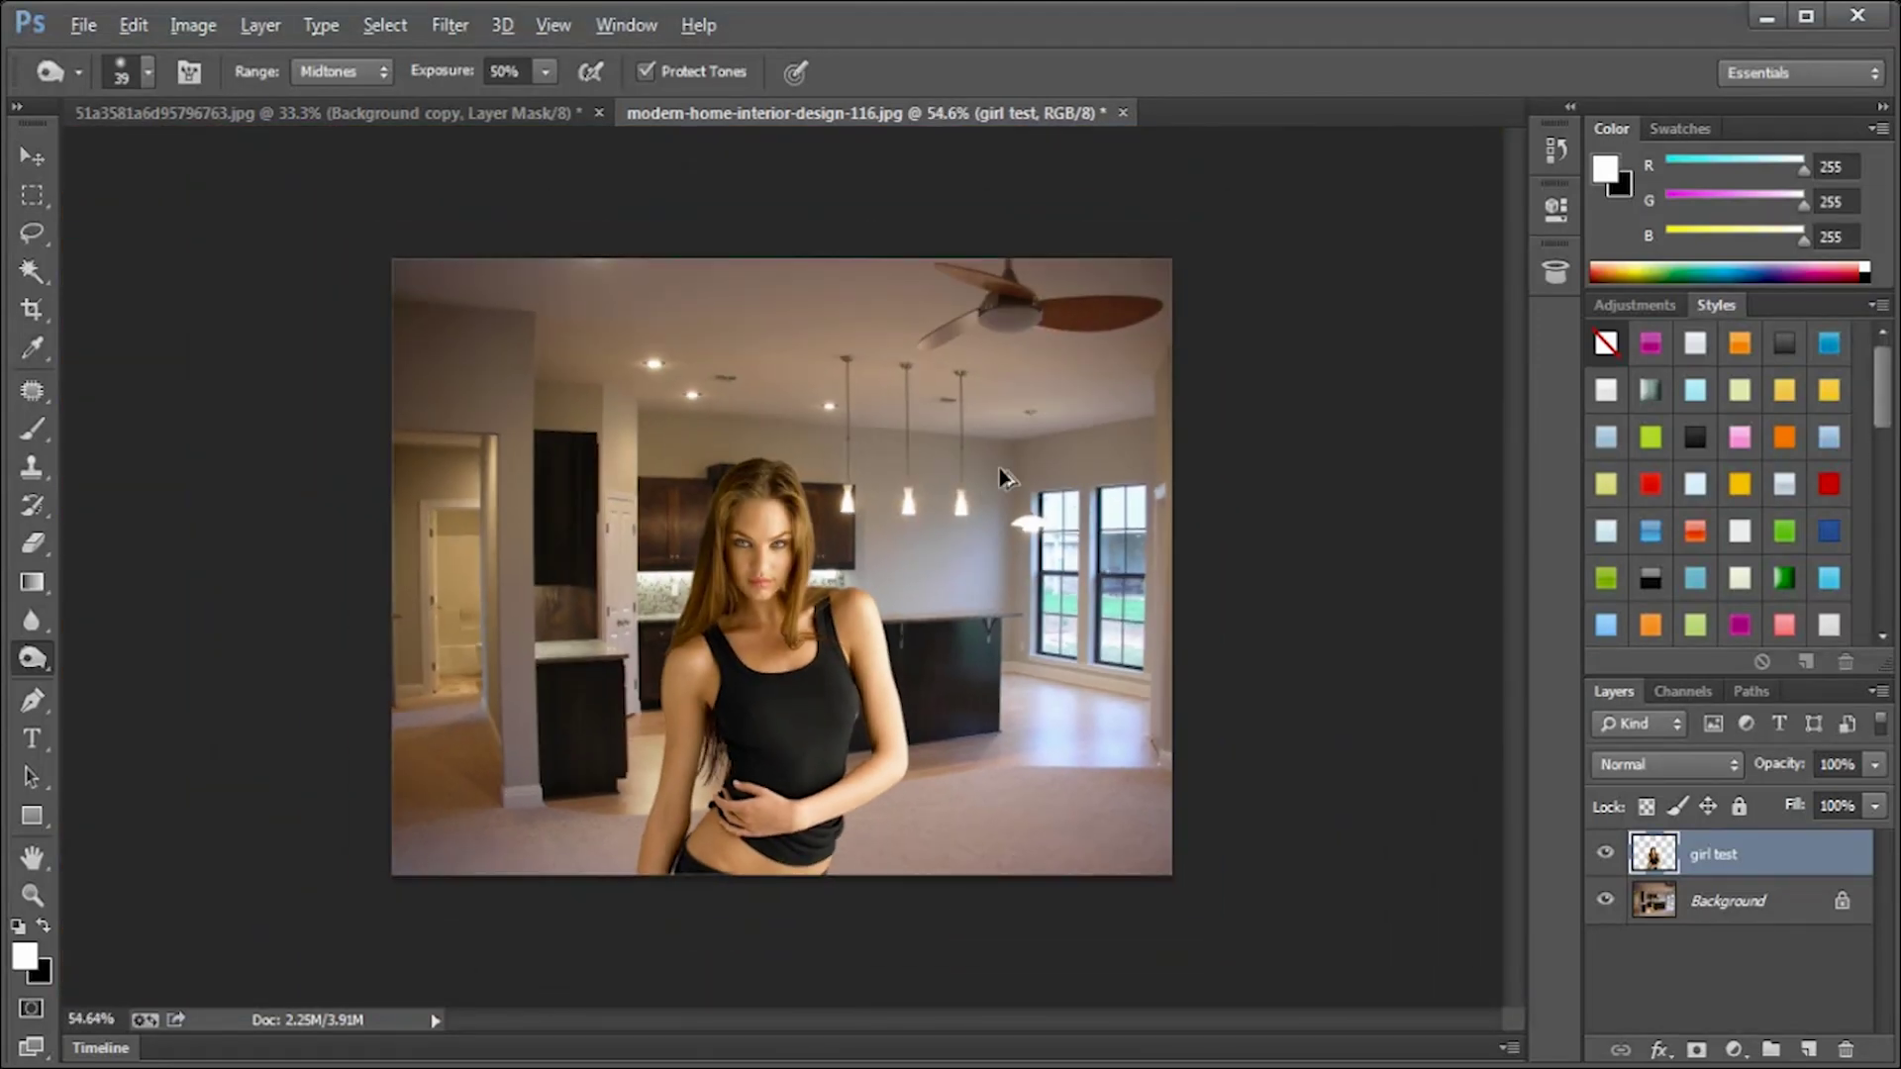
scroll(813, 476, "down", 2)
scroll(812, 561, "up", 1)
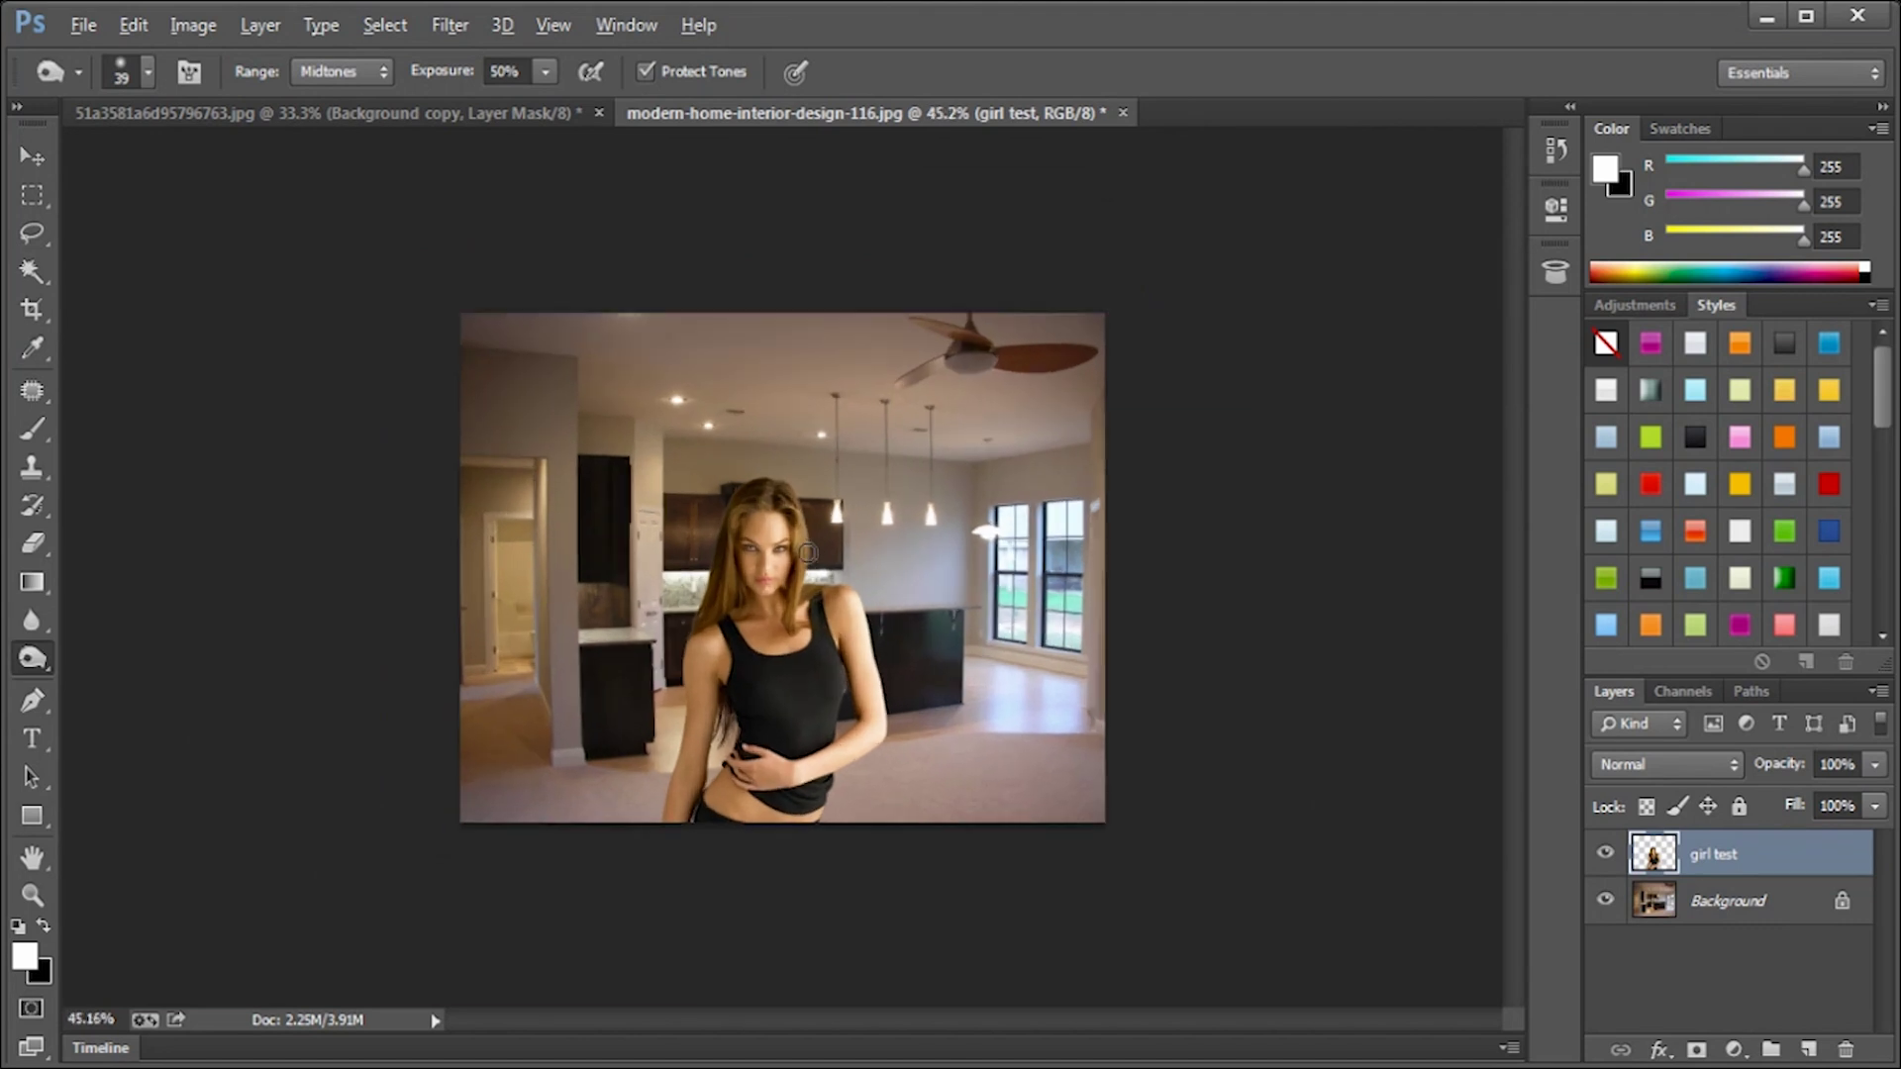
scroll(812, 560, "up", 1)
scroll(812, 561, "up", 1)
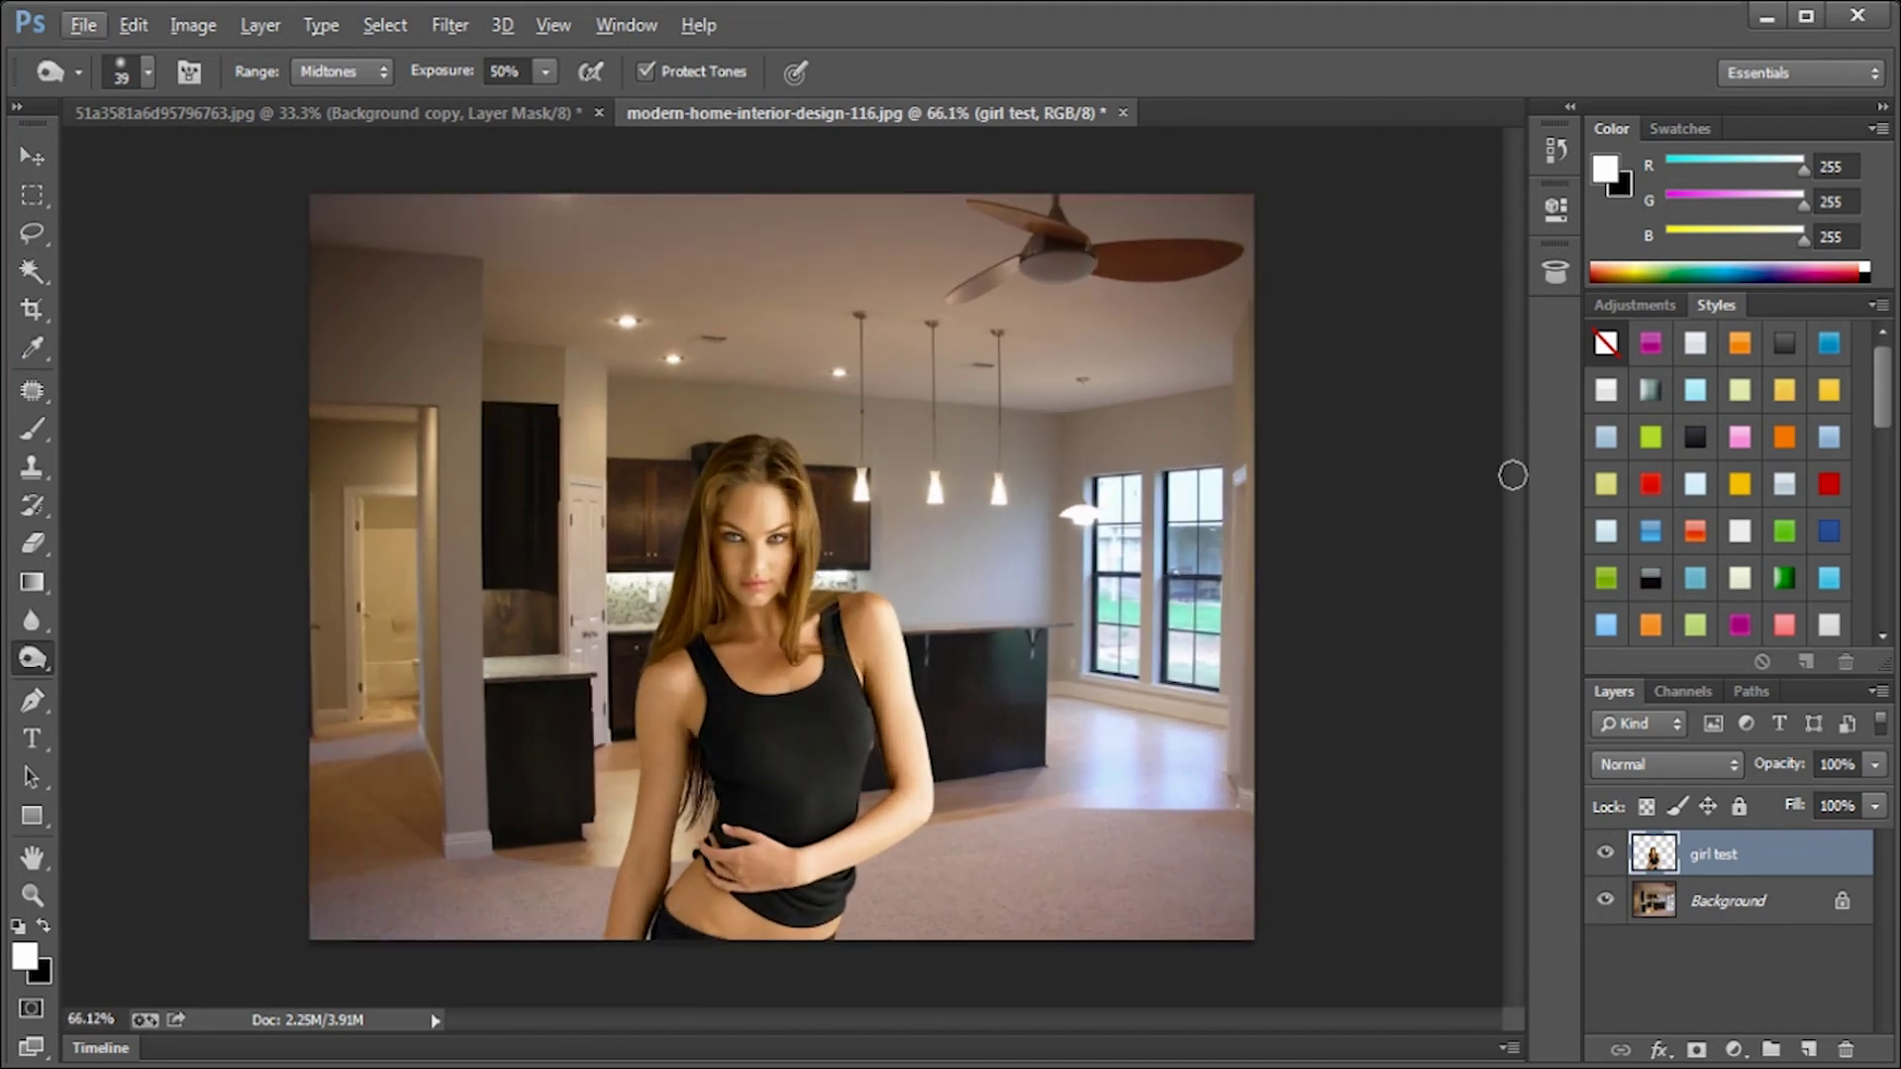